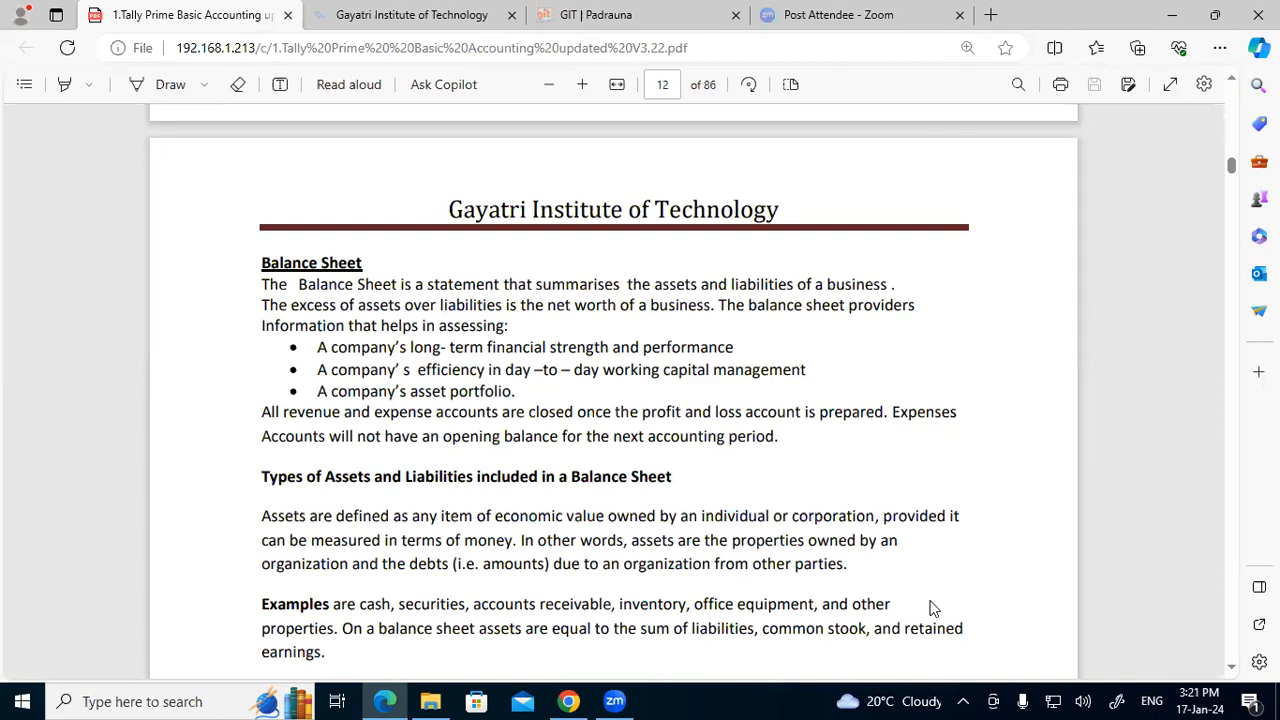
mouse_move(1094, 277)
left_mouse_down()
mouse_move(966, 282)
mouse_move(1032, 354)
mouse_move(1036, 384)
left_mouse_up()
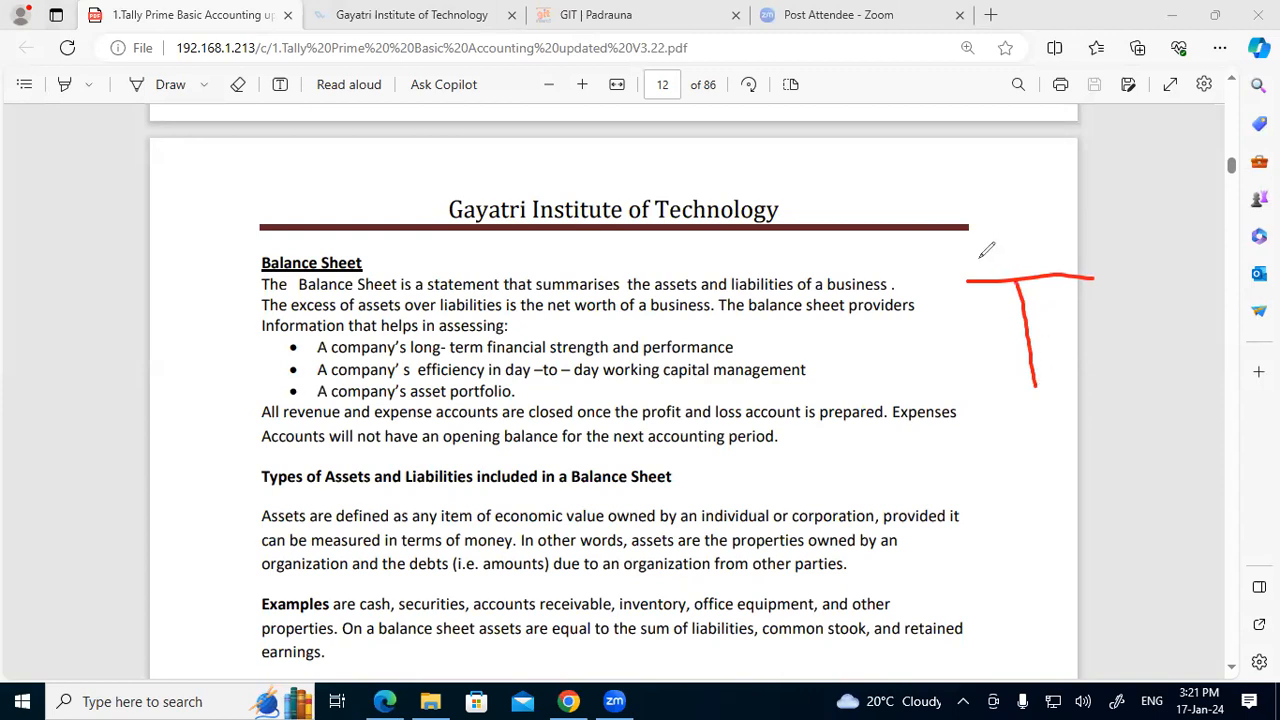
left_click_drag(944, 278, 968, 281)
left_click(7, 389)
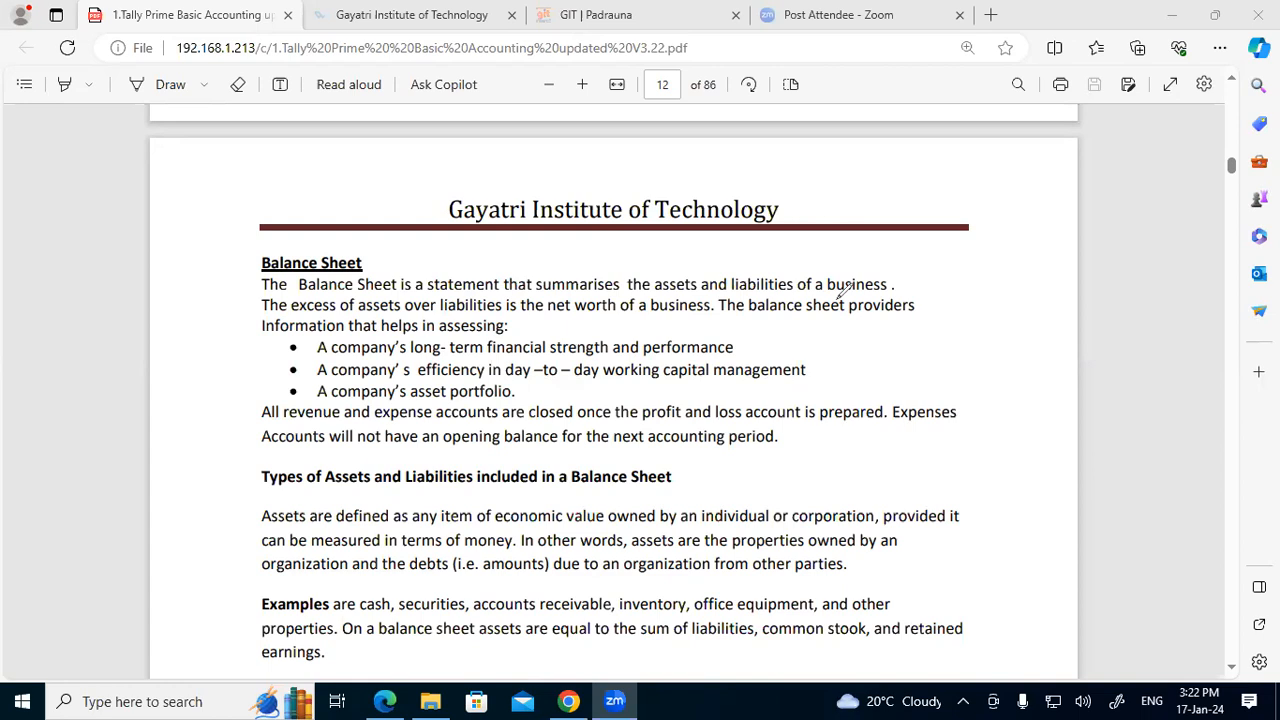
Draw a T-account beside the Balance Sheet text, with an underlined L on its left side and an underlined A on its right
left_click_drag(913, 260, 1101, 248)
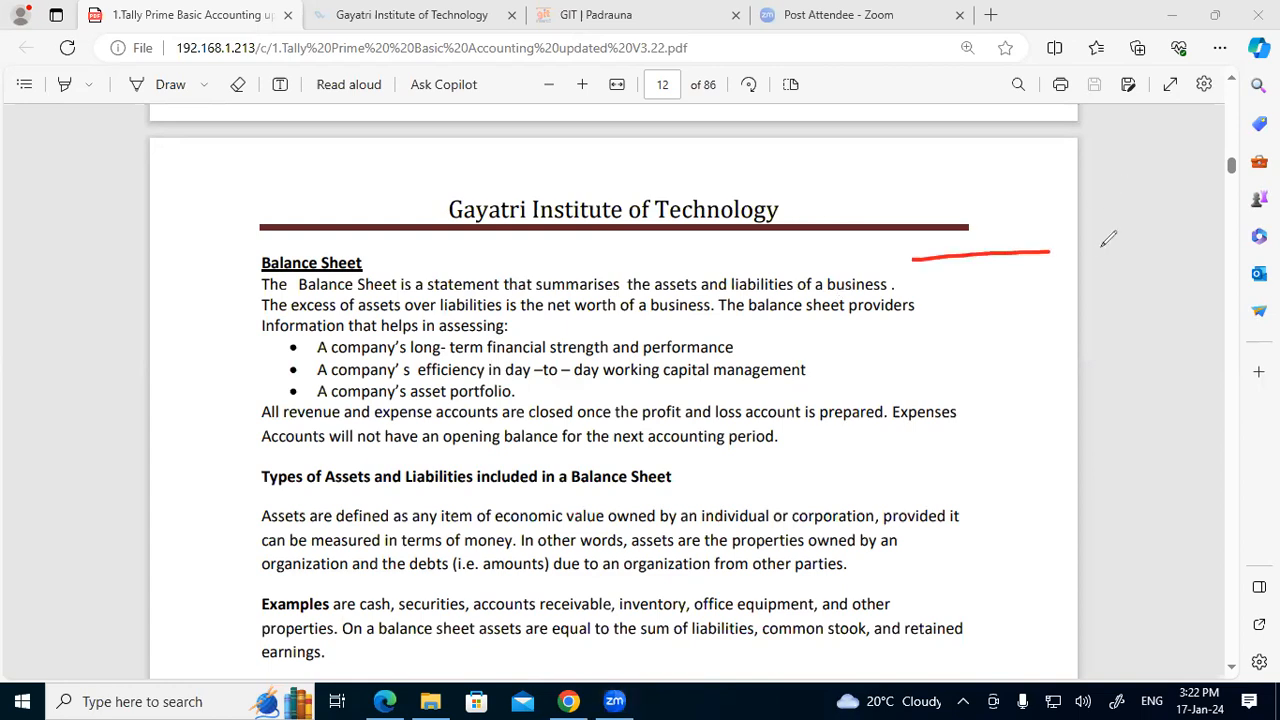
left_click_drag(1011, 255, 1029, 389)
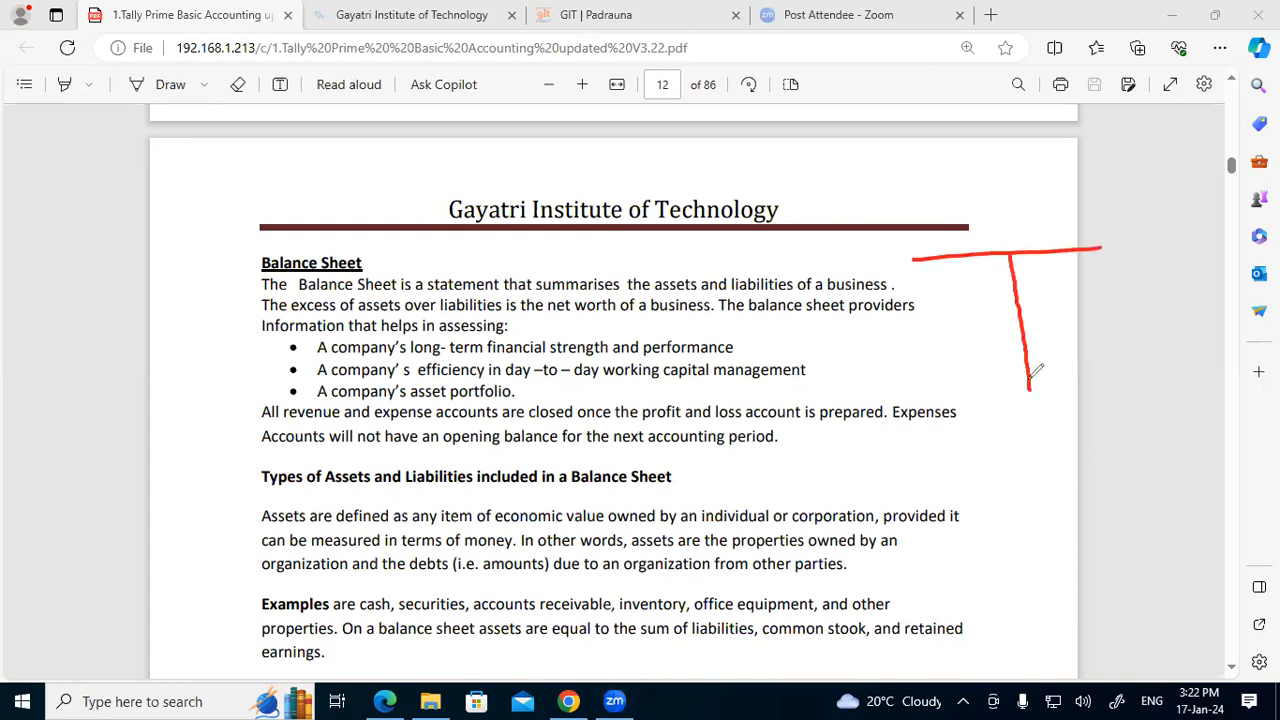
left_click_drag(907, 297, 925, 318)
mouse_move(1098, 264)
left_mouse_down()
mouse_move(1084, 290)
mouse_move(1100, 266)
mouse_move(1110, 278)
left_mouse_up()
left_click_drag(897, 352, 946, 344)
left_click_drag(1095, 311, 1128, 305)
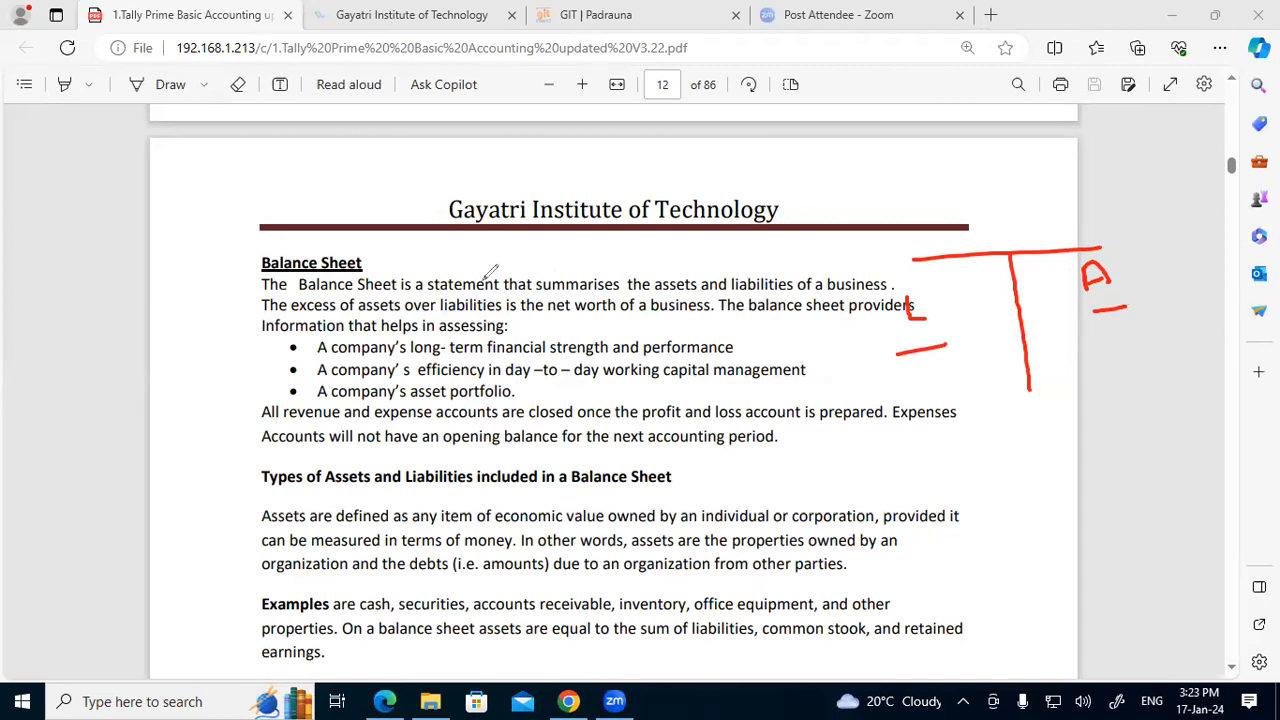
Underline key phrases in the Balance Sheet definition and its three bulleted points, and mark the Types of Assets and Liabilities heading with a line above it
left_click(366, 267)
left_click_drag(299, 294, 632, 291)
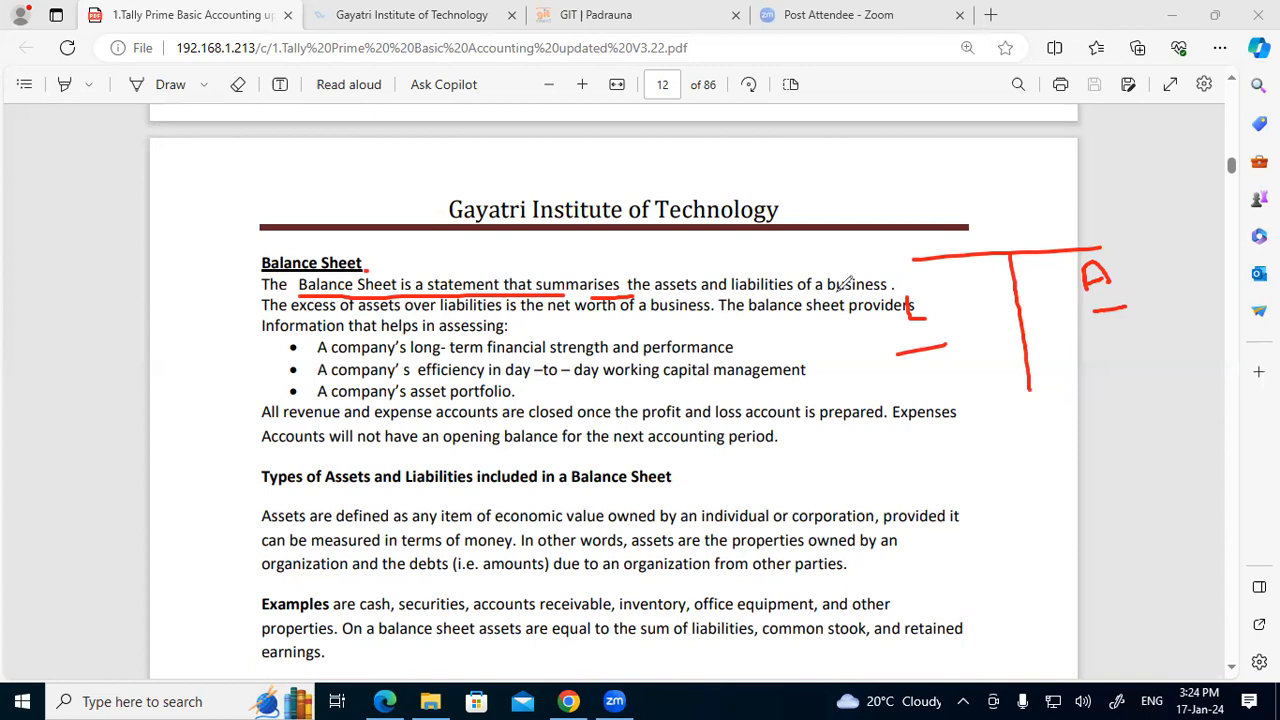
left_click_drag(333, 356, 377, 354)
left_click_drag(505, 365, 680, 357)
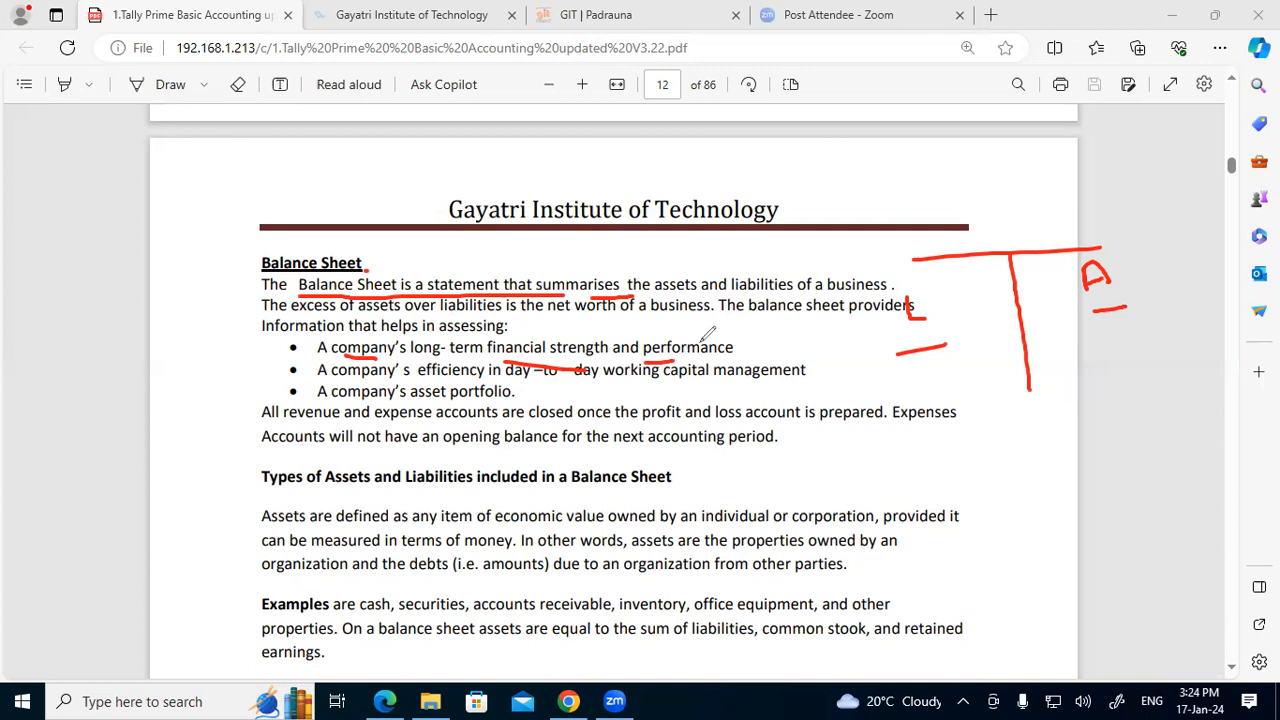
left_click_drag(543, 381, 589, 378)
left_click_drag(695, 383, 723, 381)
left_click_drag(438, 401, 492, 399)
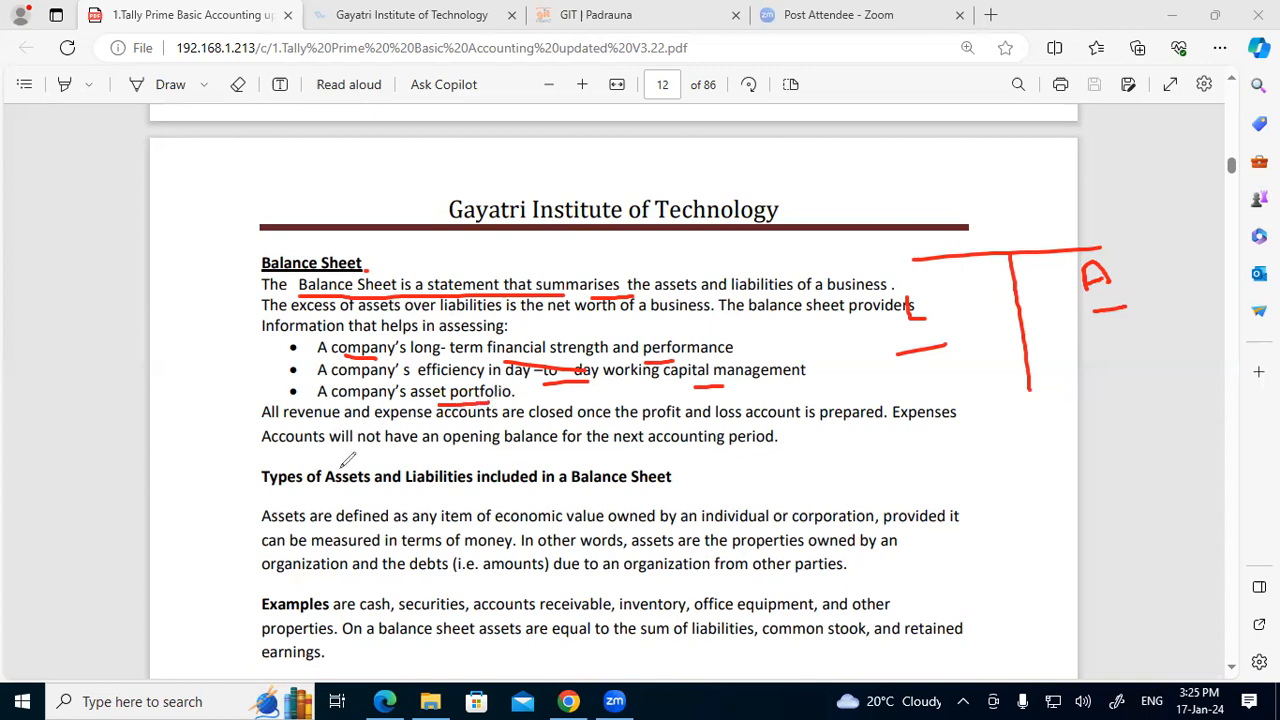
left_click_drag(336, 463, 470, 462)
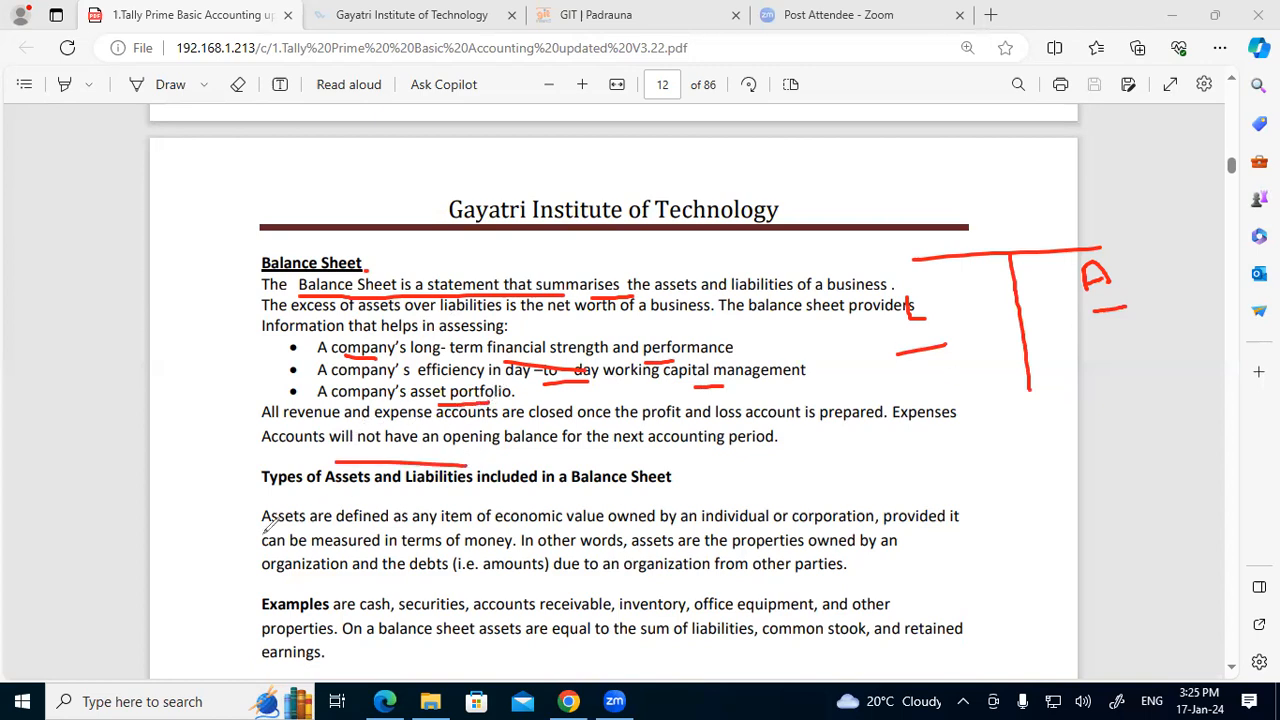
Clear all pen marks and bring up the Balance Sheet Format table on page 13
key("Escape")
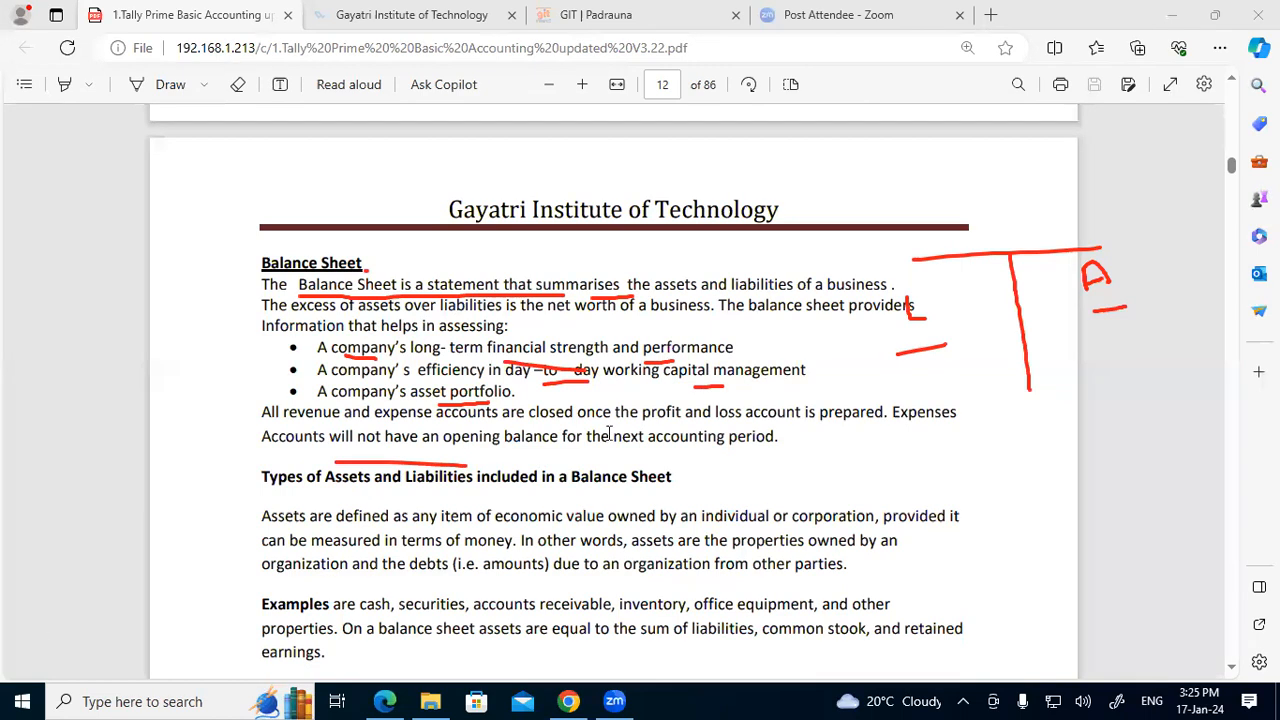
left_click(695, 240)
left_click(946, 693)
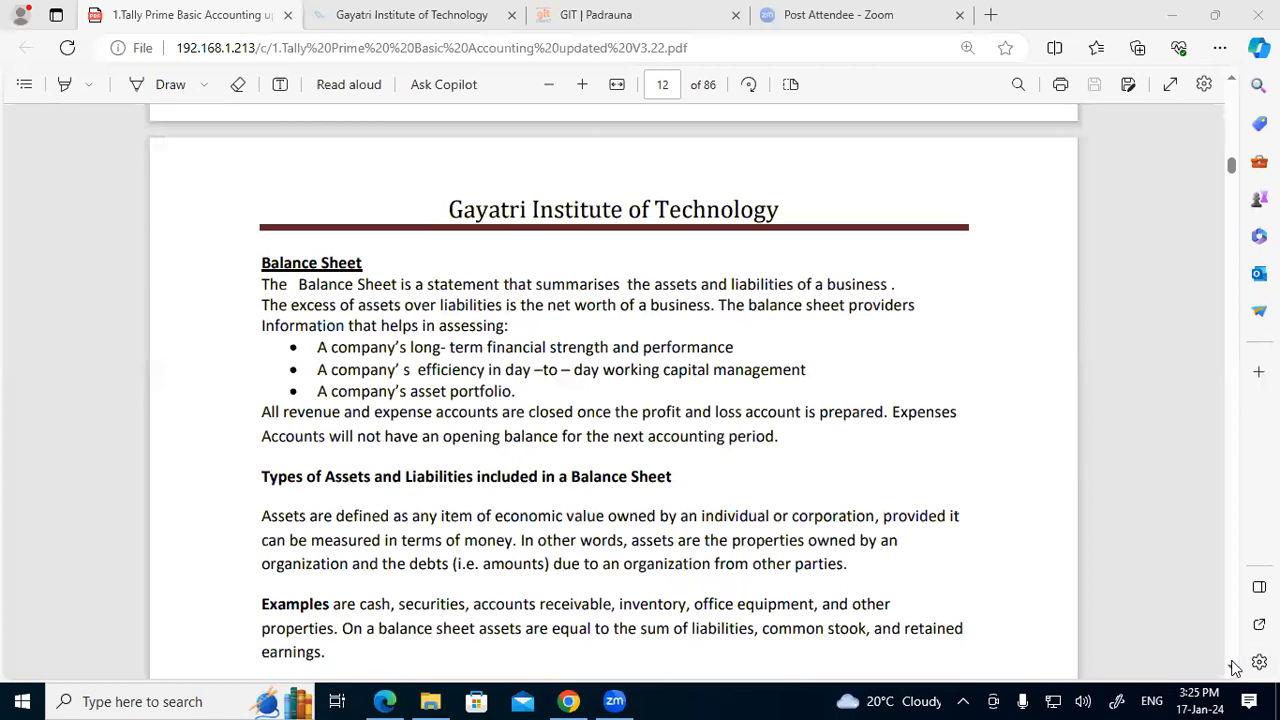
scroll(1236, 668, "down", 6)
scroll(1236, 668, "down", 10)
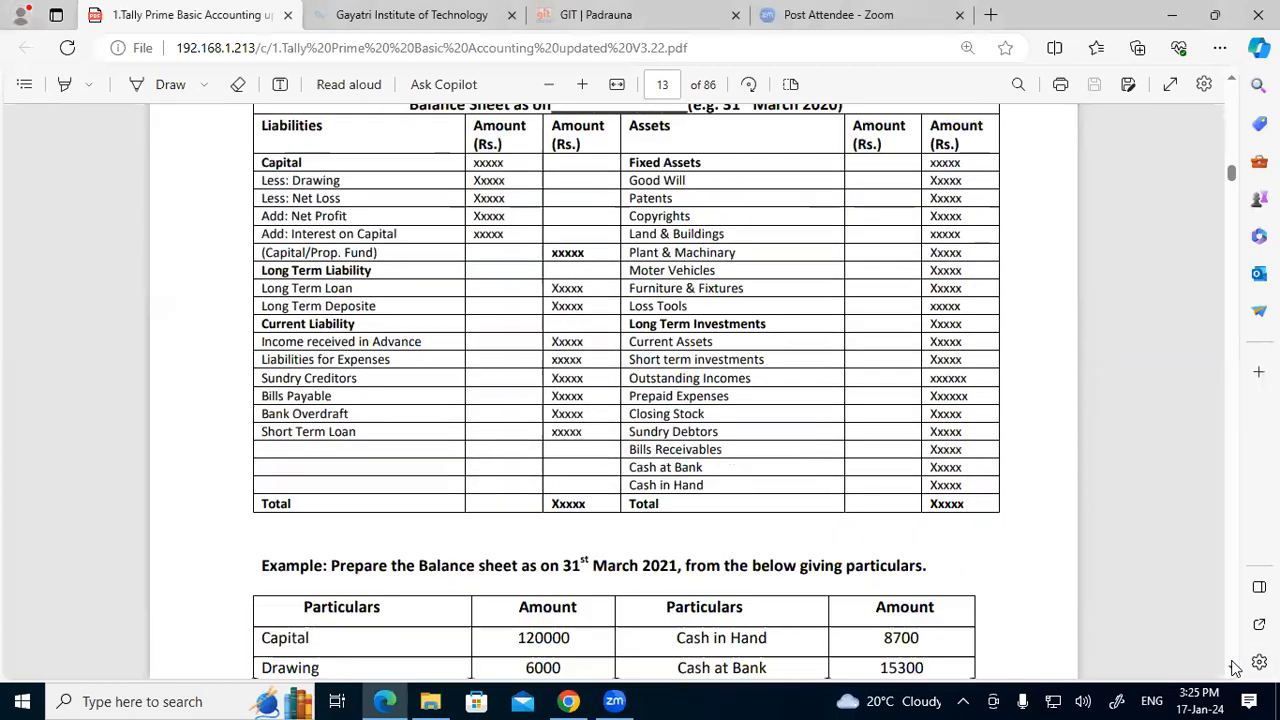
scroll(1236, 668, "down", 2)
scroll(910, 140, "up", 3)
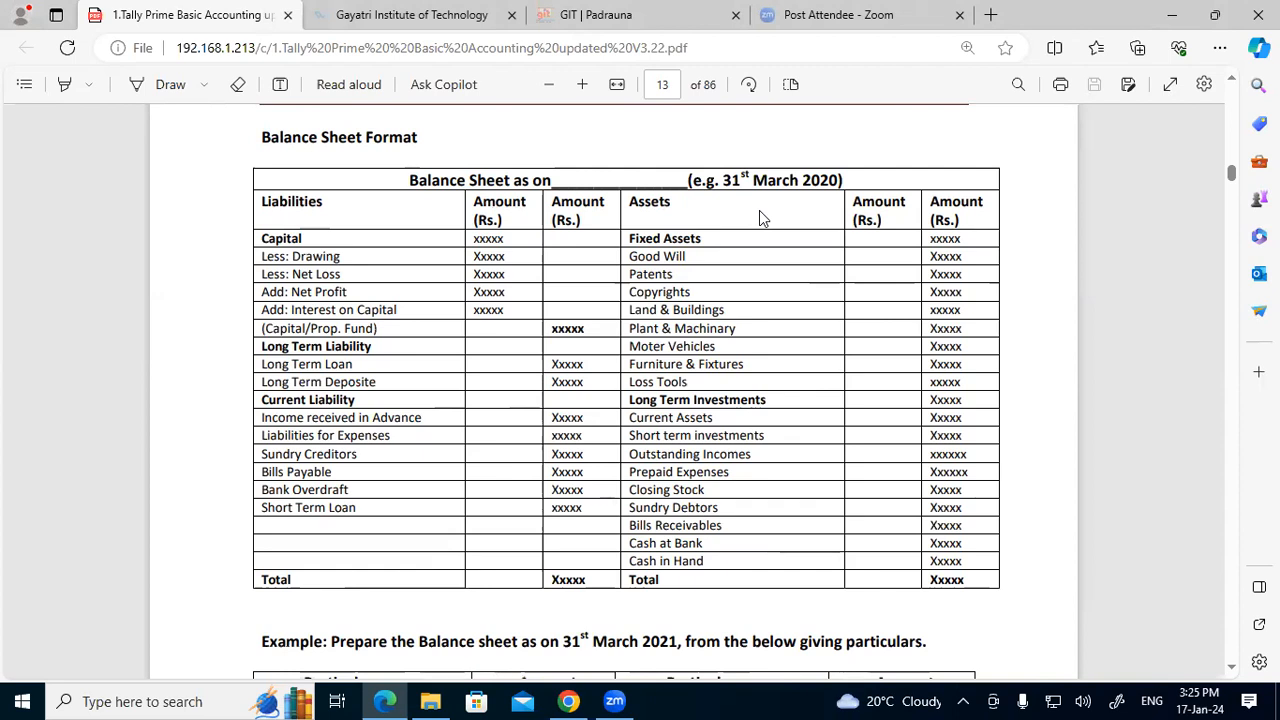
Point out the Liabilities and Assets column headings of the format table by selecting their text in turn
left_click_drag(278, 201, 322, 204)
left_click_drag(630, 203, 670, 212)
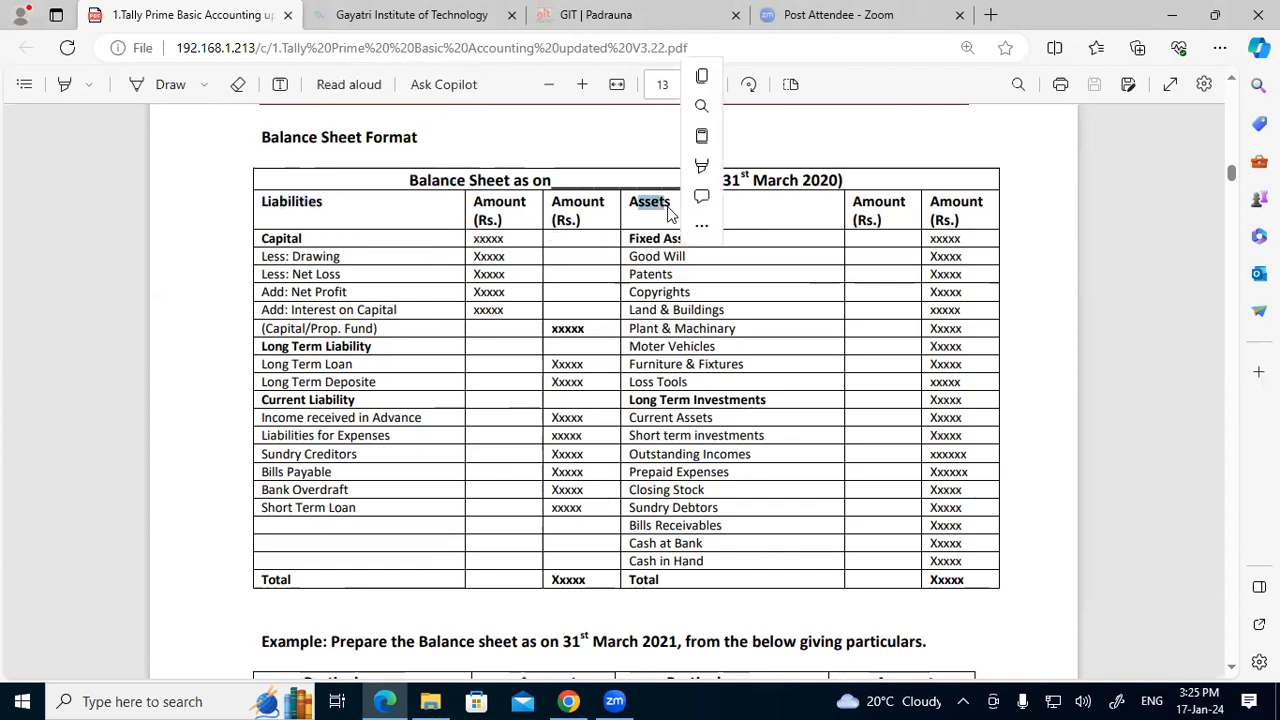
left_click(428, 219)
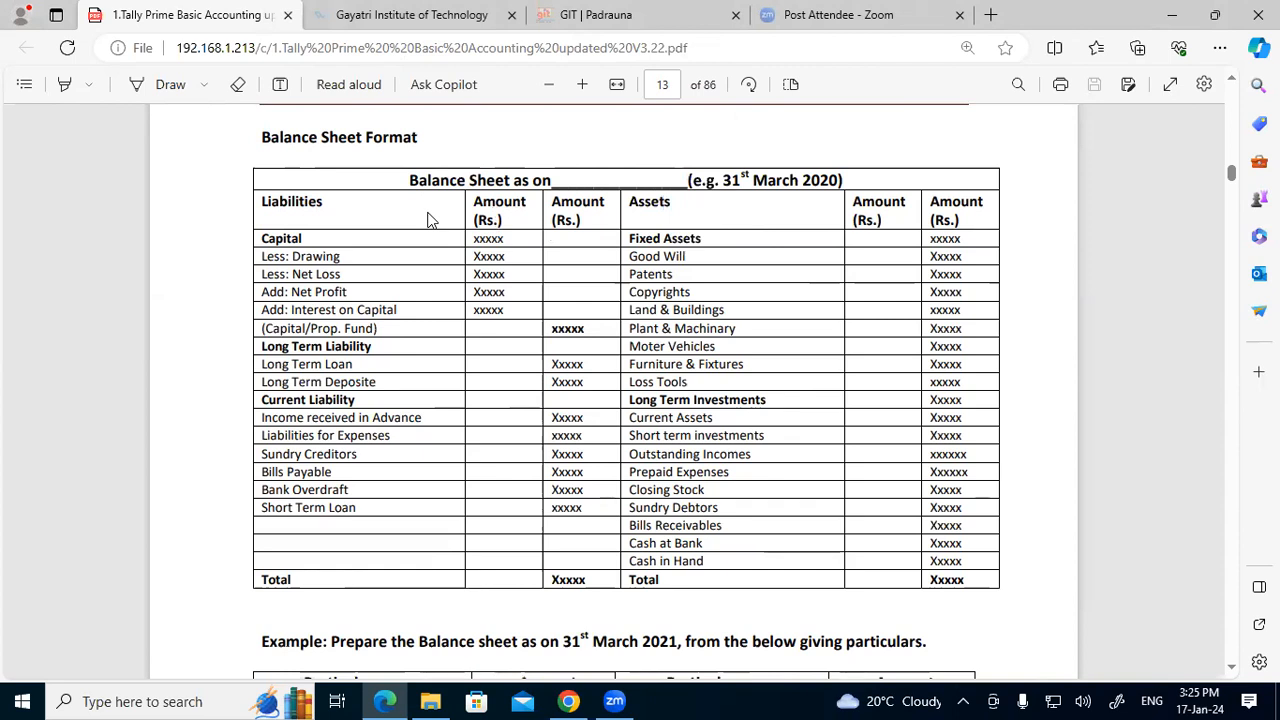
left_click_drag(280, 203, 297, 211)
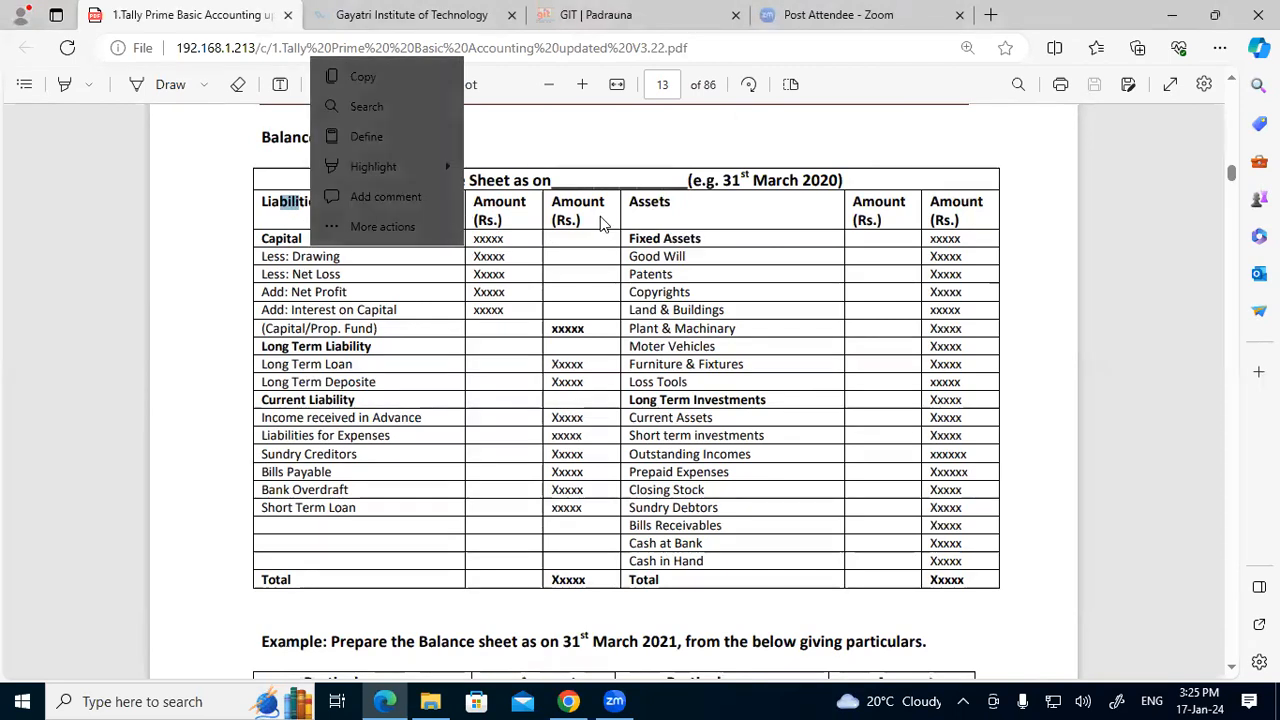
left_click_drag(654, 207, 674, 211)
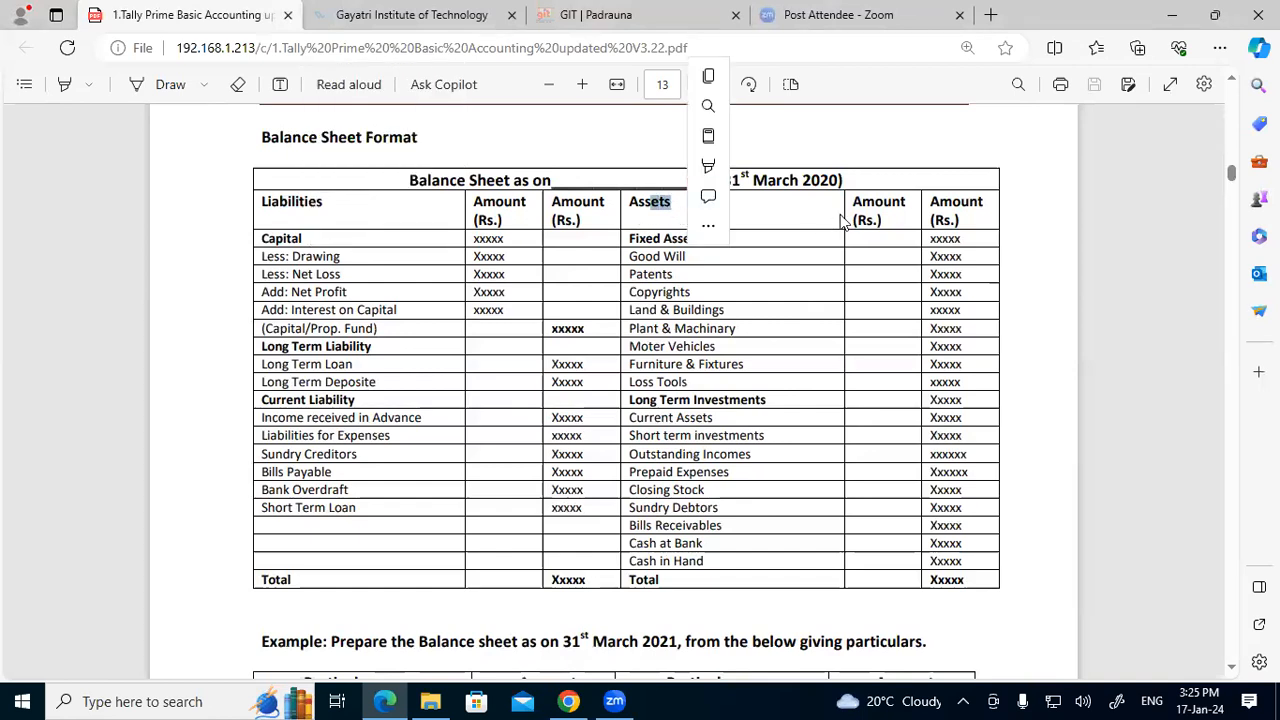
left_click(443, 242)
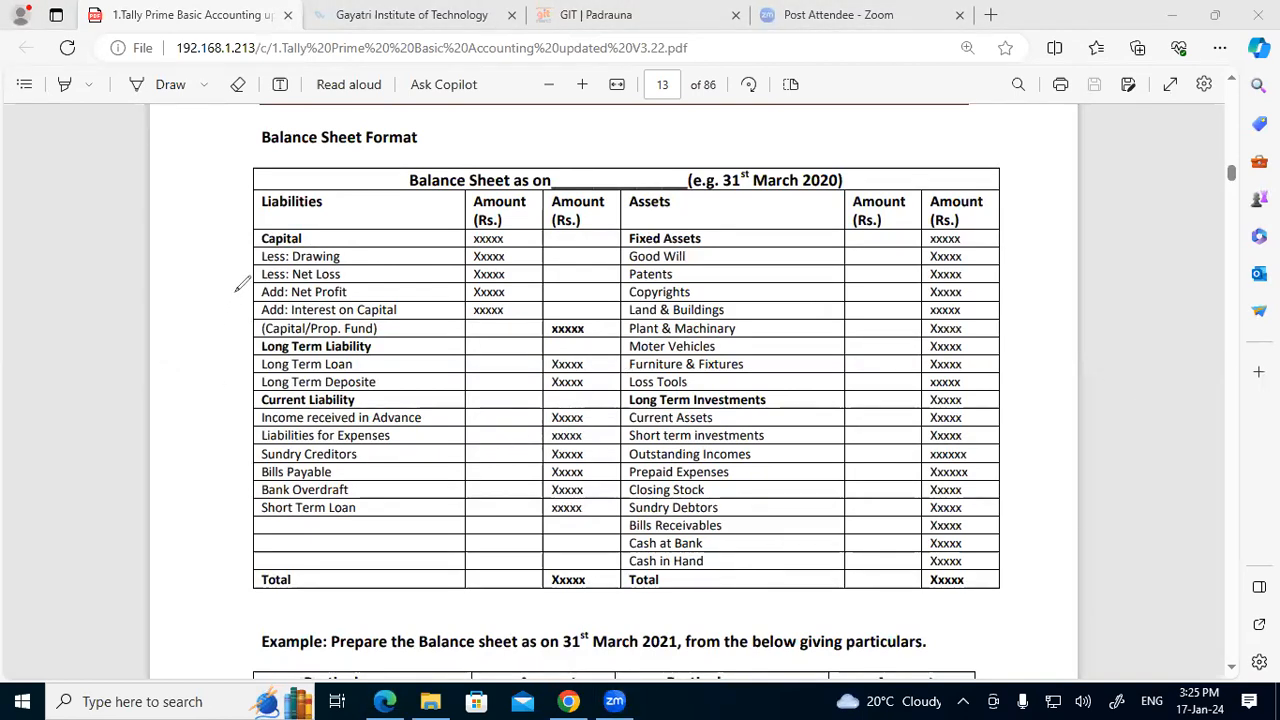
Mark the Capital, Drawing, Net Loss, Net Profit and Interest on Capital rows and their amounts with red pen strokes
left_click_drag(333, 240, 362, 227)
left_click_drag(510, 240, 543, 229)
mouse_move(355, 274)
left_mouse_down()
mouse_move(378, 264)
mouse_move(376, 250)
left_mouse_up()
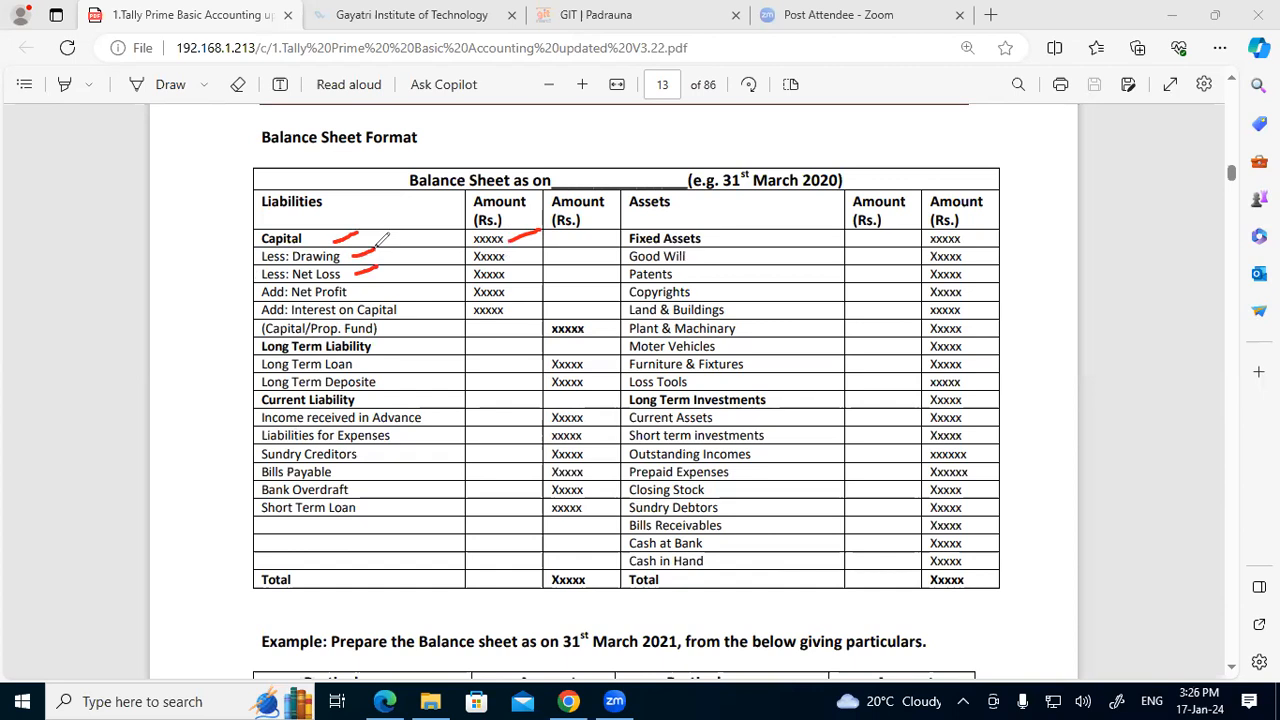
left_click_drag(508, 257, 522, 251)
left_click_drag(511, 279, 526, 265)
left_click_drag(379, 292, 399, 283)
left_click_drag(507, 292, 528, 283)
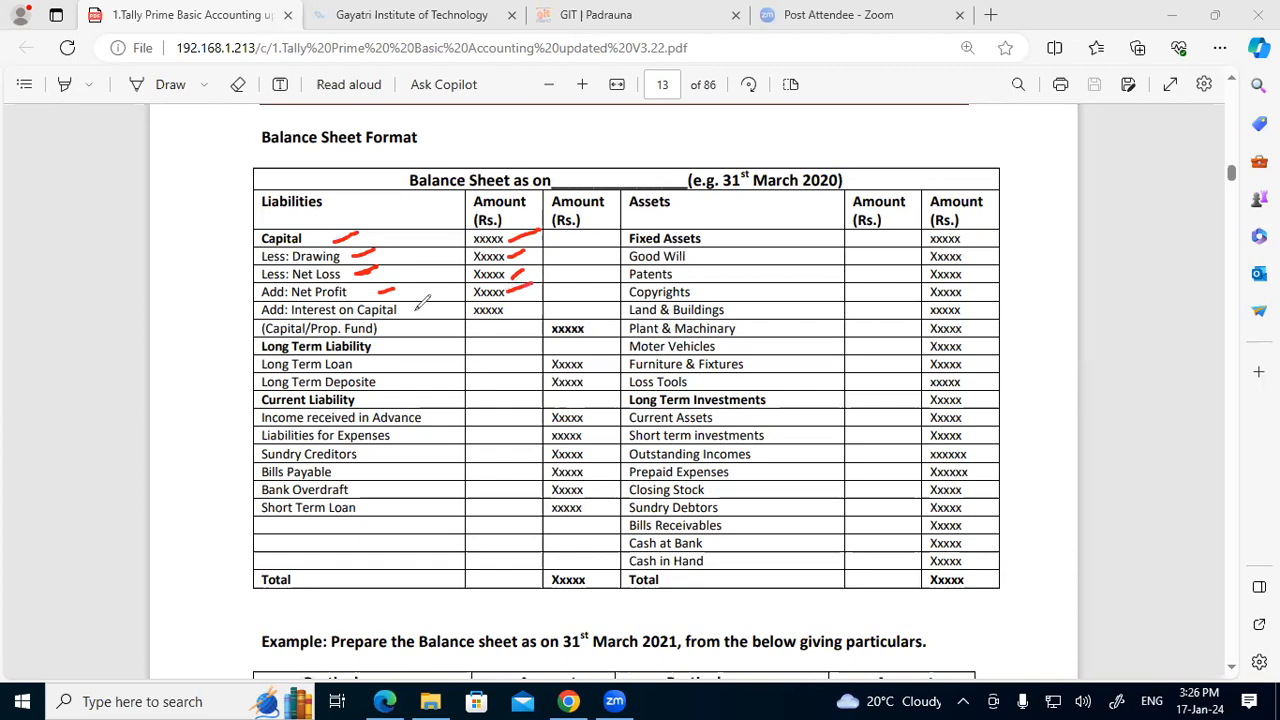
left_click_drag(412, 311, 440, 299)
left_click_drag(509, 316, 533, 300)
Circle and underline the Capital/Prop. Fund amount, and re-mark the capital rows that feed into it
mouse_move(548, 321)
left_mouse_down()
mouse_move(596, 322)
mouse_move(560, 344)
mouse_move(535, 332)
mouse_move(540, 316)
left_mouse_up()
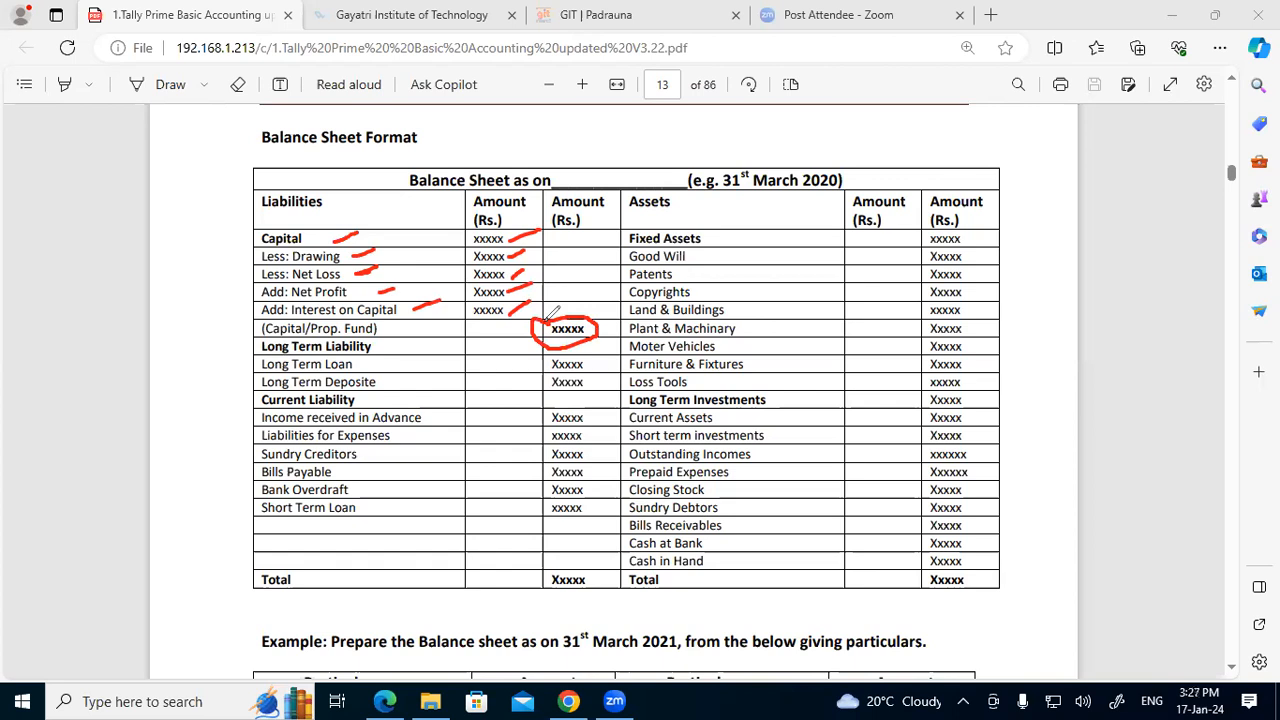
left_click_drag(580, 352, 602, 346)
left_click_drag(510, 242, 534, 228)
mouse_move(510, 260)
left_mouse_down()
mouse_move(527, 251)
mouse_move(535, 271)
left_mouse_up()
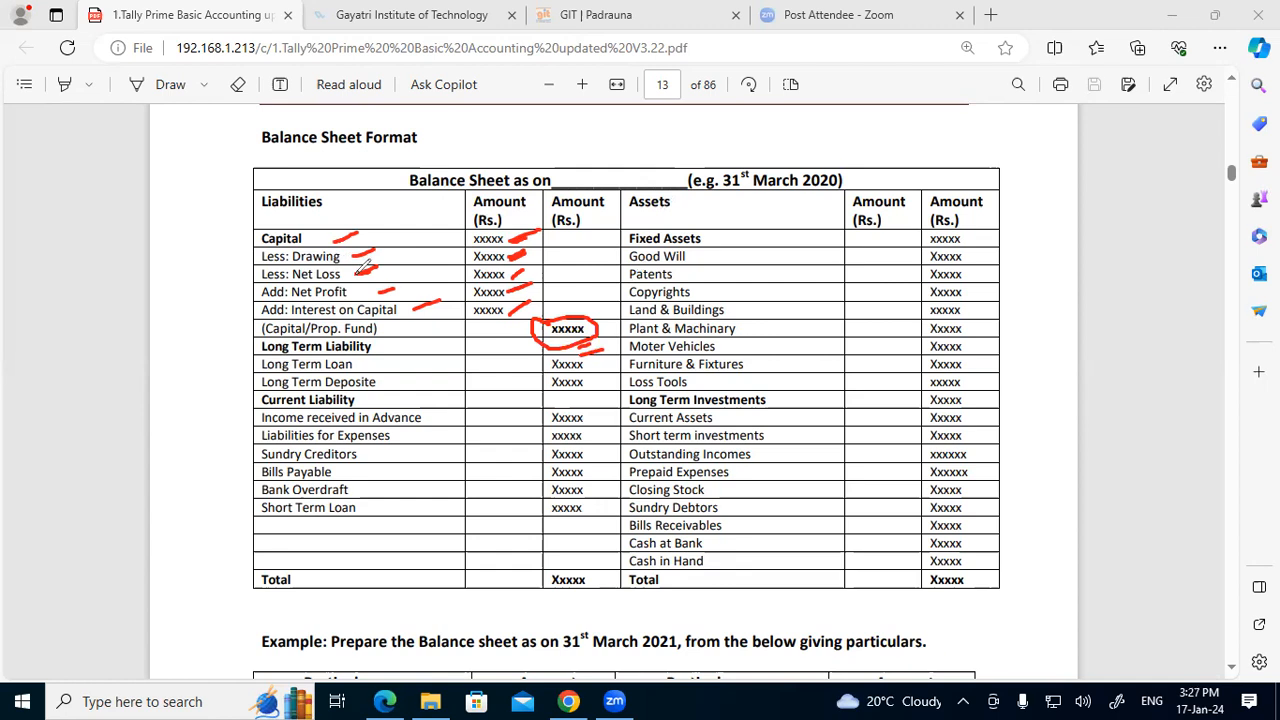
mouse_move(404, 238)
left_mouse_down()
mouse_move(432, 232)
mouse_move(410, 246)
left_mouse_up()
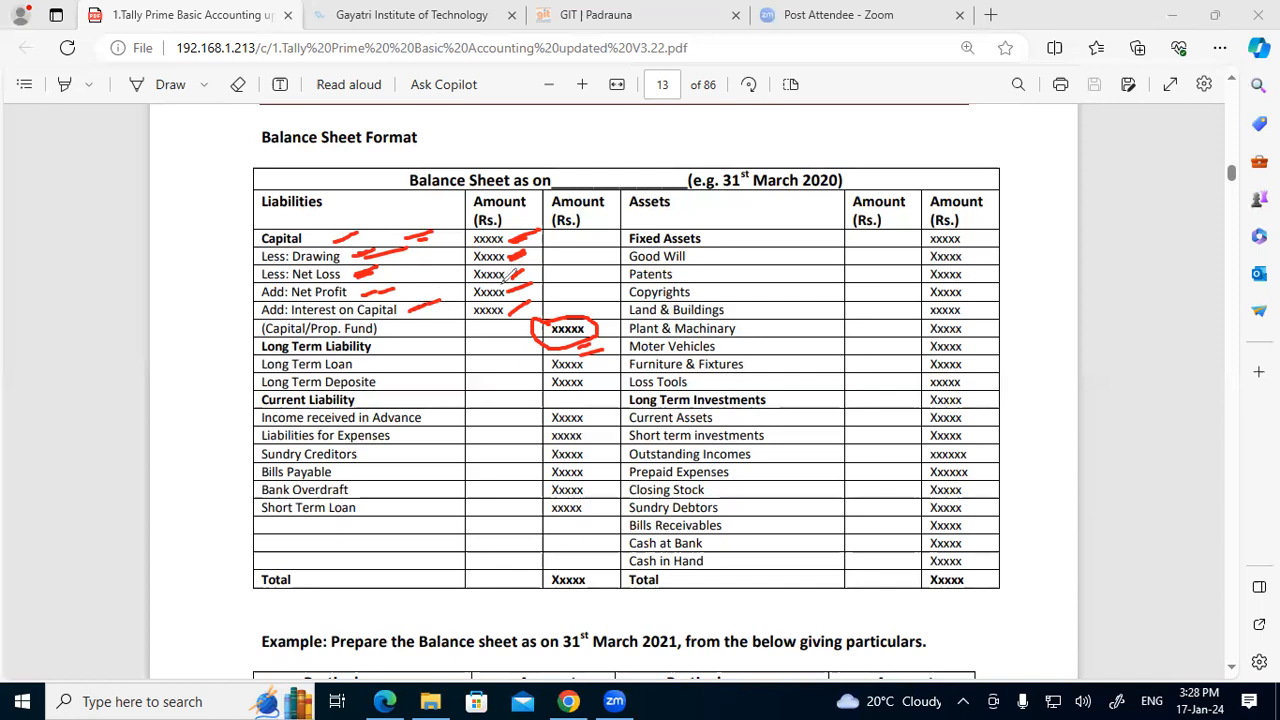
mouse_move(562, 314)
left_mouse_down()
mouse_move(598, 312)
mouse_move(605, 326)
mouse_move(562, 345)
mouse_move(543, 327)
left_mouse_up()
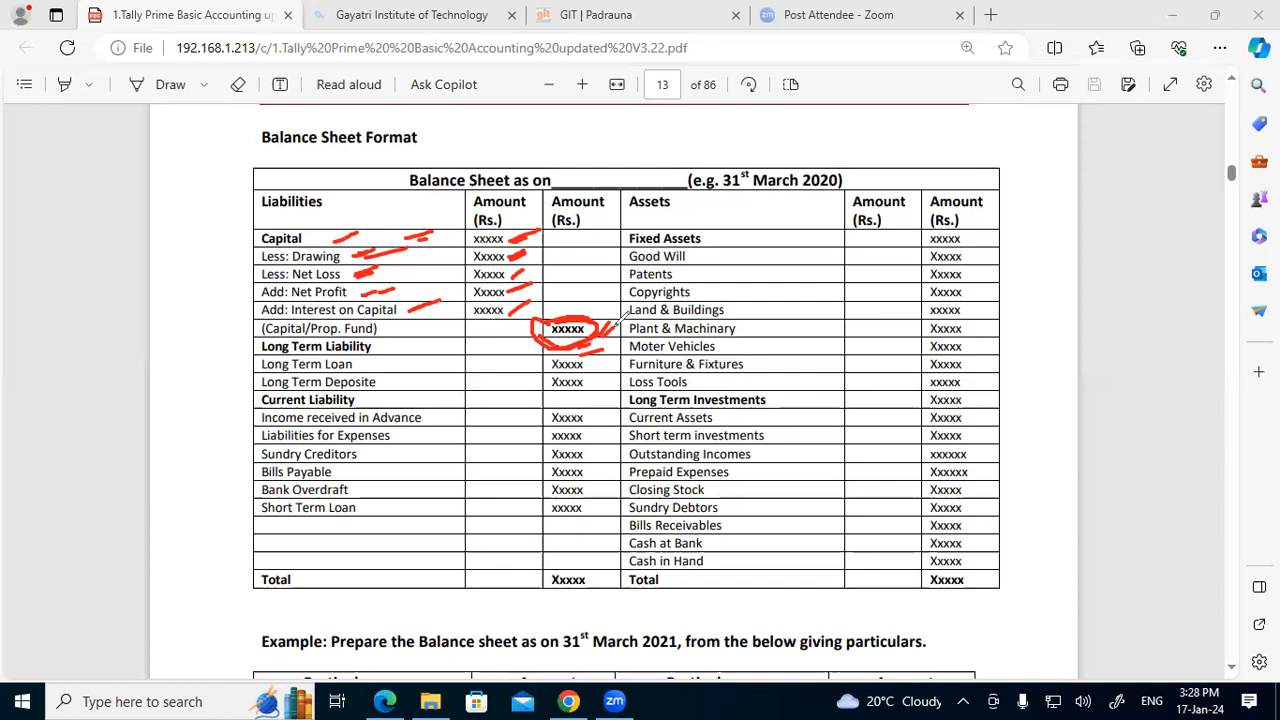
Mark the Long Term Liability and Current Liability entries, and bracket each group's amounts
left_click_drag(386, 344, 404, 339)
left_click_drag(359, 368, 412, 372)
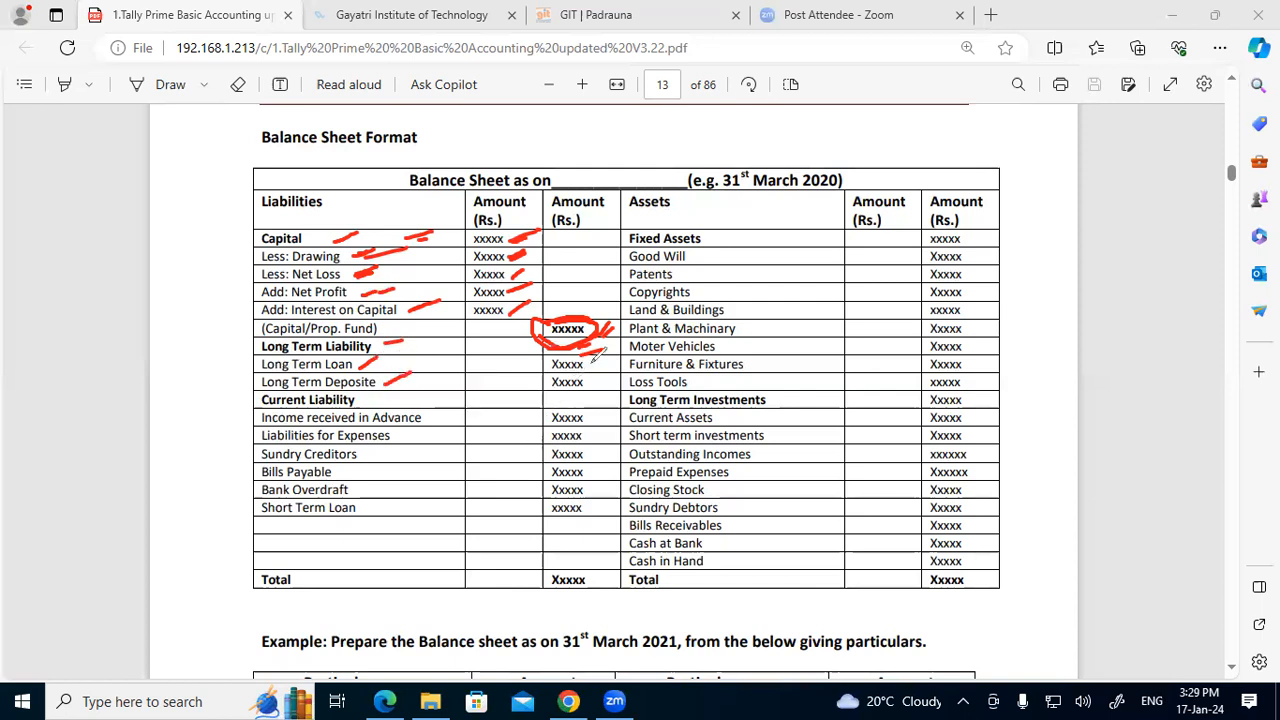
mouse_move(593, 361)
left_mouse_down()
mouse_move(602, 378)
mouse_move(586, 382)
left_mouse_up()
left_click_drag(380, 403, 396, 395)
left_click_drag(428, 414, 445, 407)
left_click_drag(590, 420, 601, 440)
left_click_drag(598, 492, 595, 507)
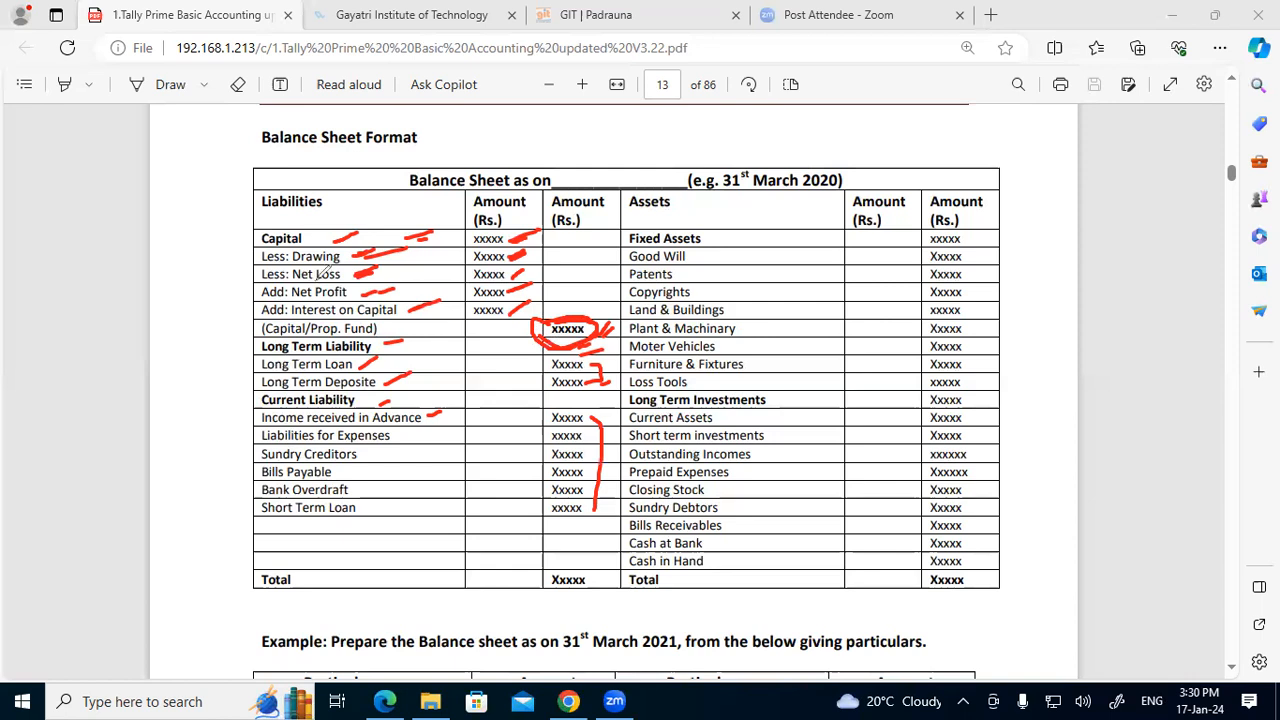
Underline the Liabilities heading and bracket the amounts in both liability amount columns
left_click_drag(236, 216, 345, 201)
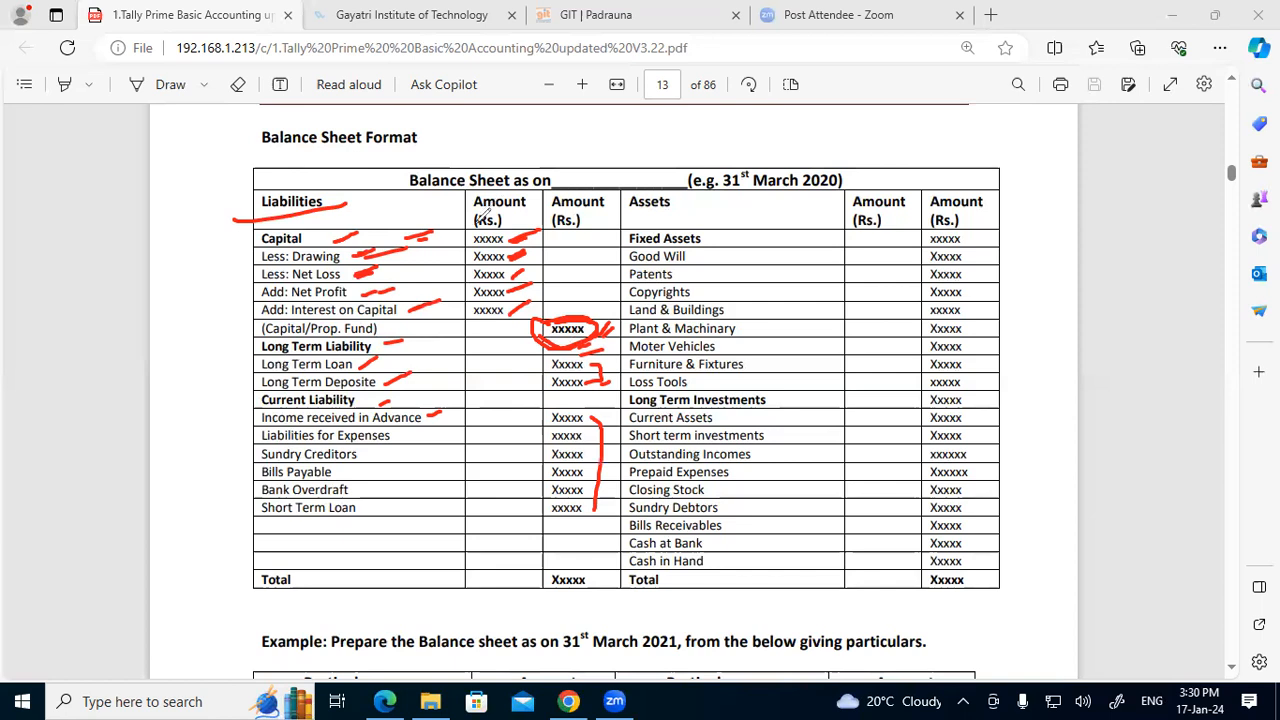
mouse_move(476, 222)
left_mouse_down()
mouse_move(463, 250)
mouse_move(471, 323)
left_mouse_up()
mouse_move(589, 313)
left_mouse_down()
mouse_move(610, 312)
mouse_move(612, 458)
left_mouse_up()
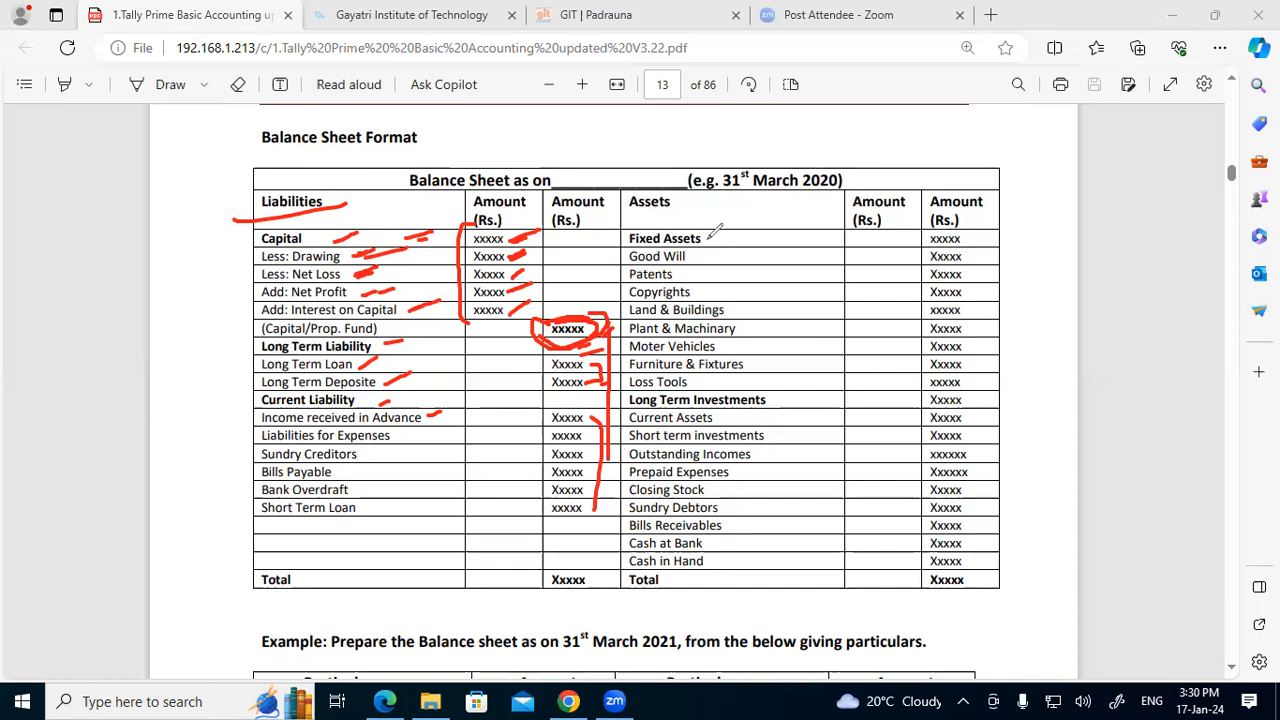
Underline the Assets heading, draw a vertical line along the asset items, mark their amounts, and underline both Total amounts
left_click_drag(652, 213, 709, 212)
left_click_drag(773, 245, 808, 568)
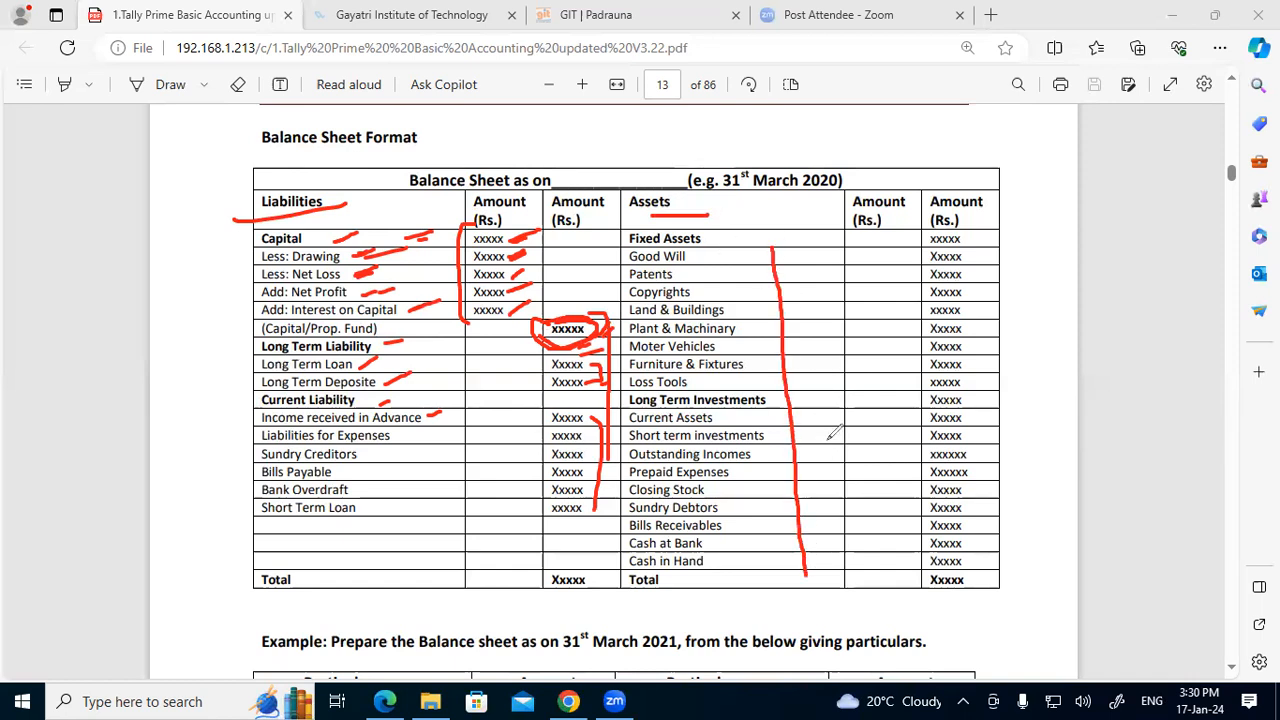
mouse_move(1010, 243)
left_mouse_down()
mouse_move(1026, 226)
mouse_move(1036, 262)
left_mouse_up()
left_click(557, 594)
left_click_drag(929, 593, 976, 591)
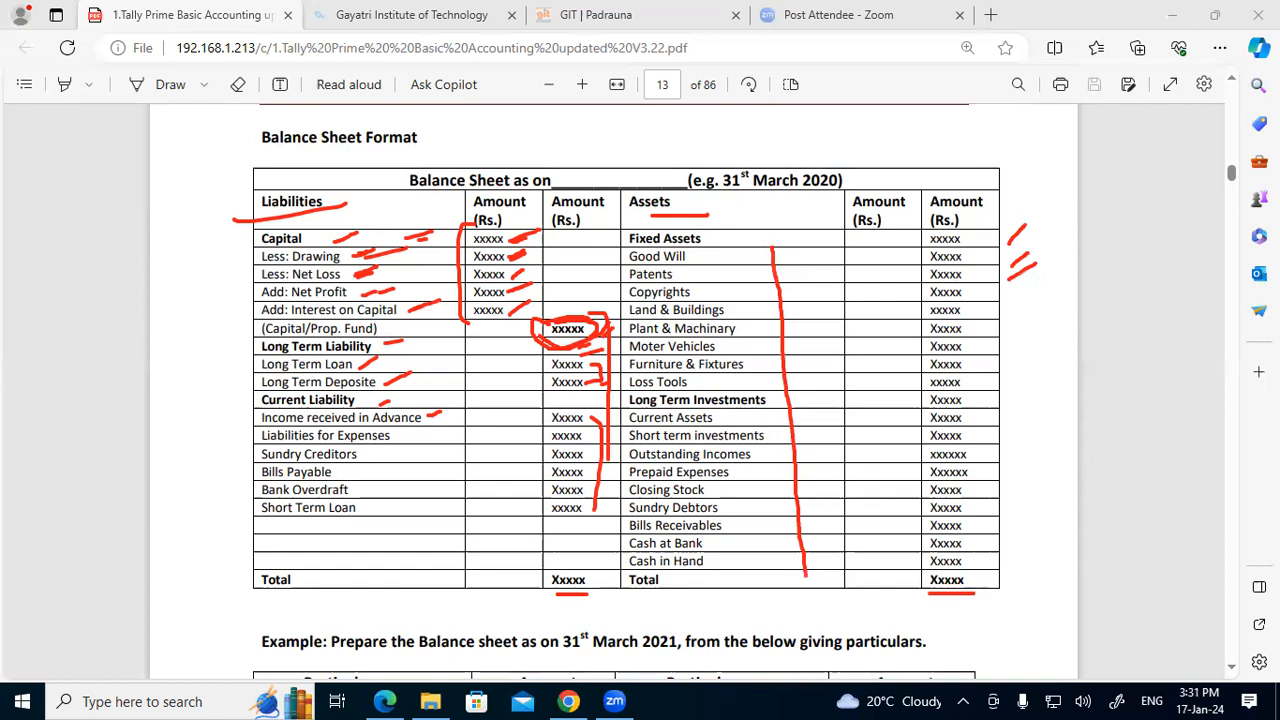
Launch Excel, clear the remaining pen marks, and dismiss the Microsoft Office Activation Wizard
key("super+r")
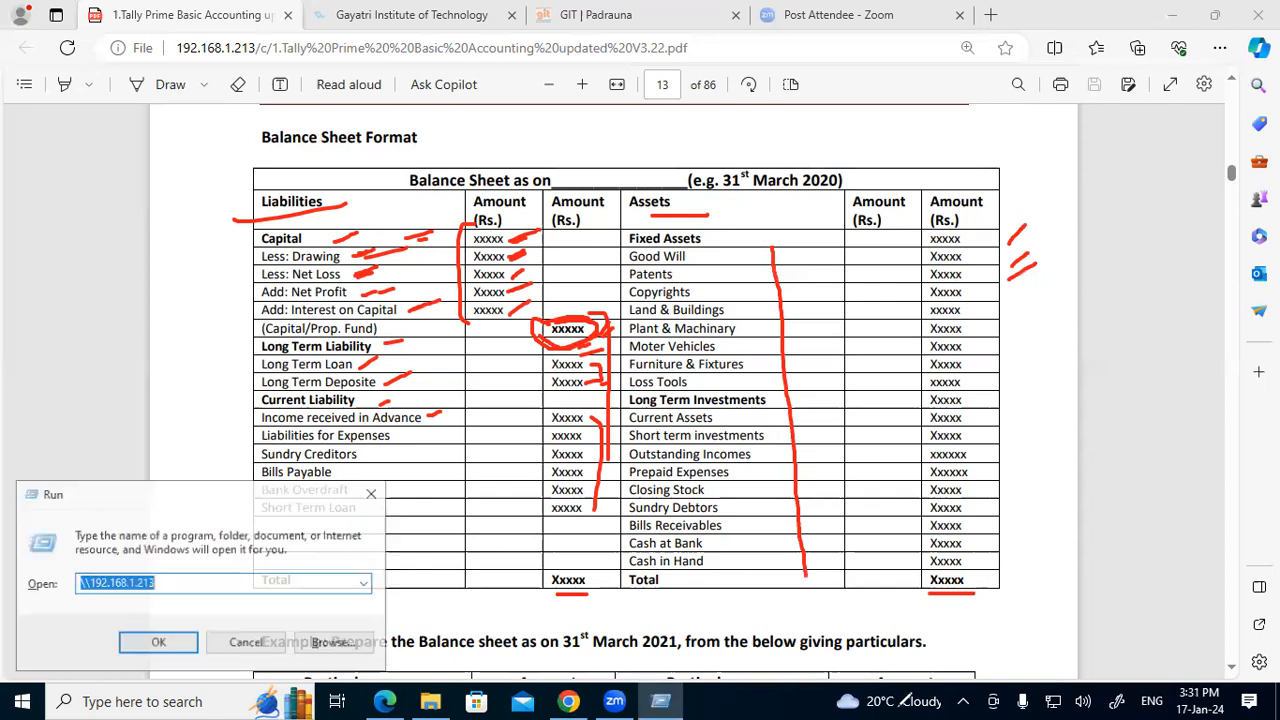
type("exce")
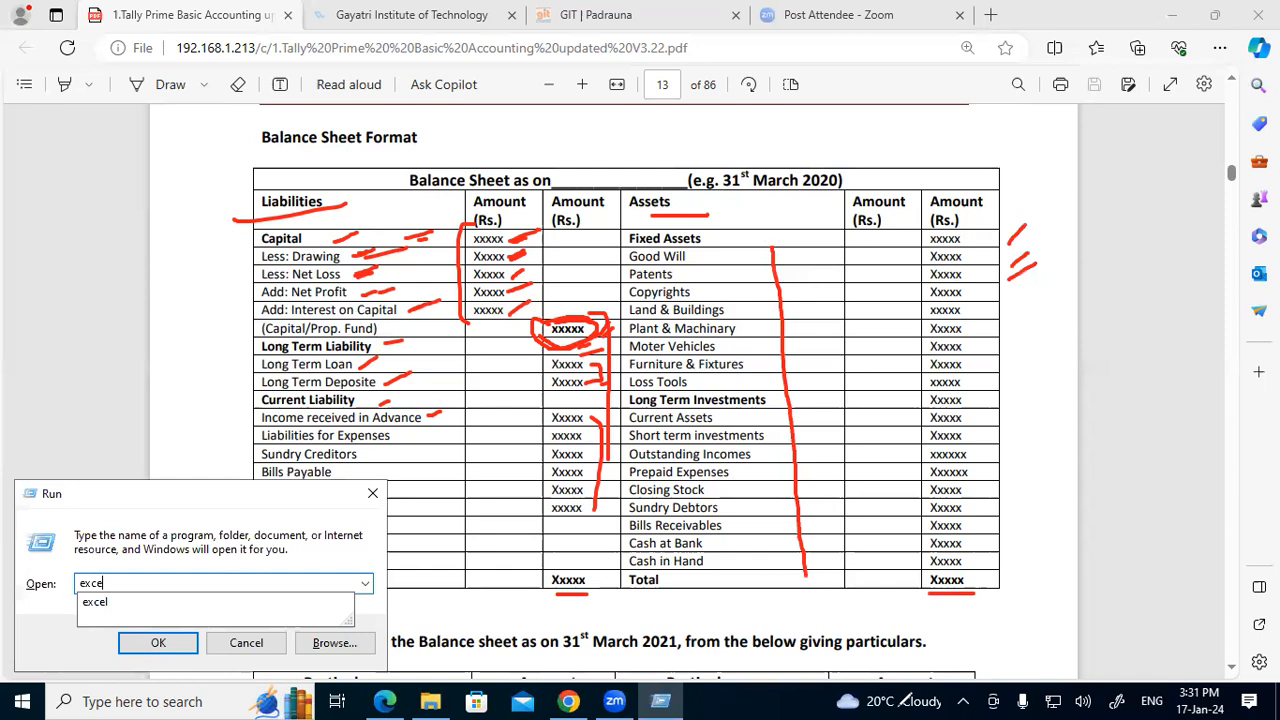
type("l")
key("Return")
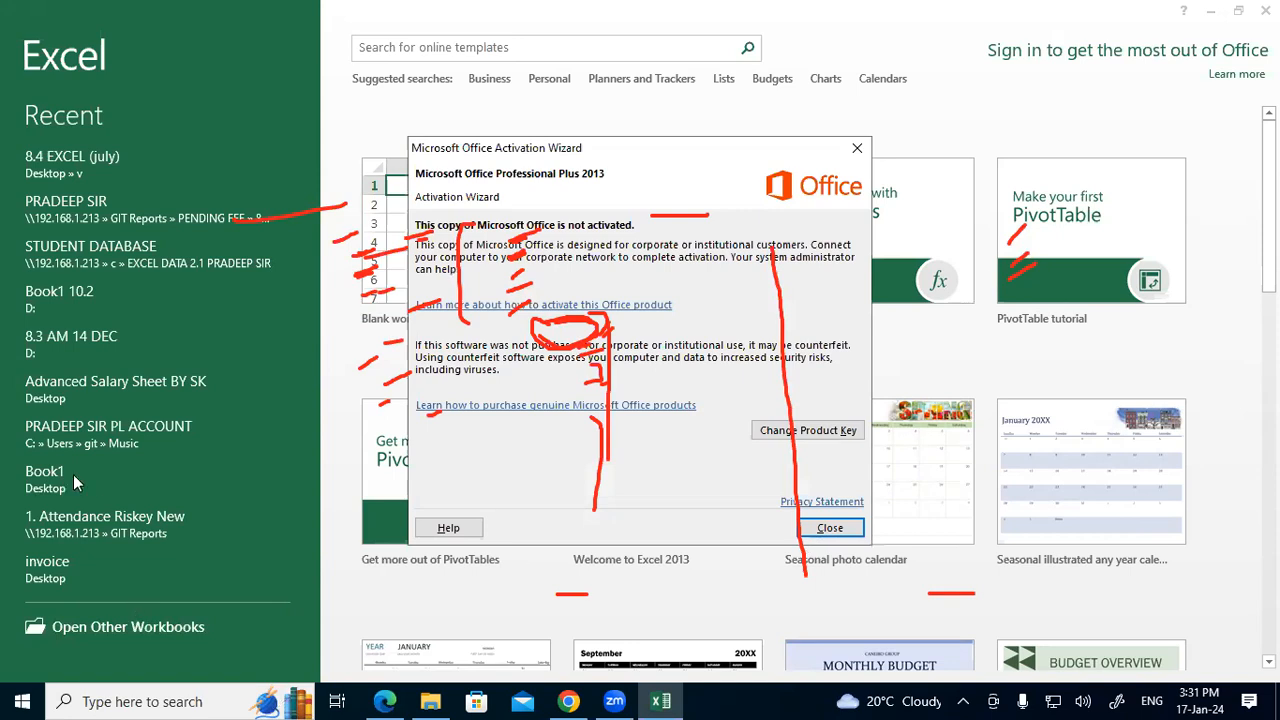
left_click(863, 158)
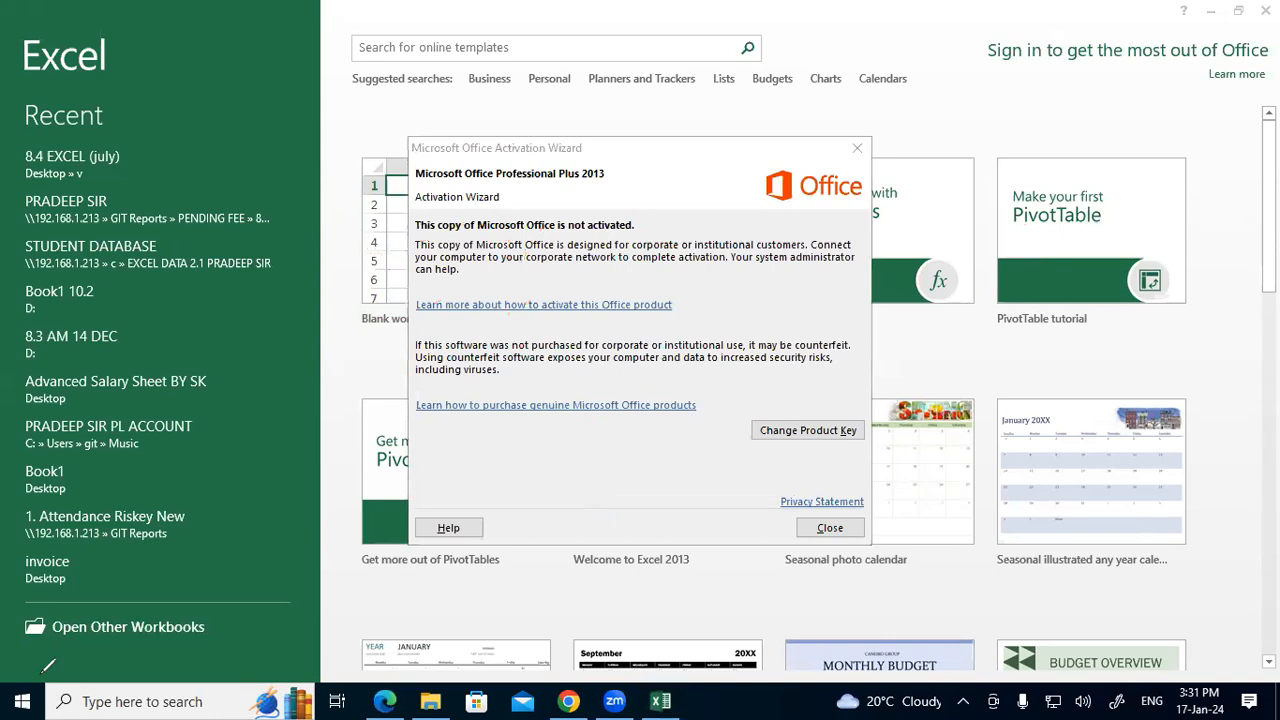
left_click(857, 148)
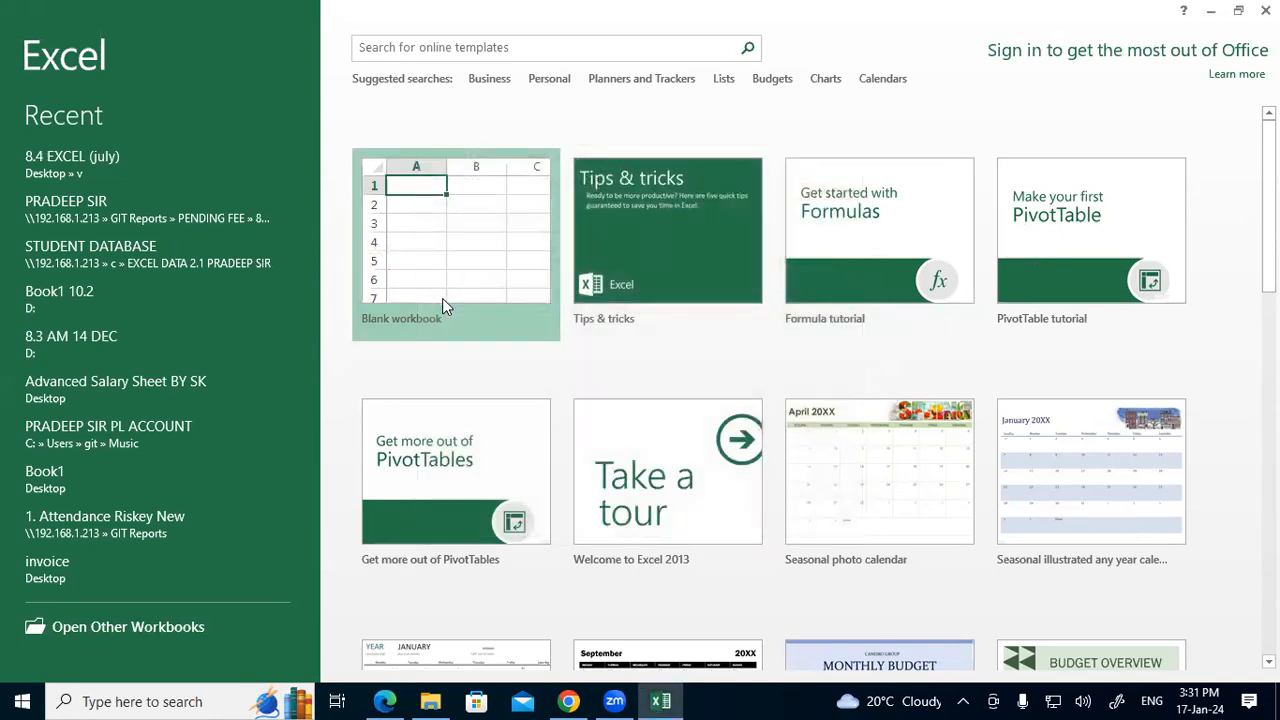
Create a blank workbook and merge and center cells D2:N3
left_click(442, 298)
left_click(483, 311)
left_click_drag(288, 230, 969, 240)
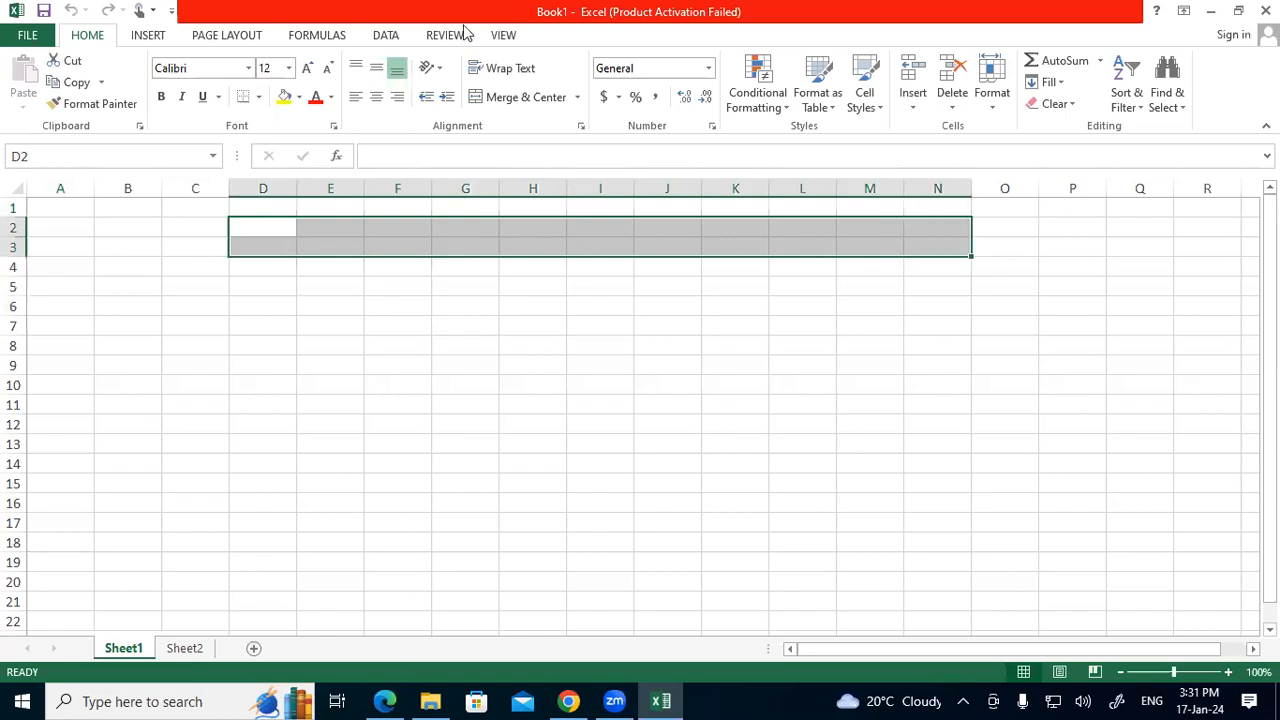
left_click(524, 100)
Begin the title in the merged cell with "Balance sheet As on", following the balance sheet format in the PDF
double_click(566, 237)
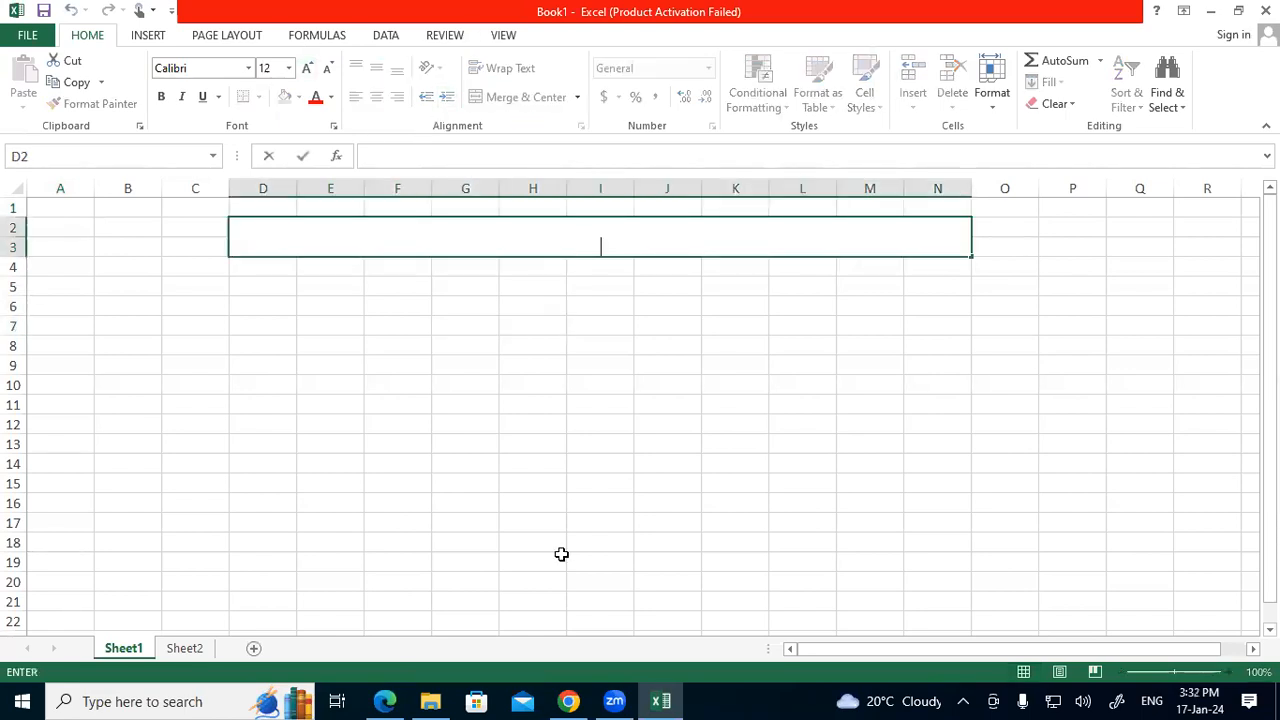
left_click(384, 701)
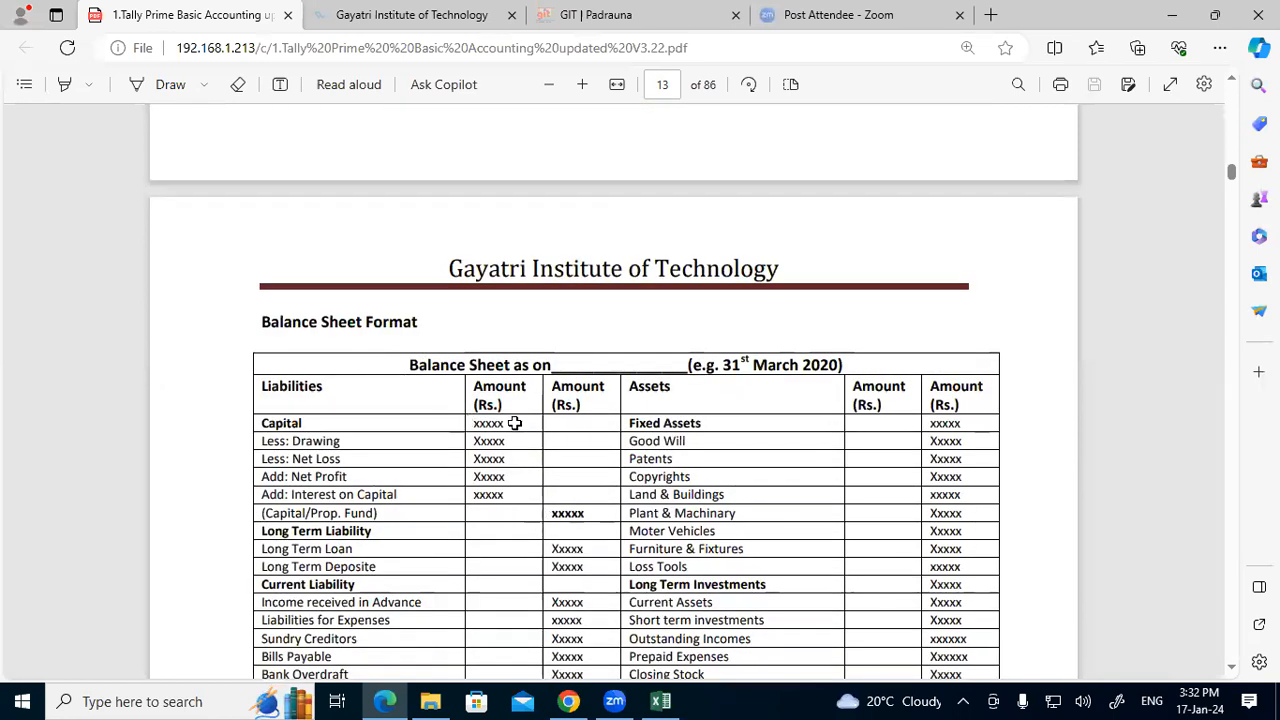
key("alt+Tab")
type("Balanc")
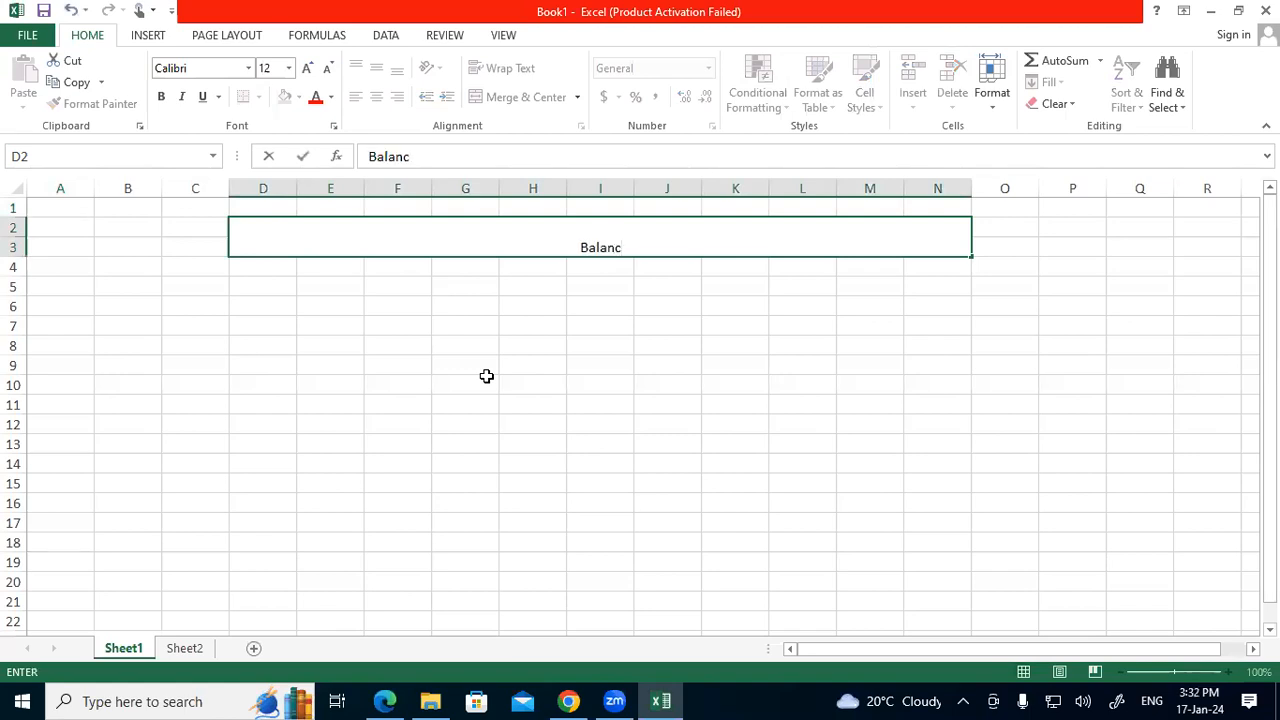
type("e sheet")
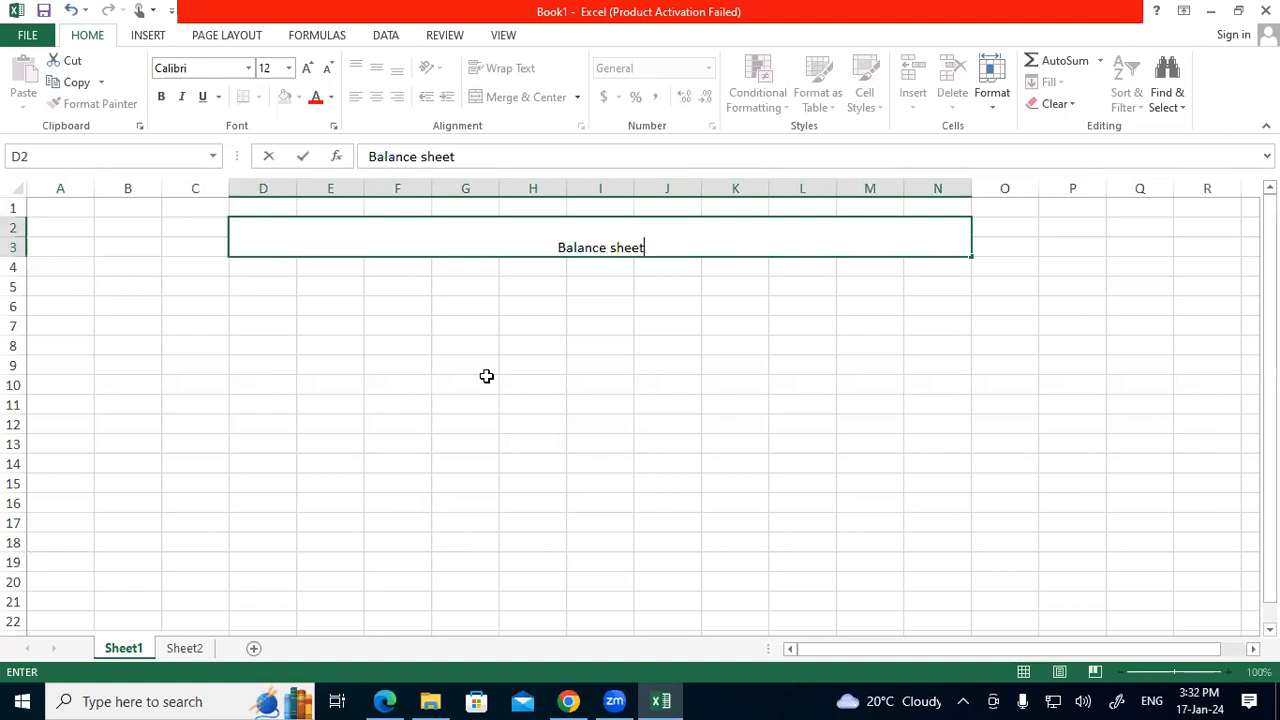
type(" As on")
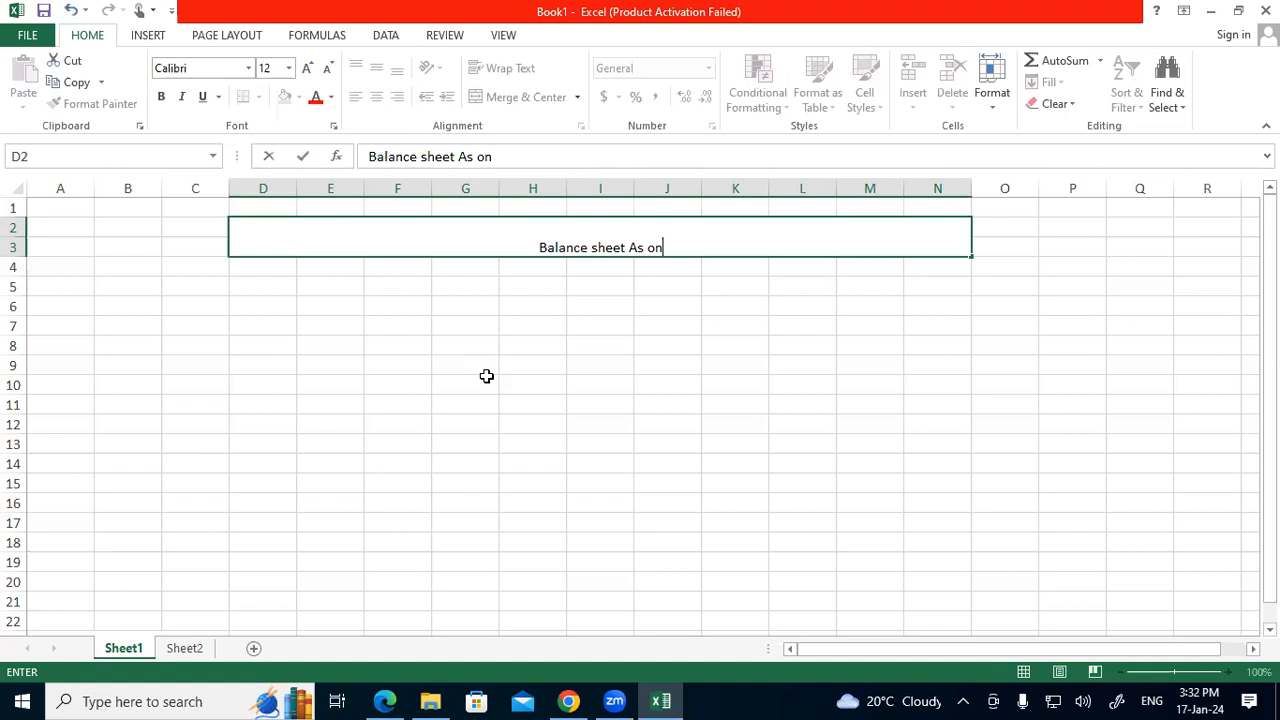
Check the PDF format again and complete the title with a dotted blank followed by "E.g(31 March 2020)"
left_click(386, 701)
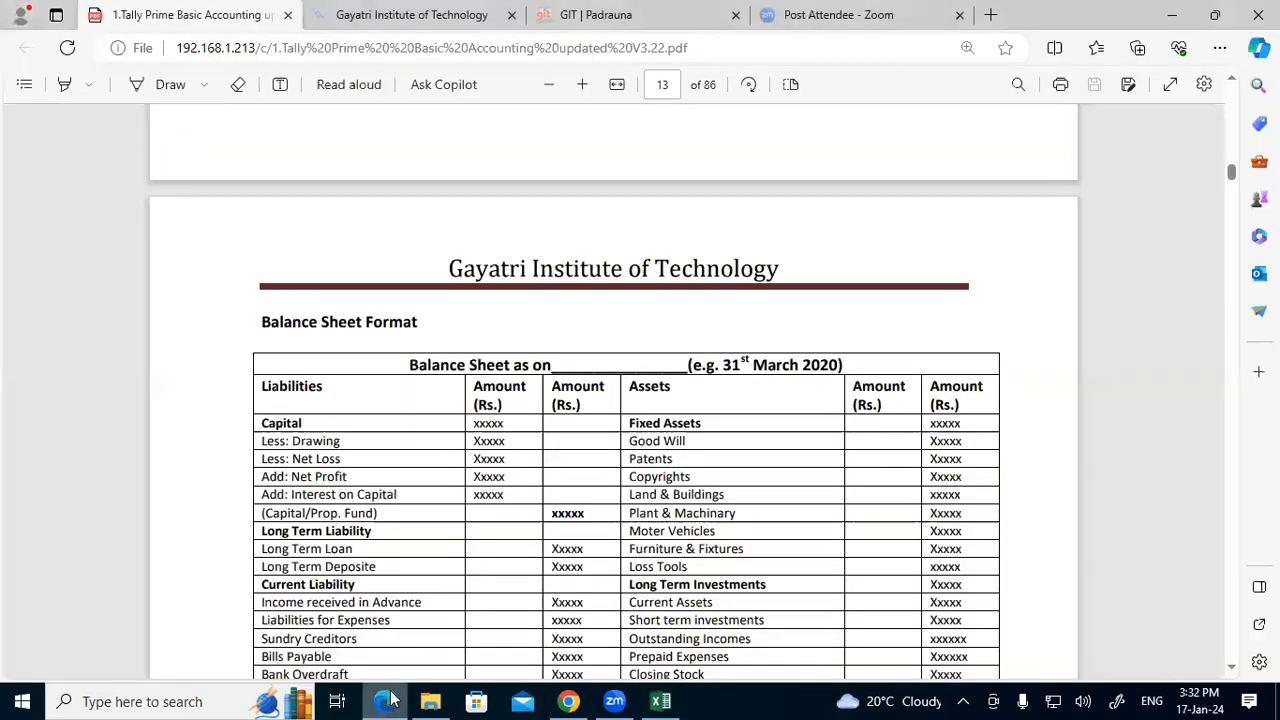
left_click(660, 701)
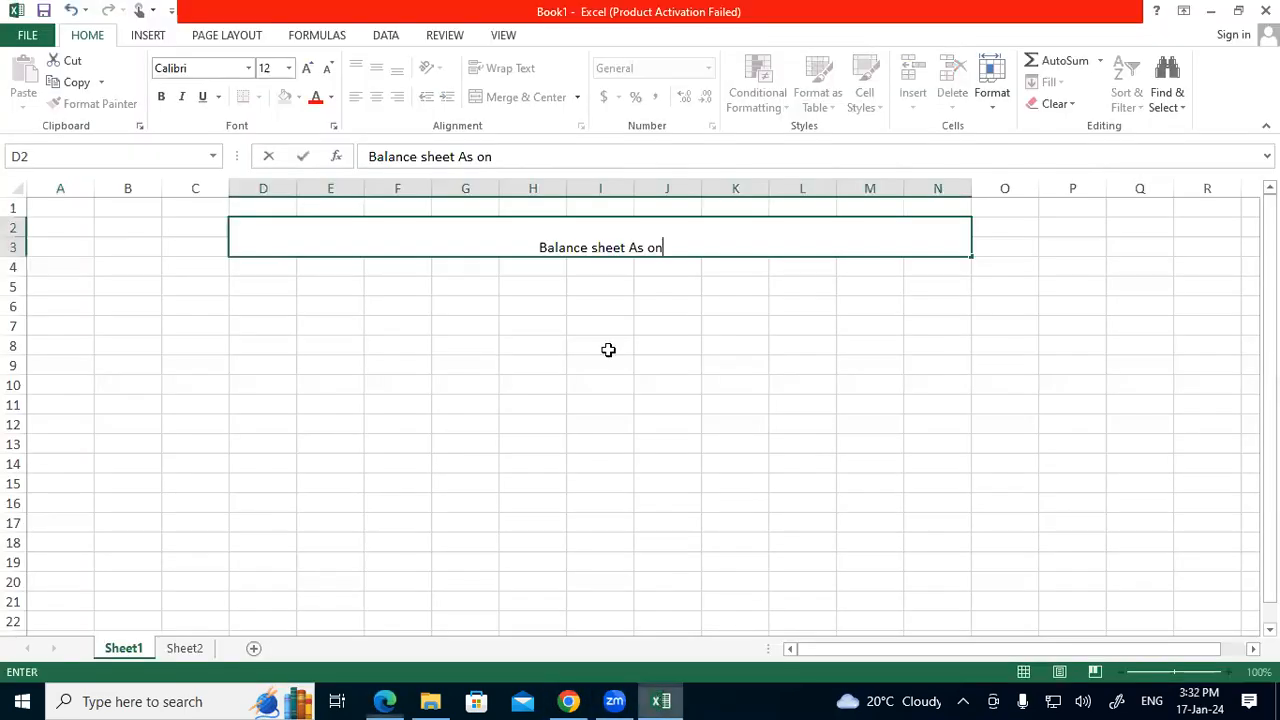
type("..........................................")
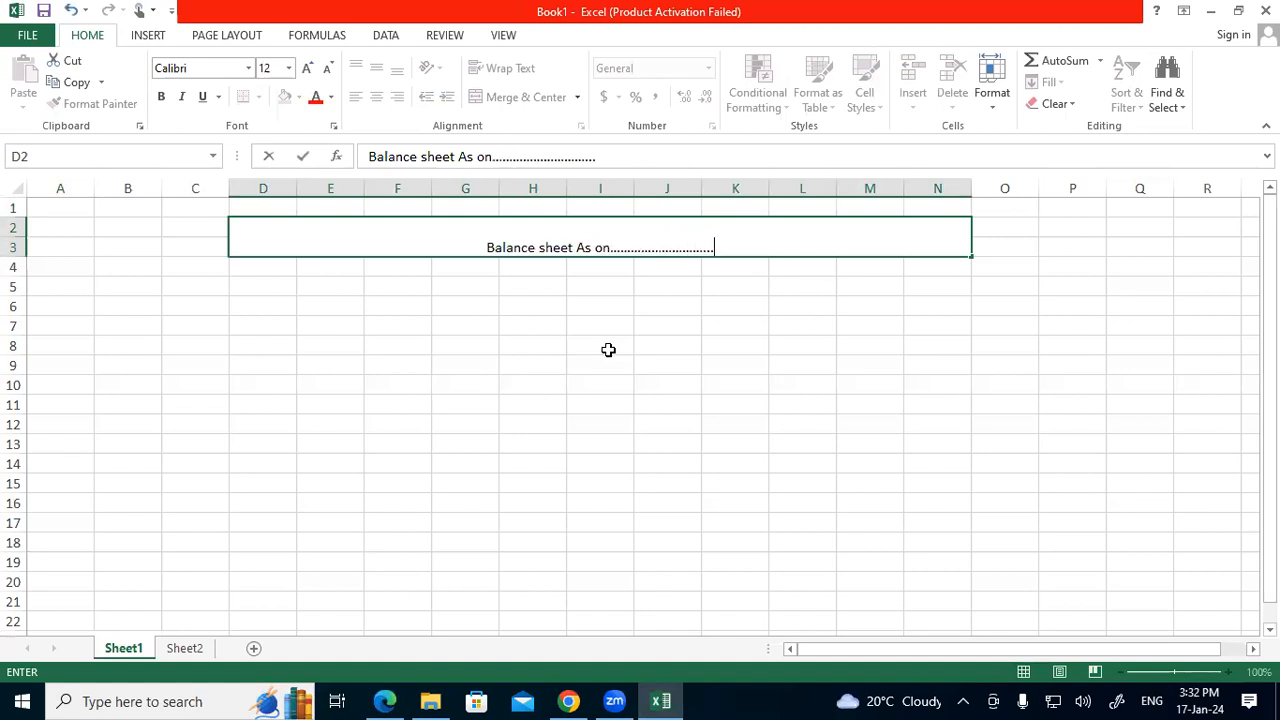
type("E")
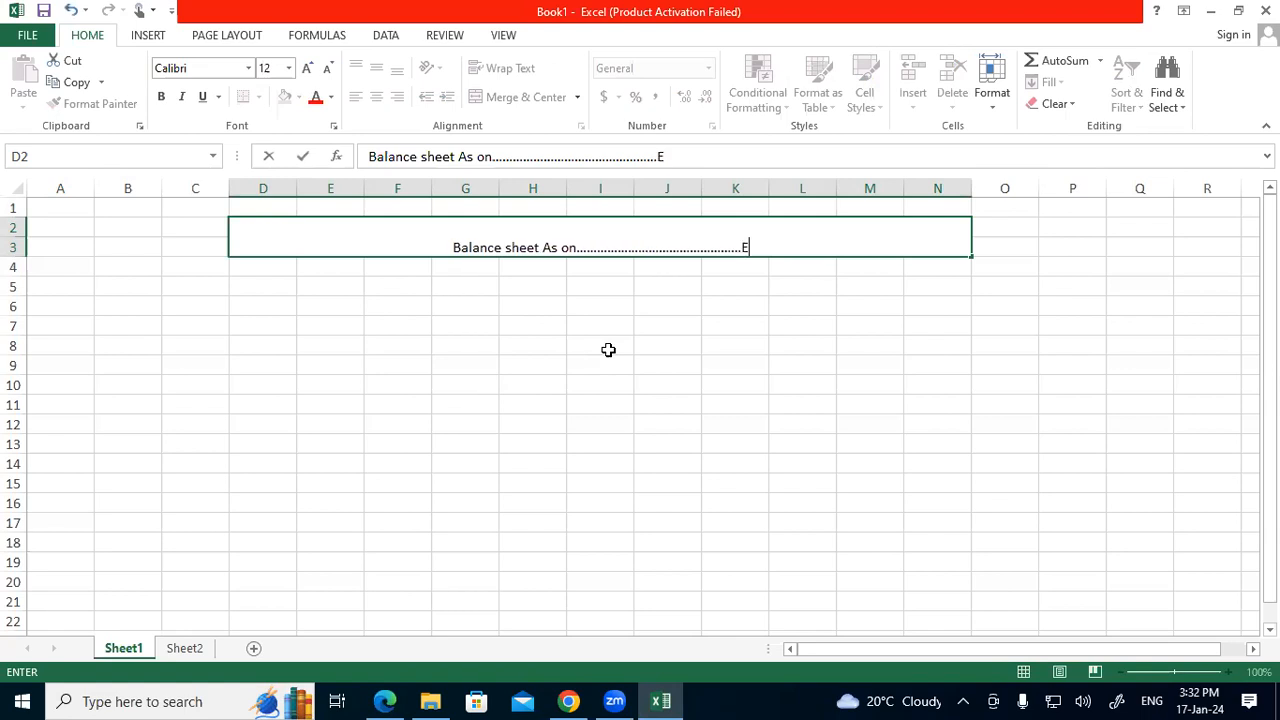
type(".g(31 ")
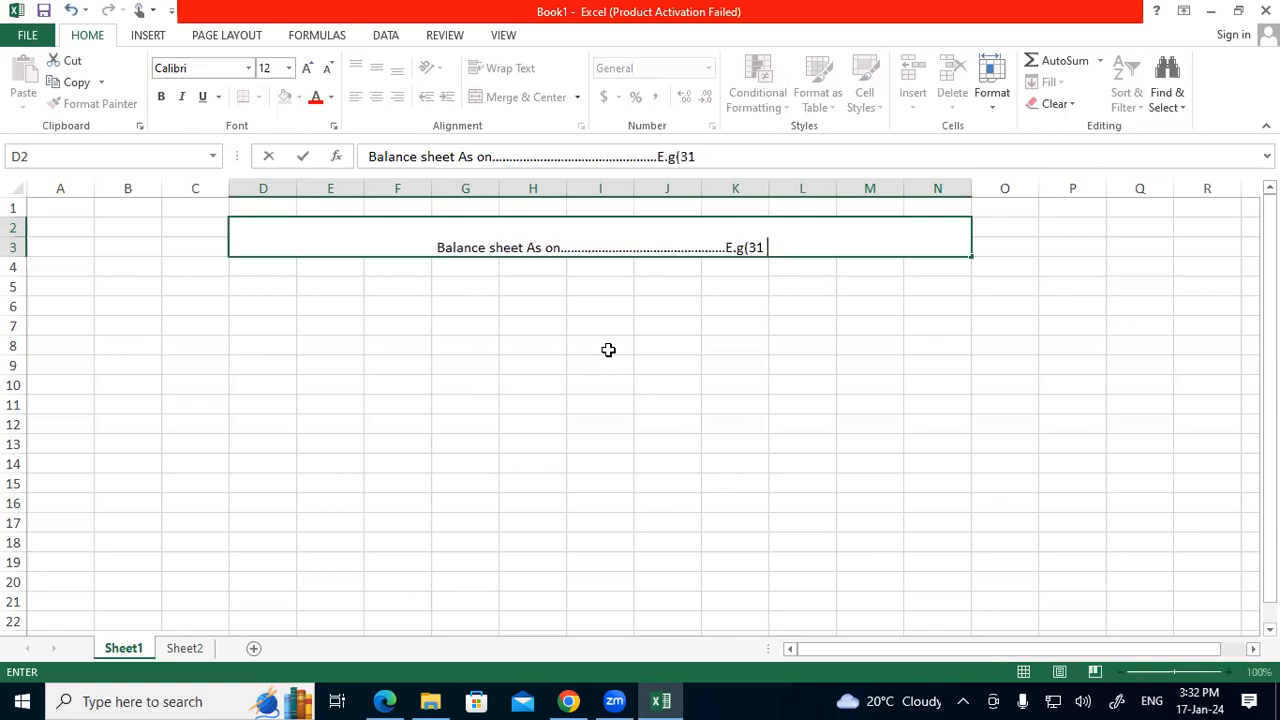
type("March")
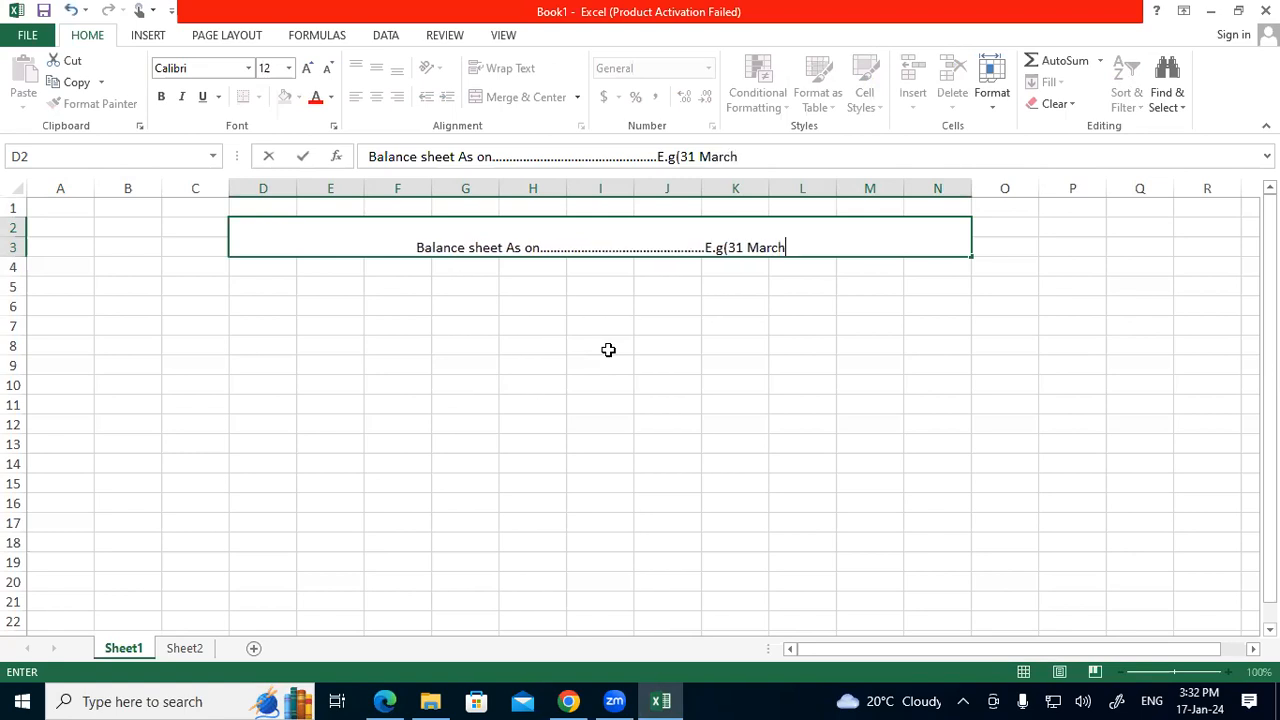
type(" 2020")
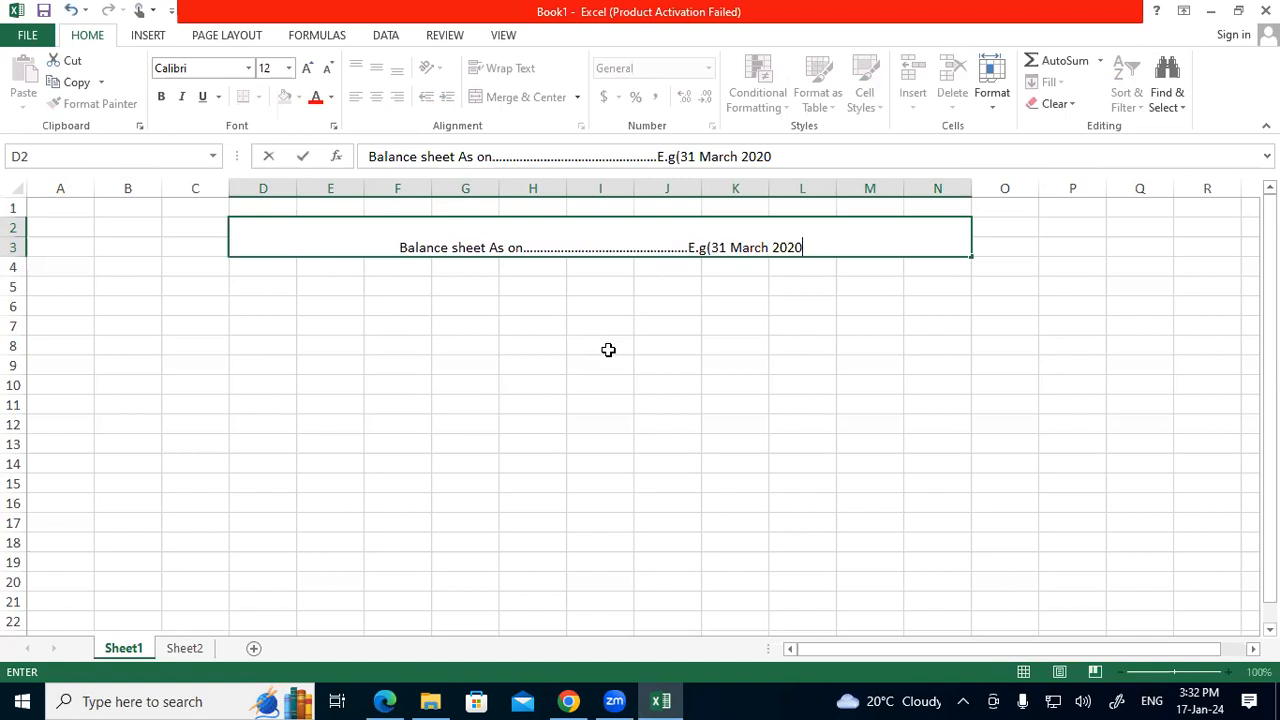
type(")")
left_click(606, 399)
Set the balance sheet title to 18-point bold and align it vertically to the middle of the merged cell
left_click(625, 237)
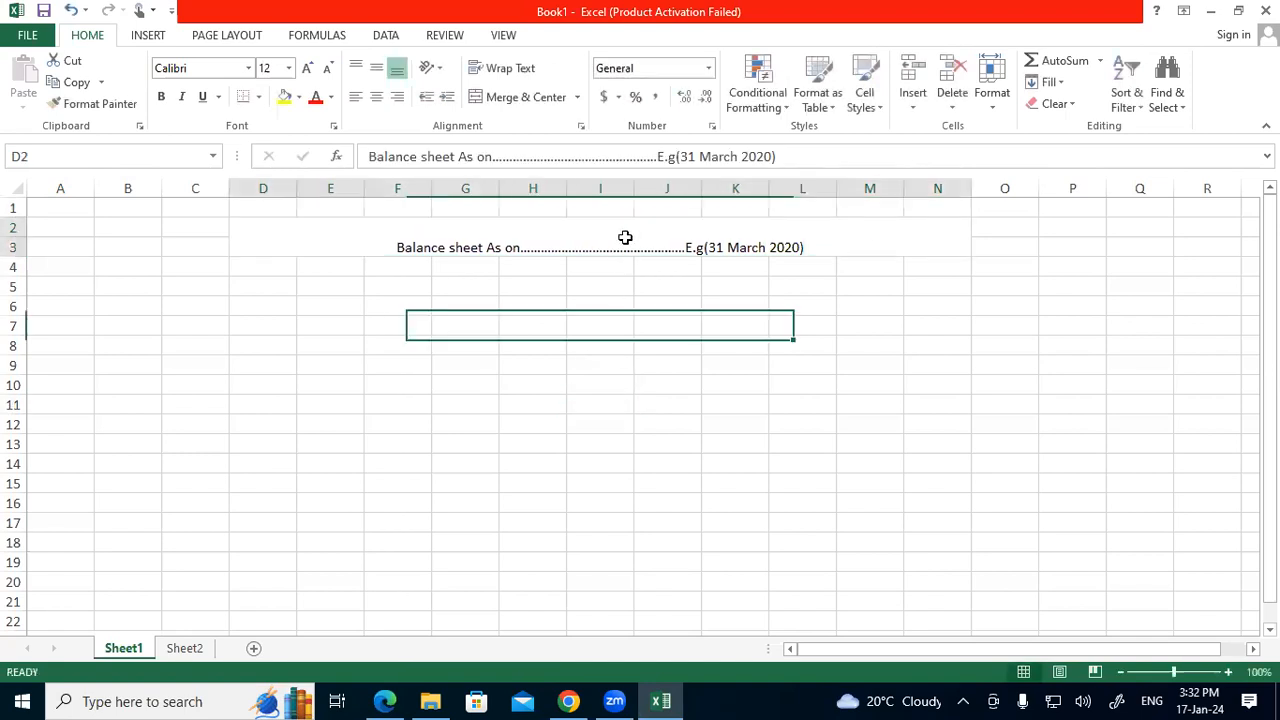
left_click(306, 70)
left_click(306, 70)
left_click(306, 70)
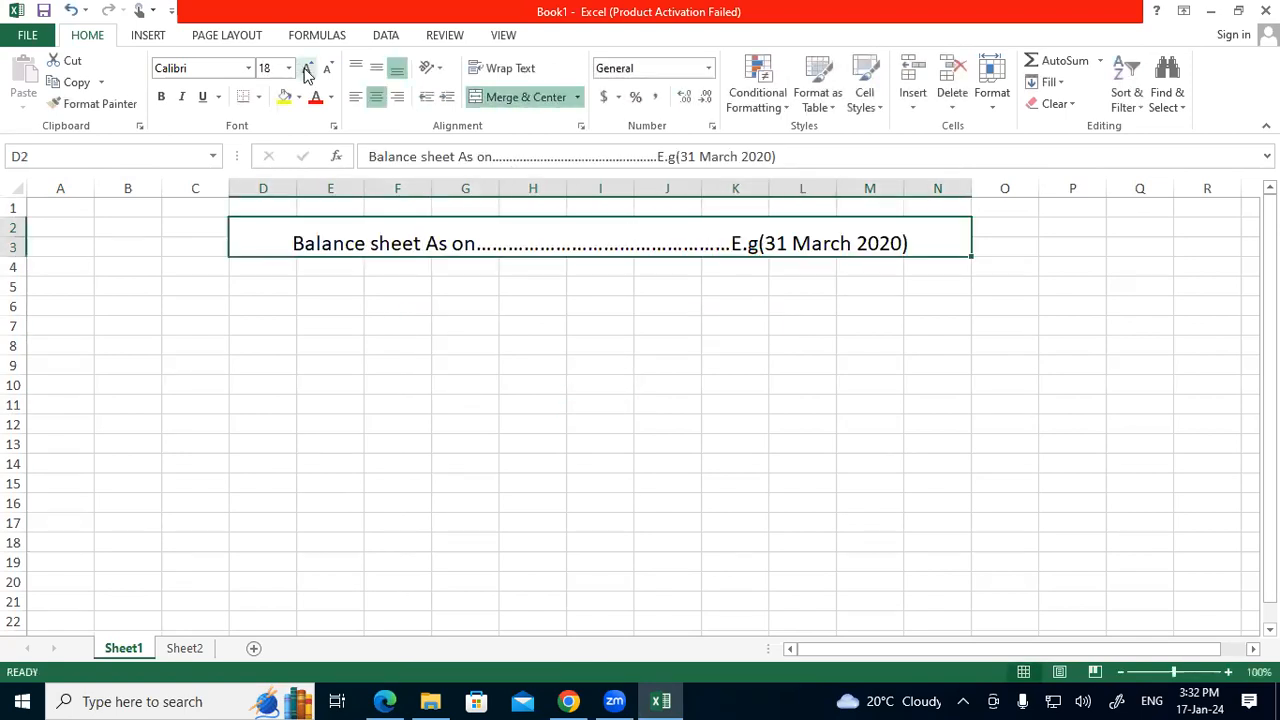
left_click(161, 96)
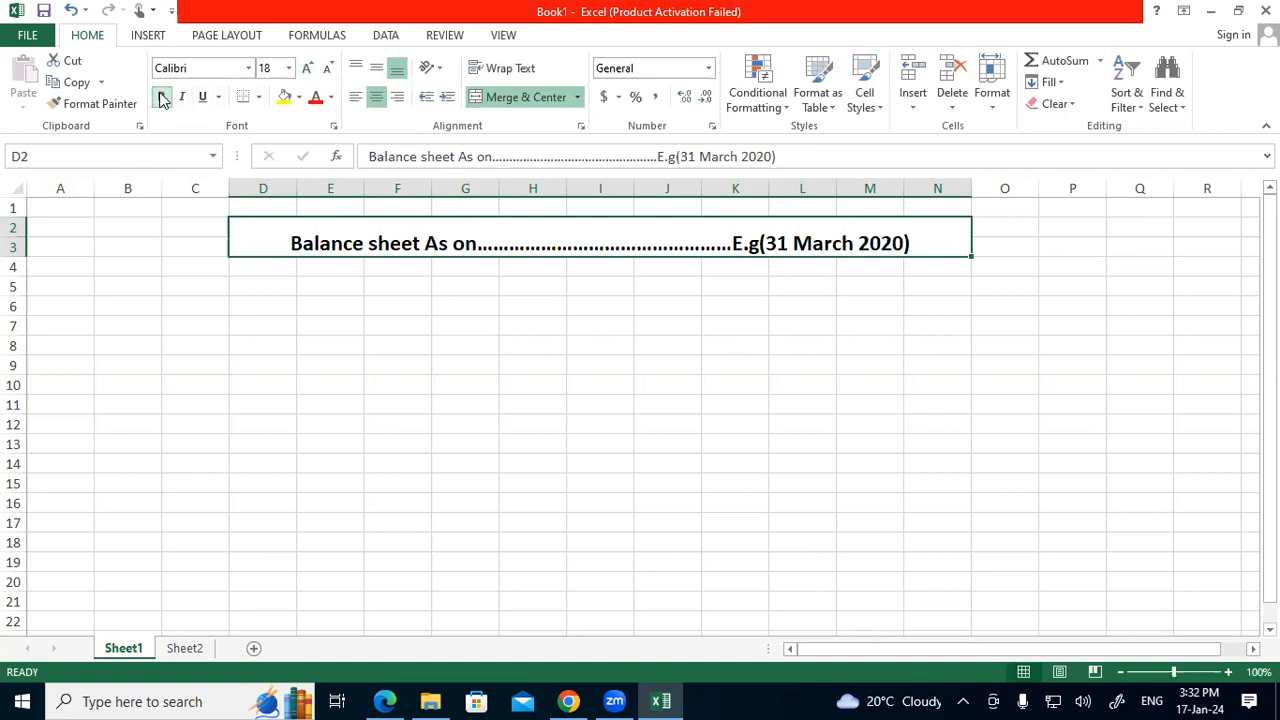
left_click(376, 68)
left_click(477, 357)
key("Right")
key("Right")
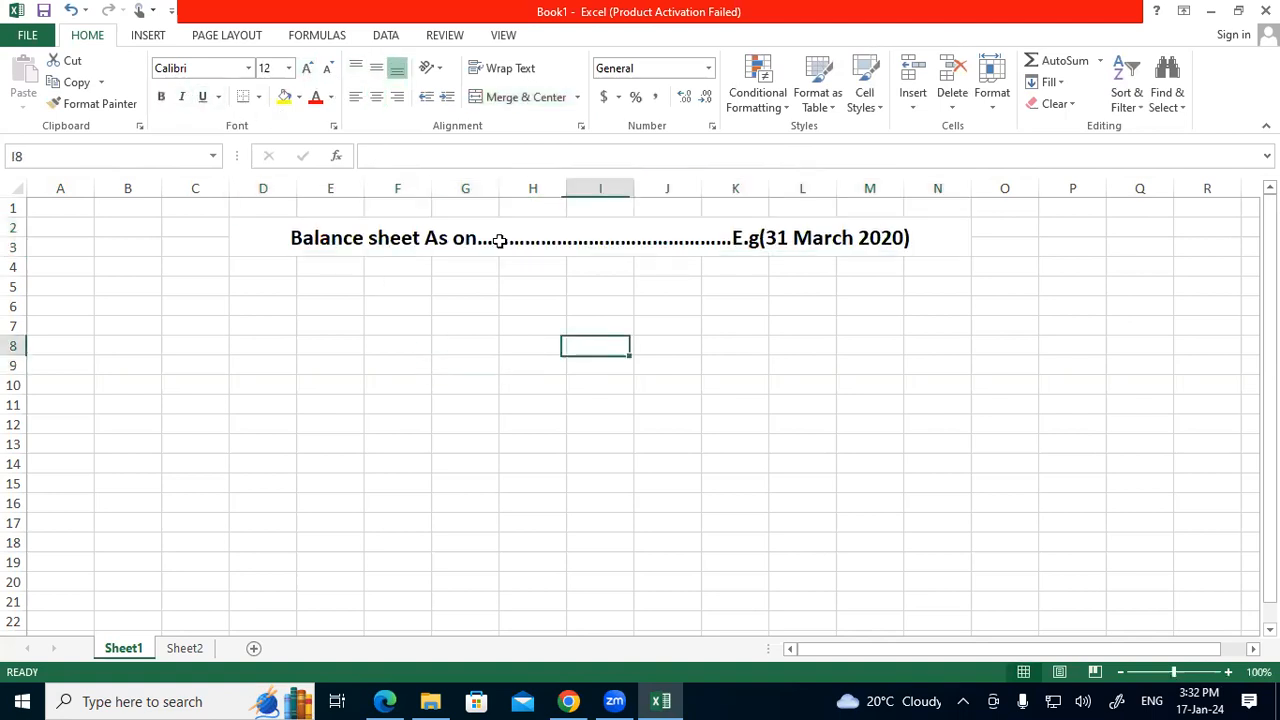
Fill the title cell with yellow and give it a thick box border
left_click(500, 240)
left_click(285, 98)
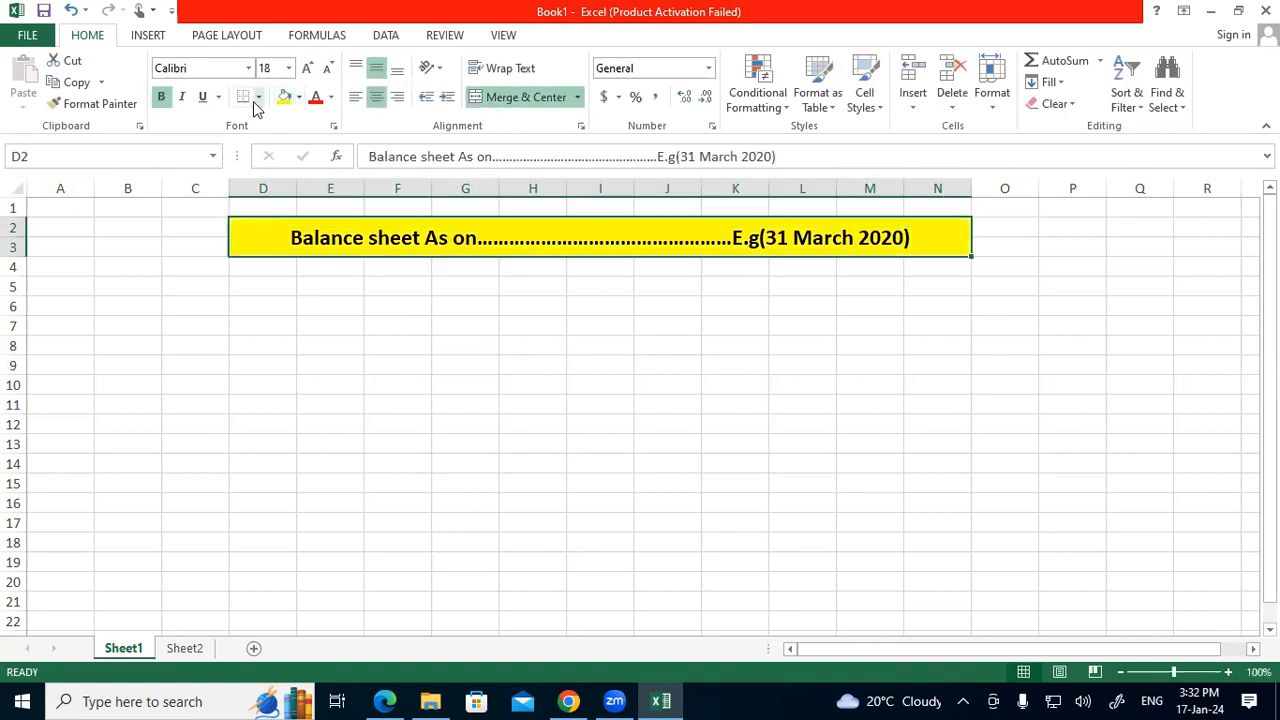
left_click(257, 97)
left_click(287, 302)
left_click(466, 347)
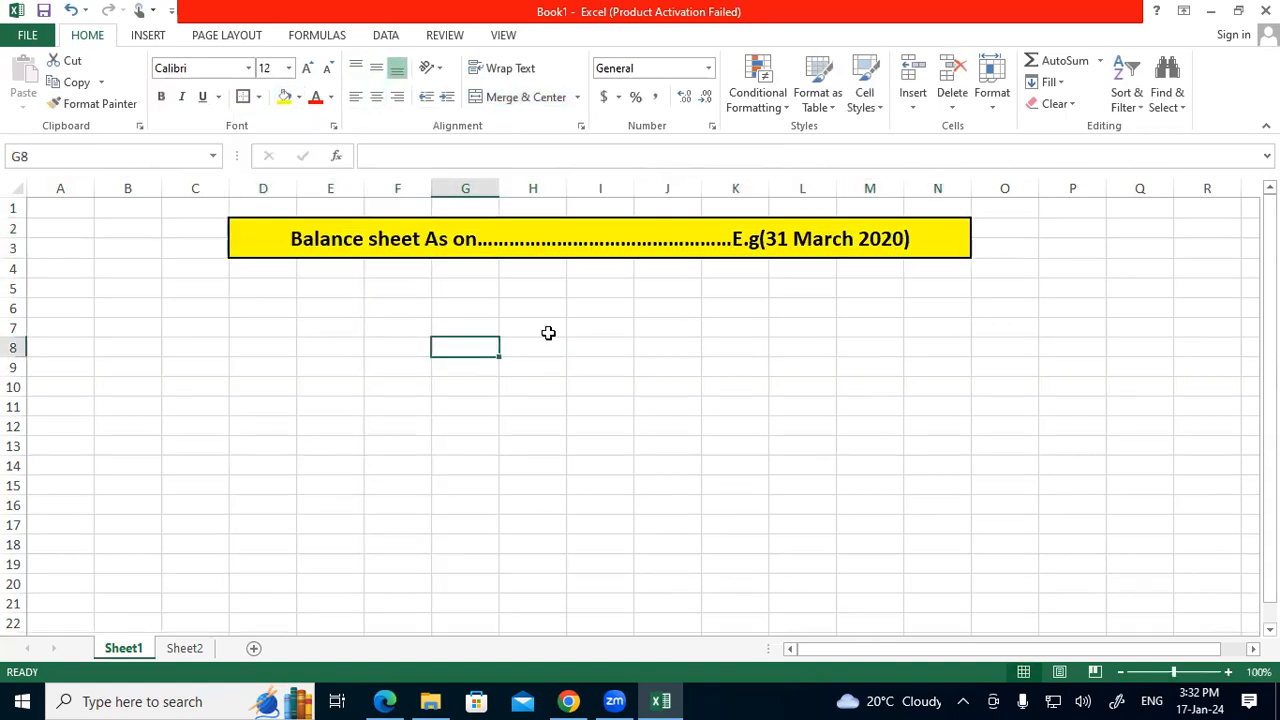
Enter the heading Liabilities in E5 and the heading Amount in both F5 and G5
left_click(320, 309)
left_click(335, 290)
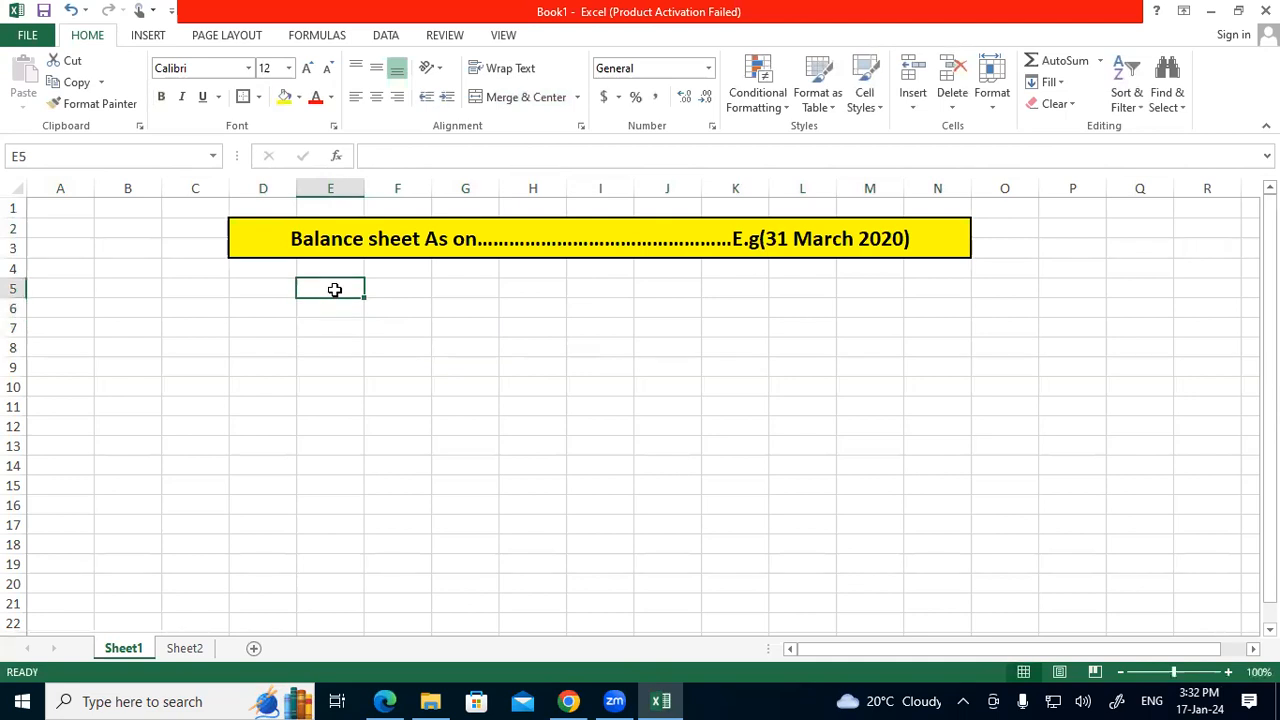
type("I")
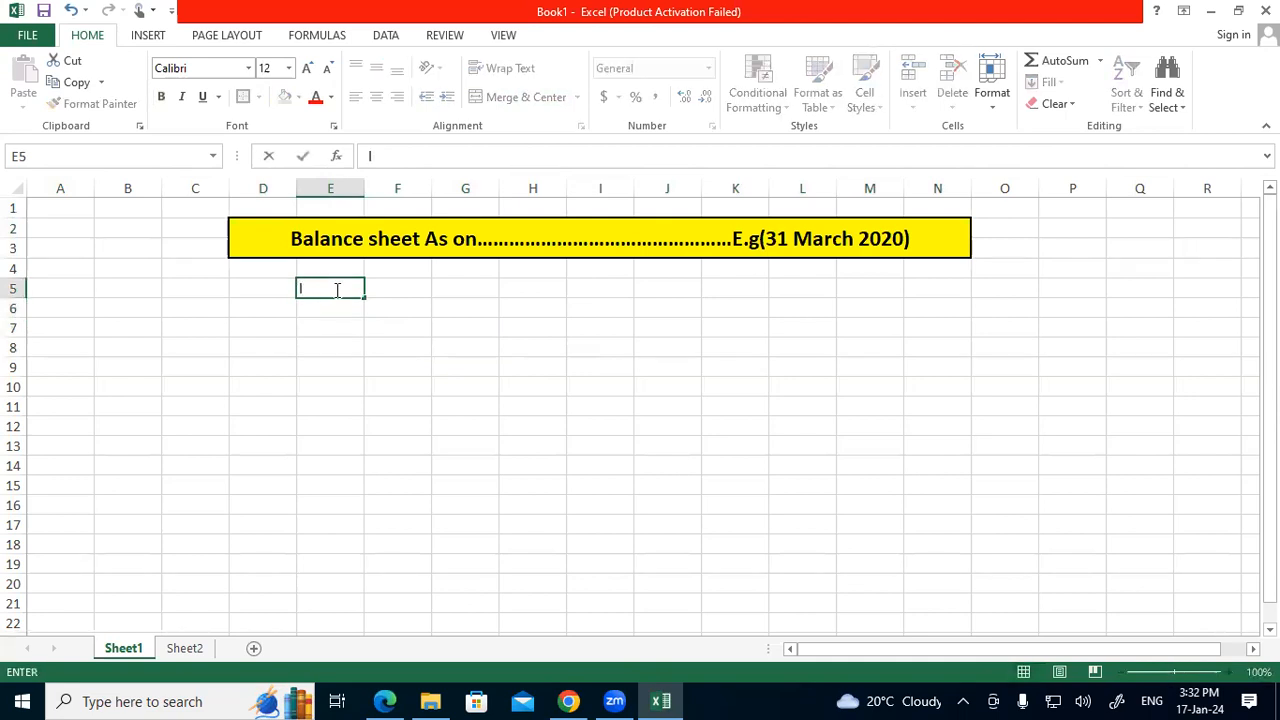
type("Liabilities")
left_click(415, 288)
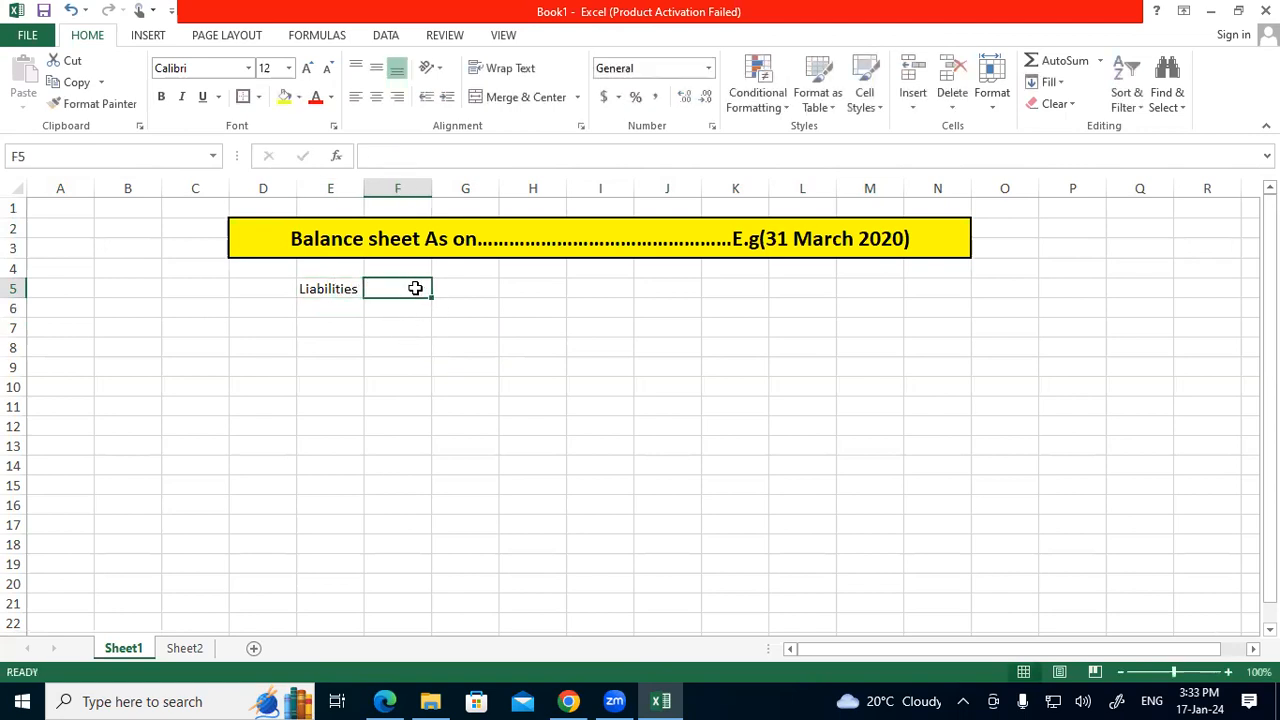
type("Amount")
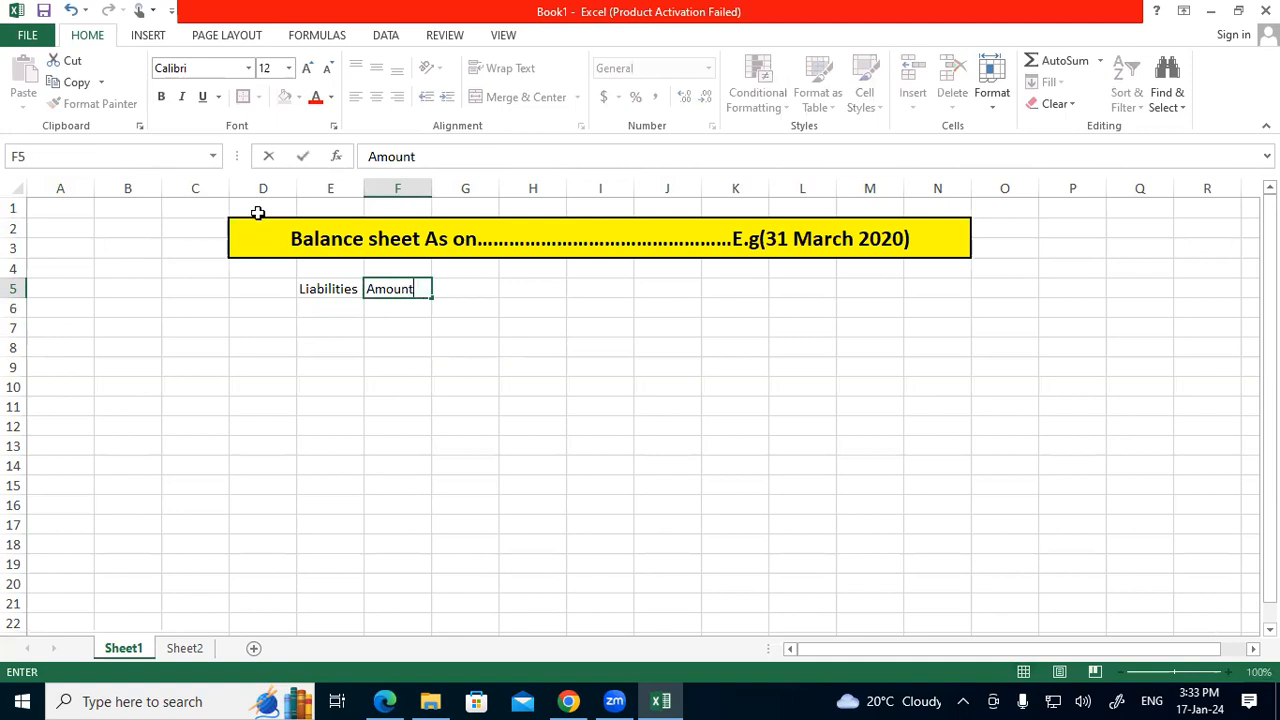
left_click(441, 288)
type("Amount")
Enter the heading Assets in H5 and the heading Amount in both I5 and J5
left_click(544, 290)
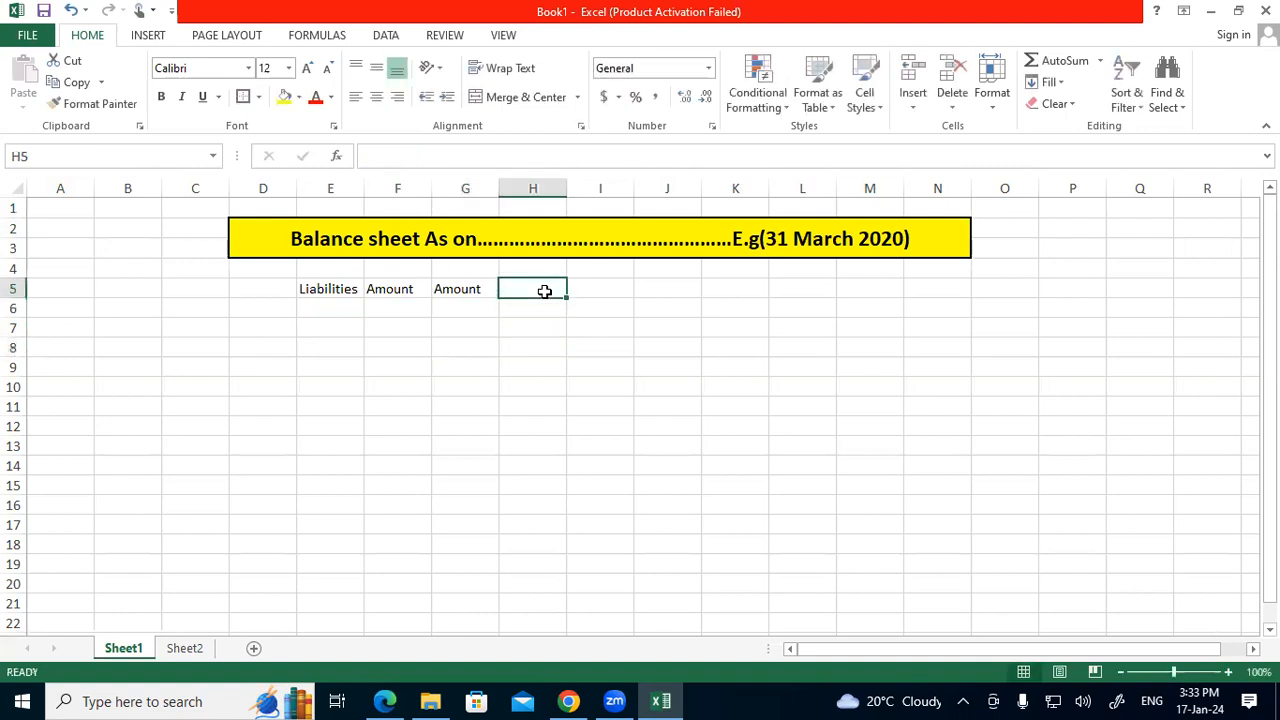
type("Assets")
key("Tab")
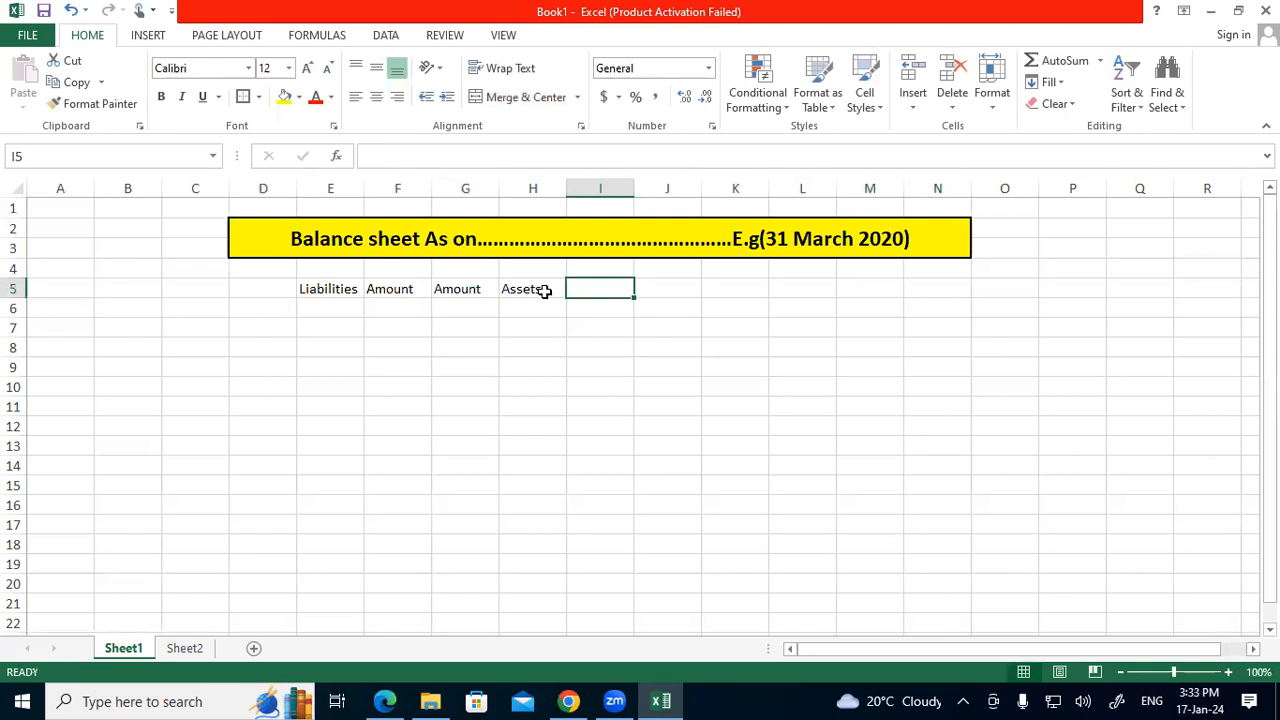
type("Amount")
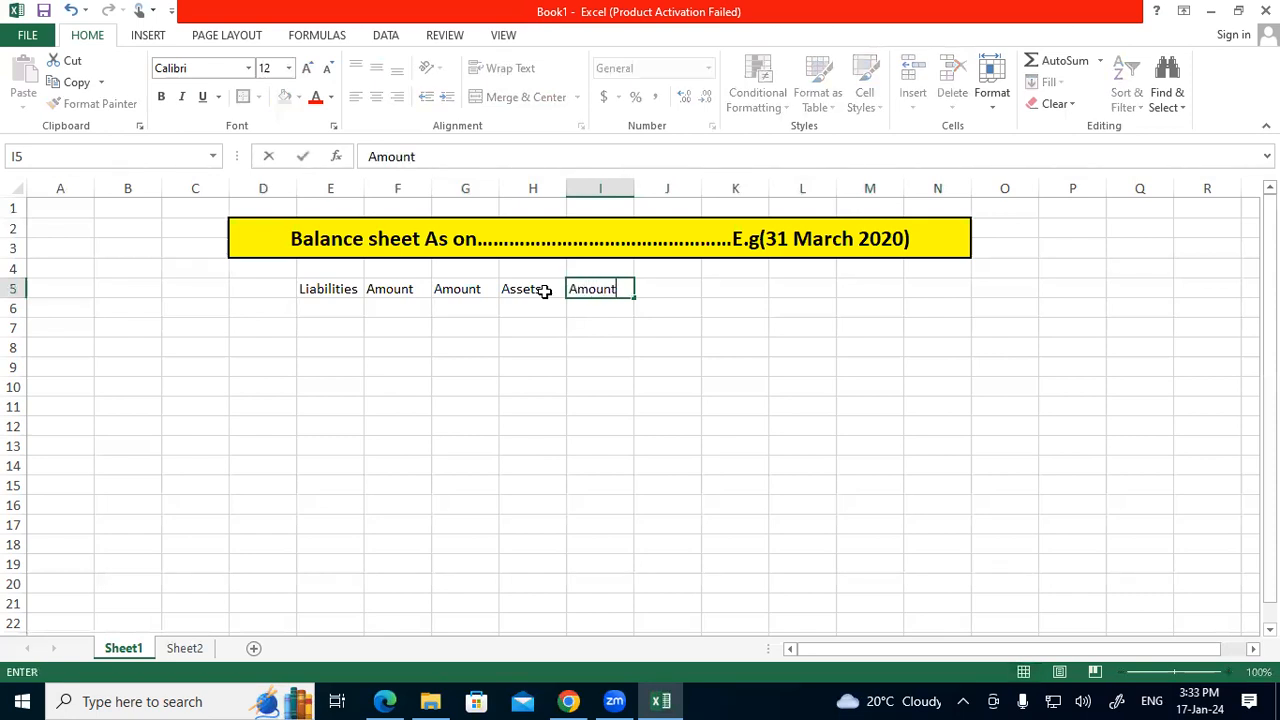
key("Tab")
type("Amou")
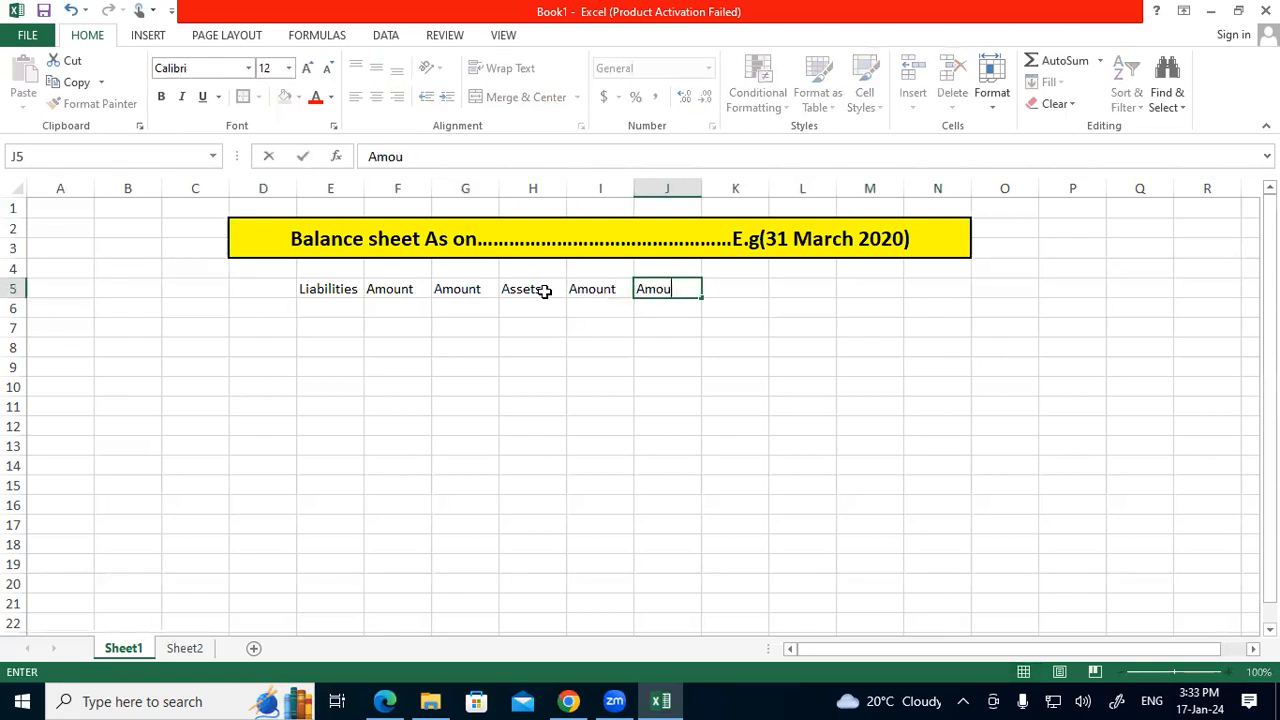
left_click(572, 382)
Increase the font size of the column headings in E5:J5 to 18
left_click_drag(335, 290, 662, 562)
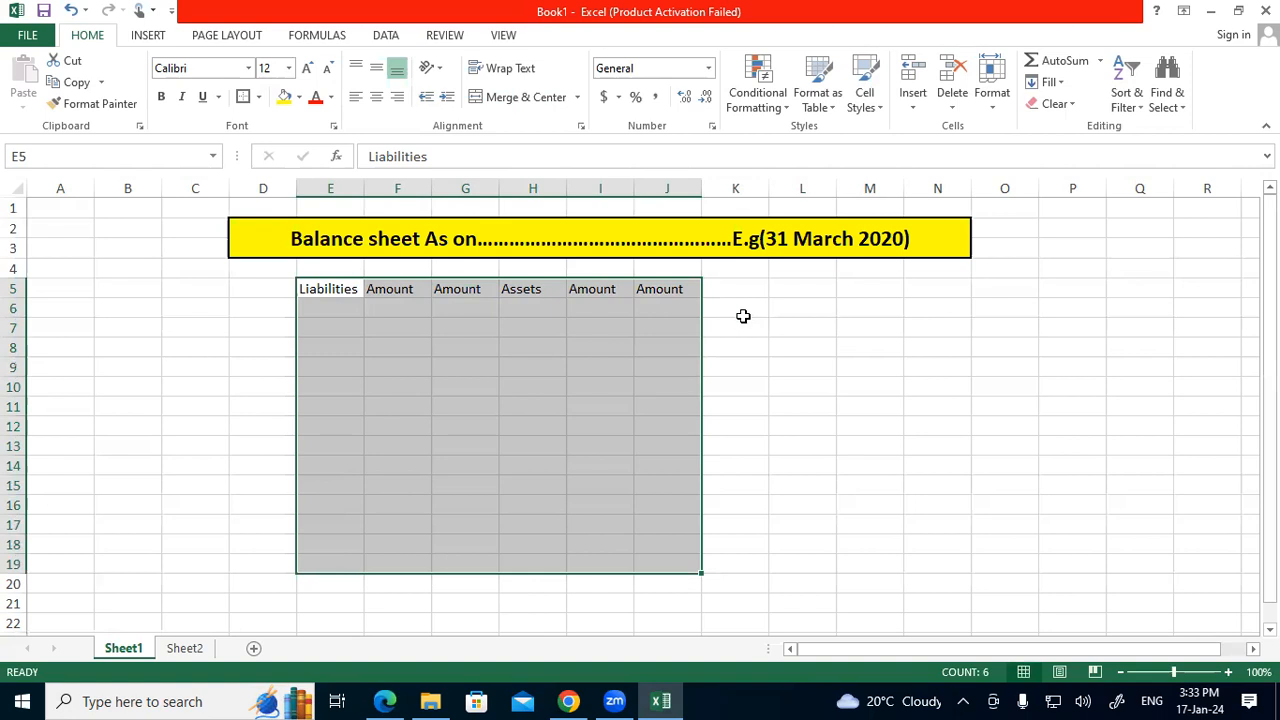
left_click(758, 347)
left_click_drag(334, 288, 677, 288)
left_click(307, 68)
left_click(307, 68)
left_click_drag(397, 358, 533, 358)
left_click(465, 396)
AutoFit the widths of columns E through J to the enlarged headings
left_click_drag(330, 188, 676, 183)
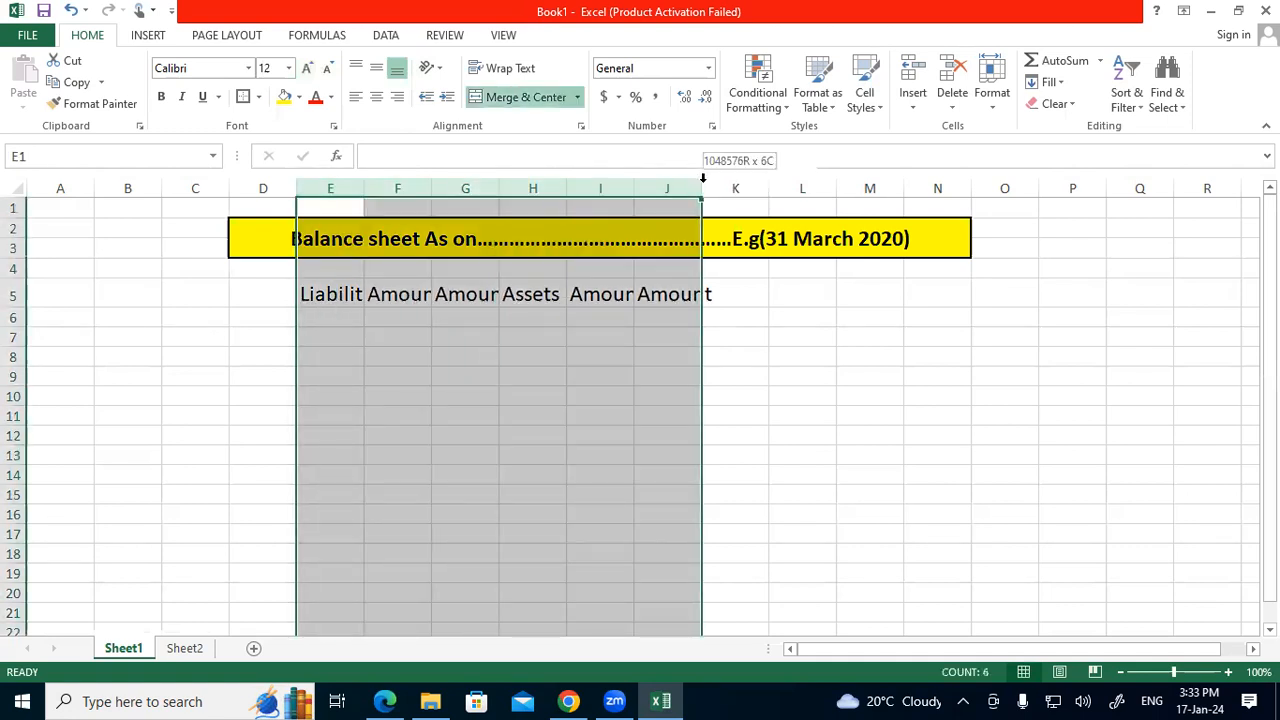
double_click(701, 188)
left_click(874, 380)
Apply All Borders to the table range E5:J14
left_click_drag(391, 294, 737, 462)
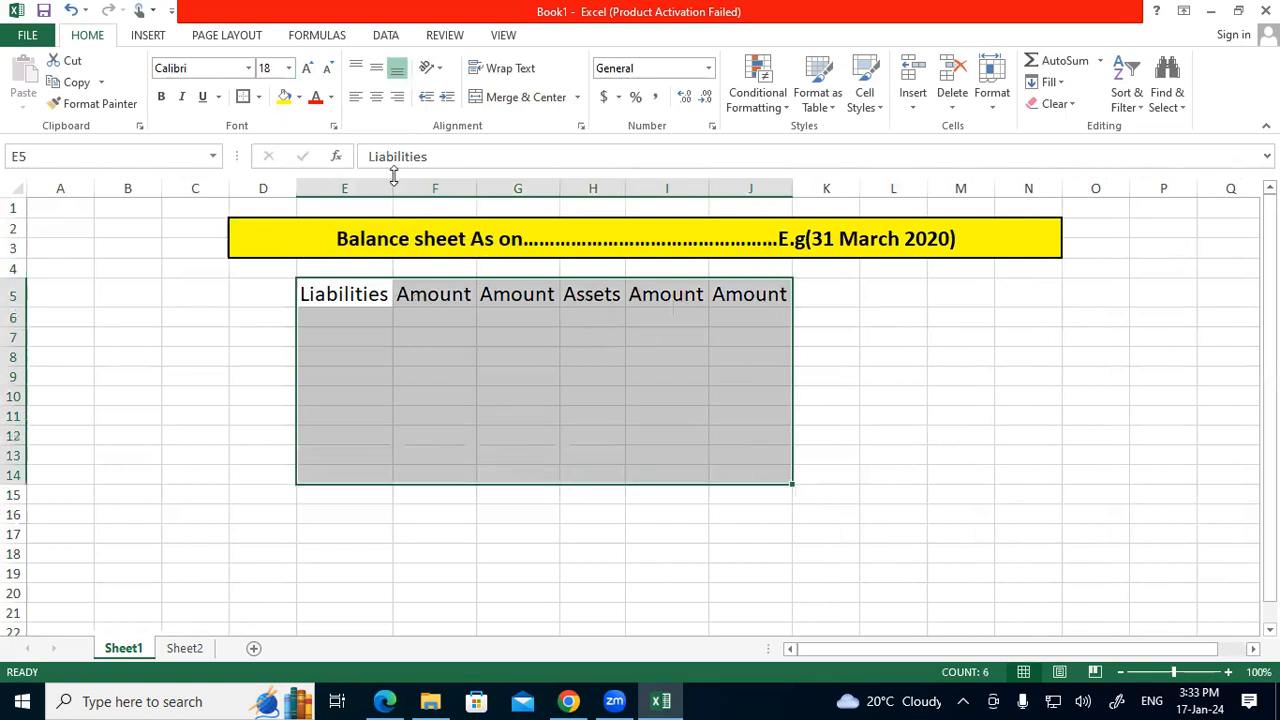
left_click(258, 96)
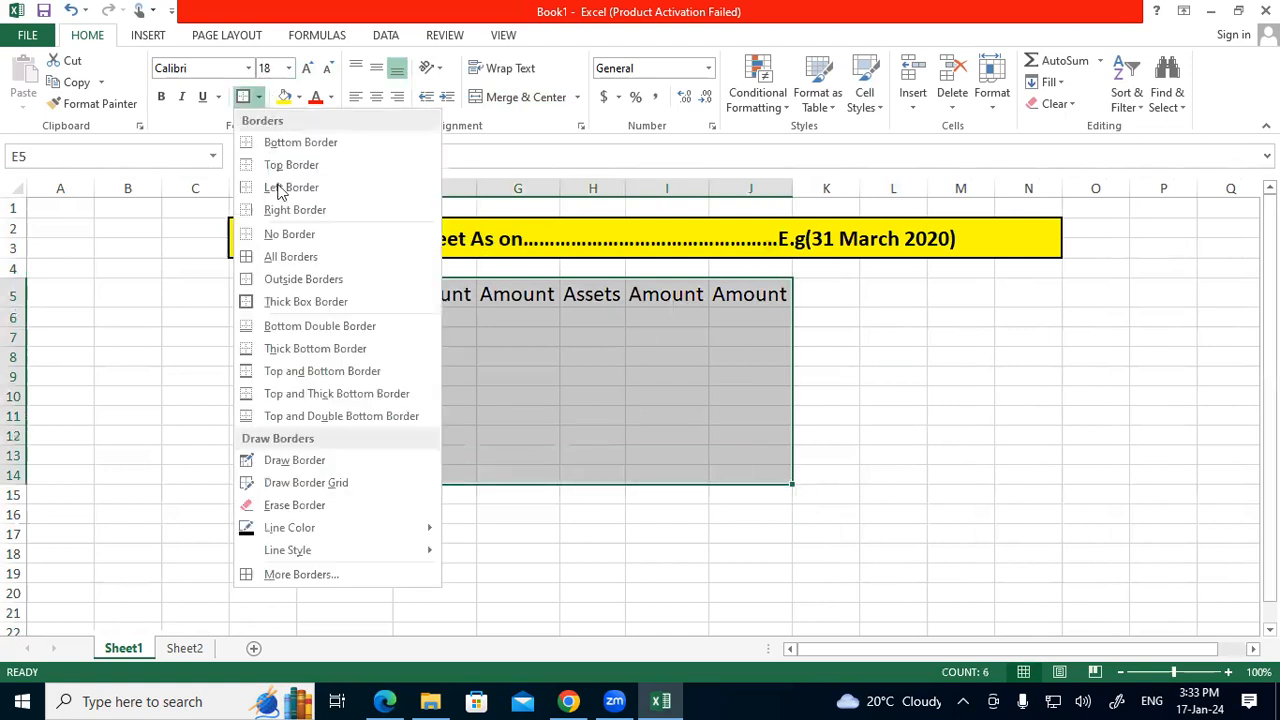
left_click(298, 255)
left_click(966, 397)
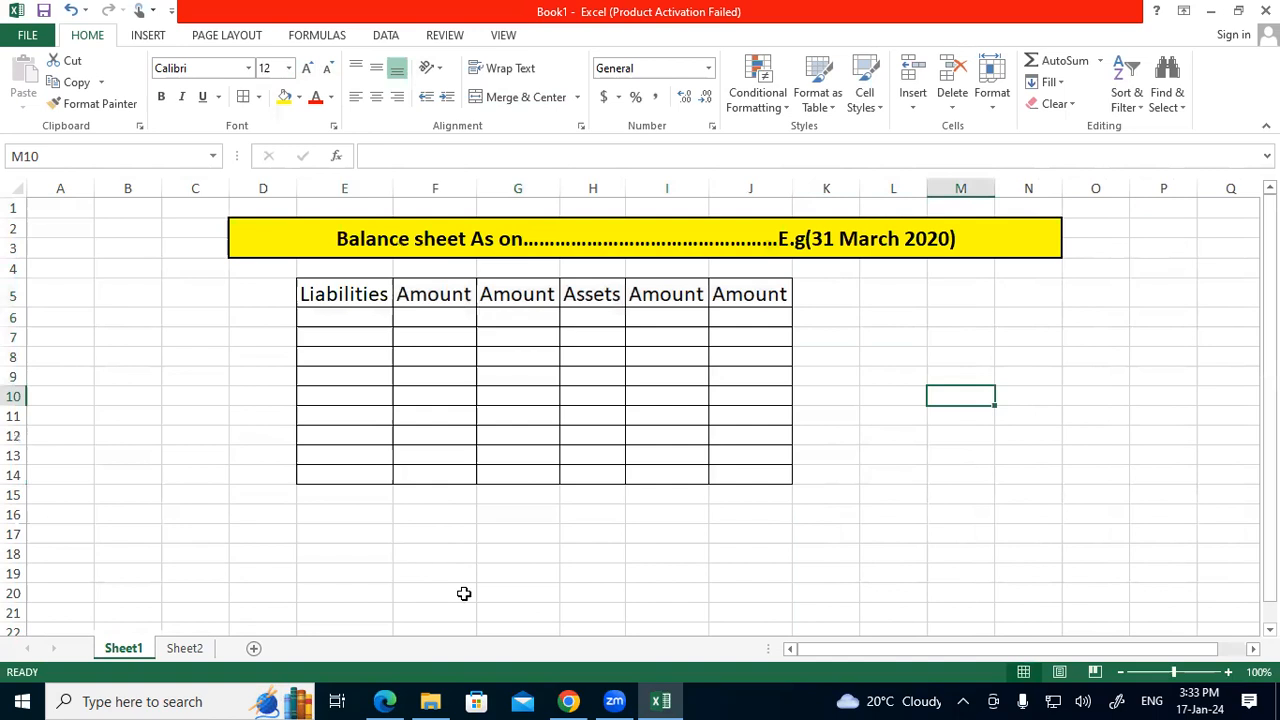
Make the column headings in E5:J5 bold
left_click_drag(330, 286, 750, 294)
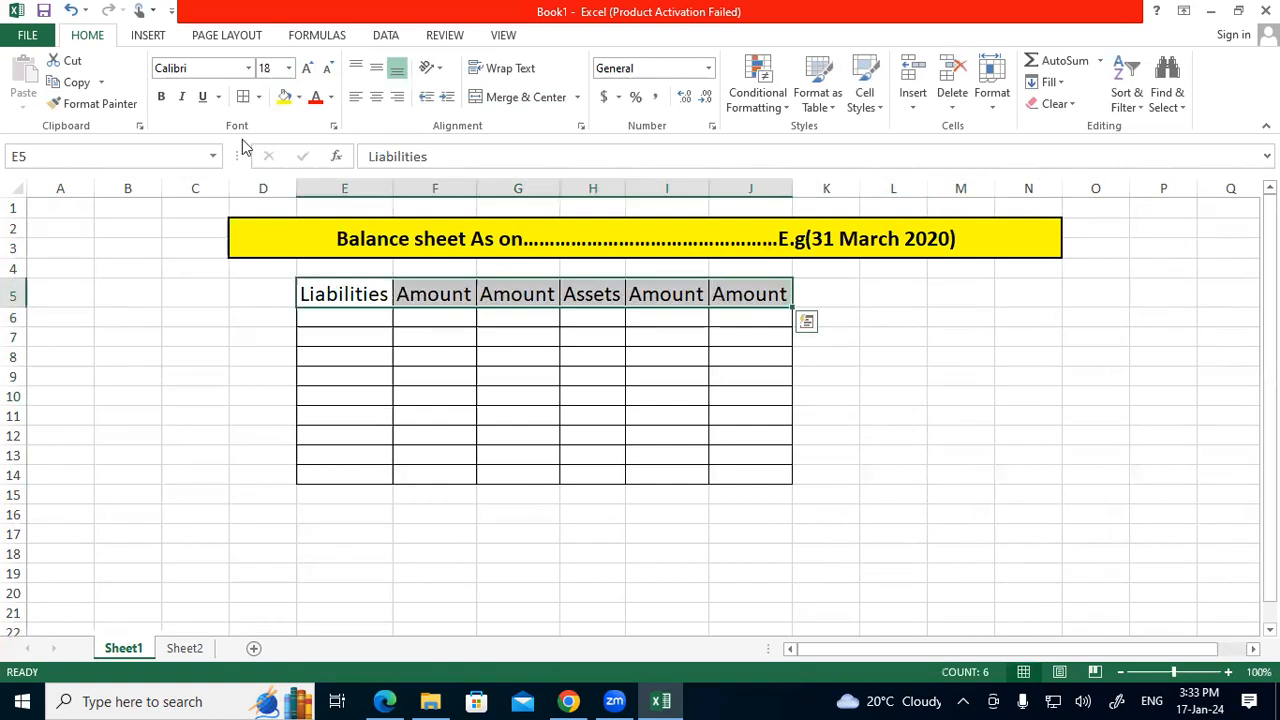
left_click(161, 97)
left_click(891, 420)
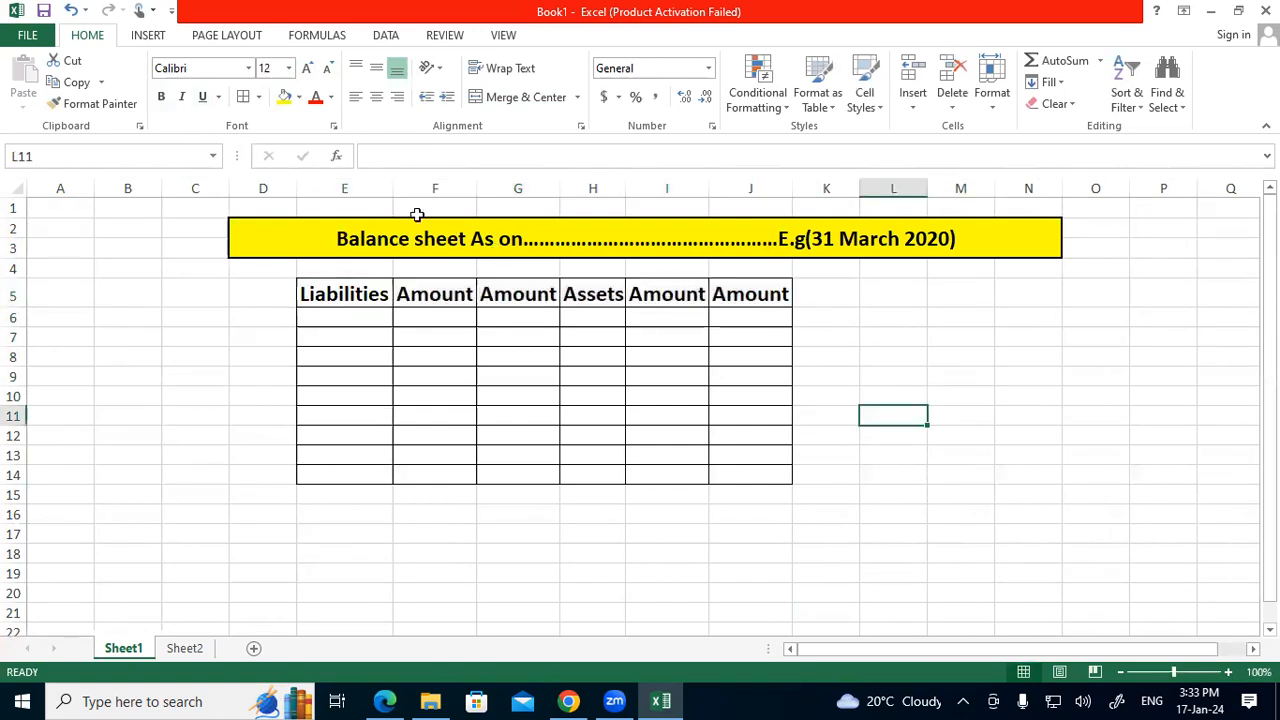
AutoFit the widths of columns E through J again to fit the bold headings
left_click_drag(360, 190, 760, 176)
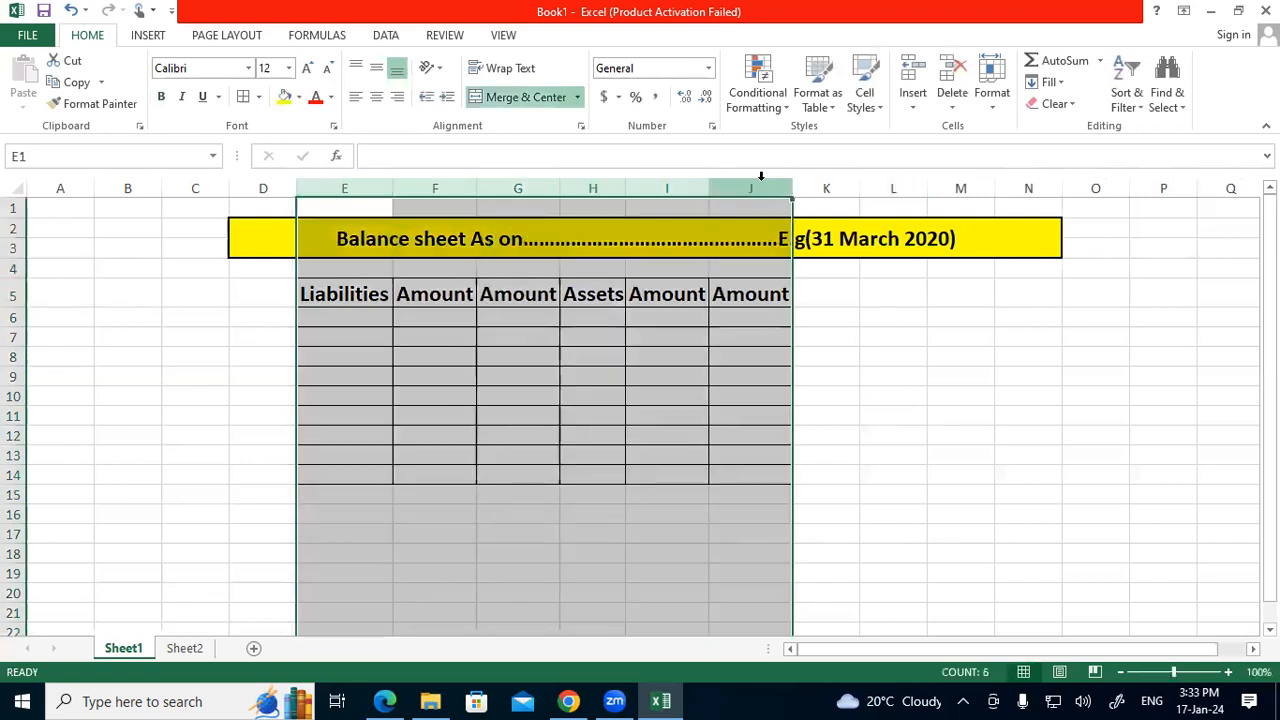
double_click(791, 180)
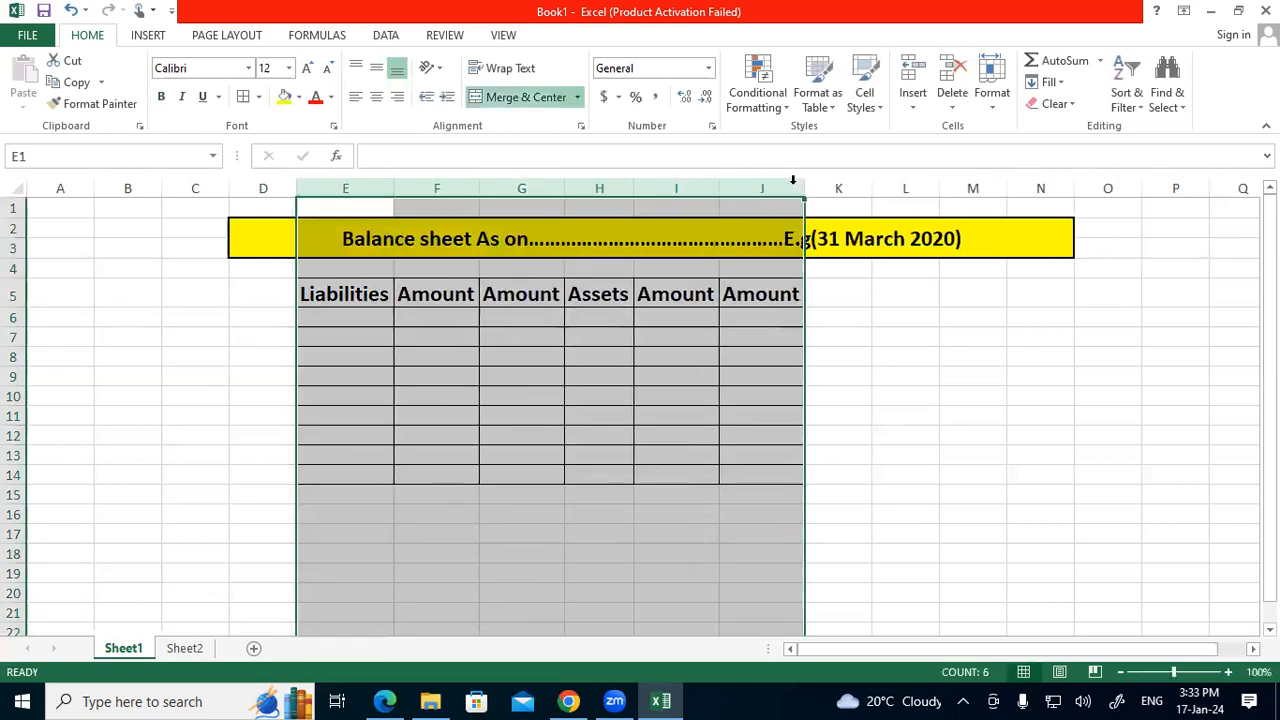
left_click(905, 366)
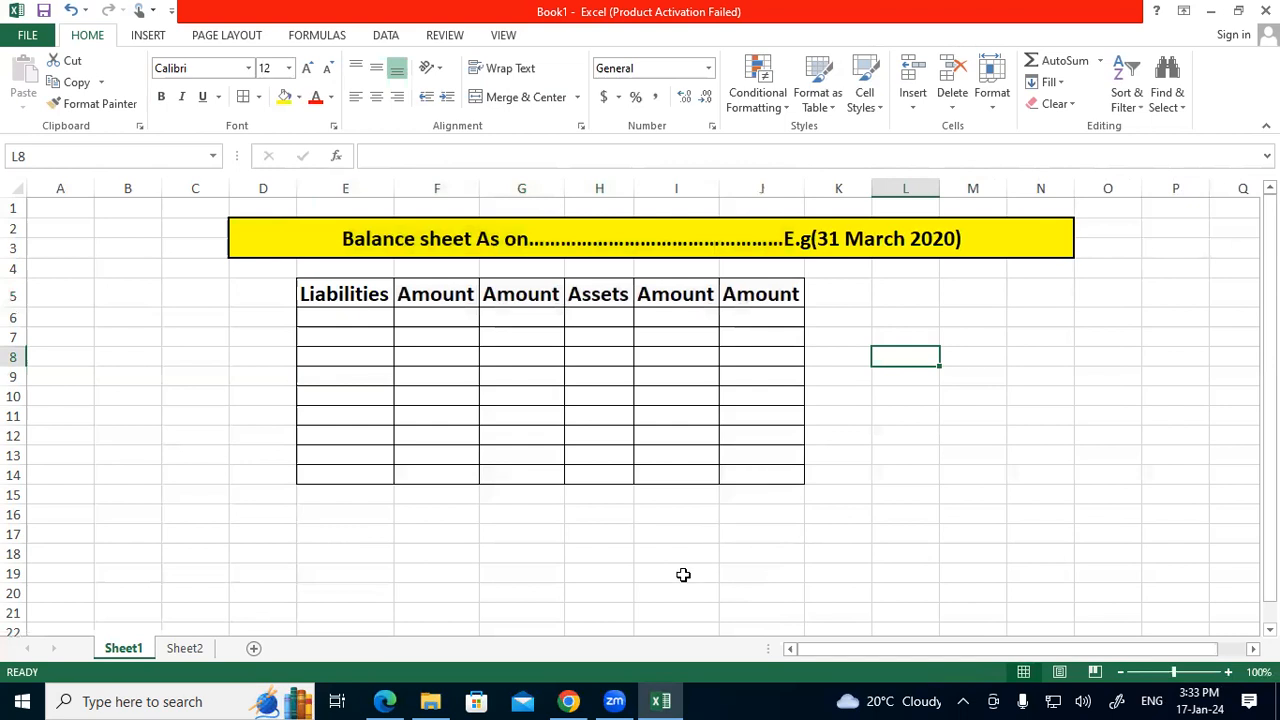
Consult the balance sheet example in the Tally Prime PDF in Edge, and enter Capital in cell E6 of the Excel sheet
left_click(385, 701)
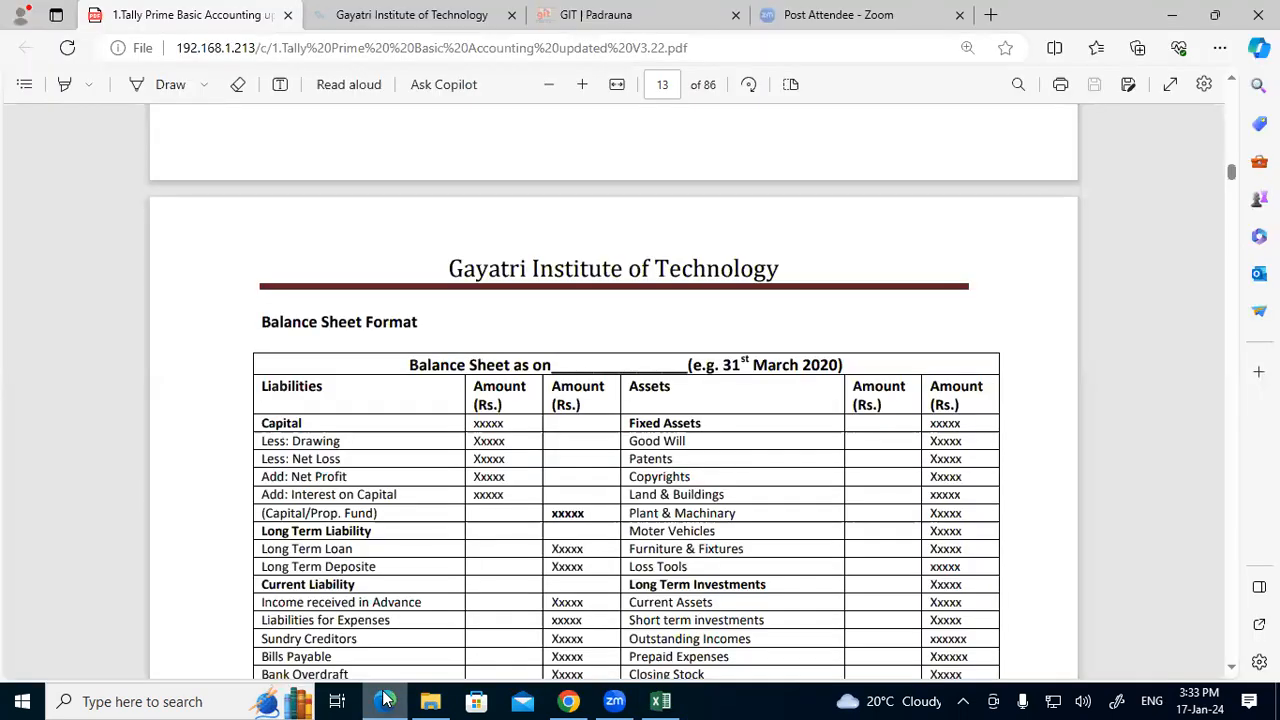
scroll(506, 548, "down", 2)
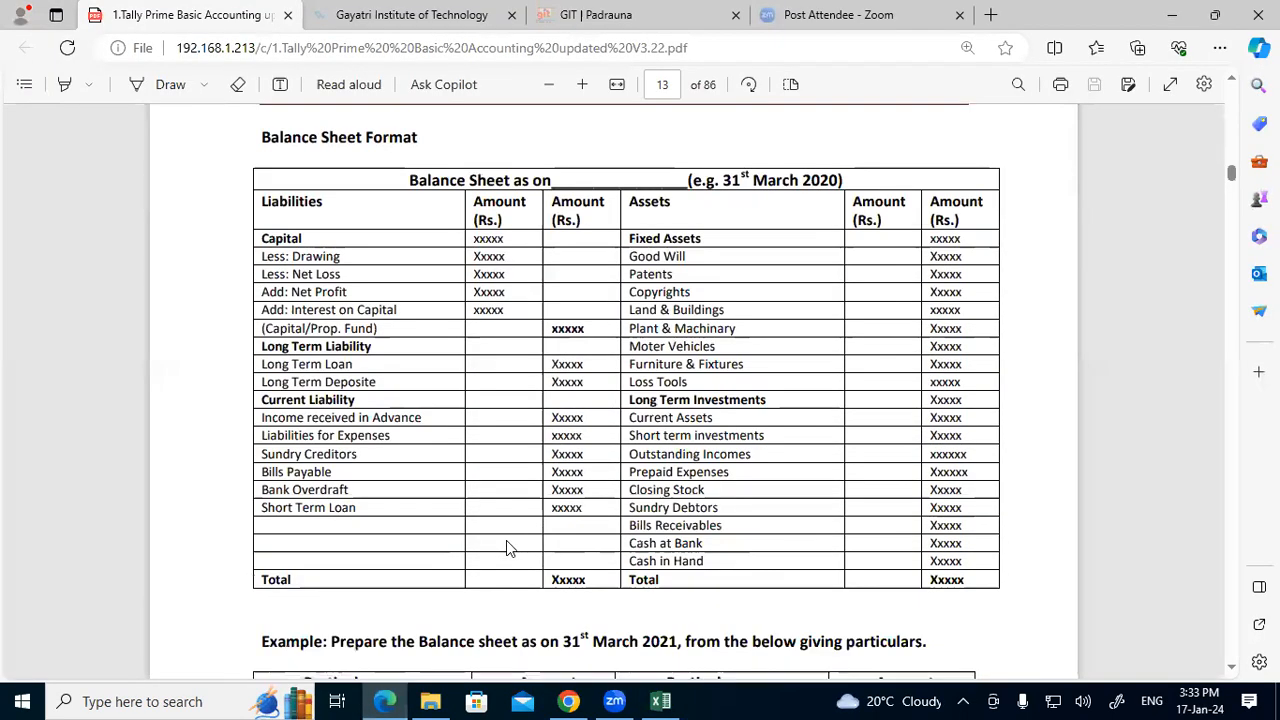
scroll(506, 541, "up", 1)
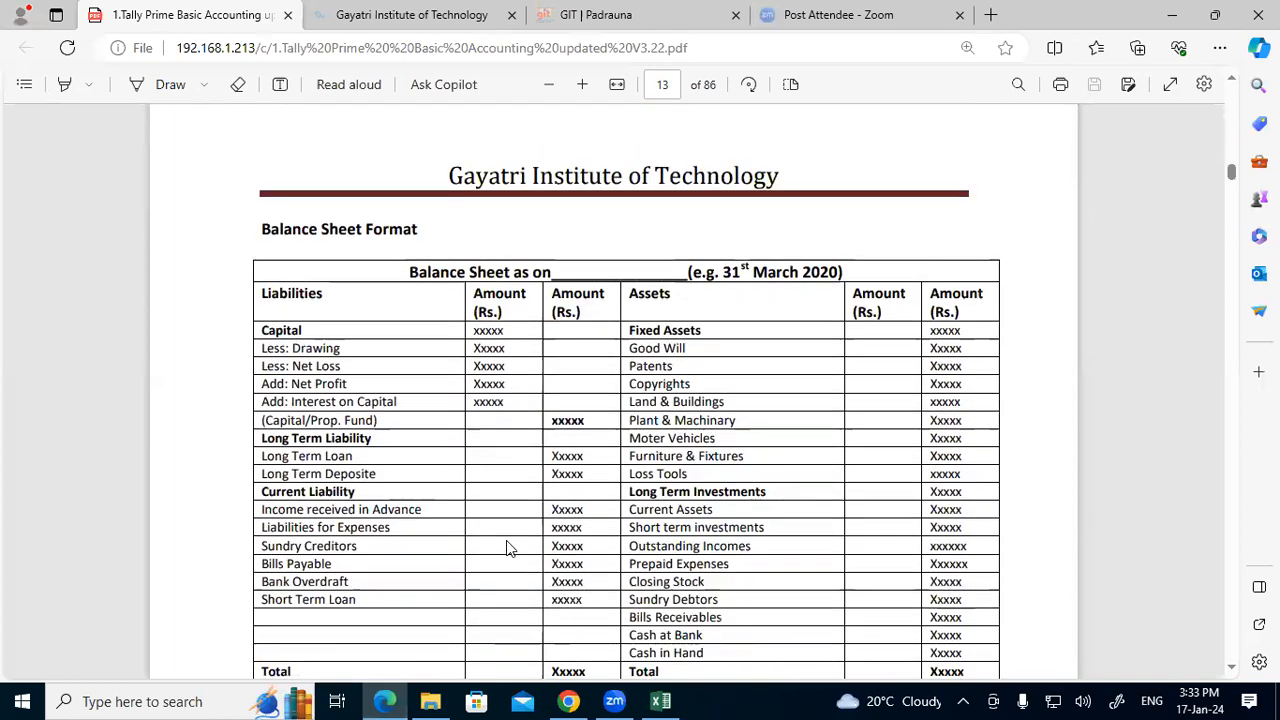
scroll(506, 545, "down", 5)
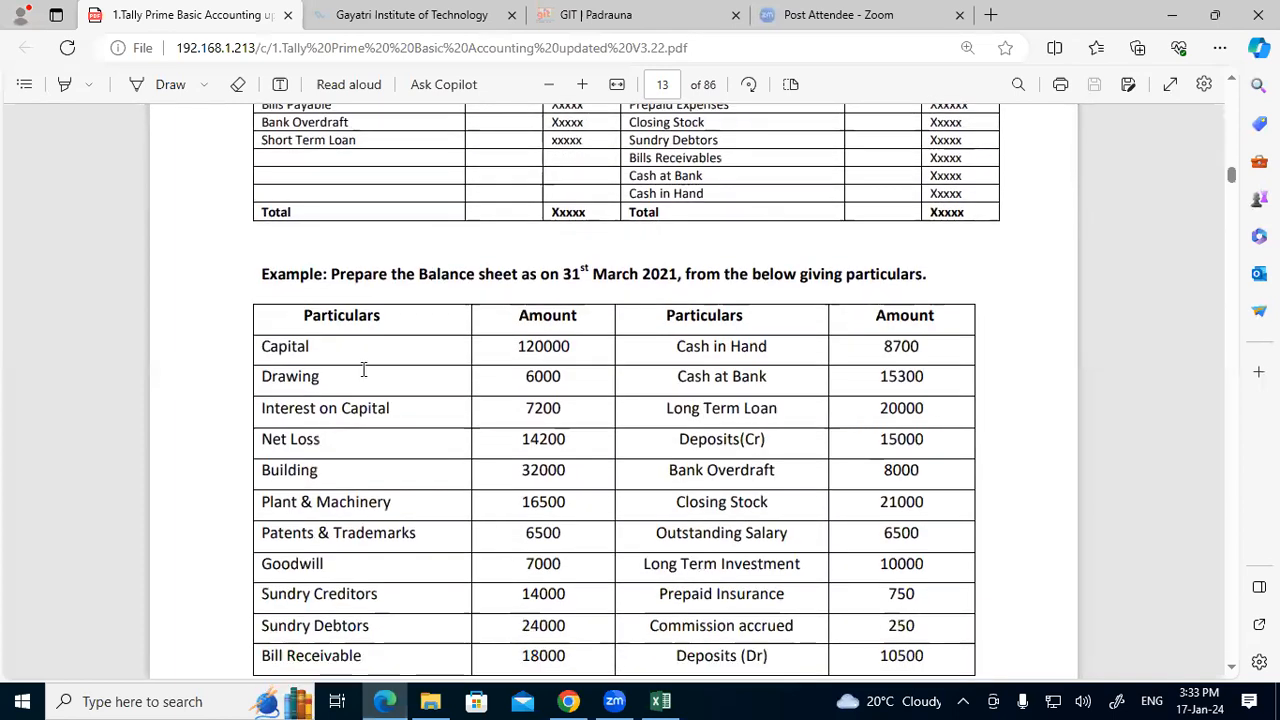
left_click_drag(264, 344, 280, 355)
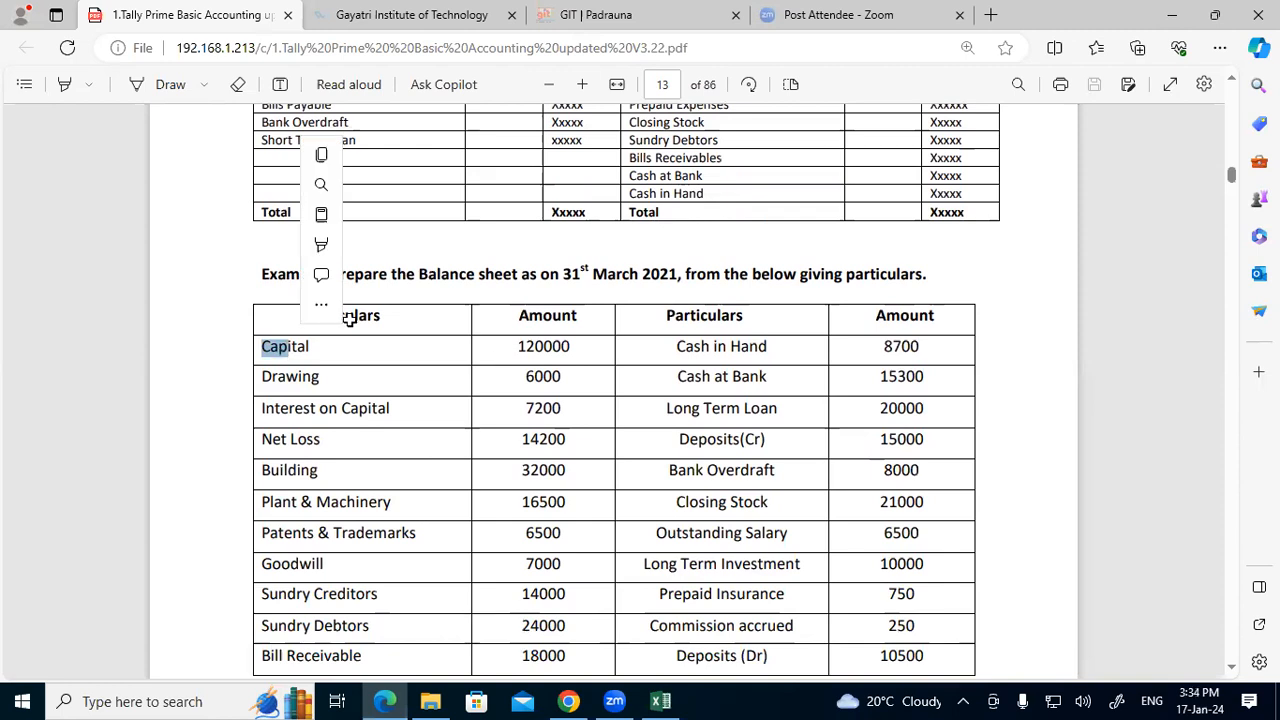
key("alt+Tab")
type("C")
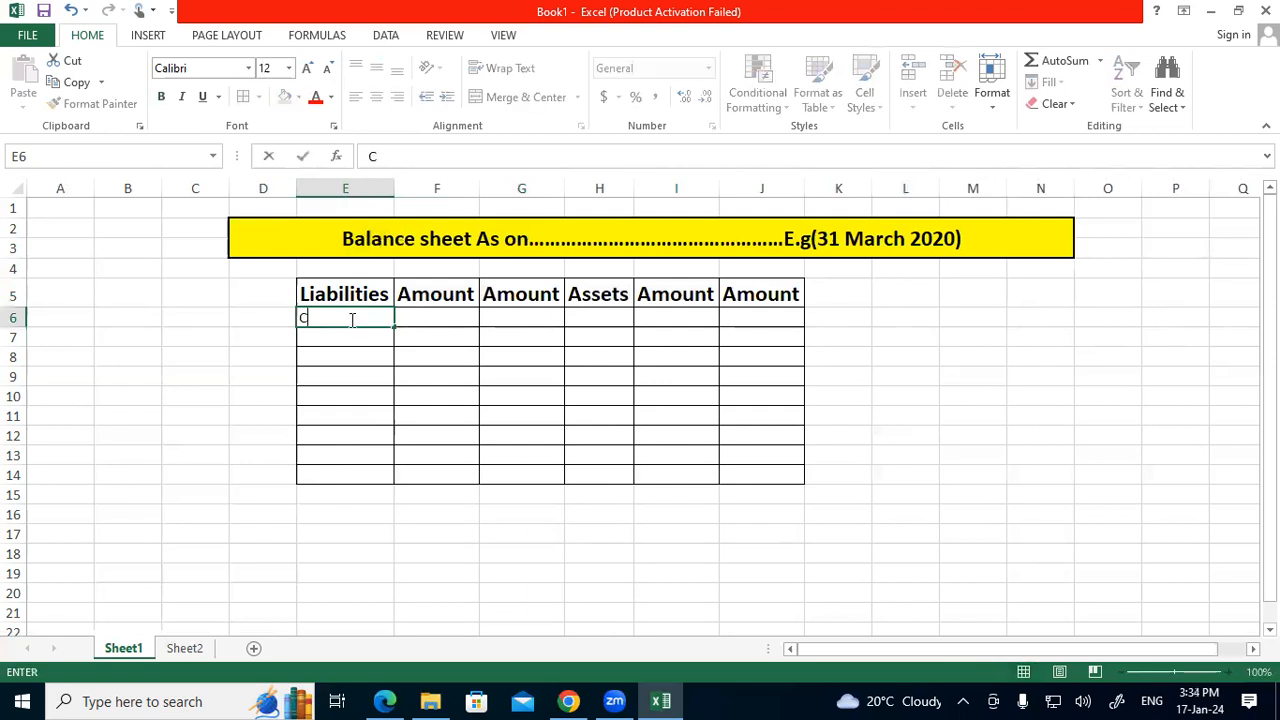
type("apital")
left_click(403, 357)
Look up the Capital amount in the PDF example and enter 120000 in cell F6
left_click(418, 321)
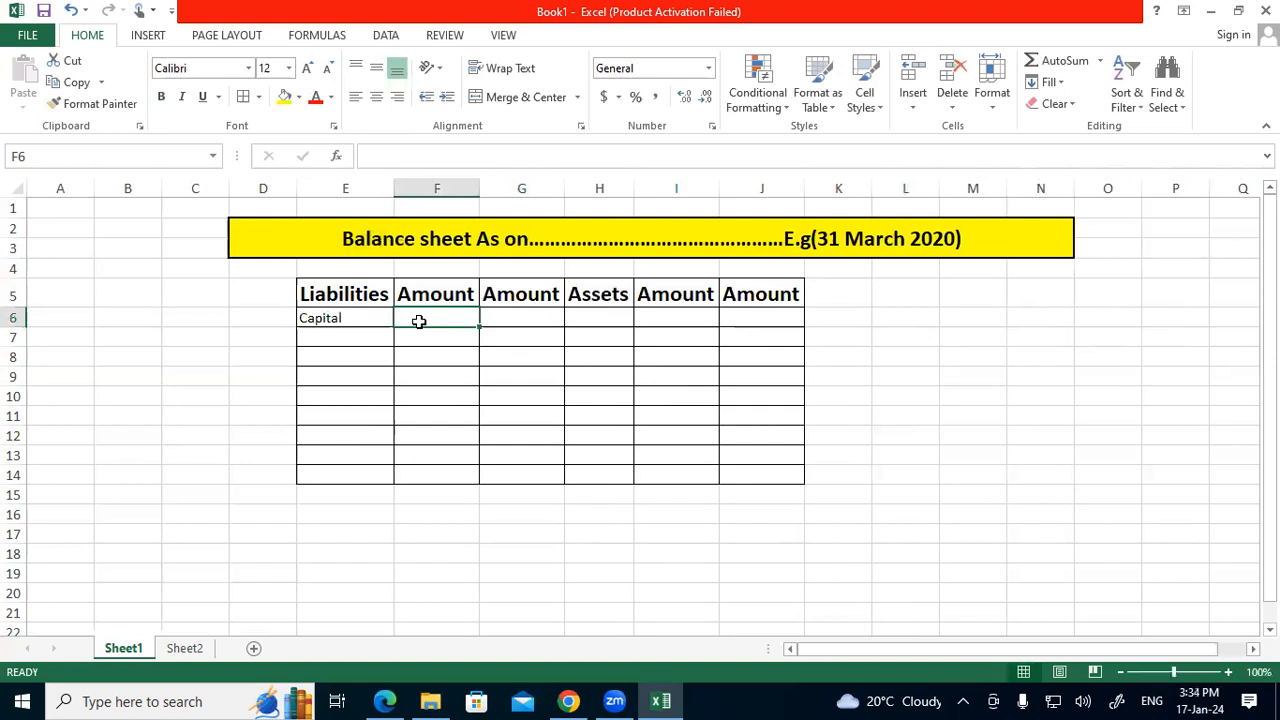
left_click(372, 700)
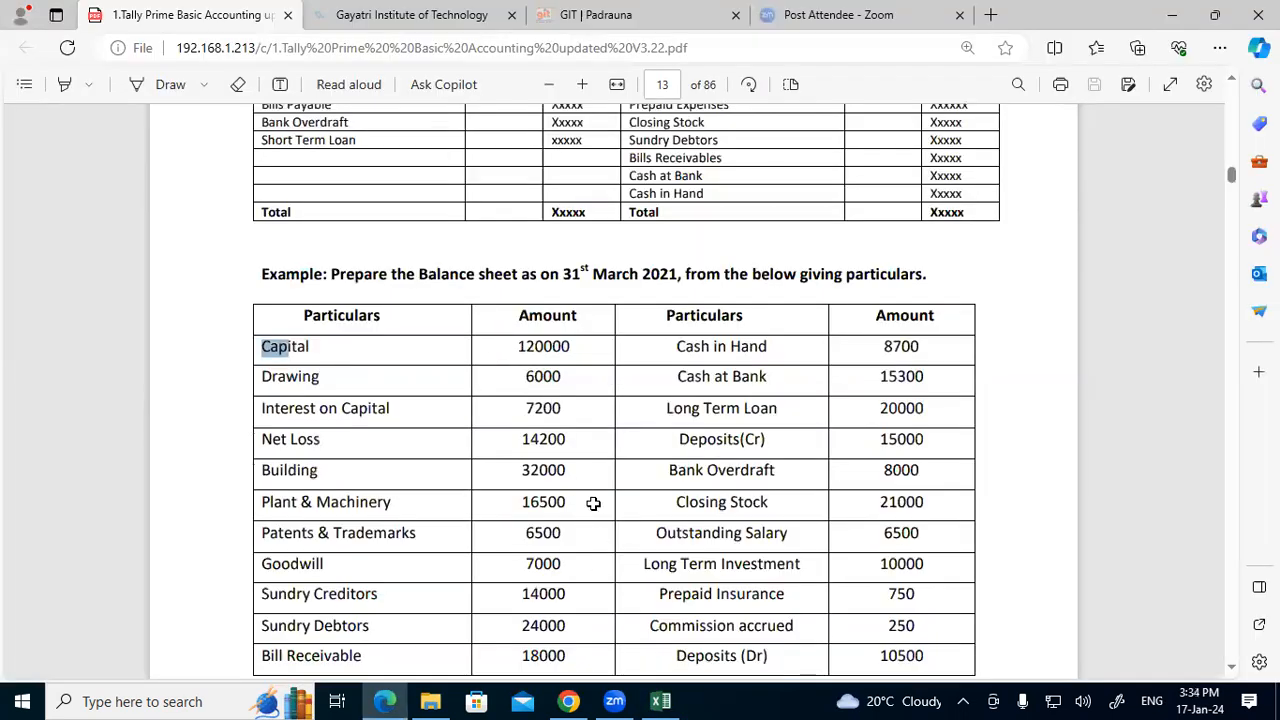
key("alt+Tab")
type("120000")
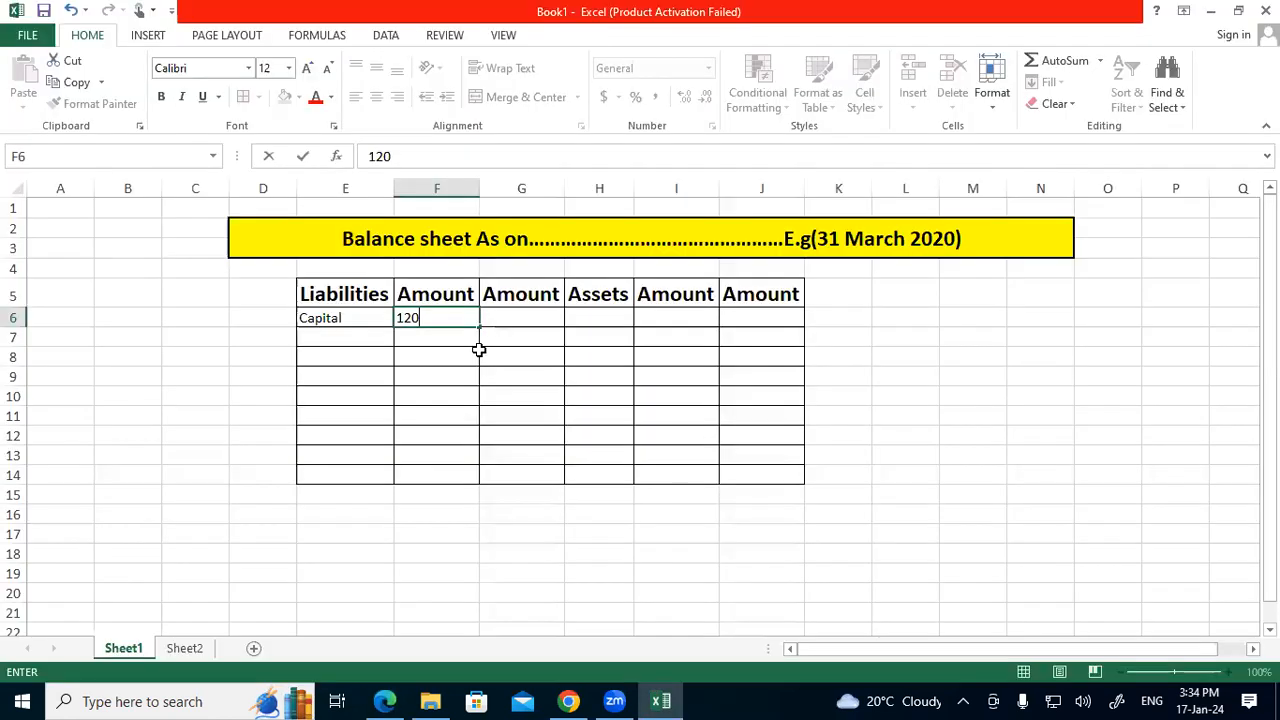
left_click(364, 341)
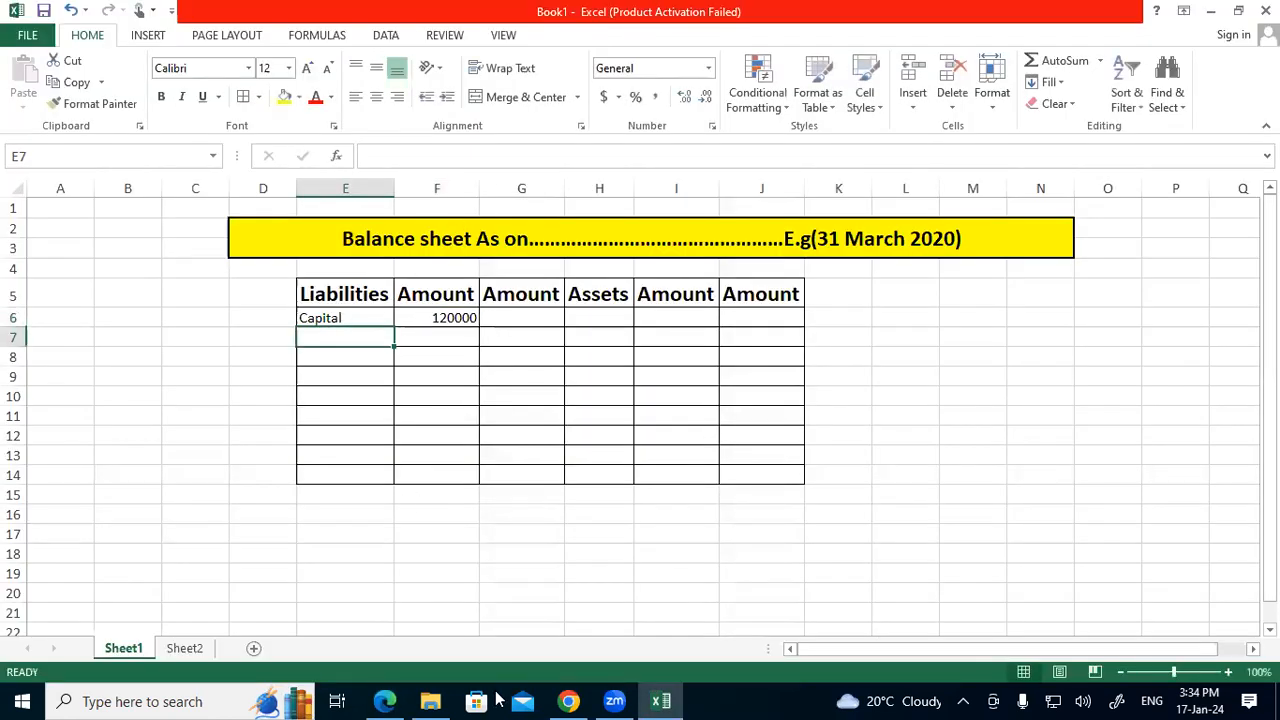
Check the drawing entry in the PDF, and enter Less:Drawing in E7 with the amount 6000 in F7
left_click(384, 701)
scroll(380, 410, "up", 4)
scroll(380, 410, "down", 4)
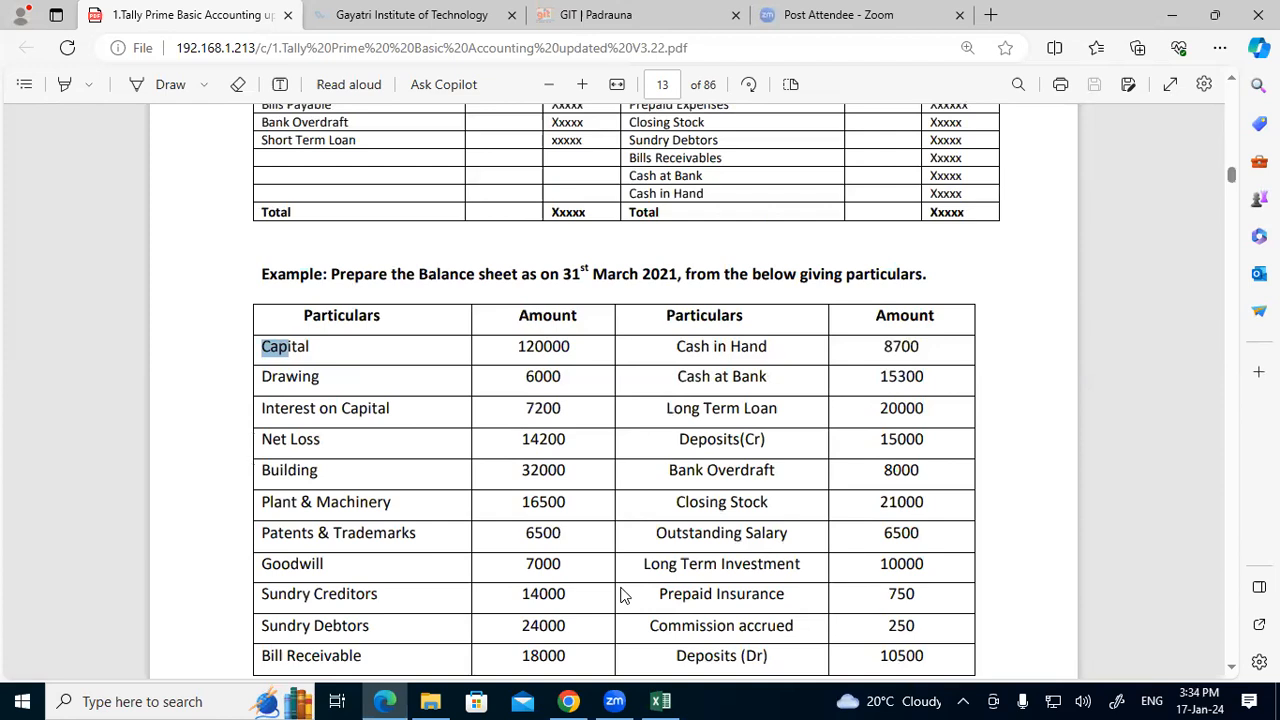
key("alt+Tab")
type("Less")
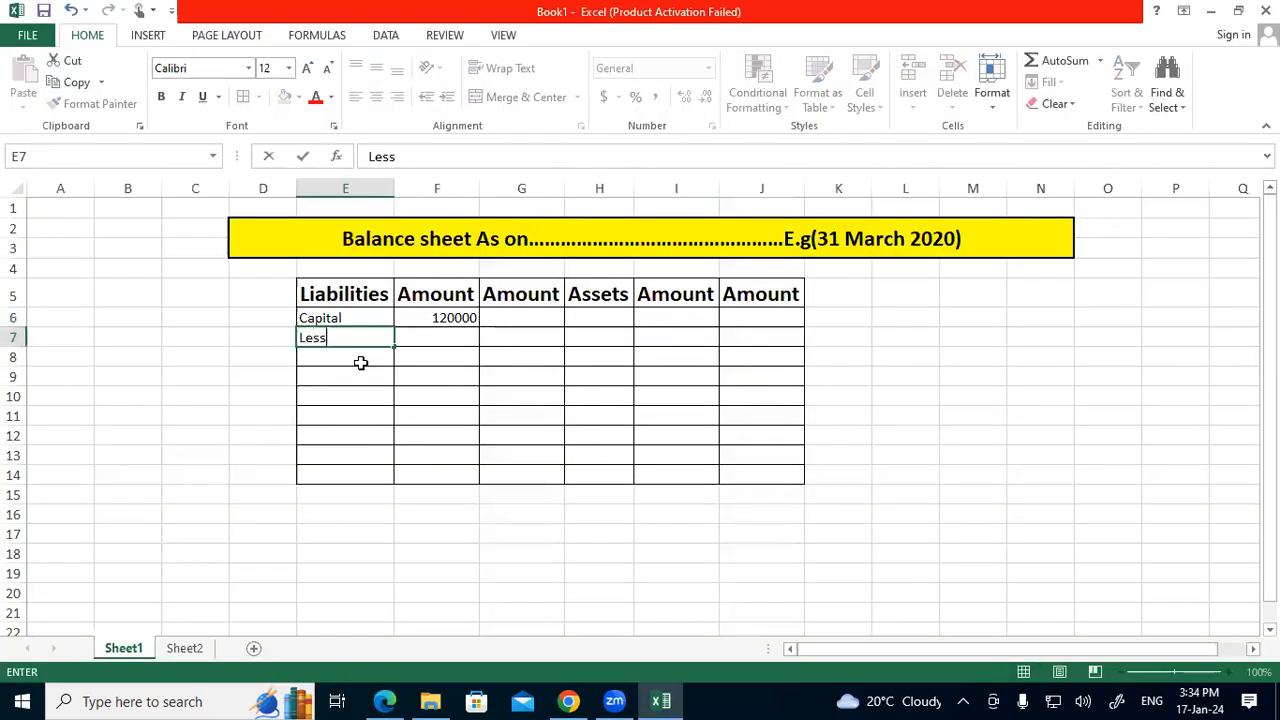
type(":Drawing")
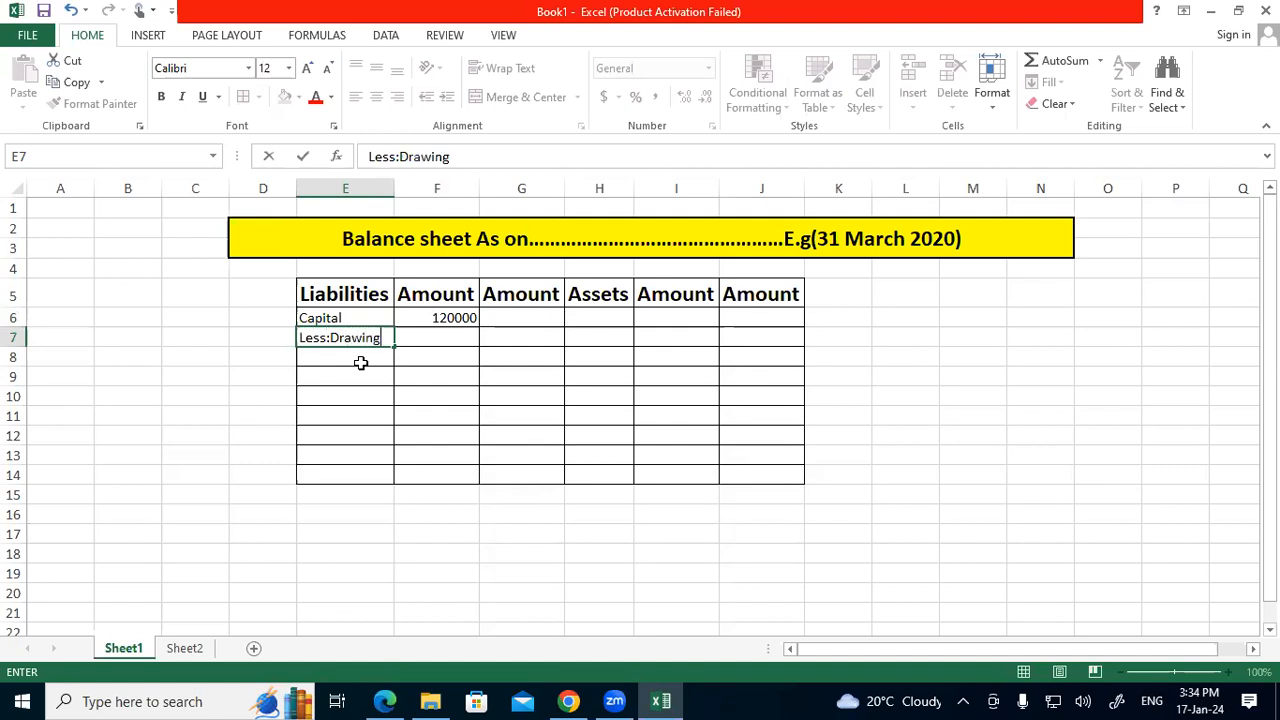
key("Return")
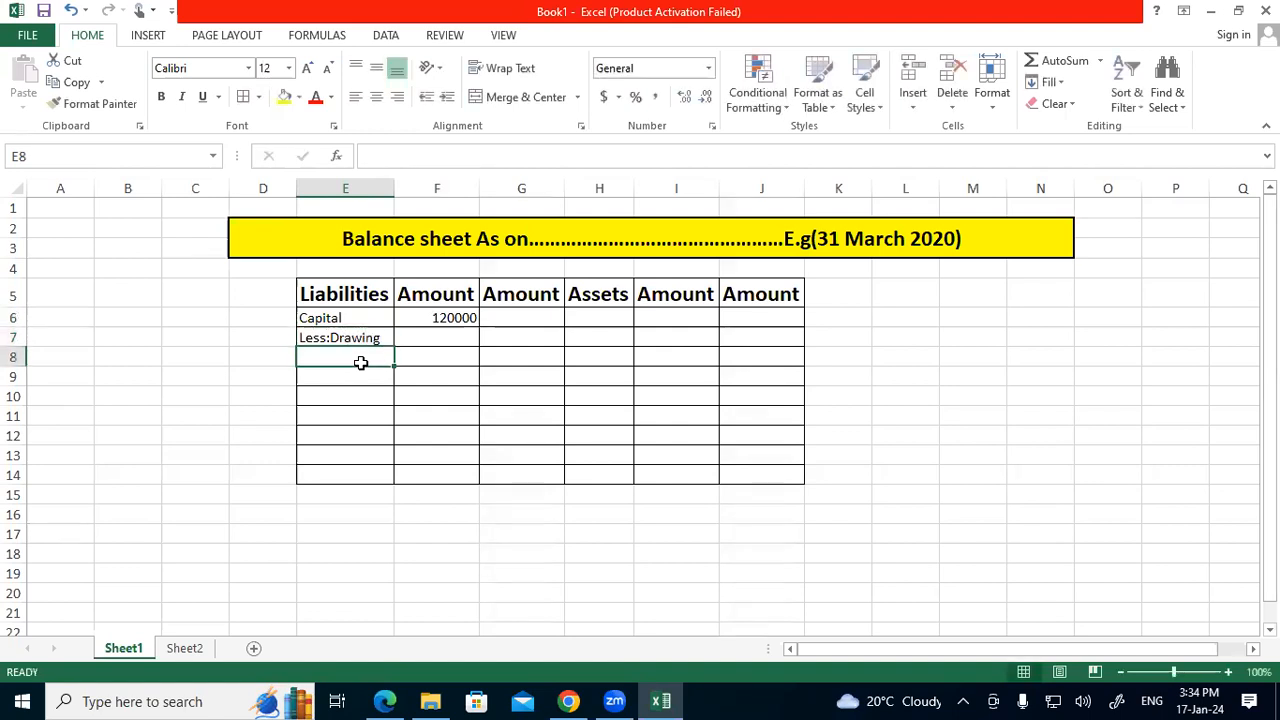
left_click(446, 335)
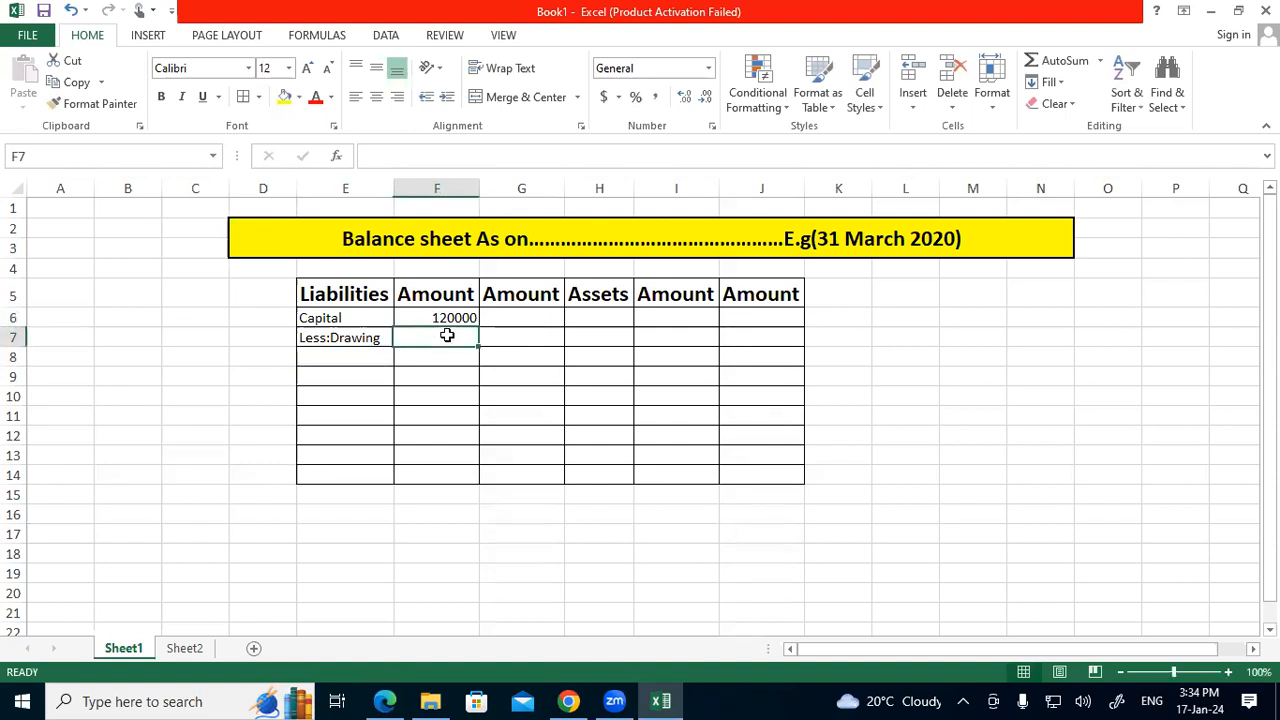
type("6000")
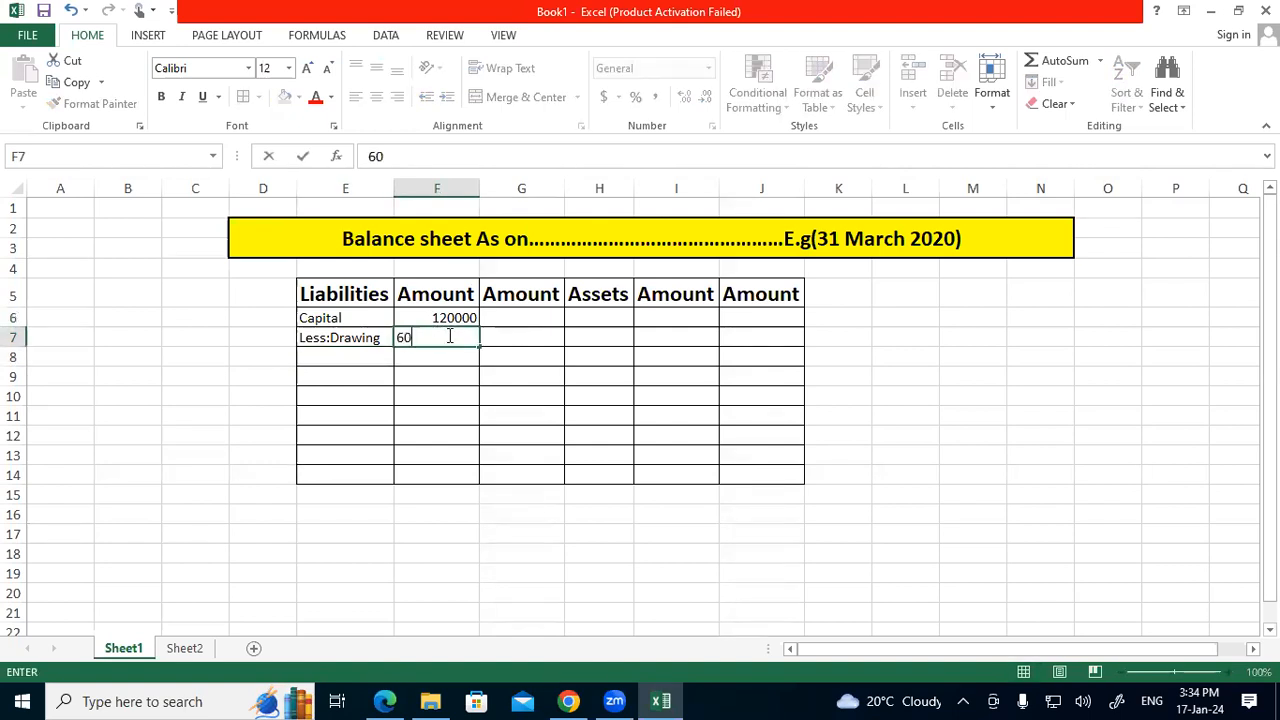
left_click(429, 401)
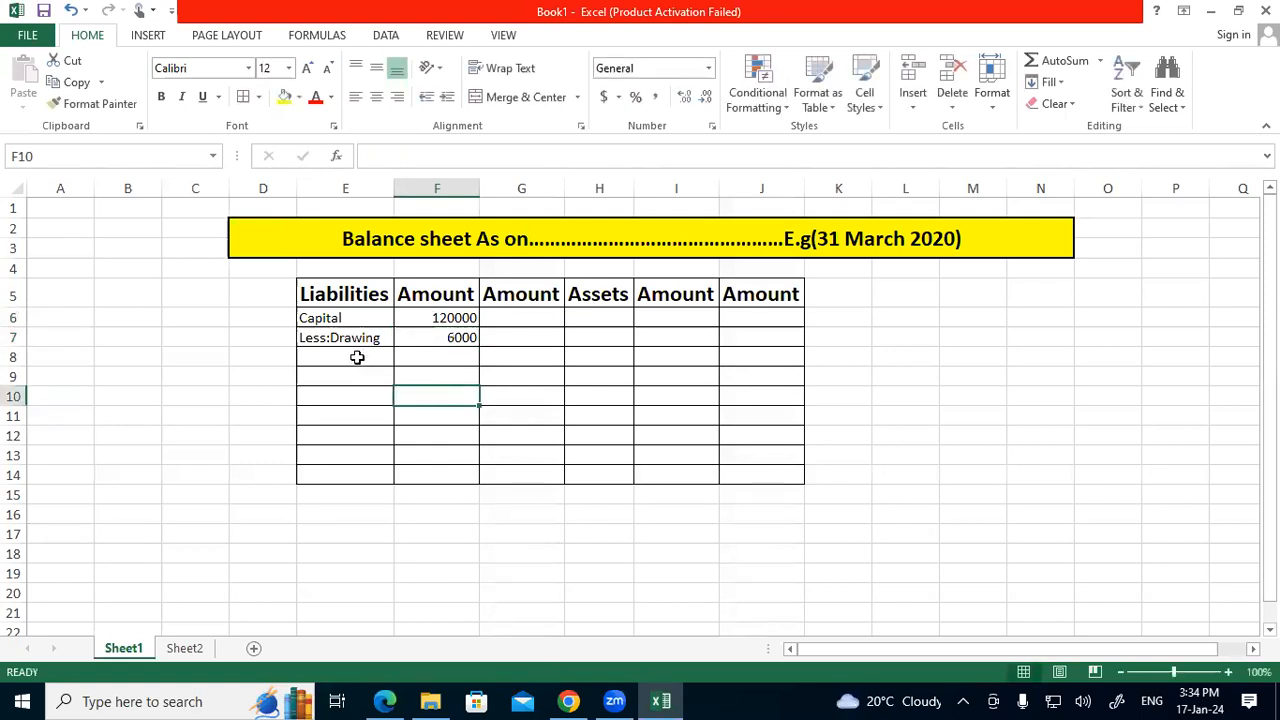
Compare the next item with the PDF's balance sheet format and enter Interest On Capital in cell E8
left_click(357, 356)
left_click(384, 701)
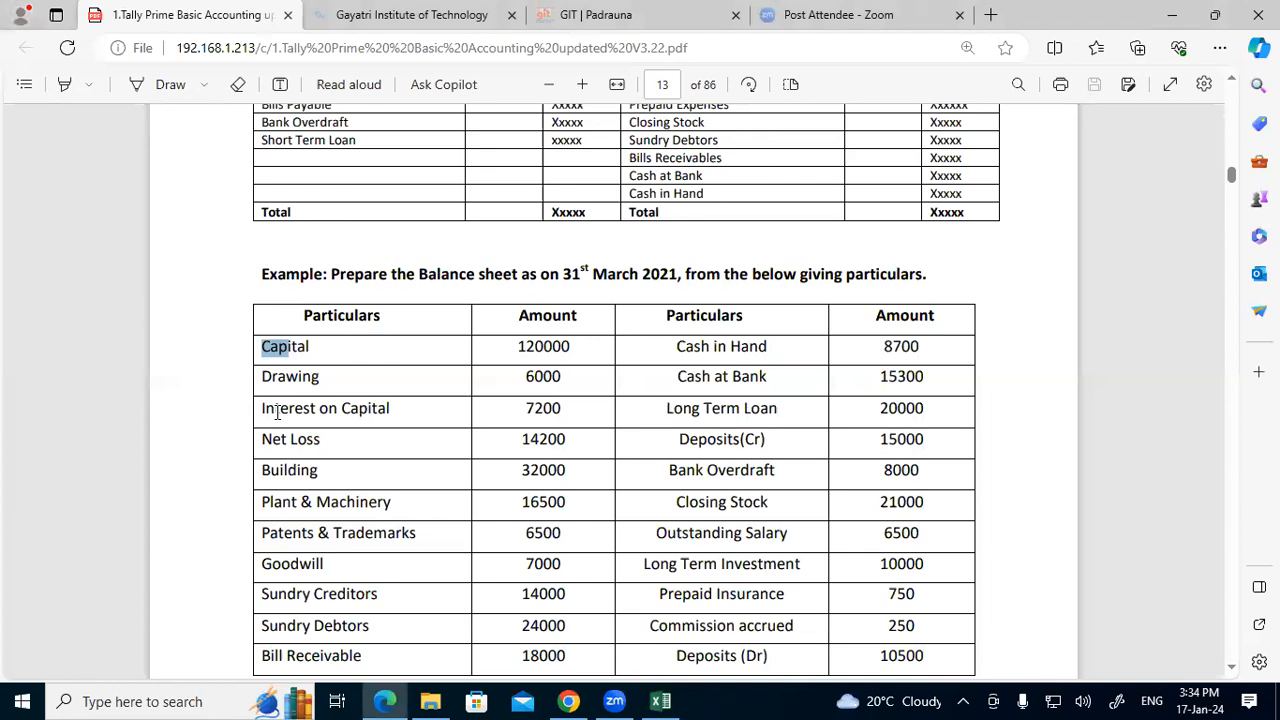
scroll(316, 420, "up", 3)
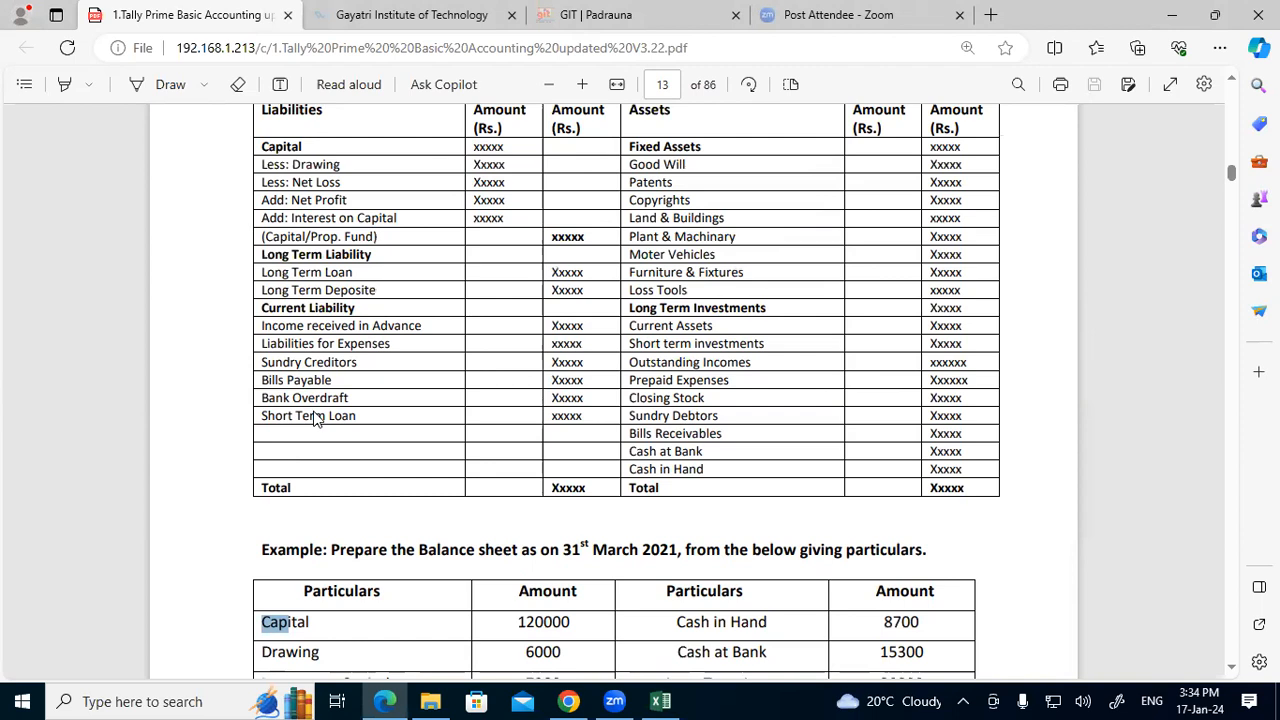
scroll(316, 420, "down", 5)
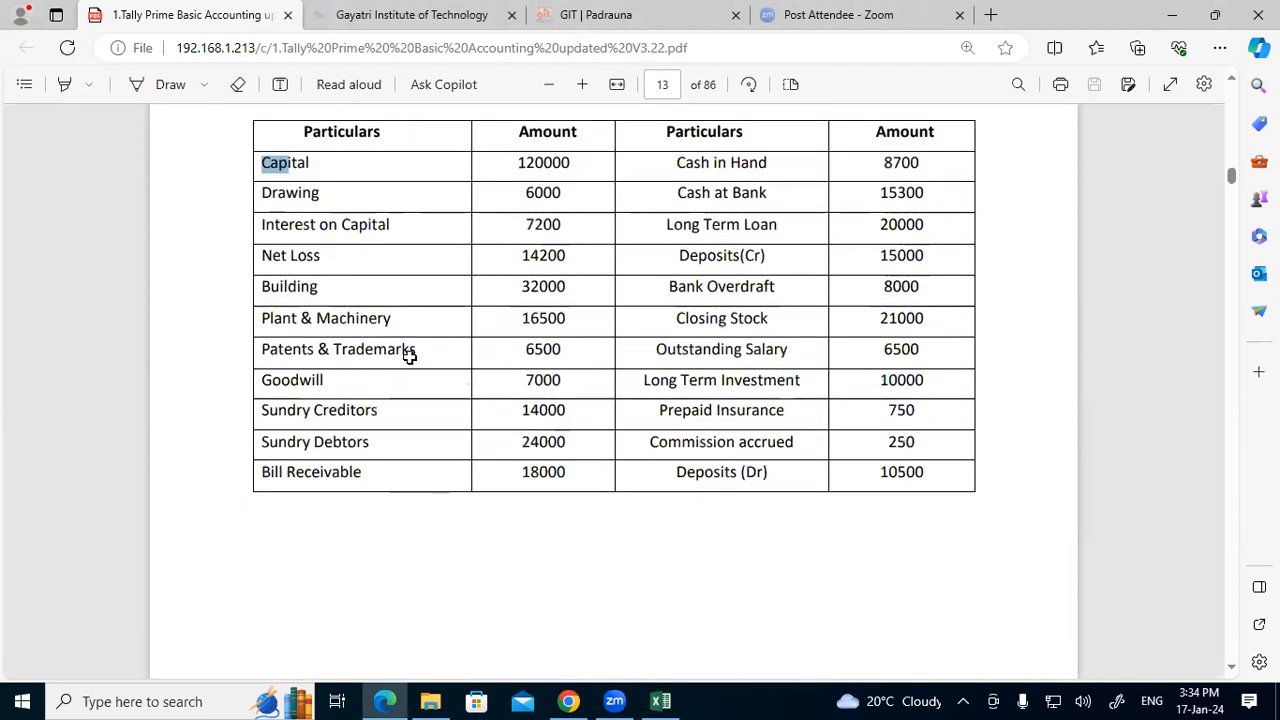
key("alt+Tab")
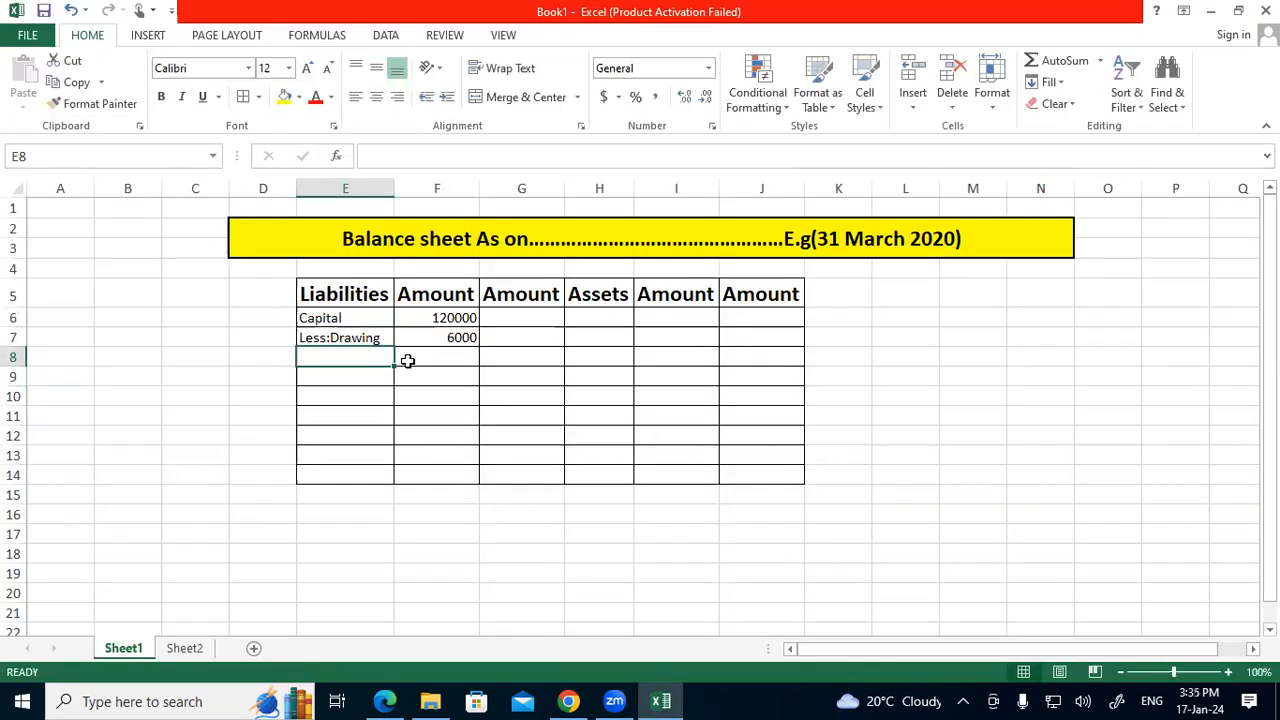
type("Interest On")
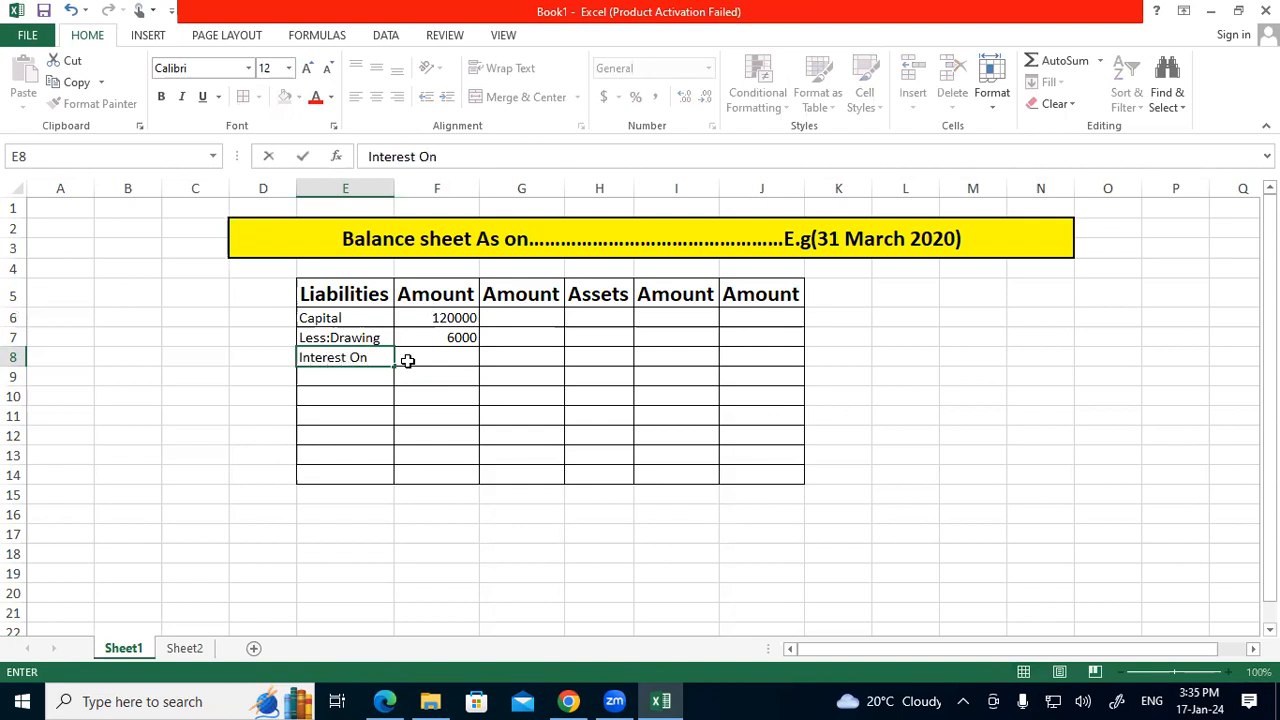
type(" Capital")
left_click(409, 466)
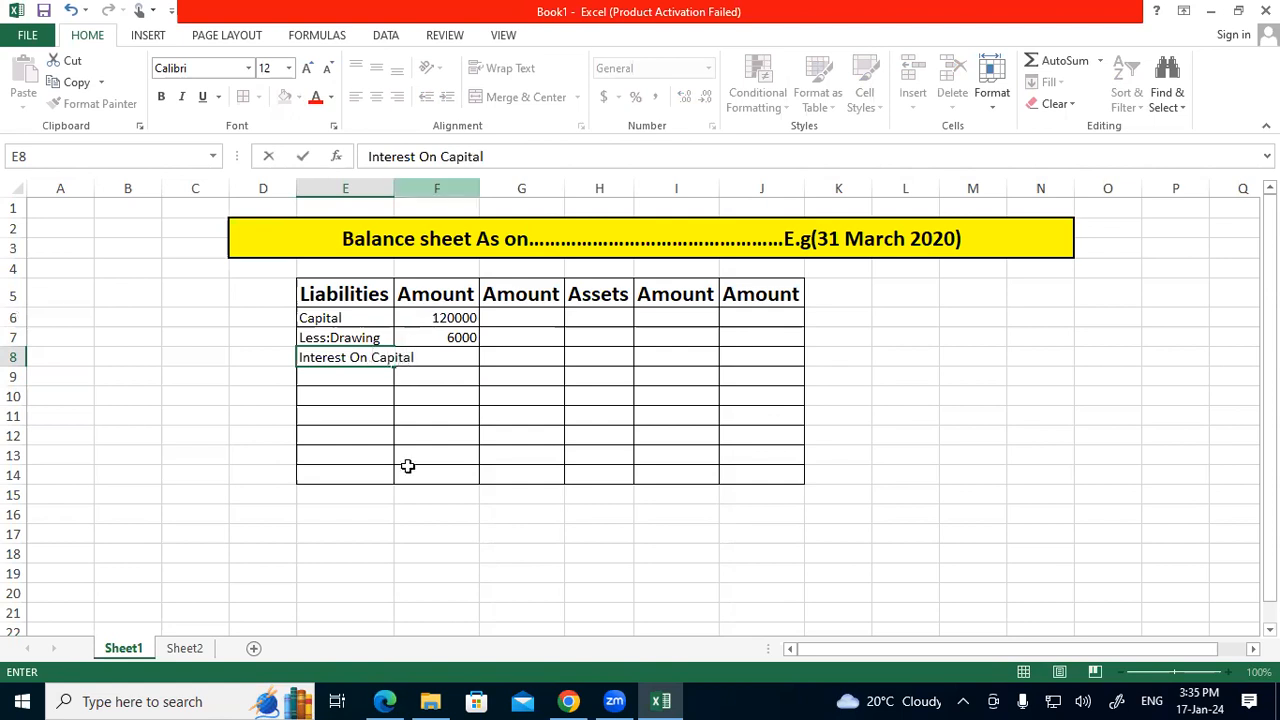
Prefix the Interest On Capital label in E8 with Add: and AutoFit column E to the text
left_click(396, 186)
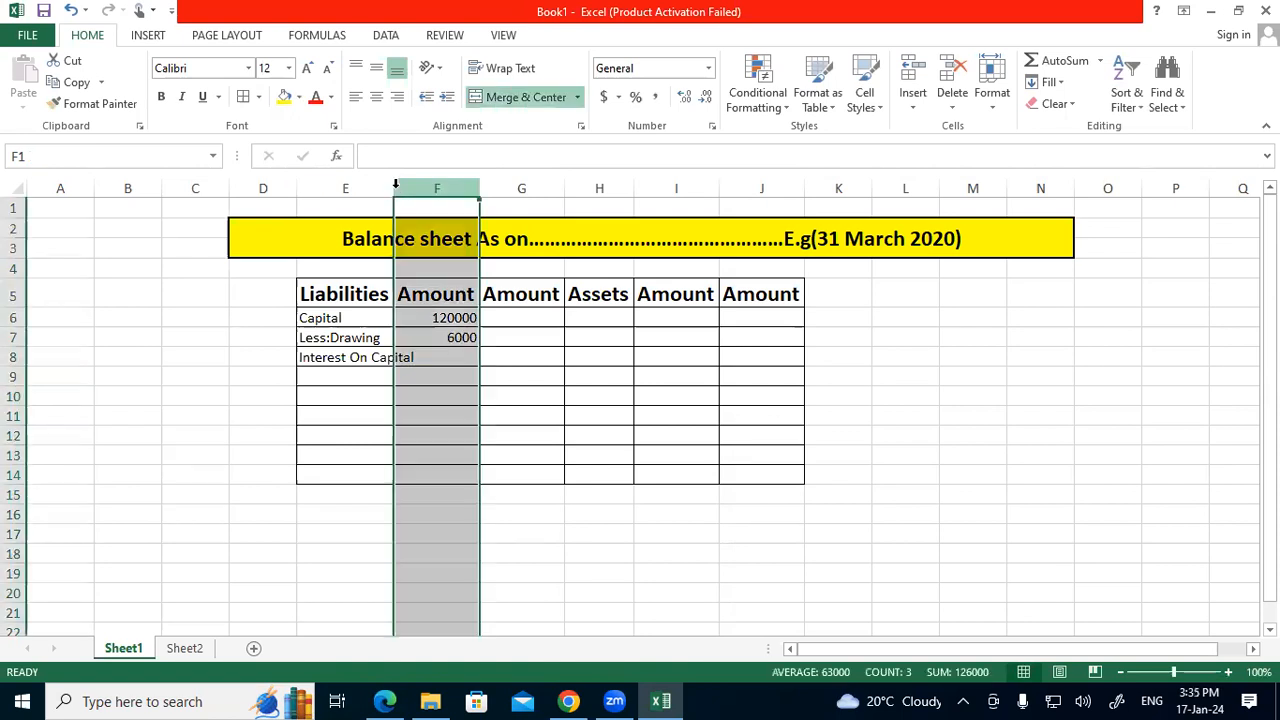
double_click(394, 188)
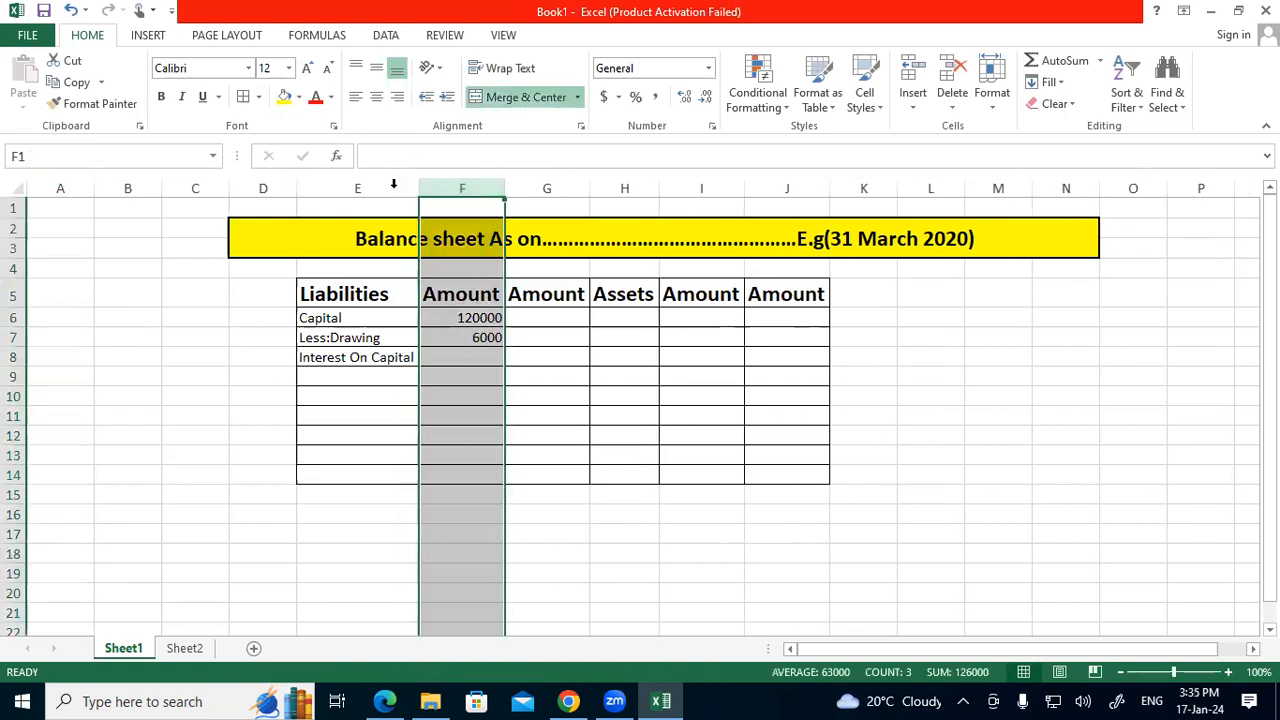
left_click(303, 361)
double_click(300, 358)
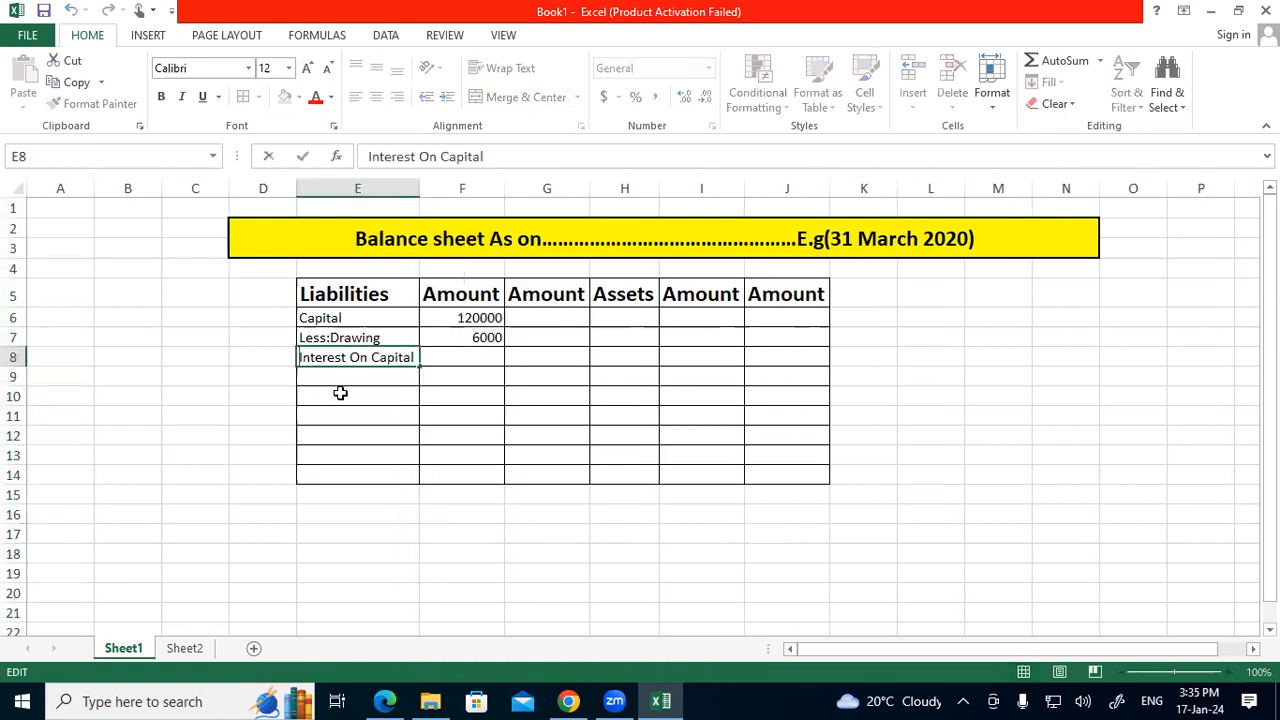
type("Add:")
left_click(496, 446)
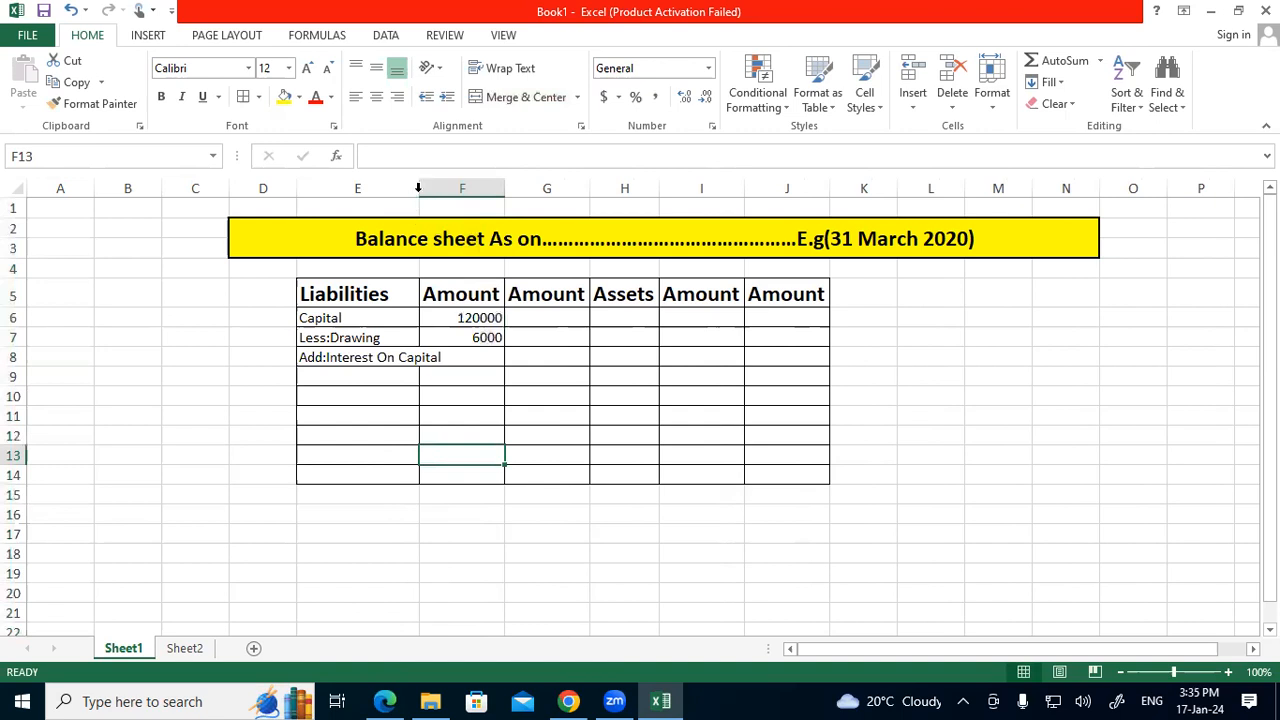
double_click(419, 188)
Enter 7200 as the interest on capital amount in cell F8
left_click(495, 357)
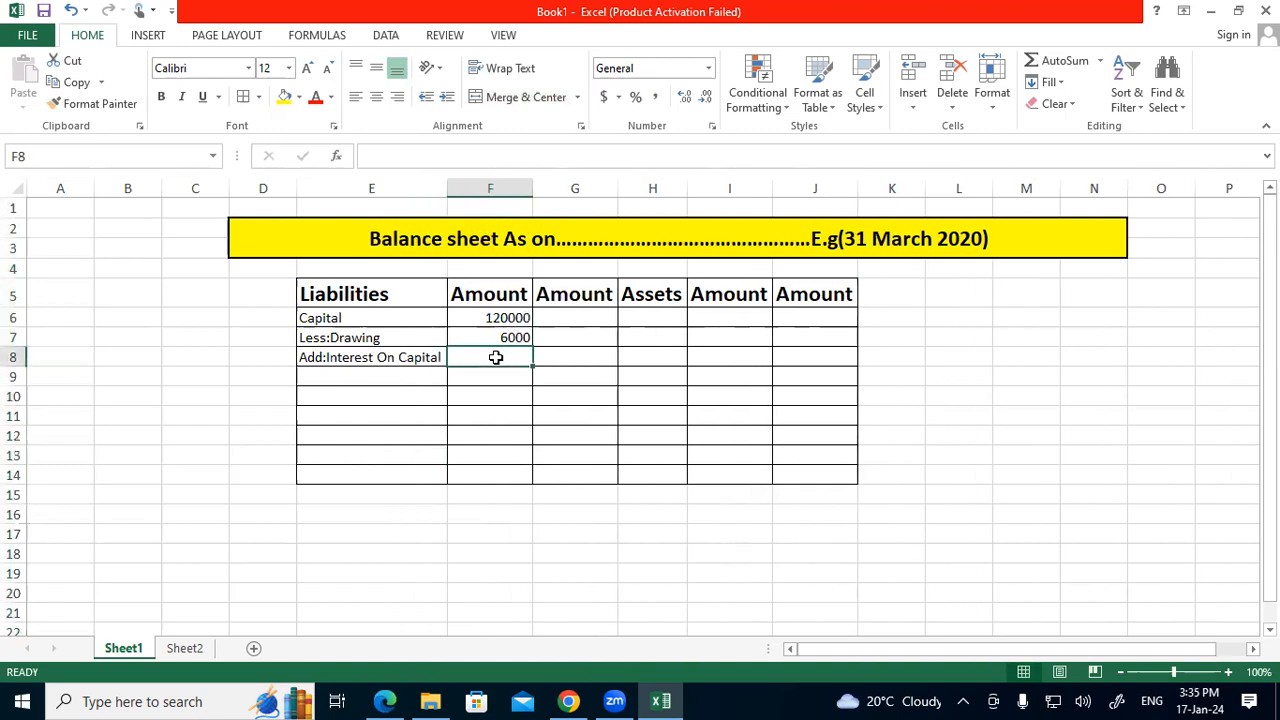
type("7")
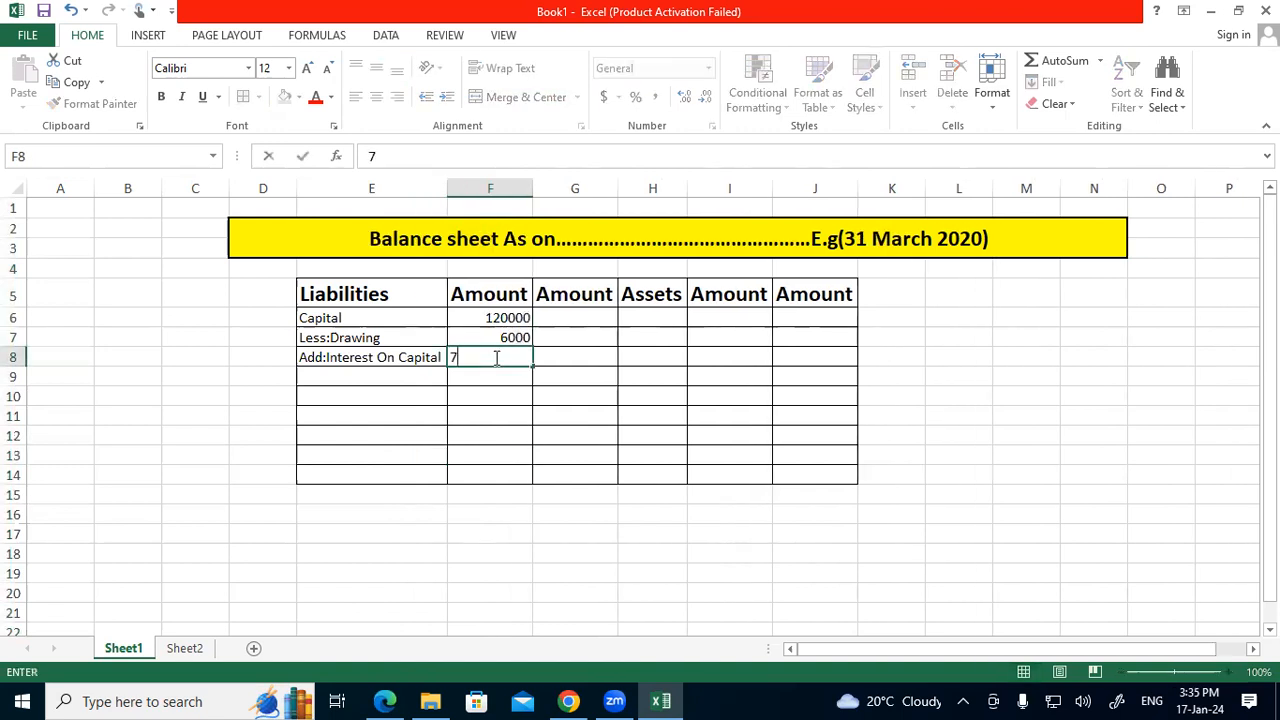
type("200")
left_click(403, 378)
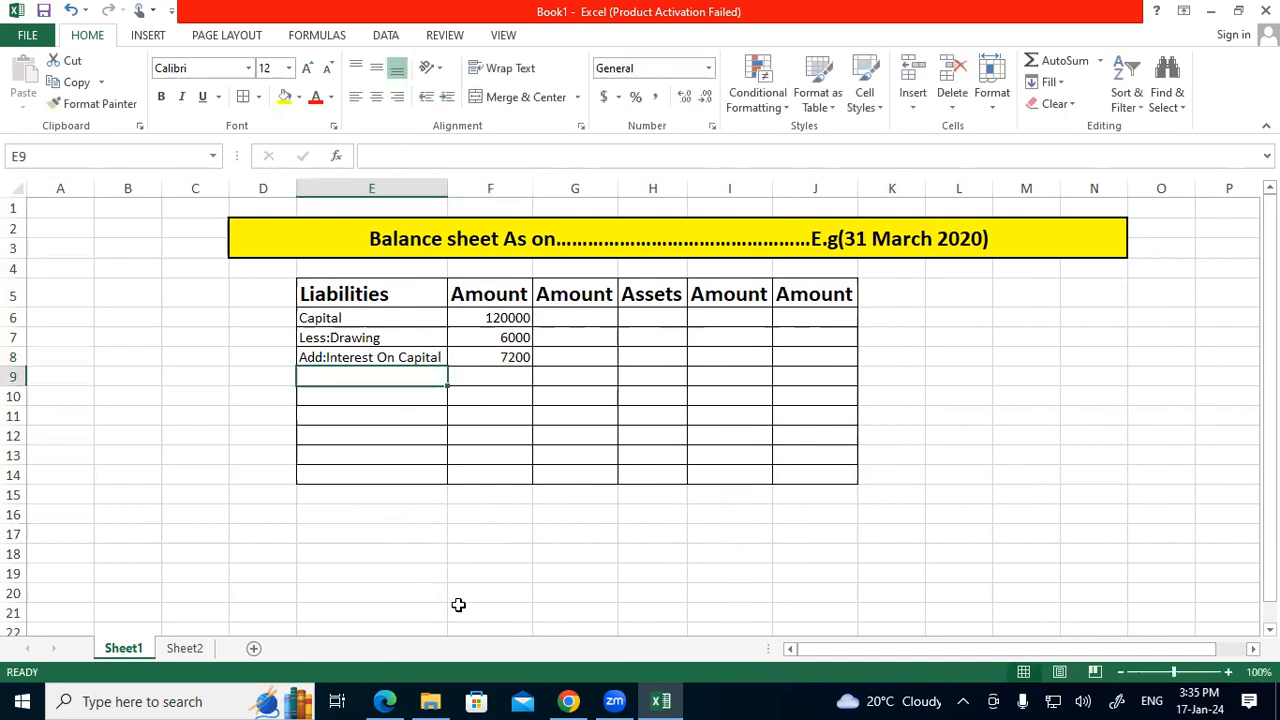
Compare the item order with the PDF's balance sheet format, and copy the Add:Interest On Capital row from E8:F8 to row 9
left_click(384, 701)
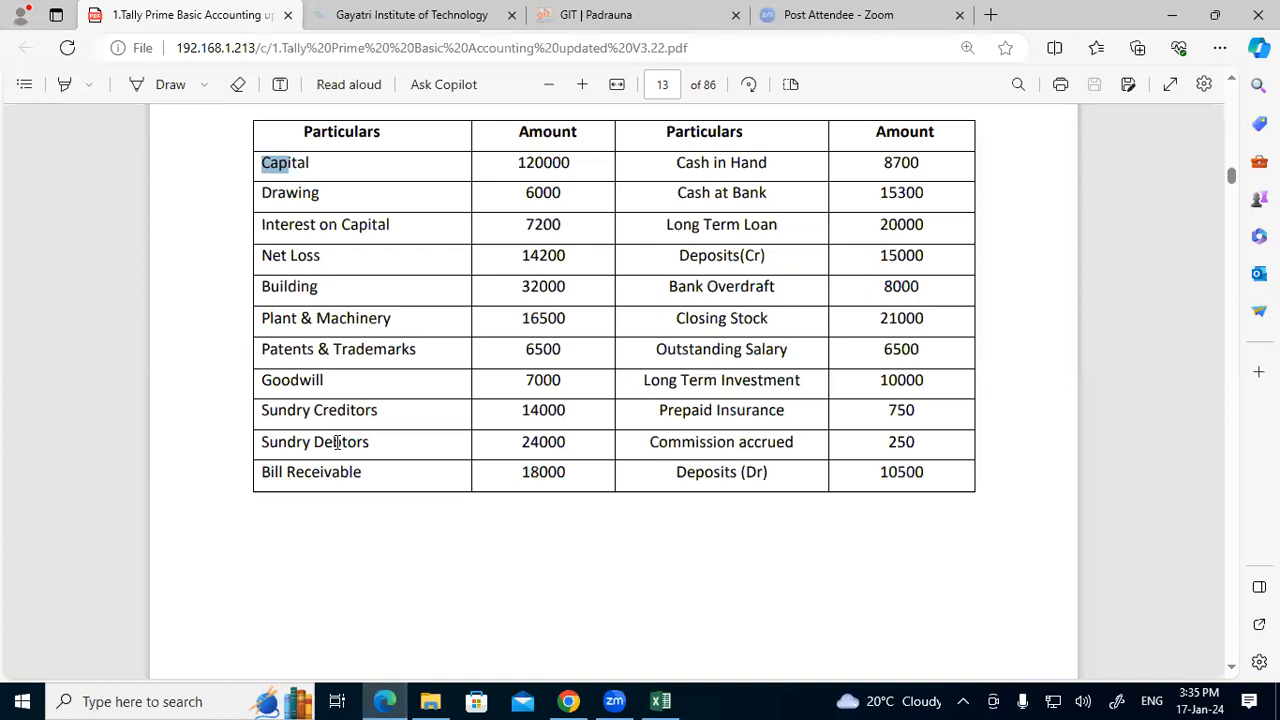
scroll(338, 446, "up", 5)
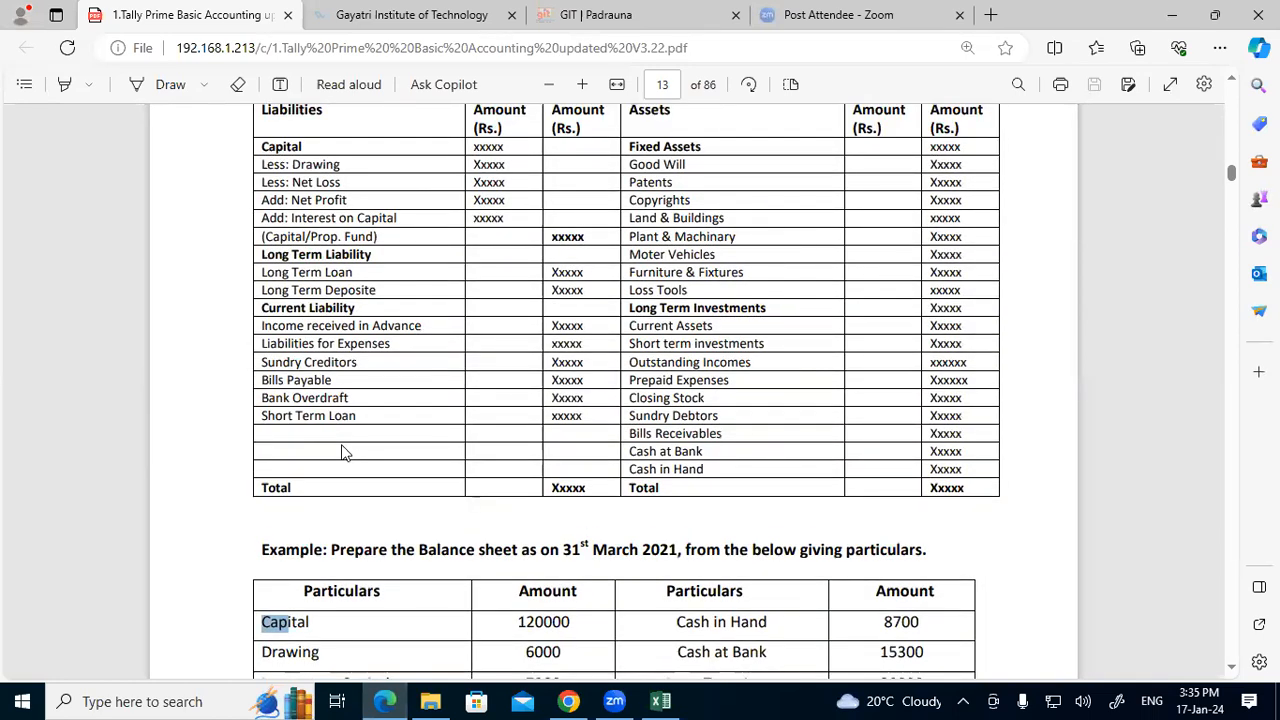
scroll(400, 520, "down", 3)
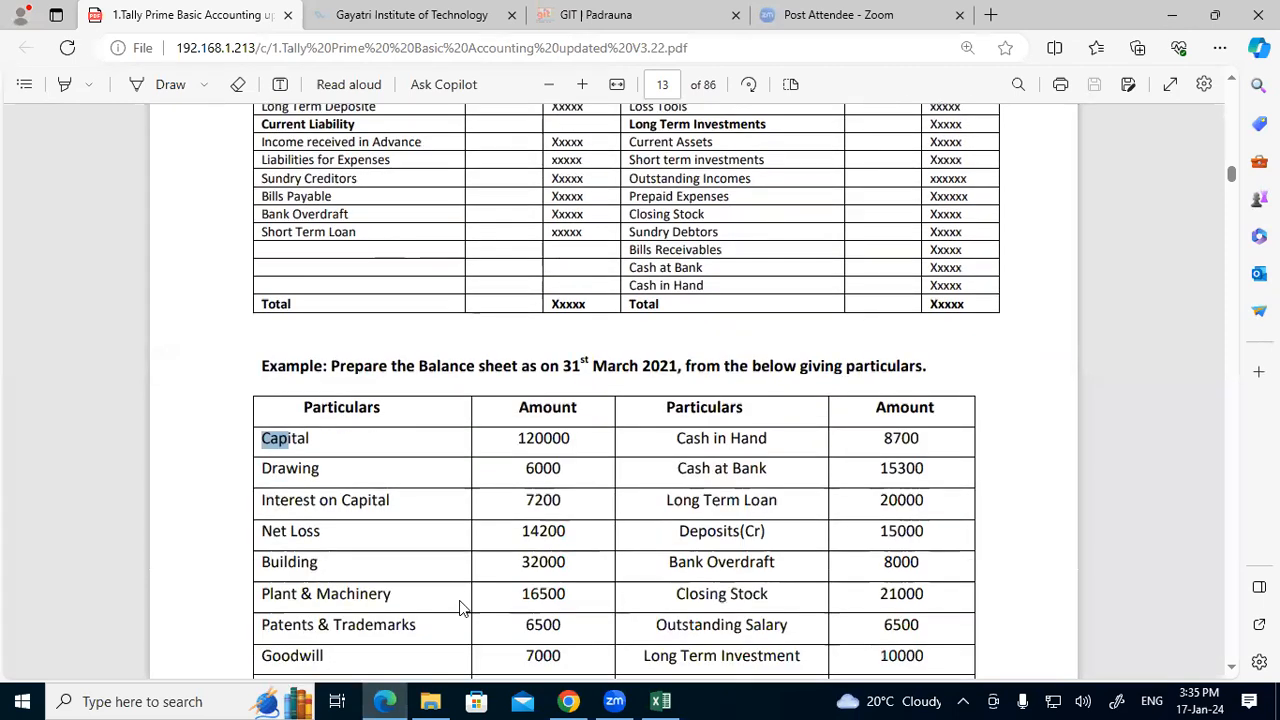
key("alt+Tab")
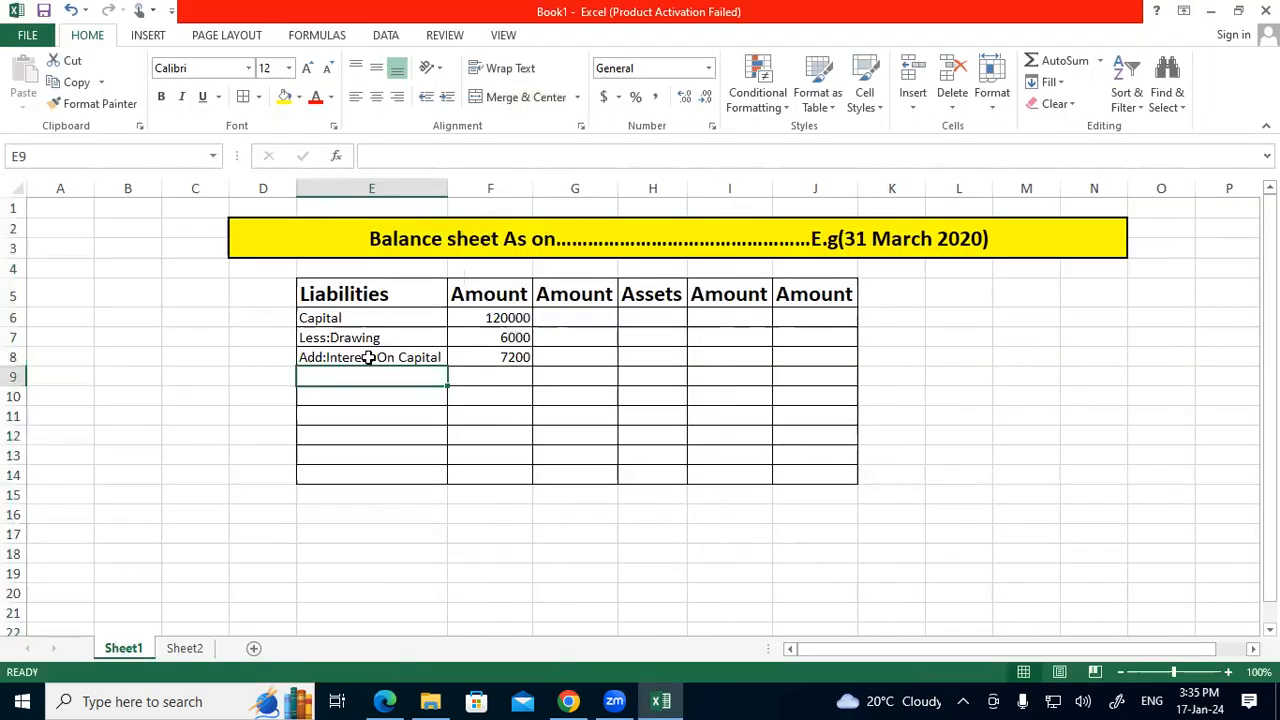
left_click_drag(371, 358, 460, 358)
right_click(462, 358)
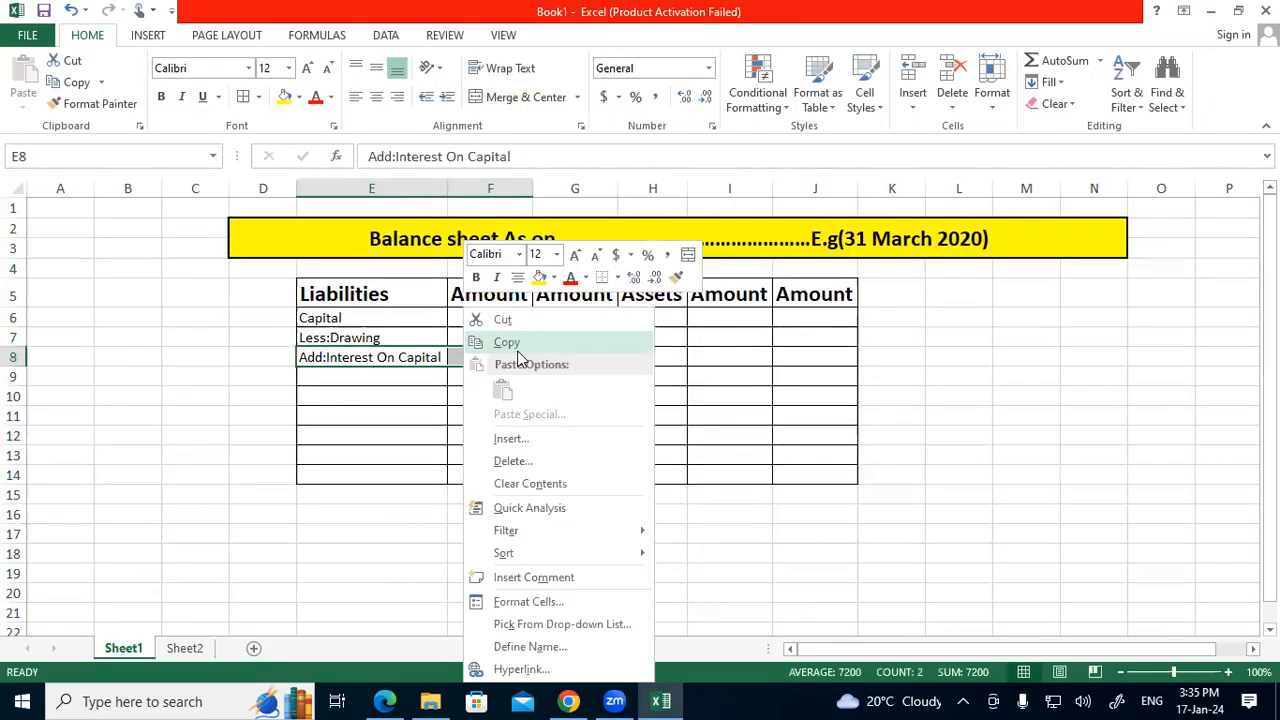
left_click(490, 340)
left_click(368, 380)
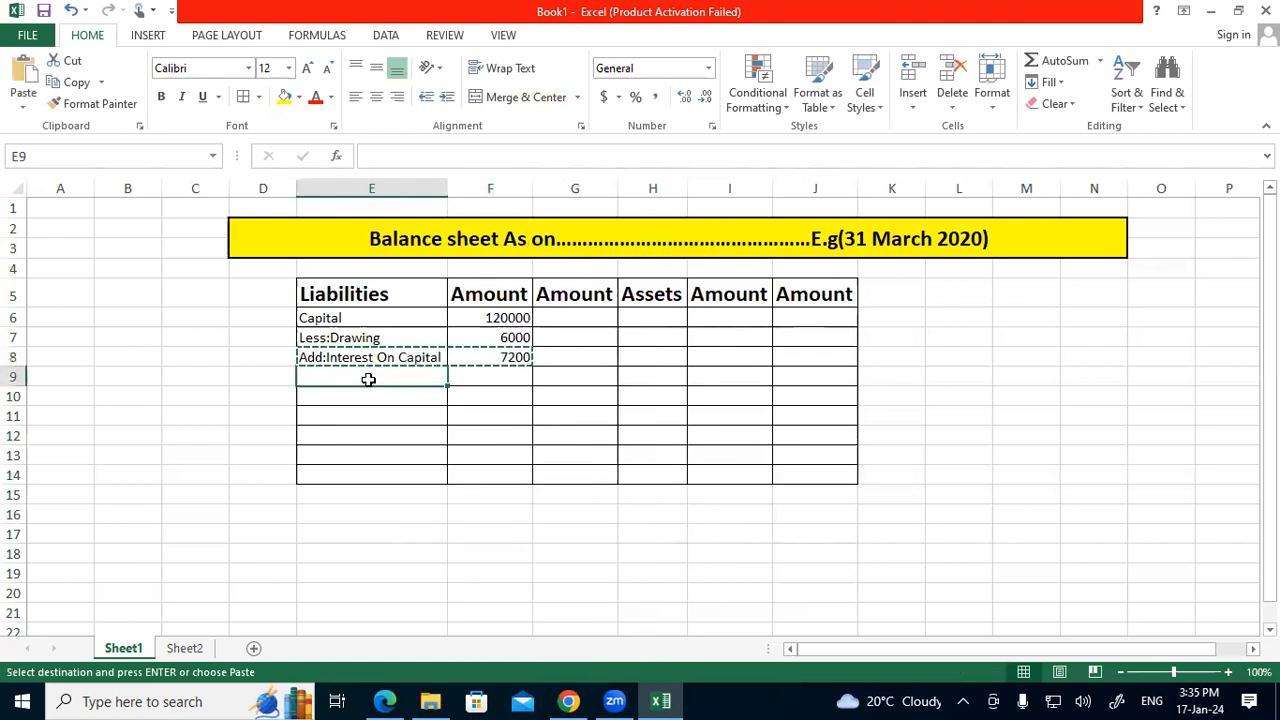
key("ctrl+v")
Replace the label in cell E8 with Net Less, checking the net loss entry in the PDF
left_click(340, 357)
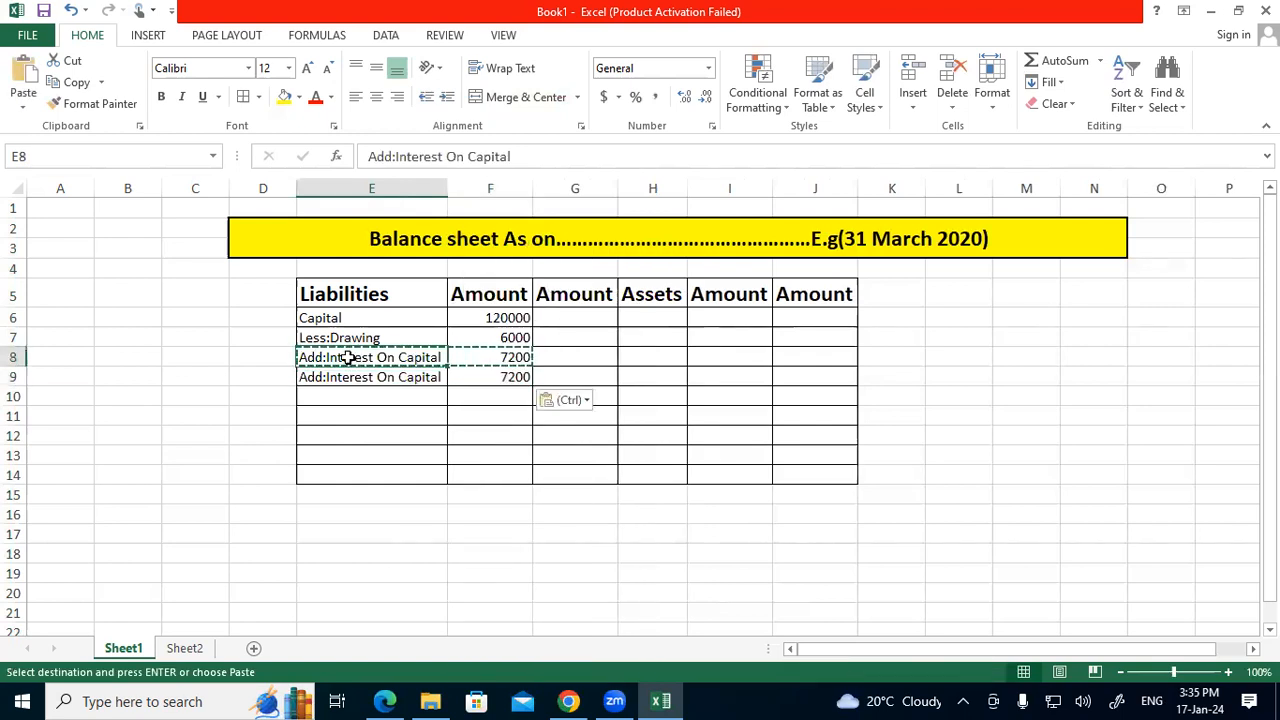
type("Less:")
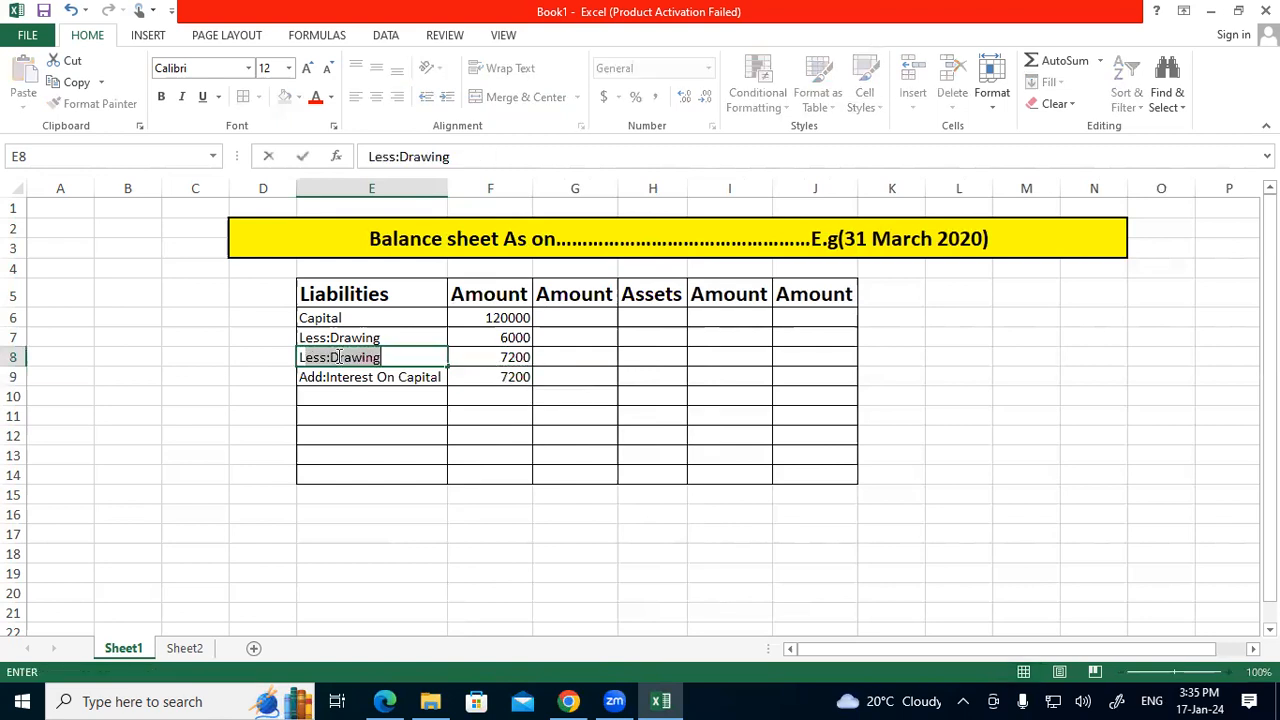
type("D")
key("BackSpace")
key("BackSpace")
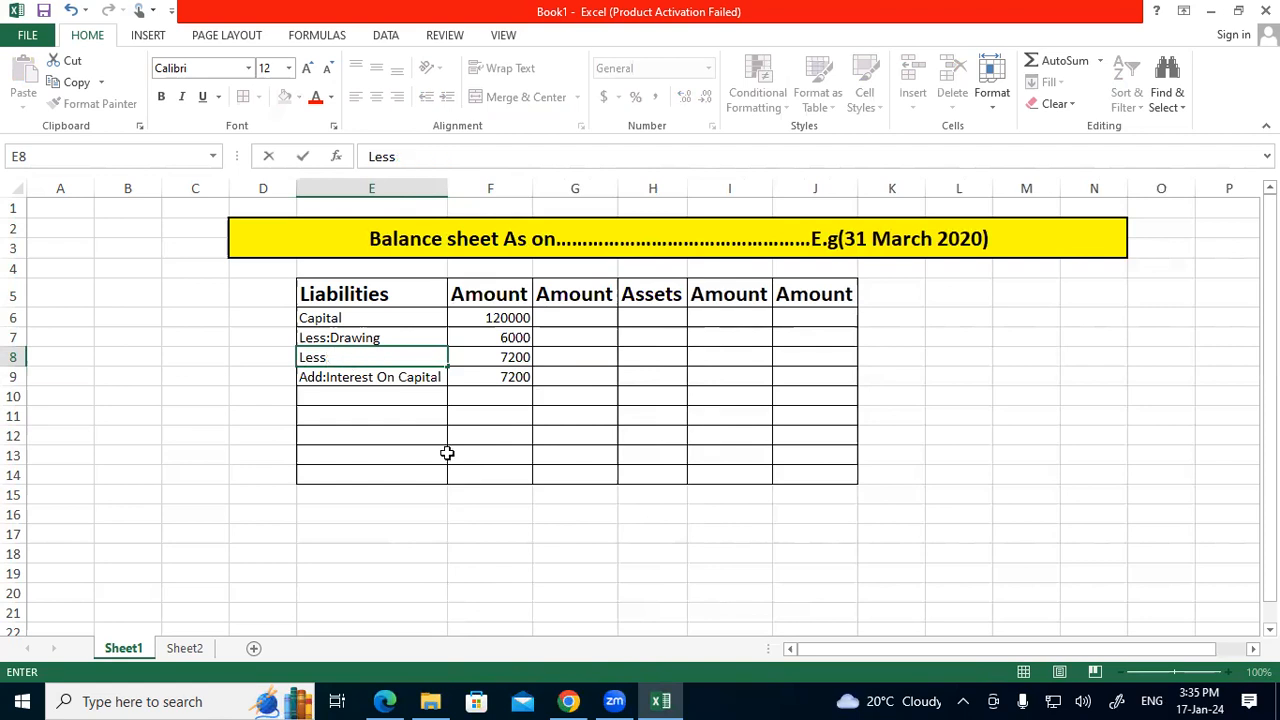
key("alt+Tab")
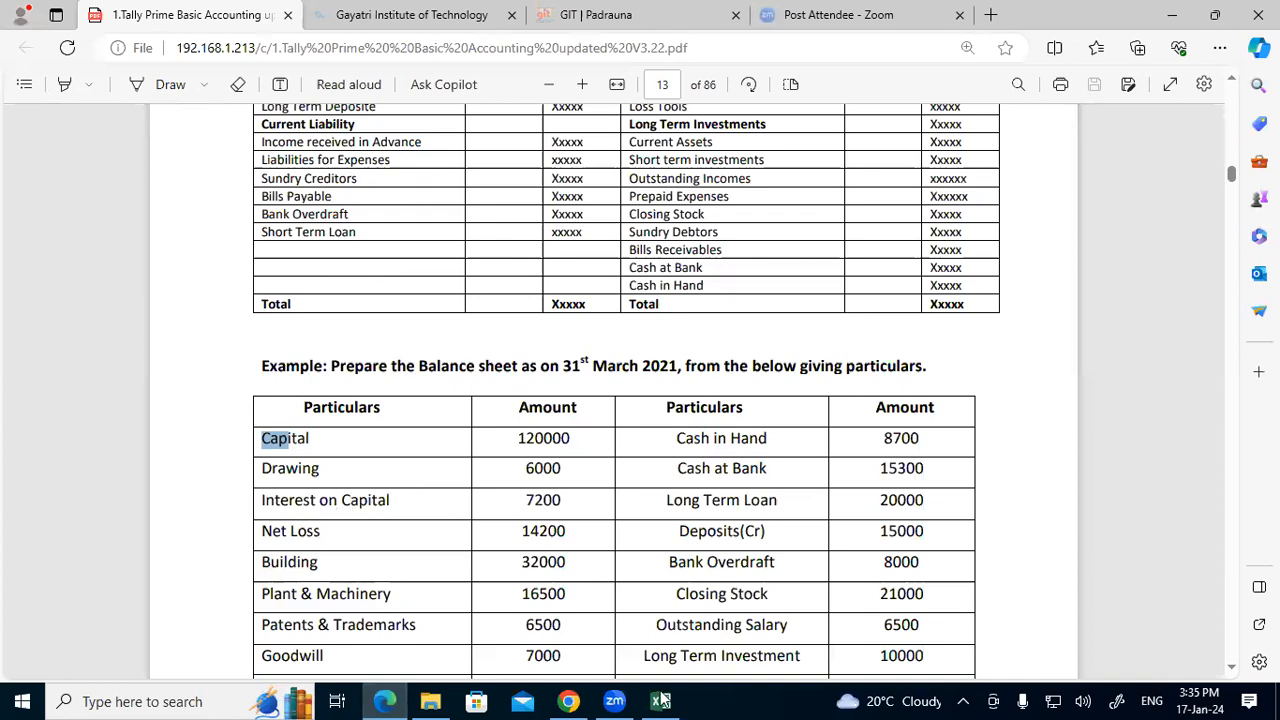
key("alt+Tab")
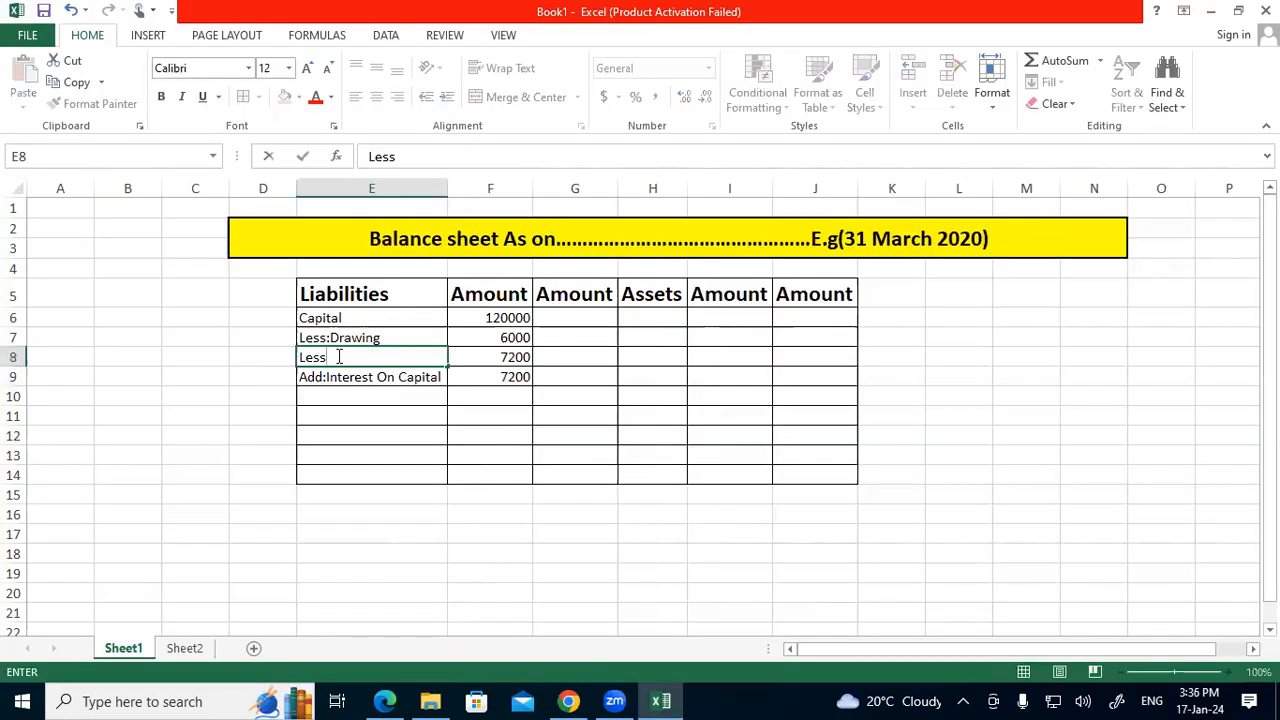
left_click(298, 357)
type("Net")
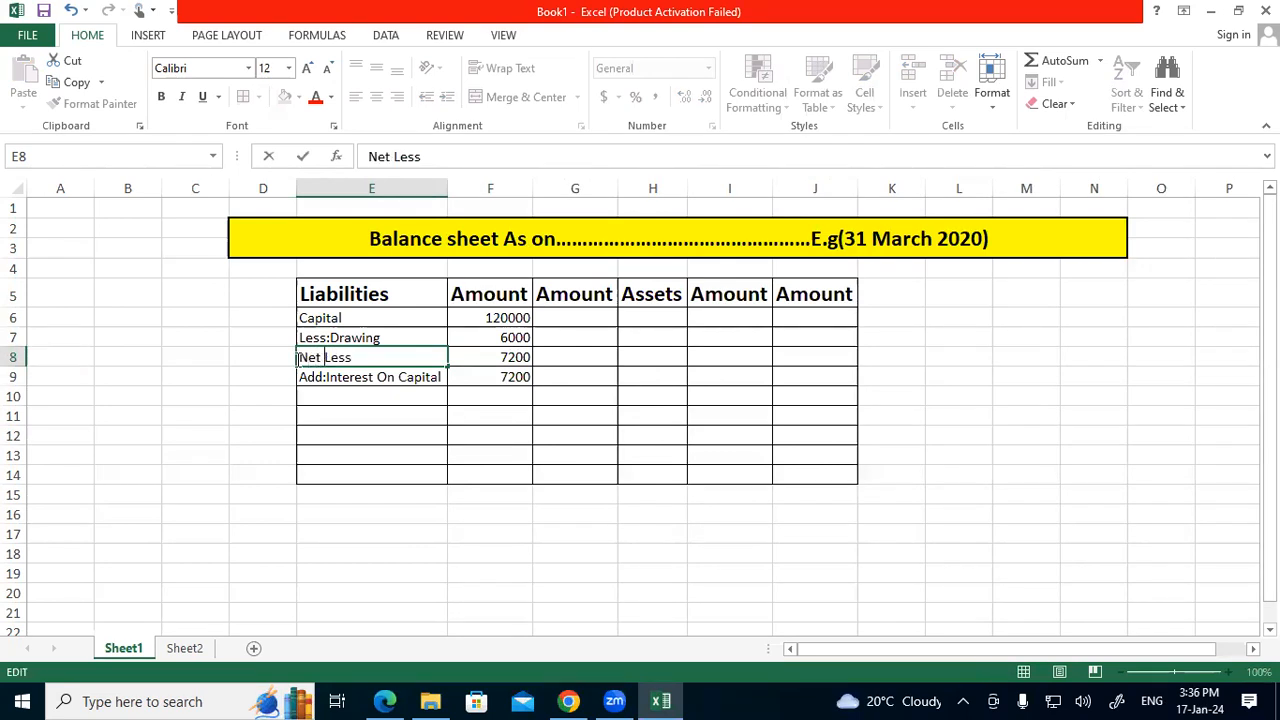
Set the Net Less amount in cell F8 to 14200
left_click(505, 358)
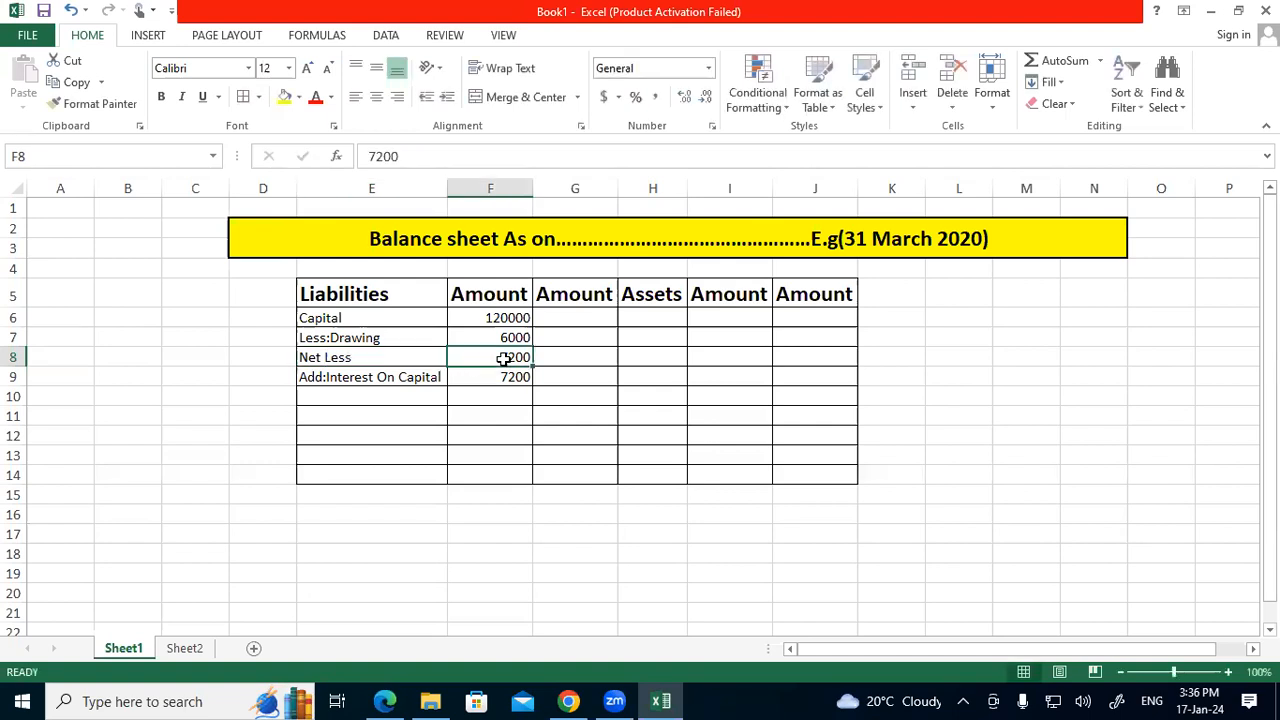
type("1420")
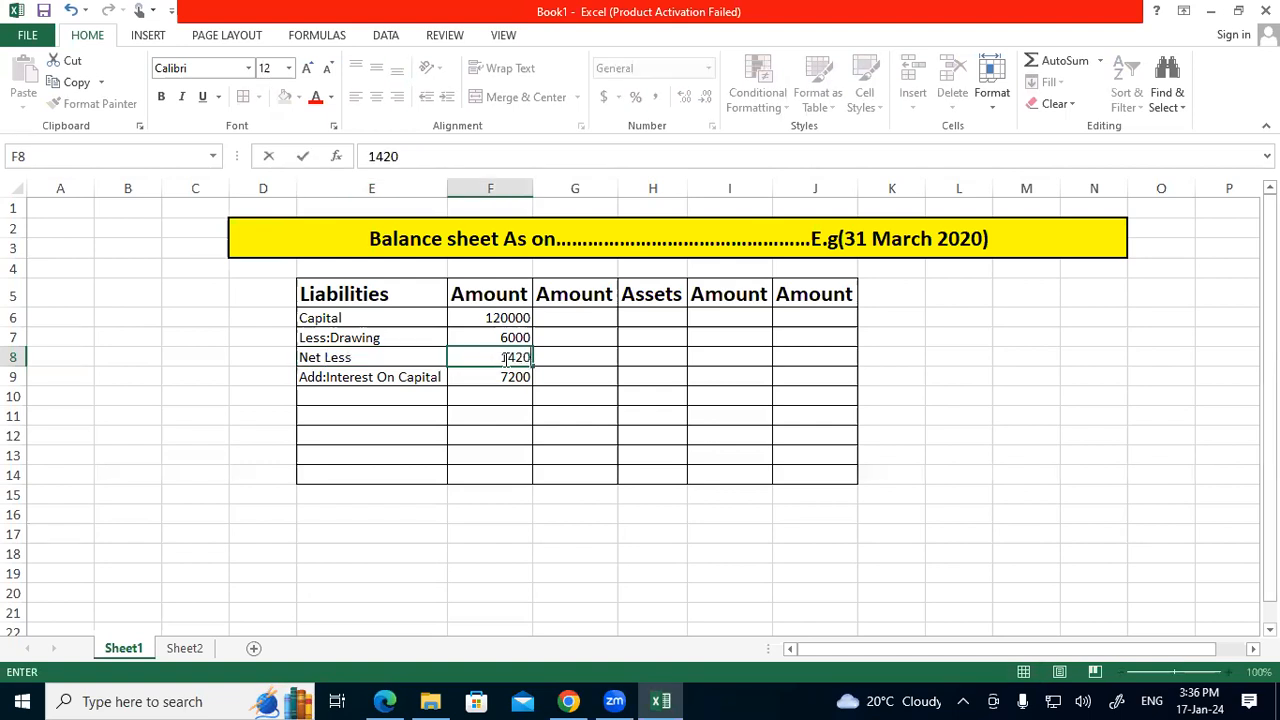
type("0")
left_click(489, 470)
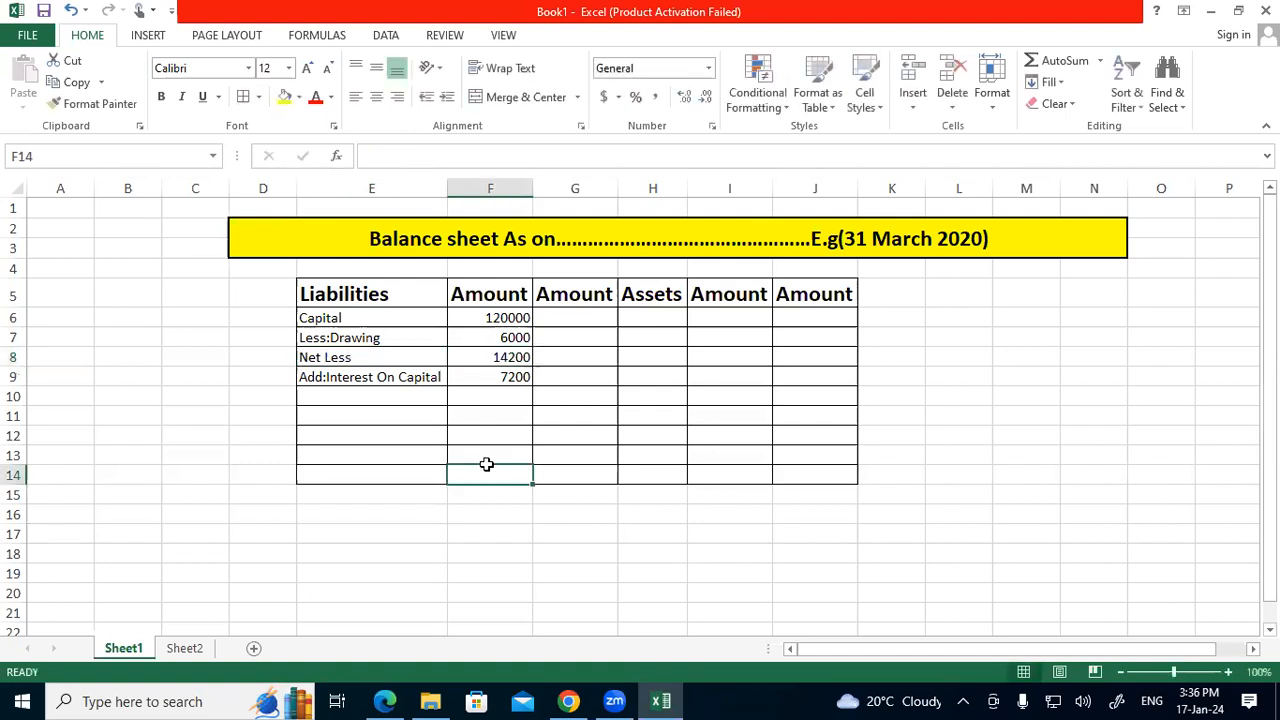
Check the building entry in the PDF, and enter Building in H6 under Assets with the amount 32000 in J6
left_click(388, 701)
scroll(335, 535, "down", 1)
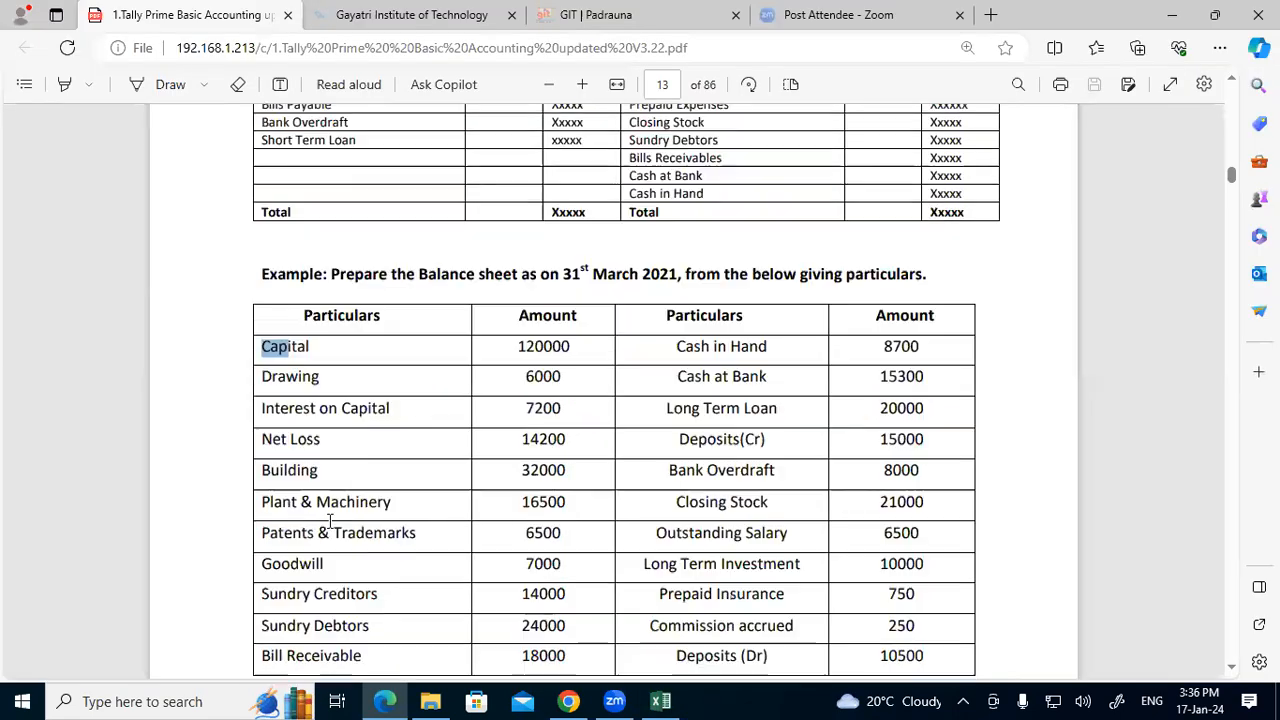
left_click_drag(261, 474, 322, 484)
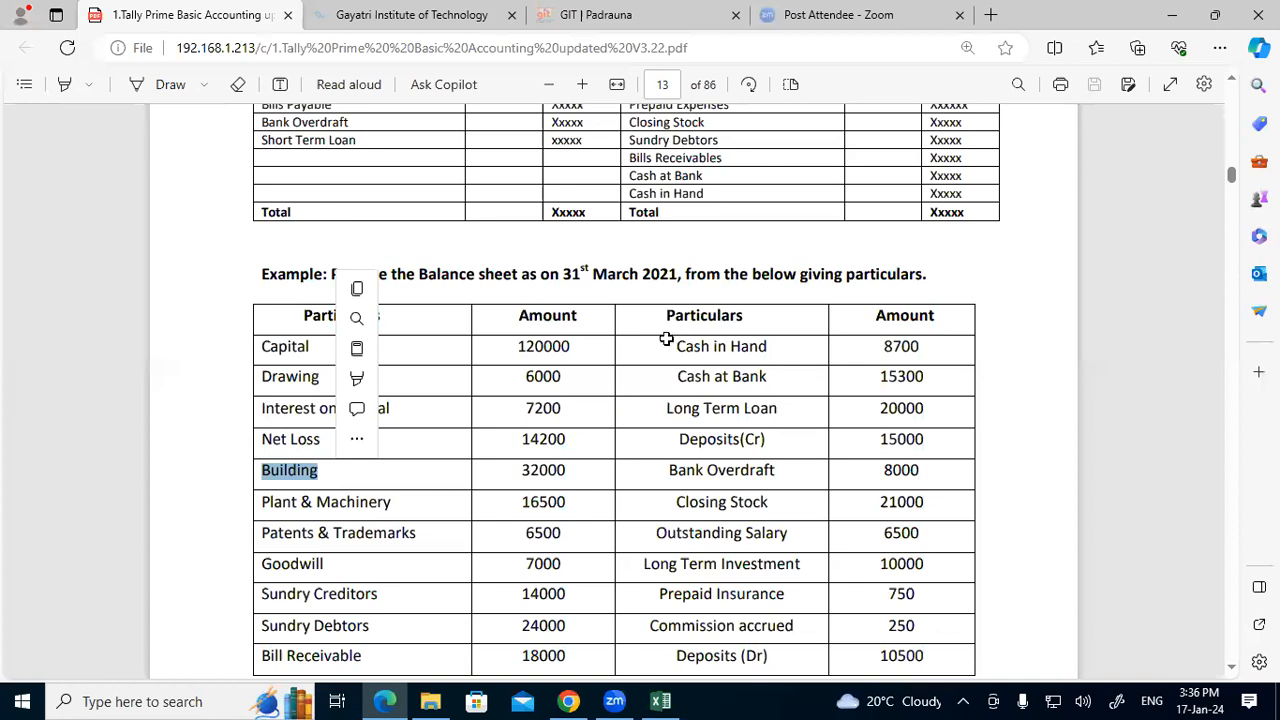
key("alt+Tab")
type("B")
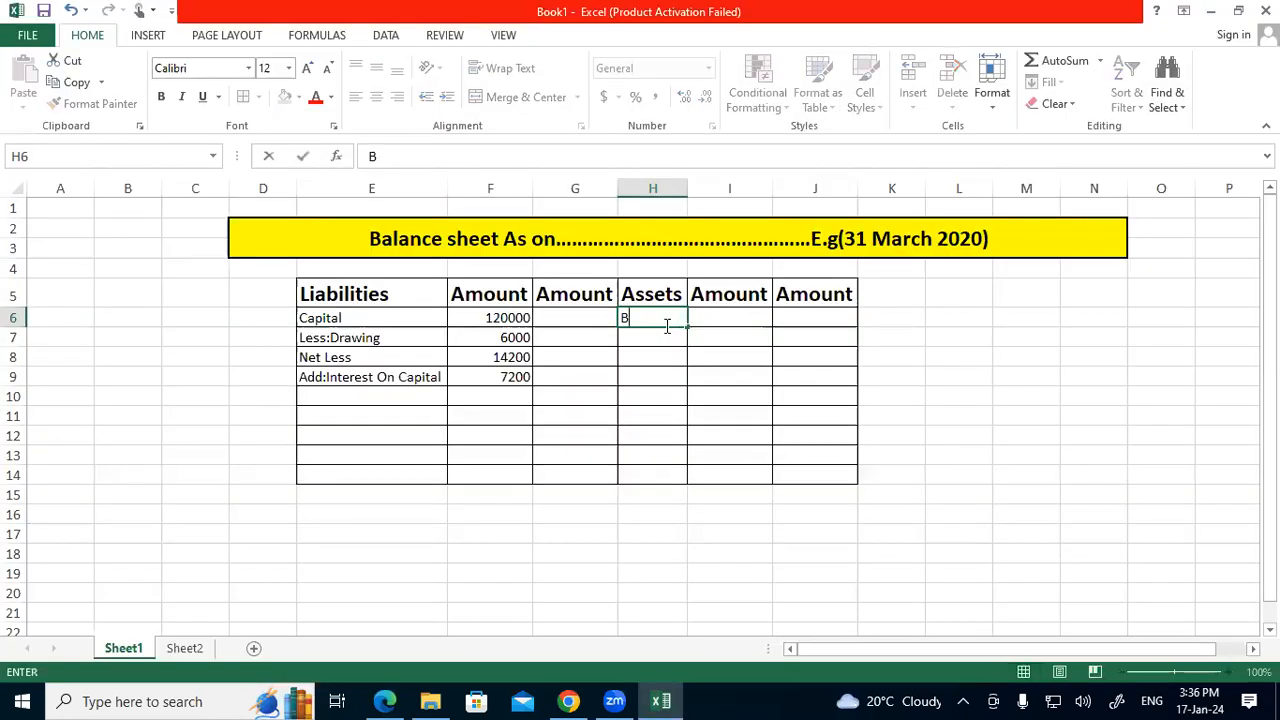
type("uilding")
left_click(718, 319)
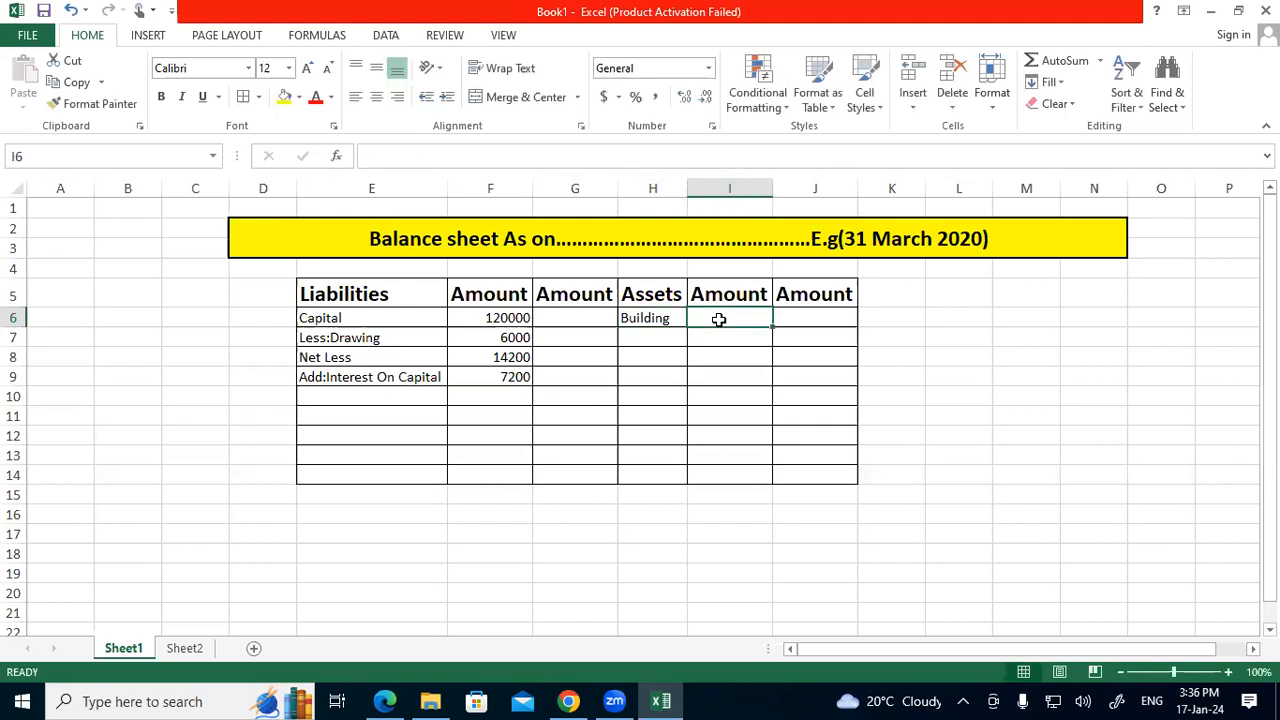
left_click(825, 318)
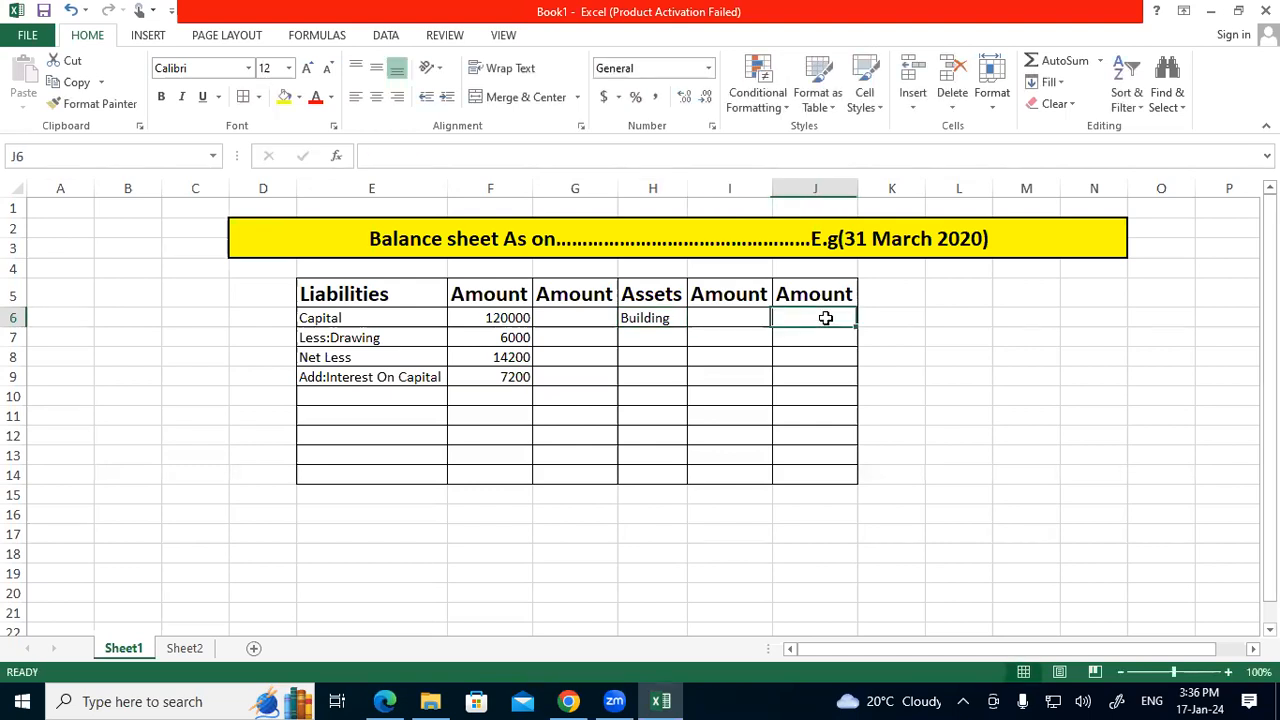
type("32000")
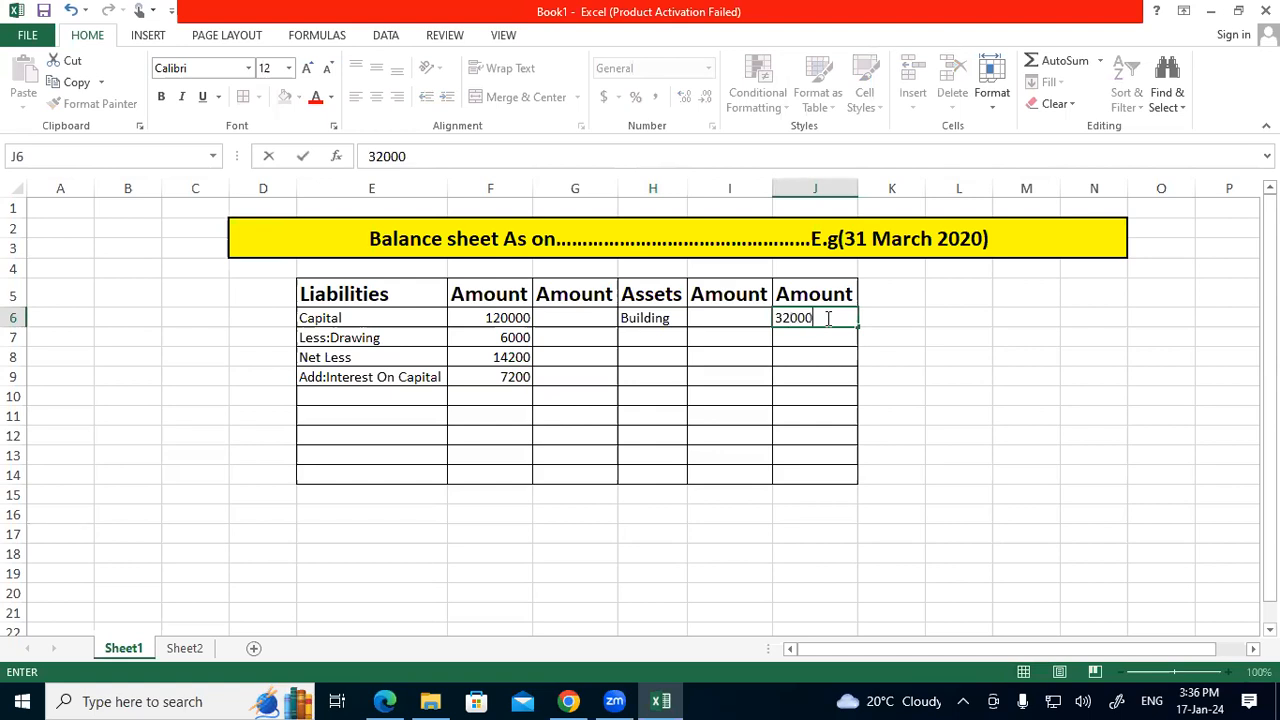
left_click(552, 442)
Look up the next asset in the PDF, enter Plant & Machinery in cell H7 and AutoFit column H to the text
left_click(350, 402)
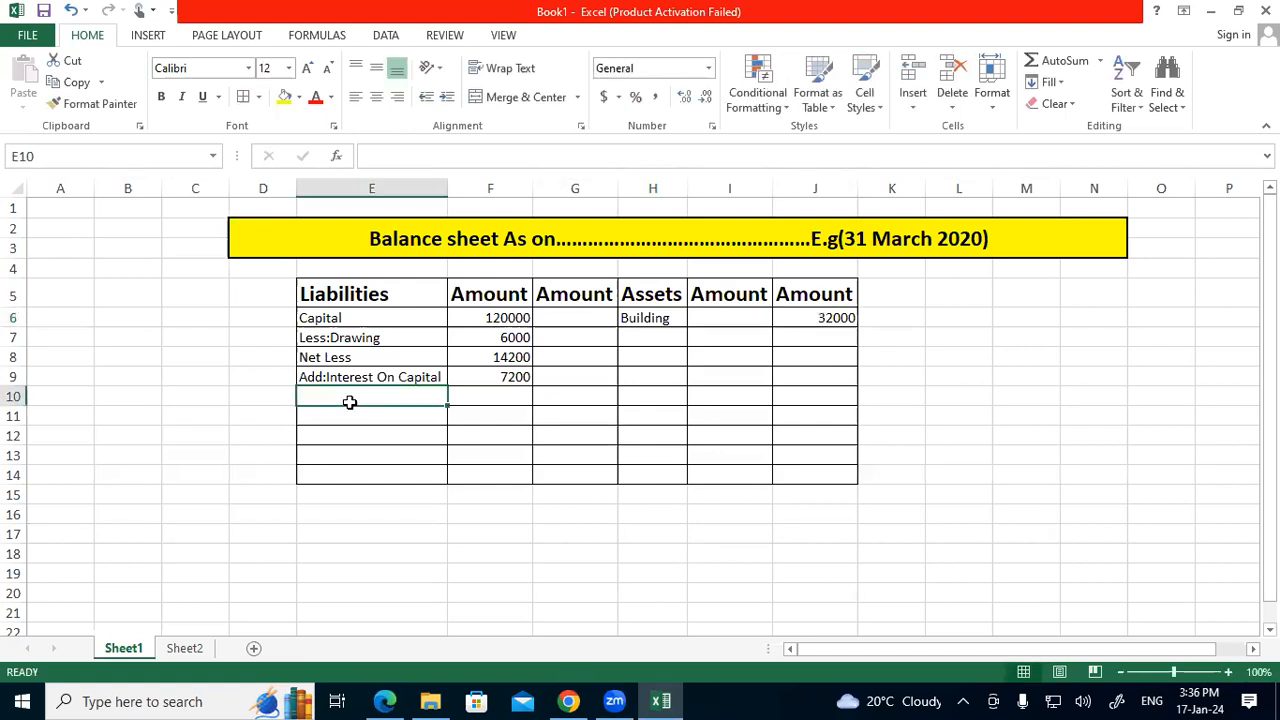
key("alt+Tab")
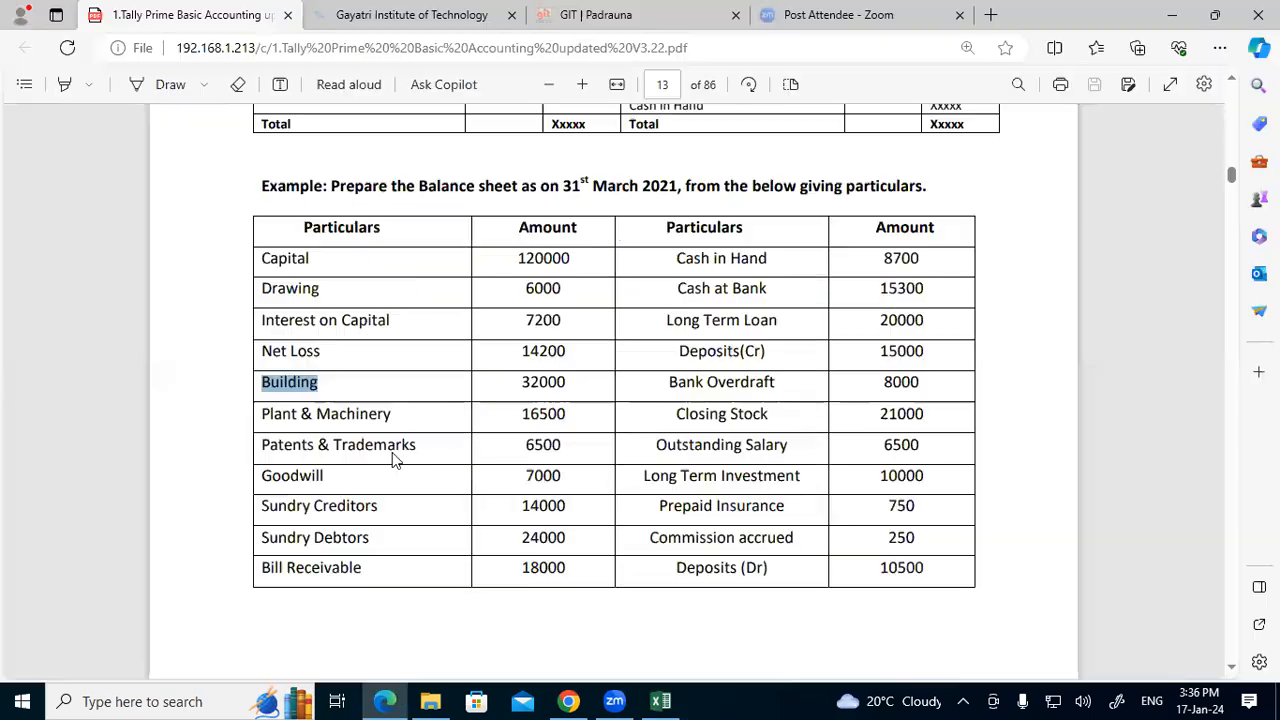
scroll(417, 443, "down", 1)
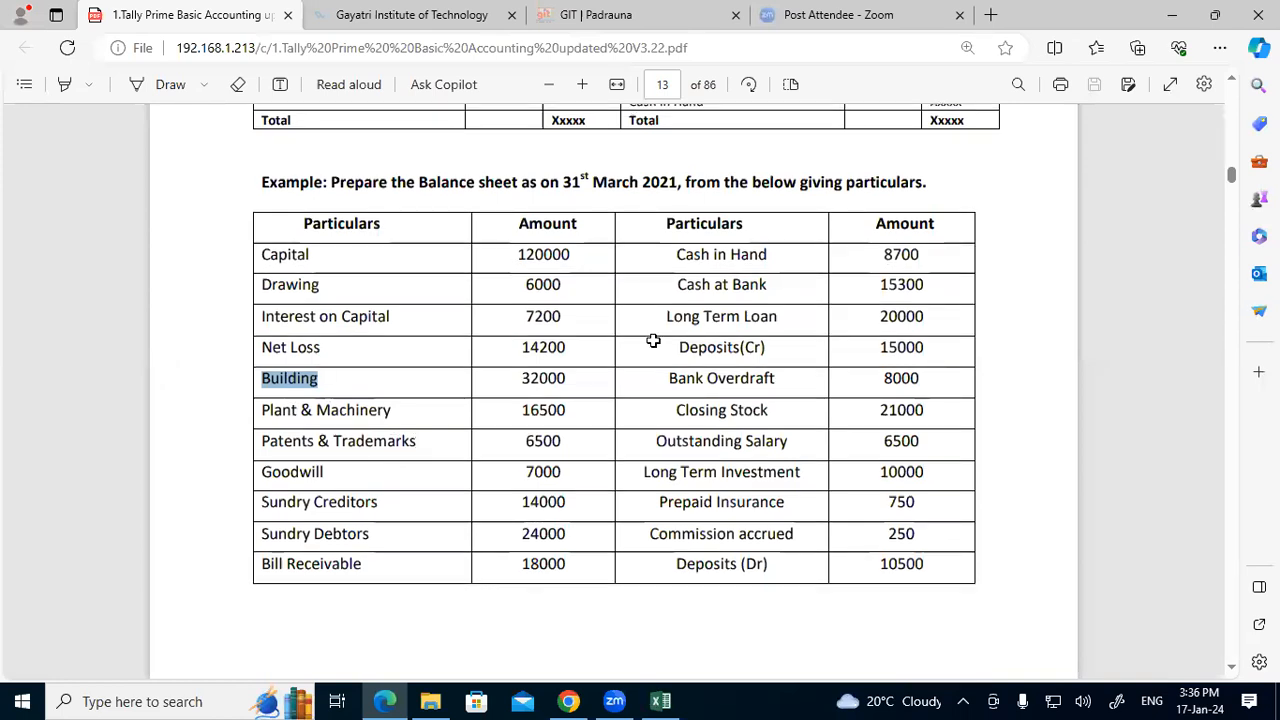
key("alt+Tab")
type("Pa")
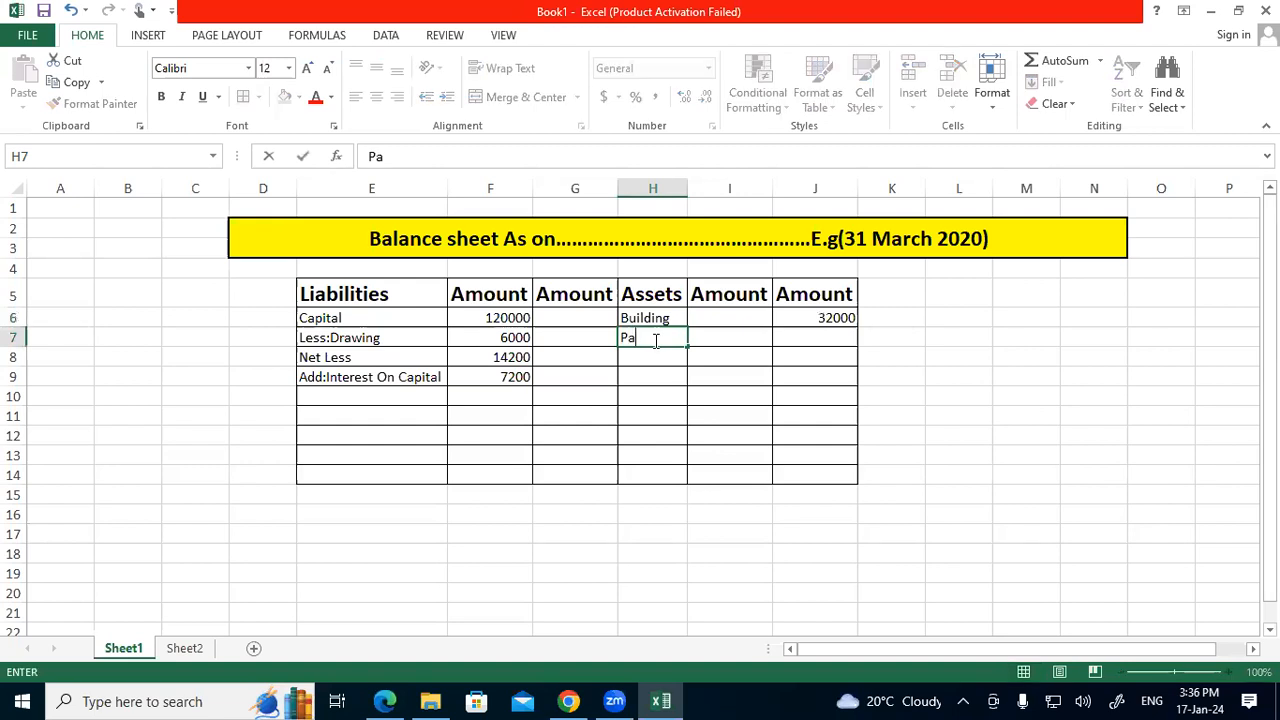
key("BackSpace")
type("lant & Ma")
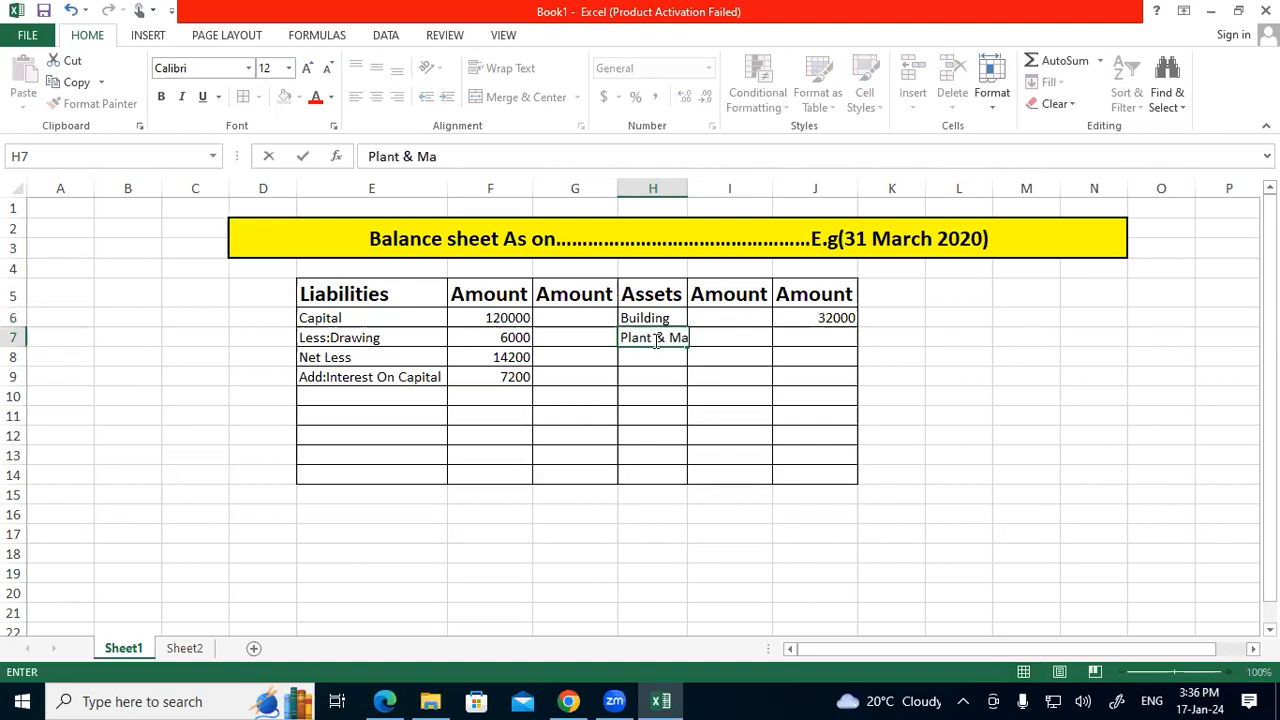
type("chinery")
left_click(677, 377)
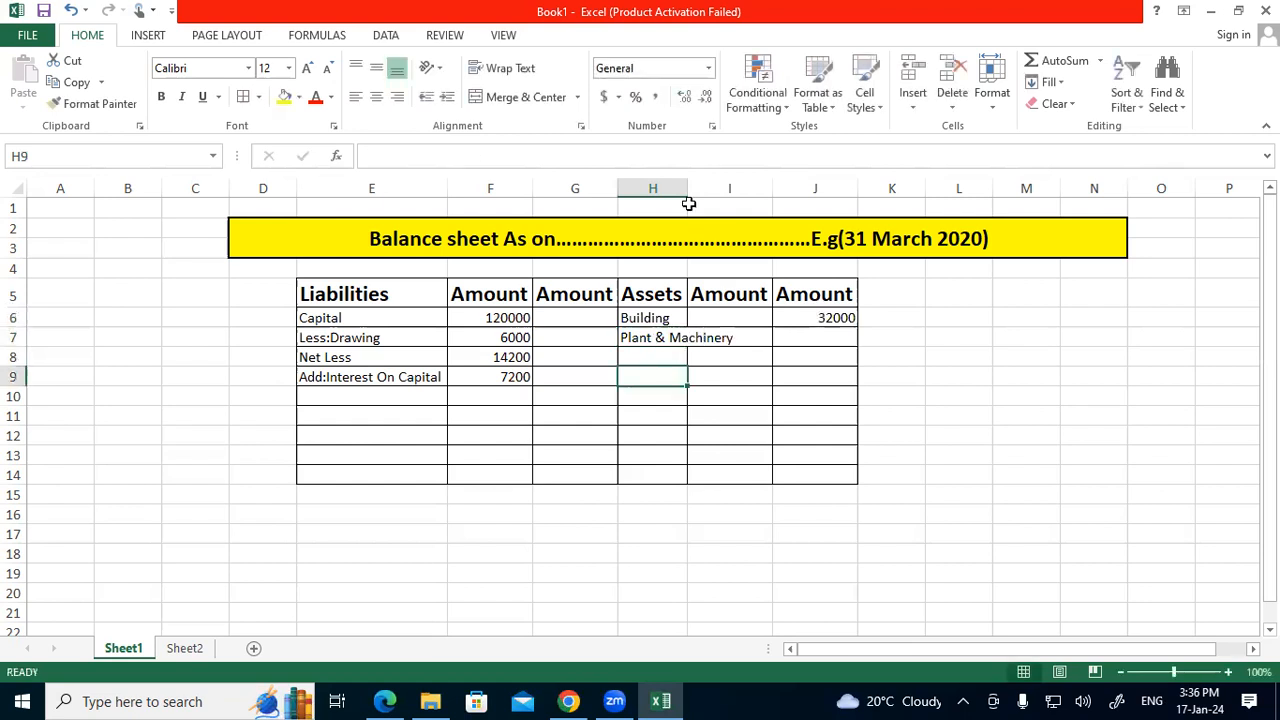
double_click(688, 183)
Enter 16500 as the Plant & Machinery amount in cell J7
left_click(872, 348)
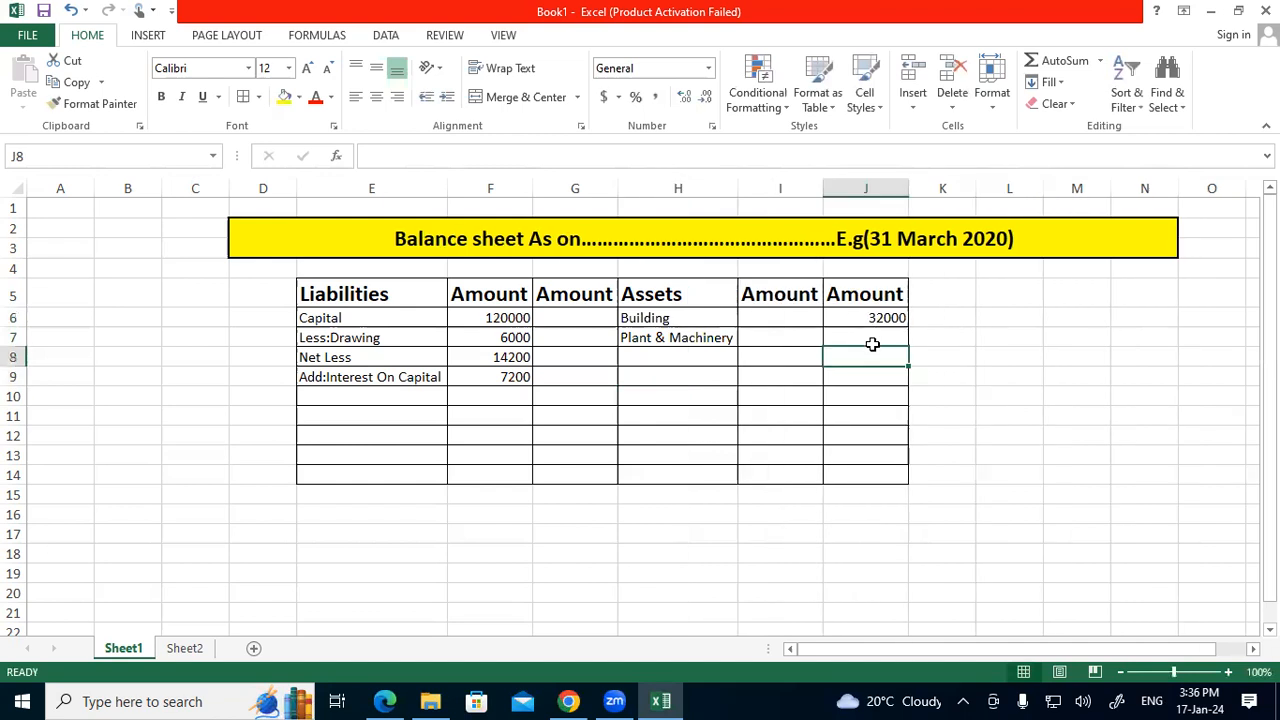
double_click(872, 339)
type("1650")
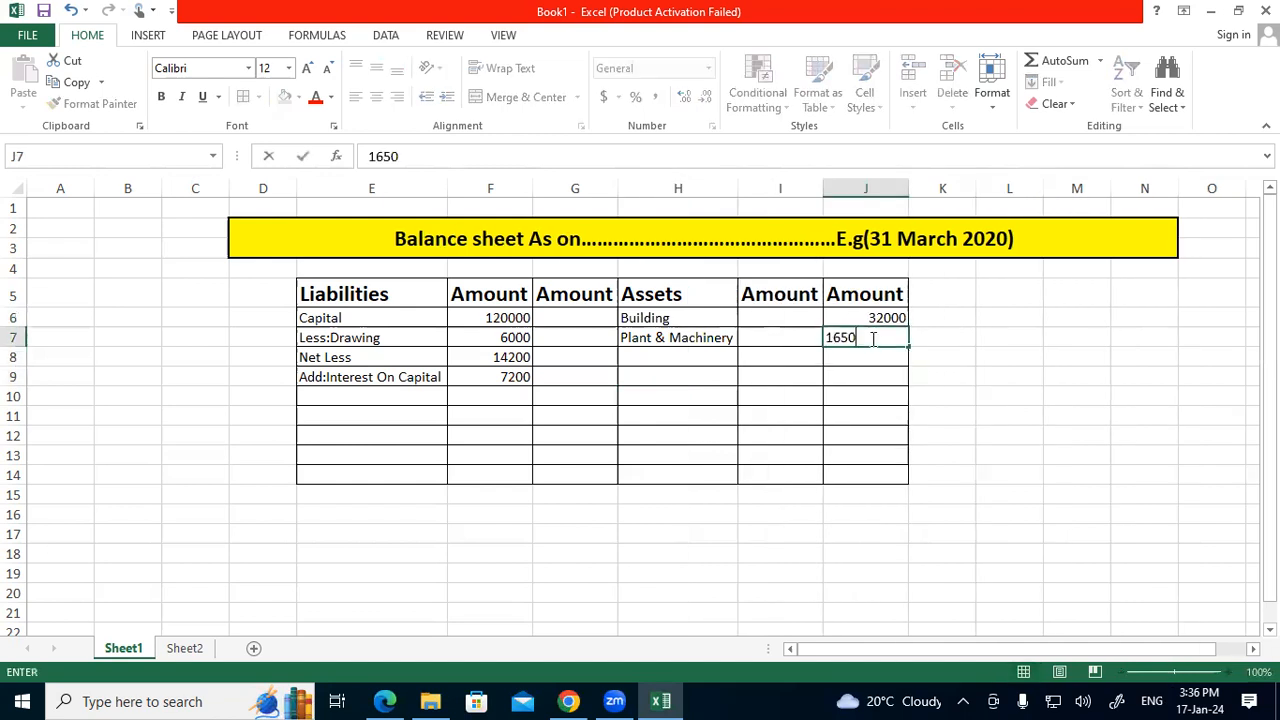
type("0")
left_click(848, 436)
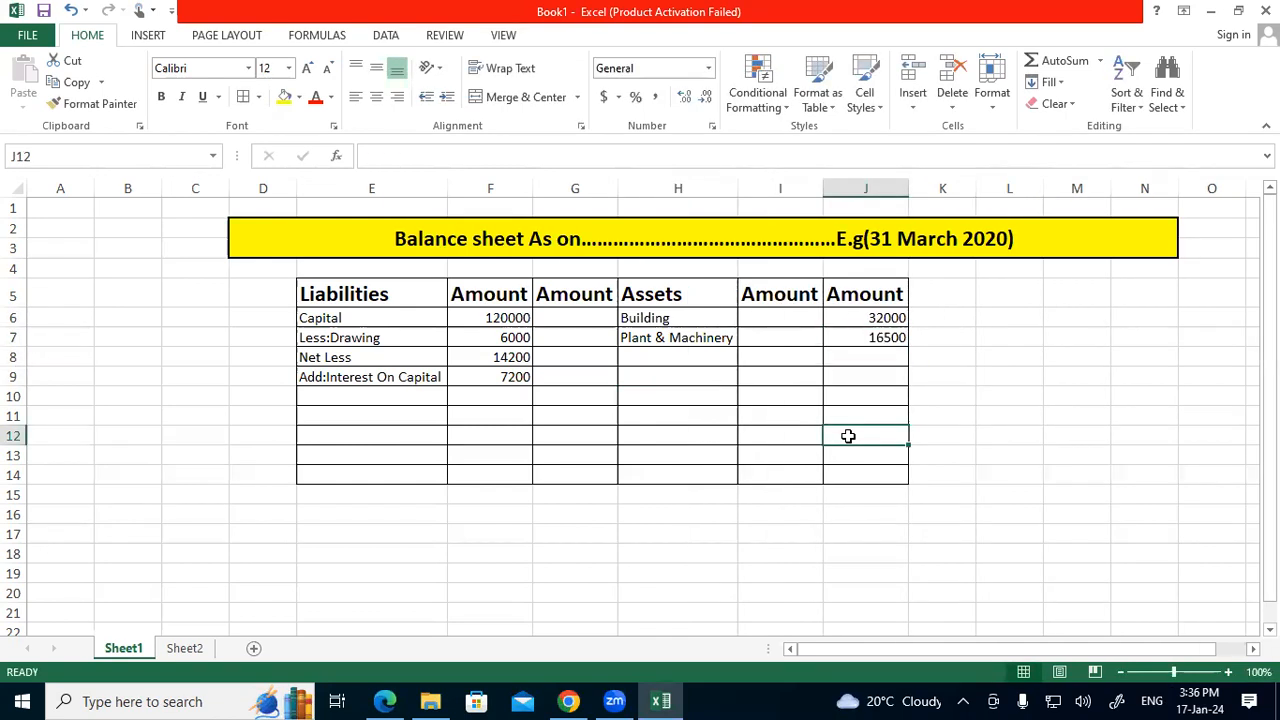
left_click(706, 432)
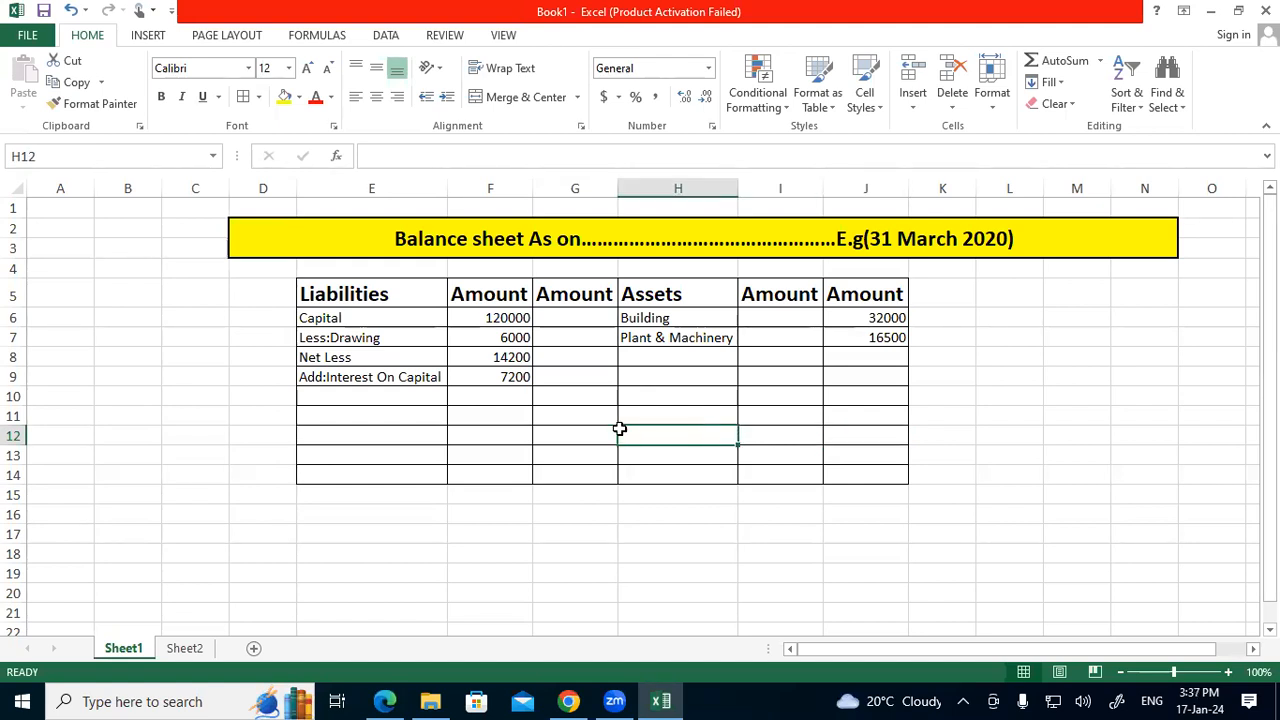
left_click(411, 397)
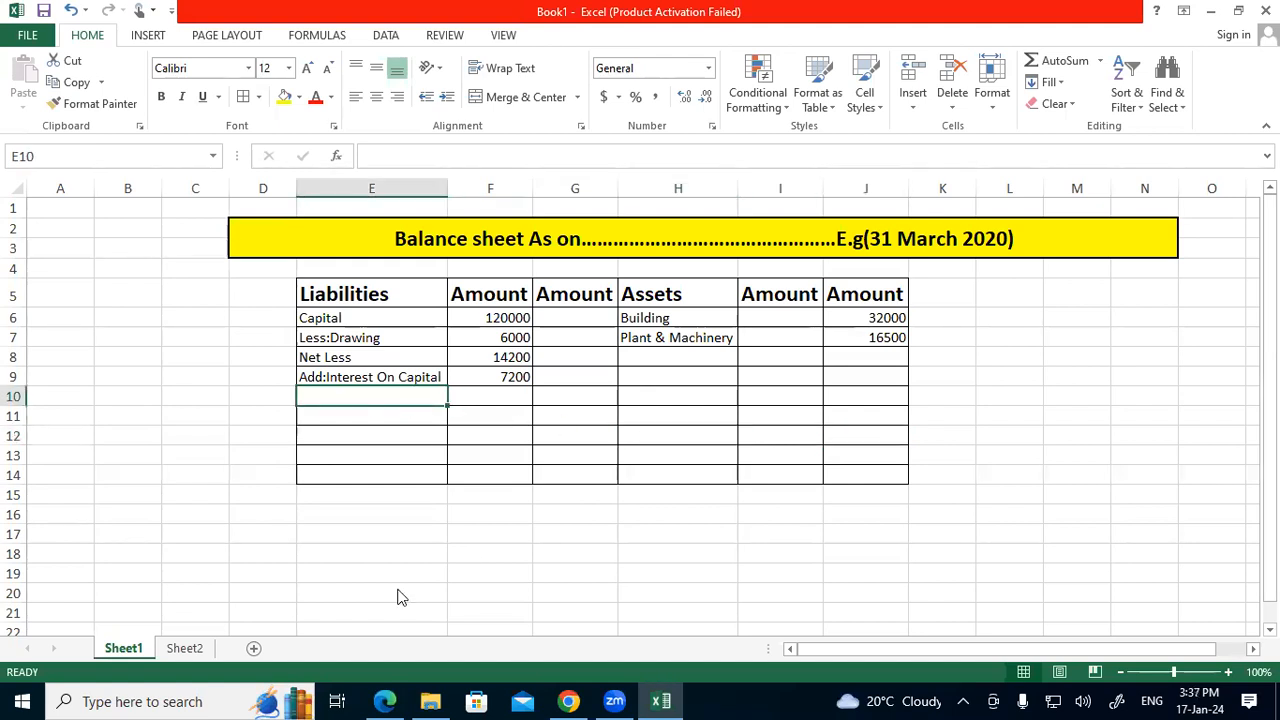
Look up the patents entry in the PDF's particulars table, and enter Patient & Trademark in cell H8 under Assets in Excel
key("alt+Tab")
scroll(400, 515, "down", 1)
left_click_drag(263, 348, 379, 352)
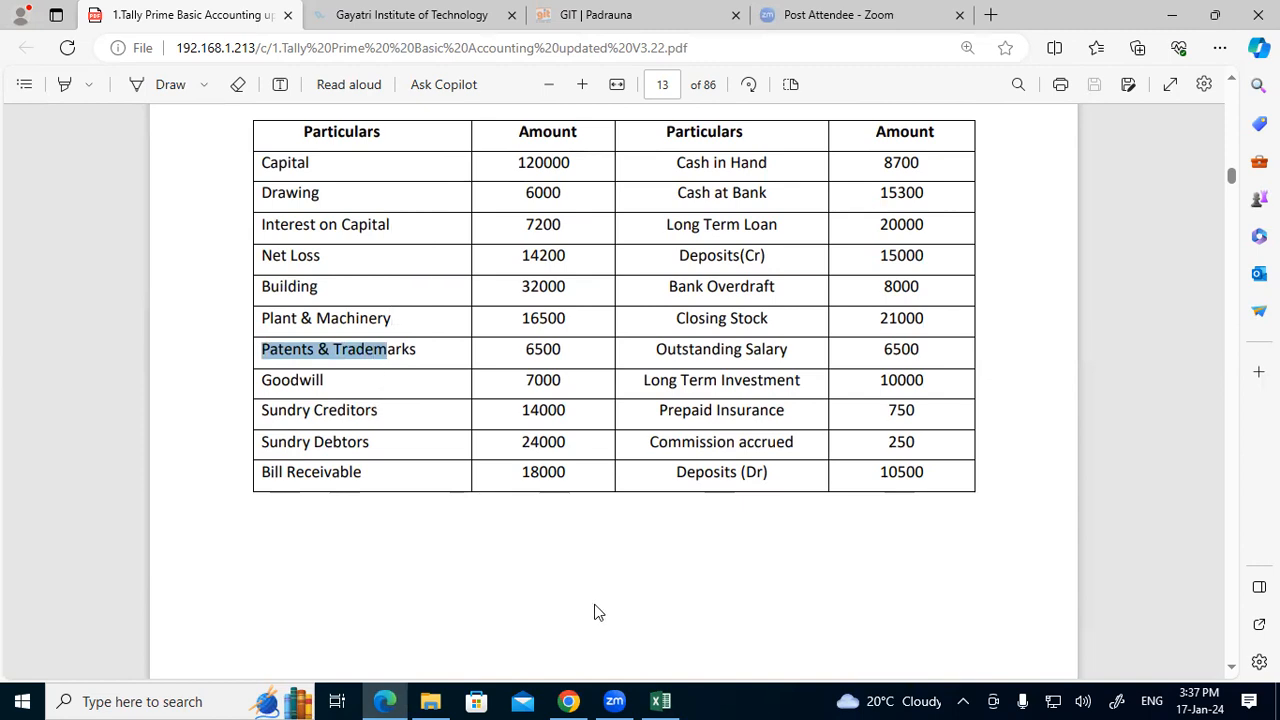
left_click(655, 700)
left_click(681, 359)
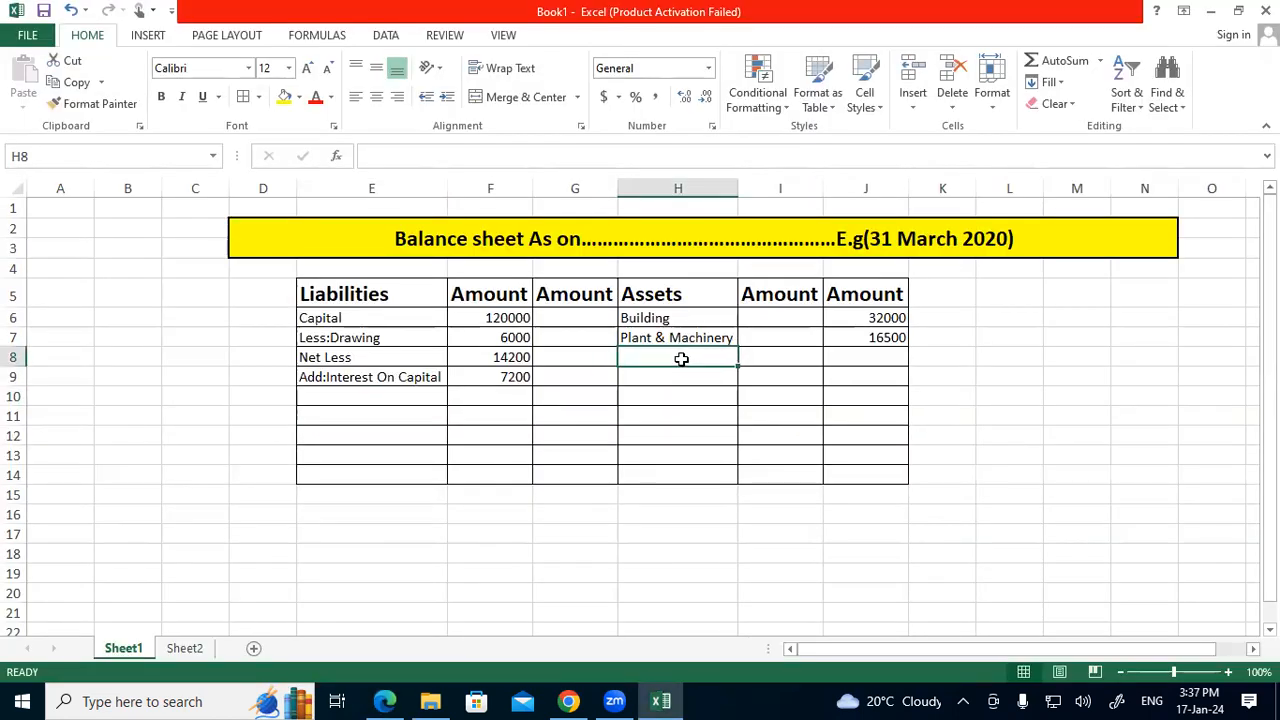
type("Par")
key("BackSpace")
type("tient ")
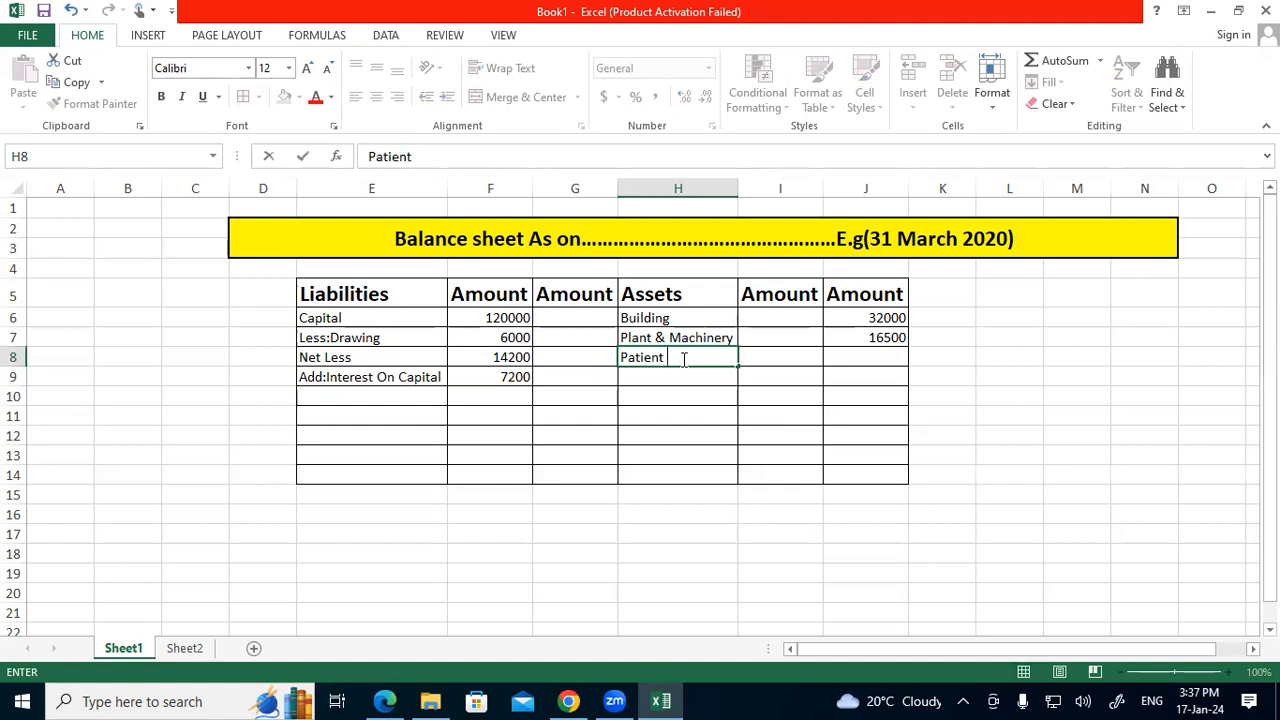
type("& Trademark")
left_click(783, 403)
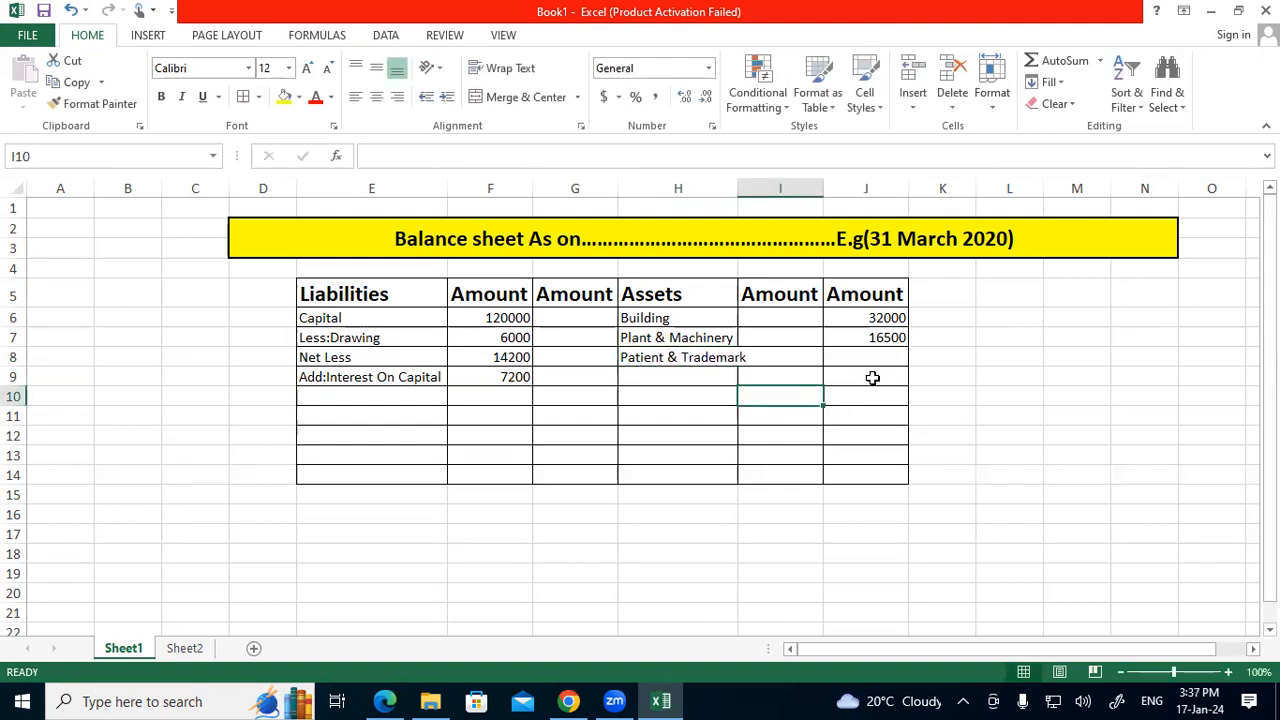
Enter 6500 as the Patient & Trademark amount in cell J8
left_click(871, 357)
type("6500")
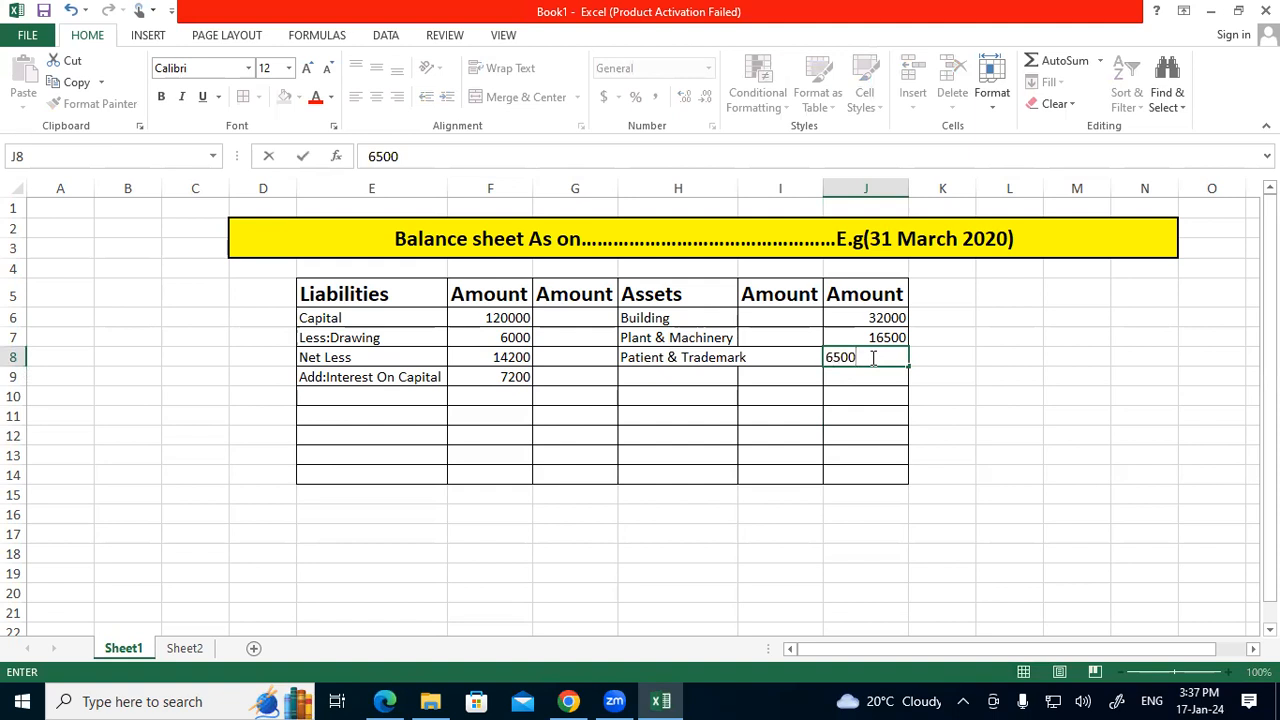
left_click(734, 428)
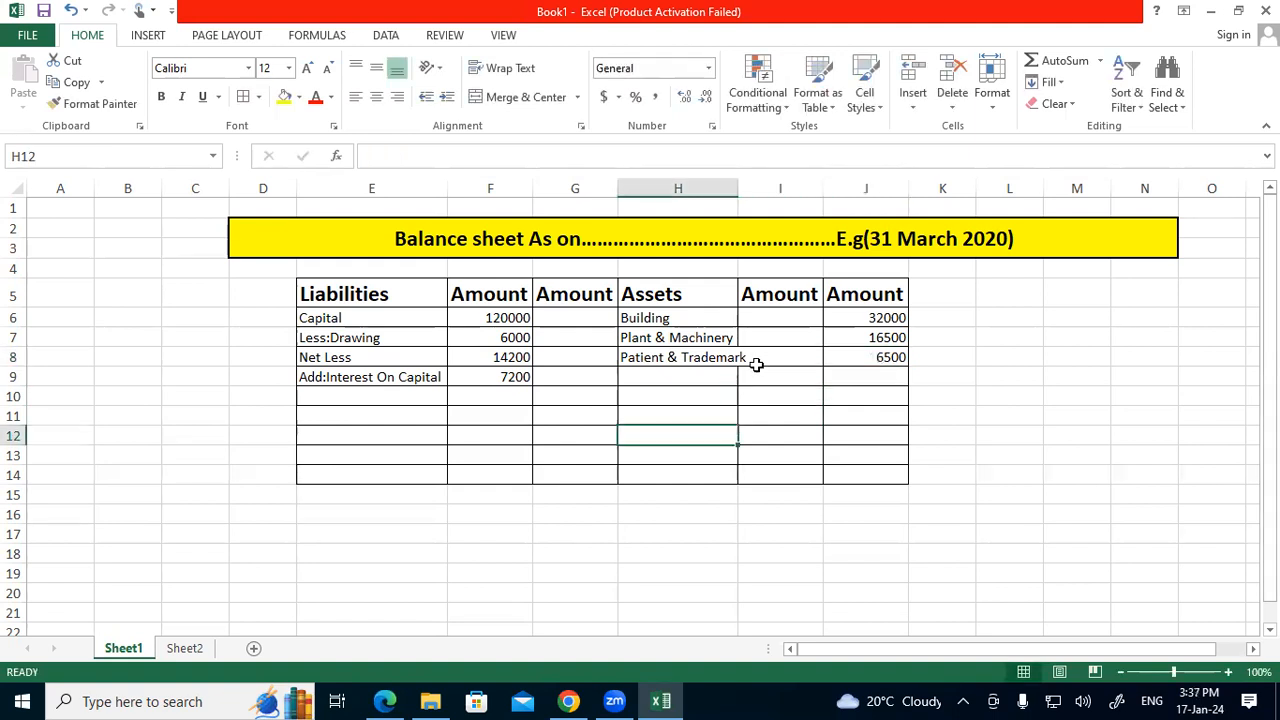
left_click(702, 358)
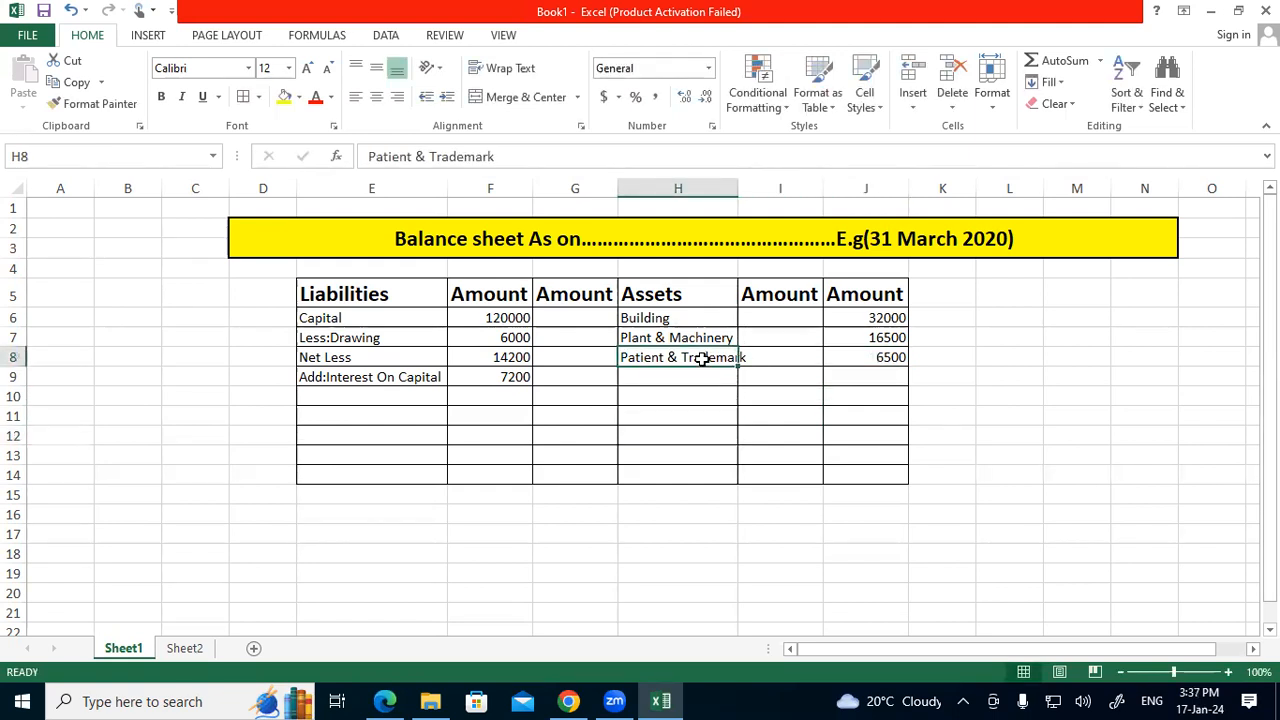
Correct the label in cell E8 under Liabilities to read Less: Net Loss
double_click(302, 357)
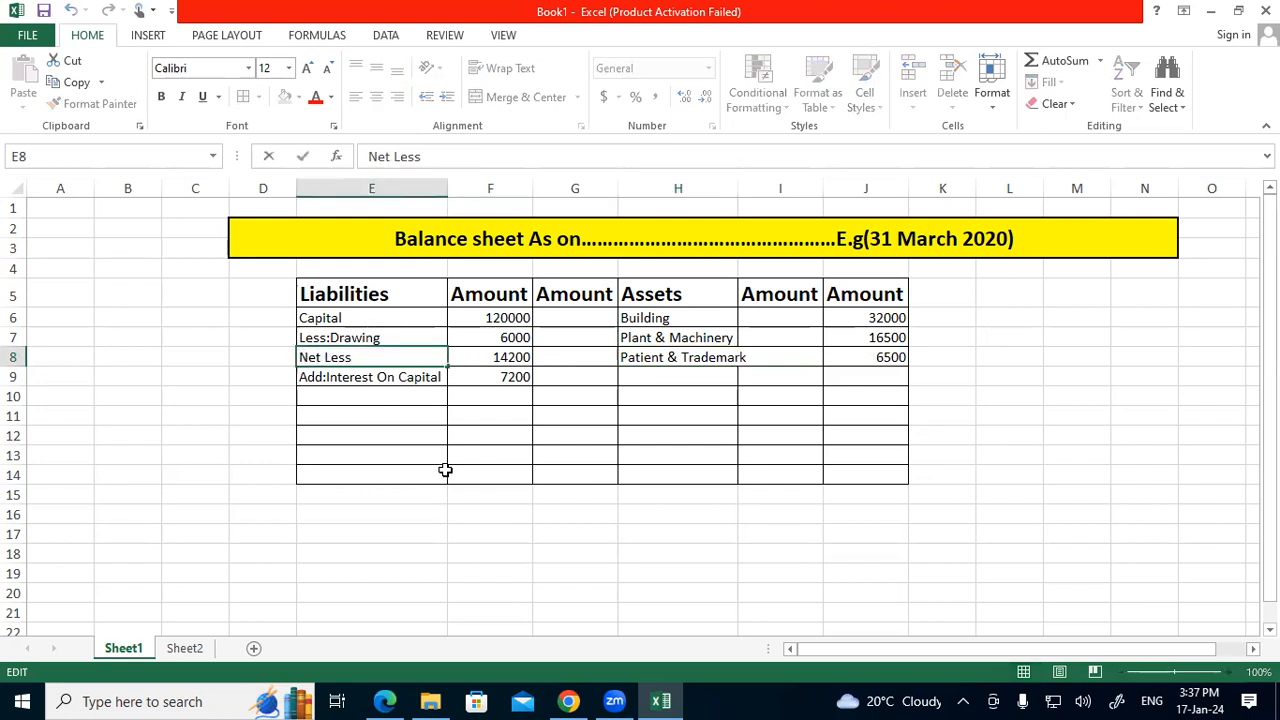
type("Less")
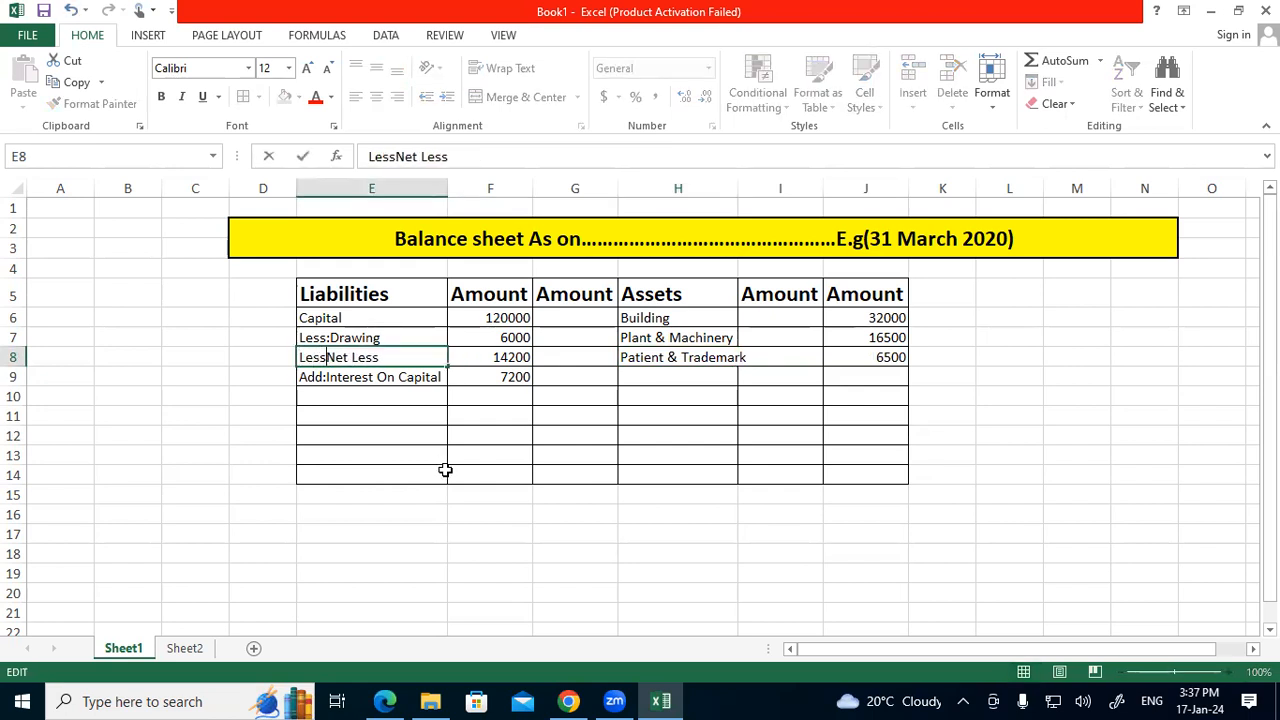
type(":")
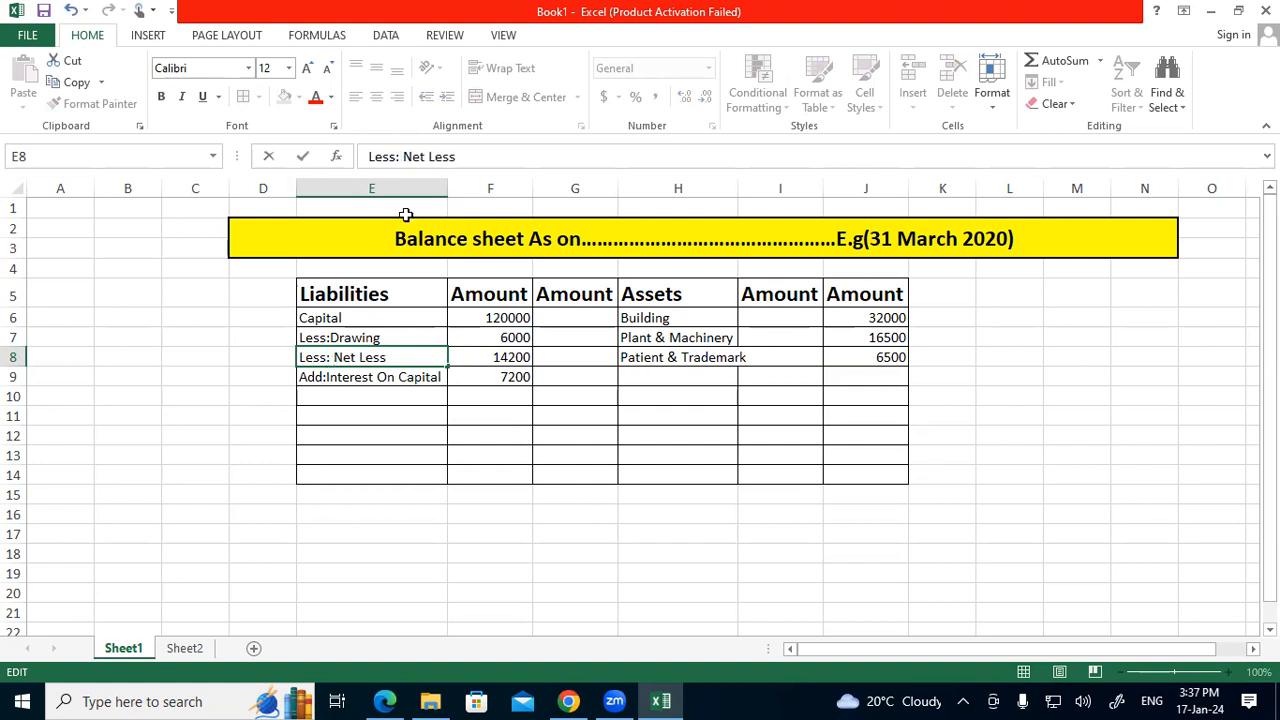
left_click(876, 357)
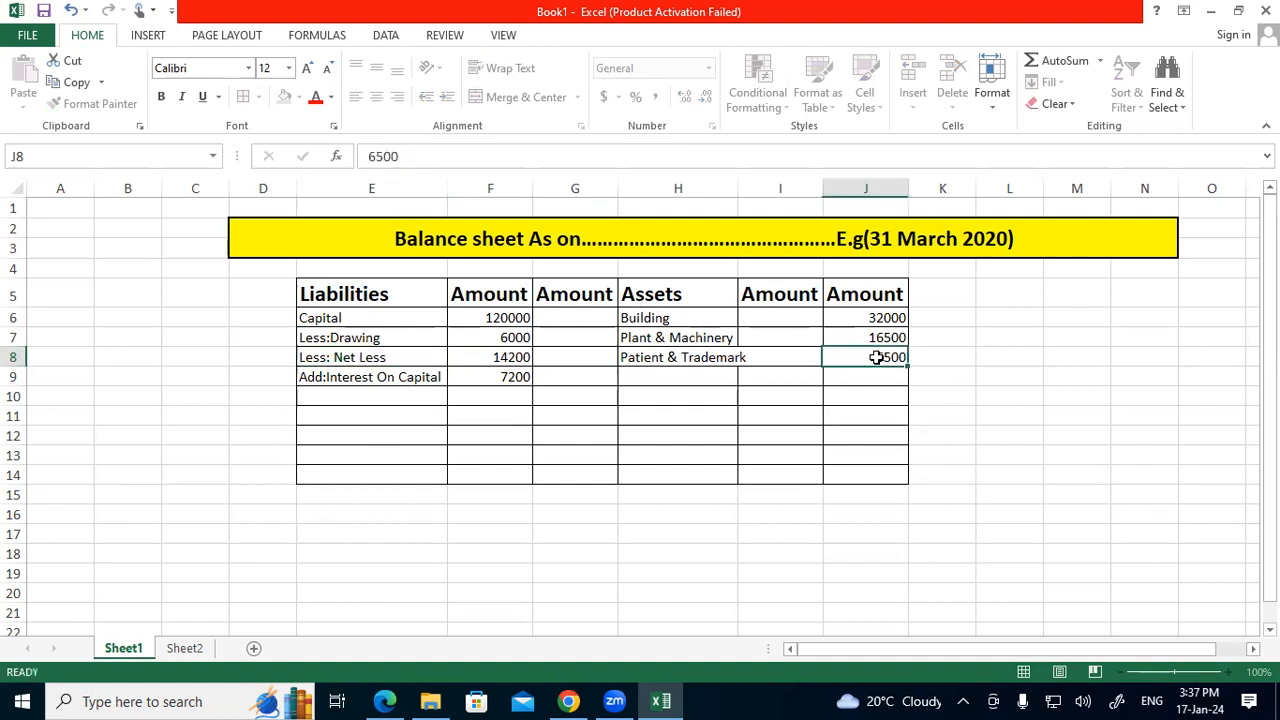
double_click(373, 358)
key("BackSpace")
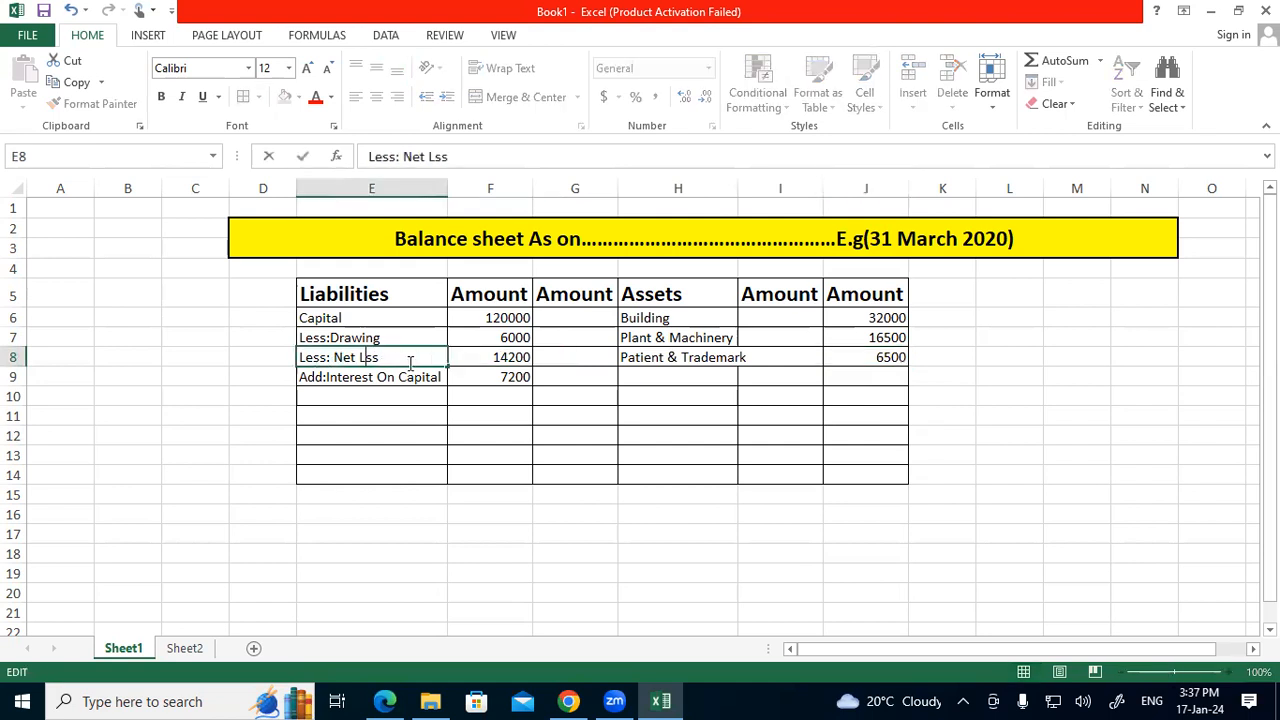
type("o")
left_click(335, 395)
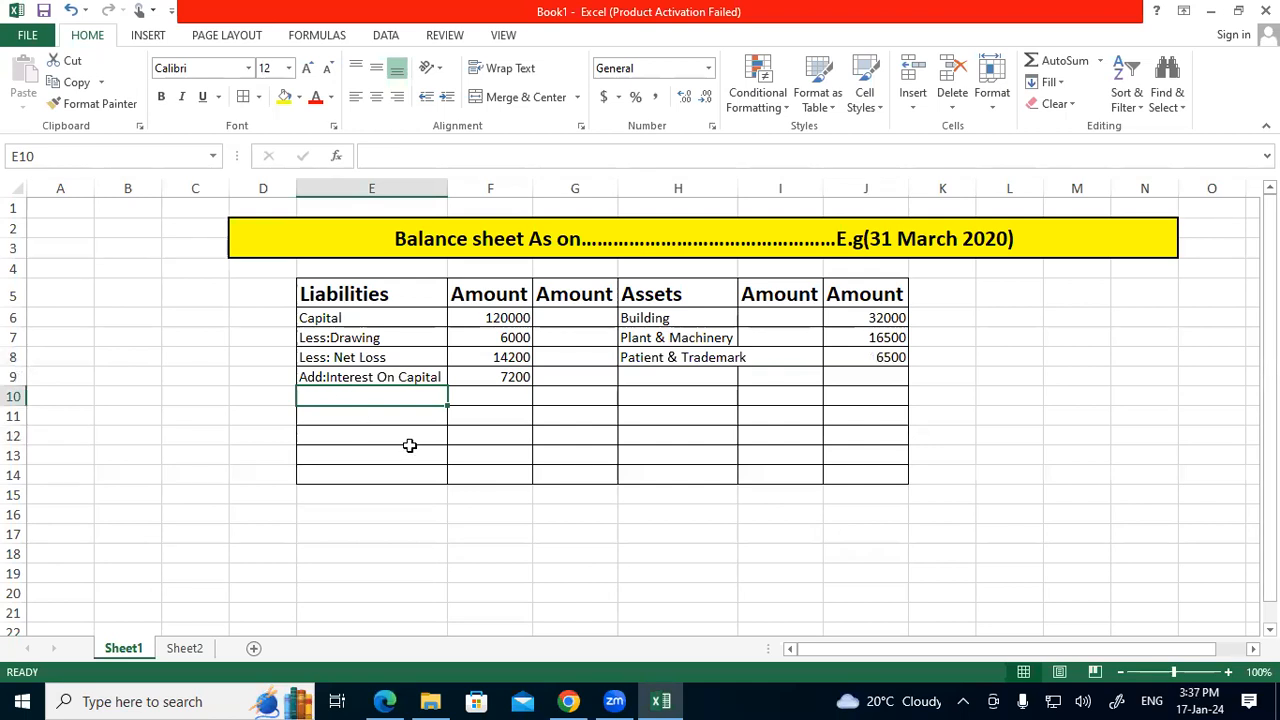
Look up the goodwill entry in the PDF, and enter Goodwill in H9 under Assets with the amount 7000 in J9
left_click(392, 700)
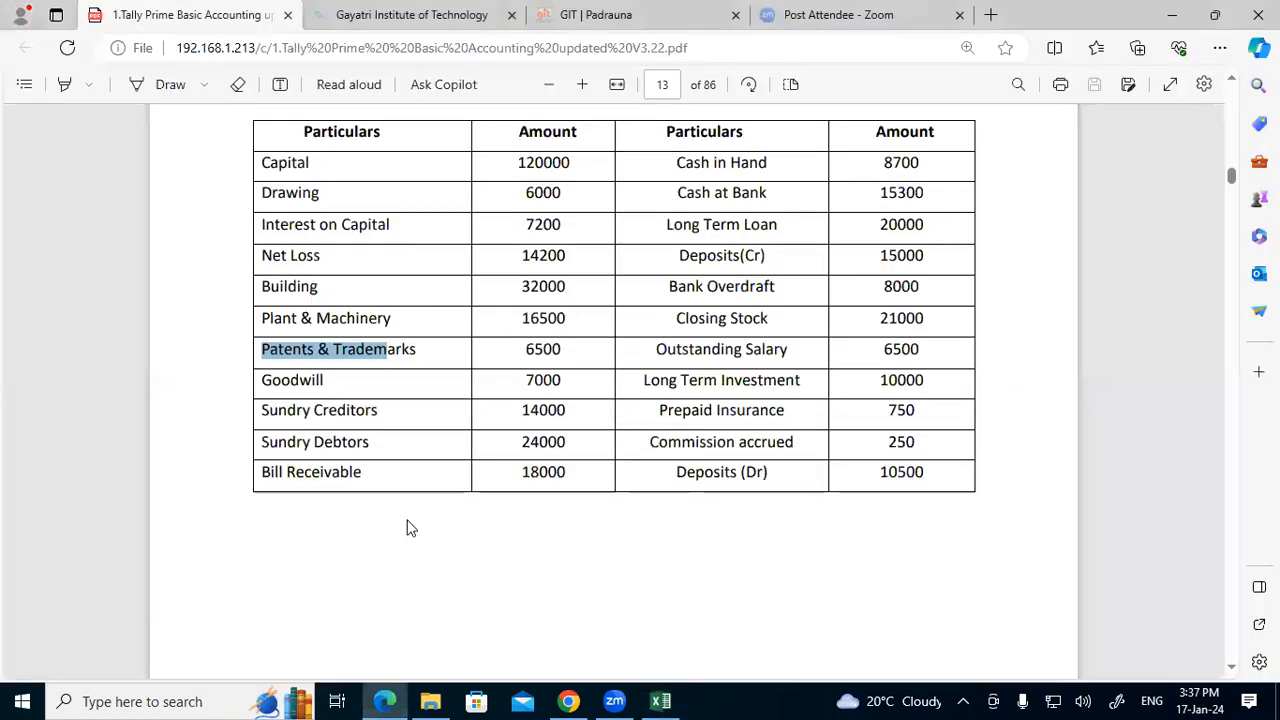
left_click_drag(261, 381, 318, 390)
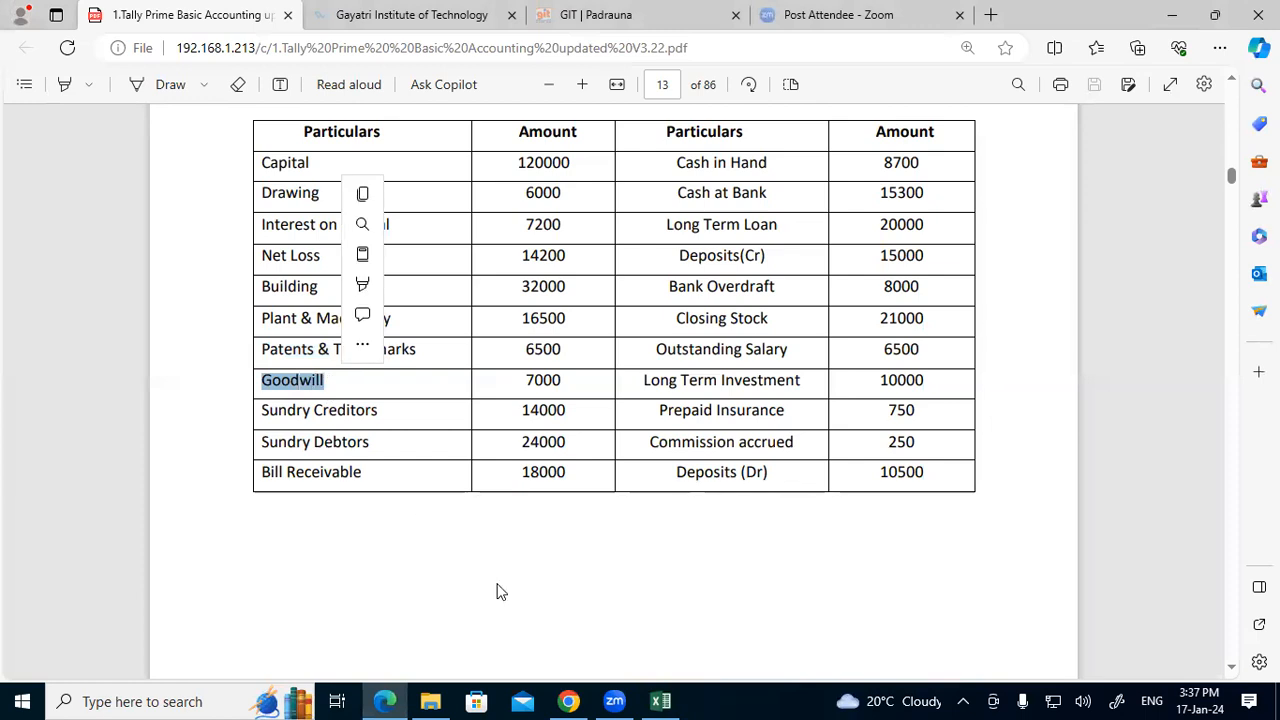
key("alt+Tab")
type("Goodwill")
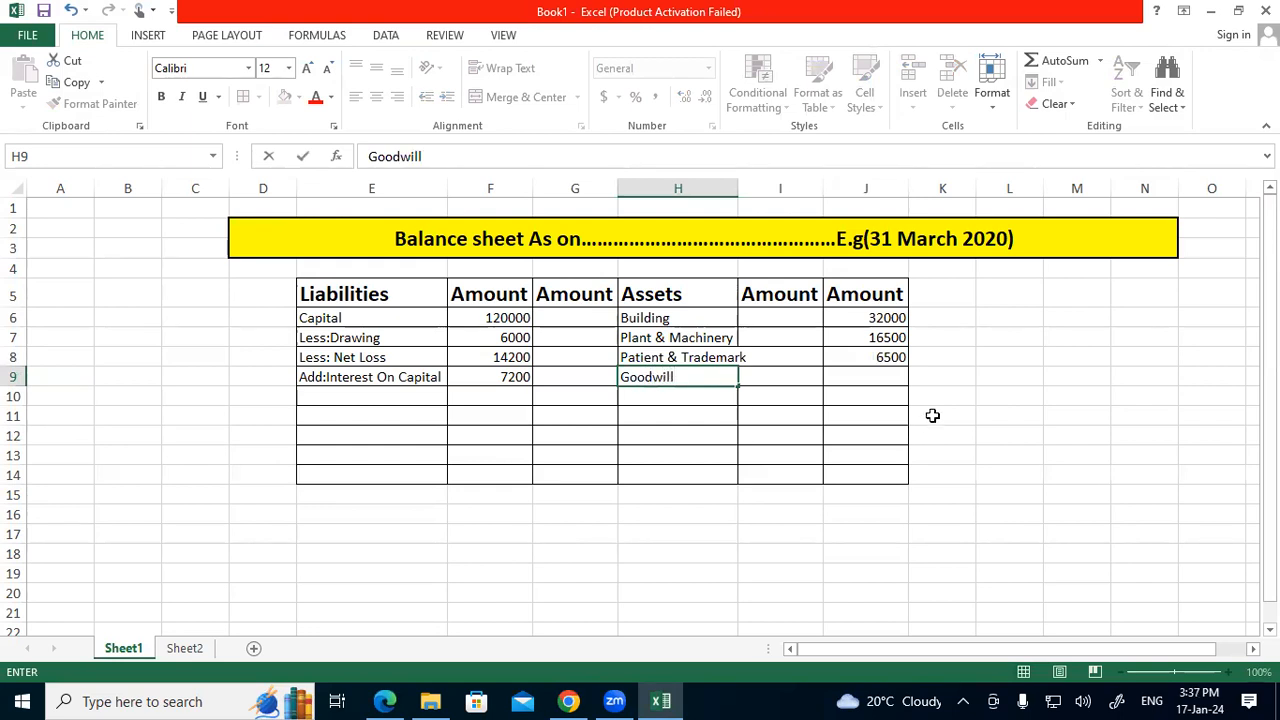
left_click(884, 377)
type("7000")
left_click(338, 392)
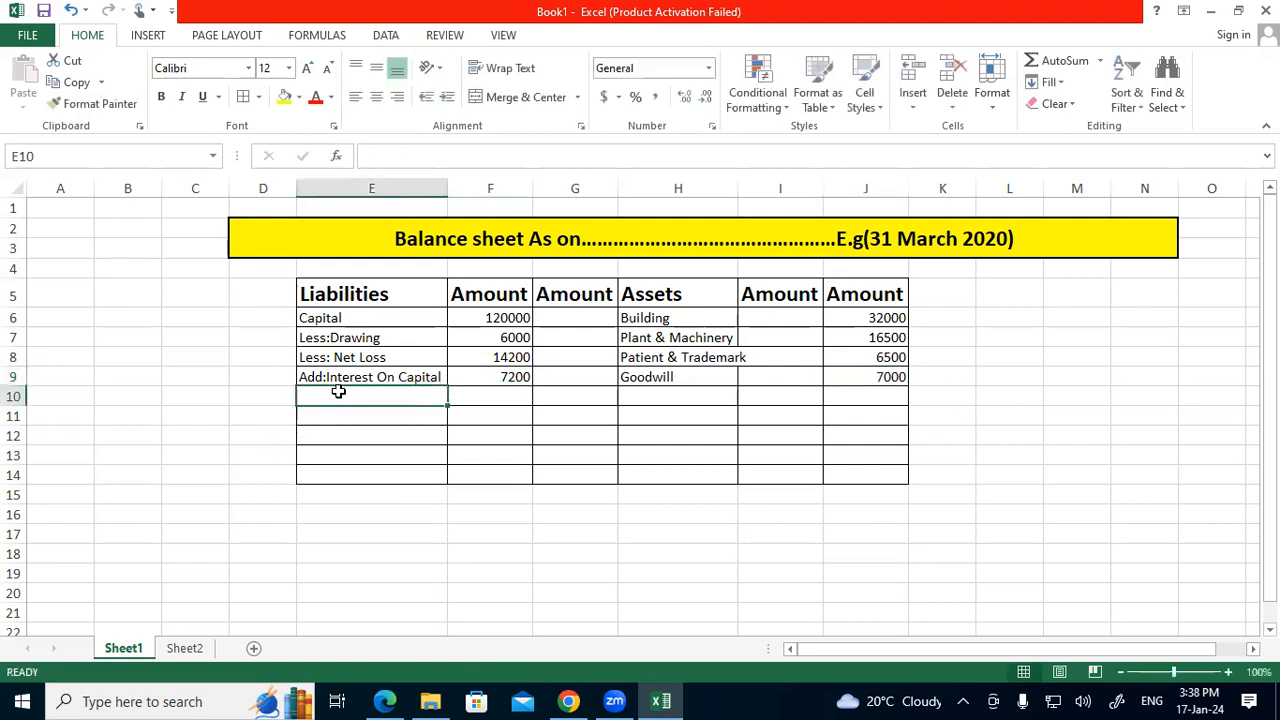
Copy the Sundry Creditors entry in the PDF's particulars table and examine where it belongs in the solved balance sheet on page 14
left_click(384, 701)
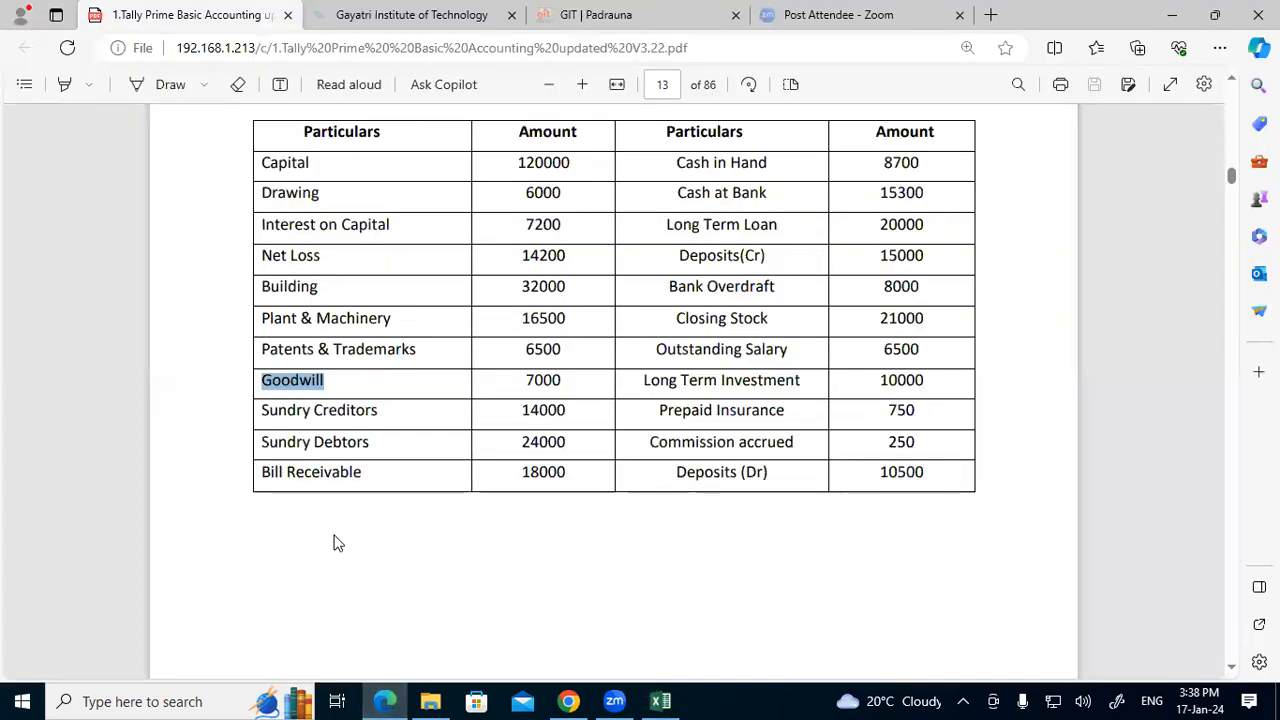
left_click_drag(259, 410, 376, 412)
key("ctrl+c")
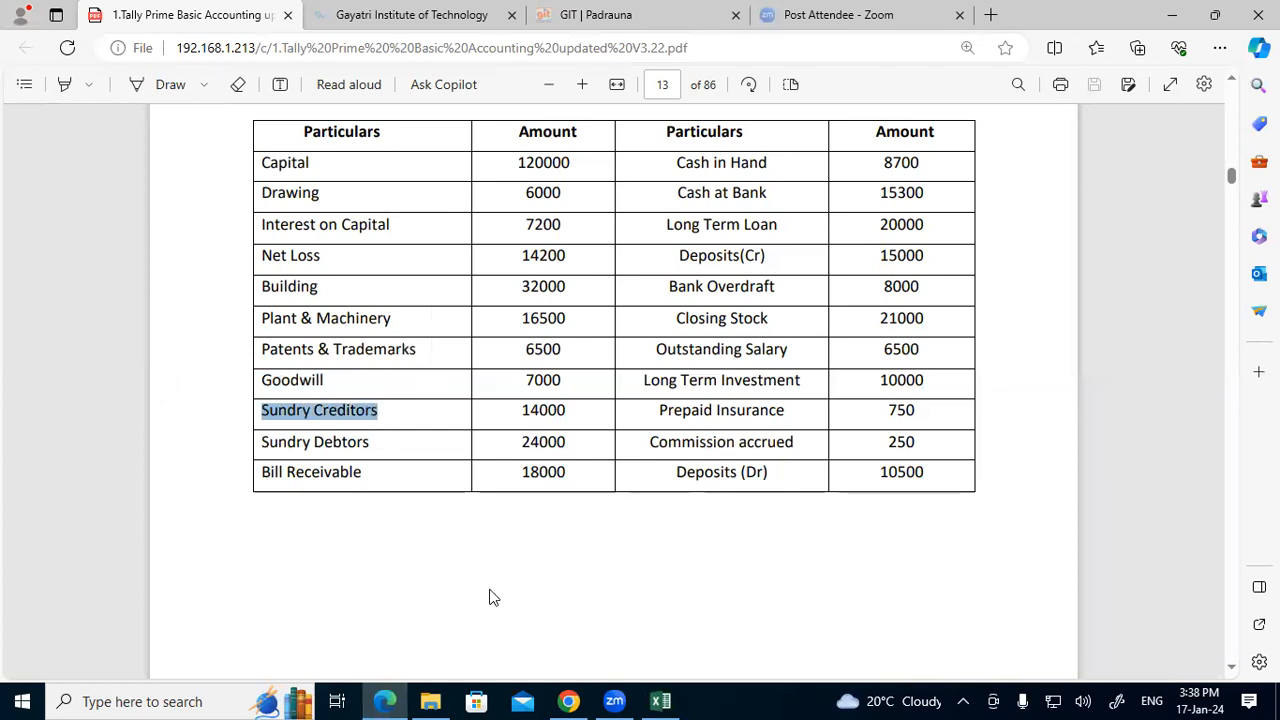
scroll(546, 583, "down", 3)
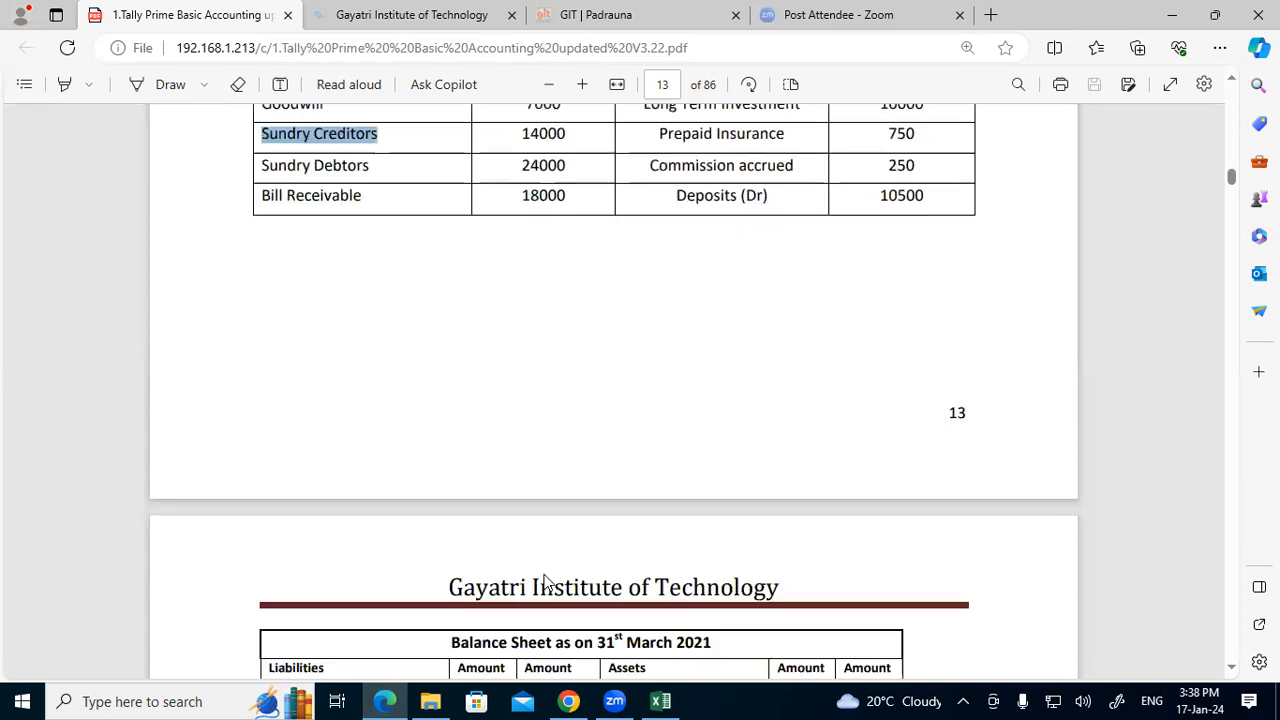
scroll(546, 583, "down", 3)
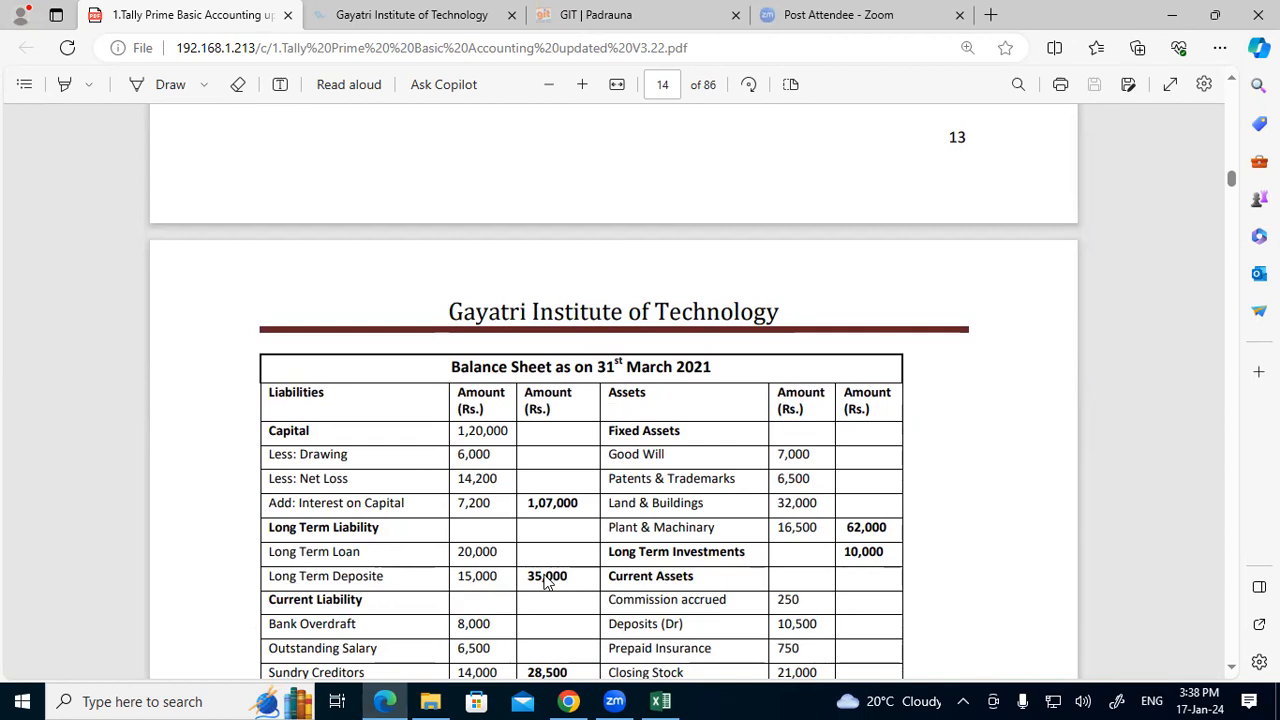
scroll(546, 583, "up", 1)
scroll(546, 583, "up", 1)
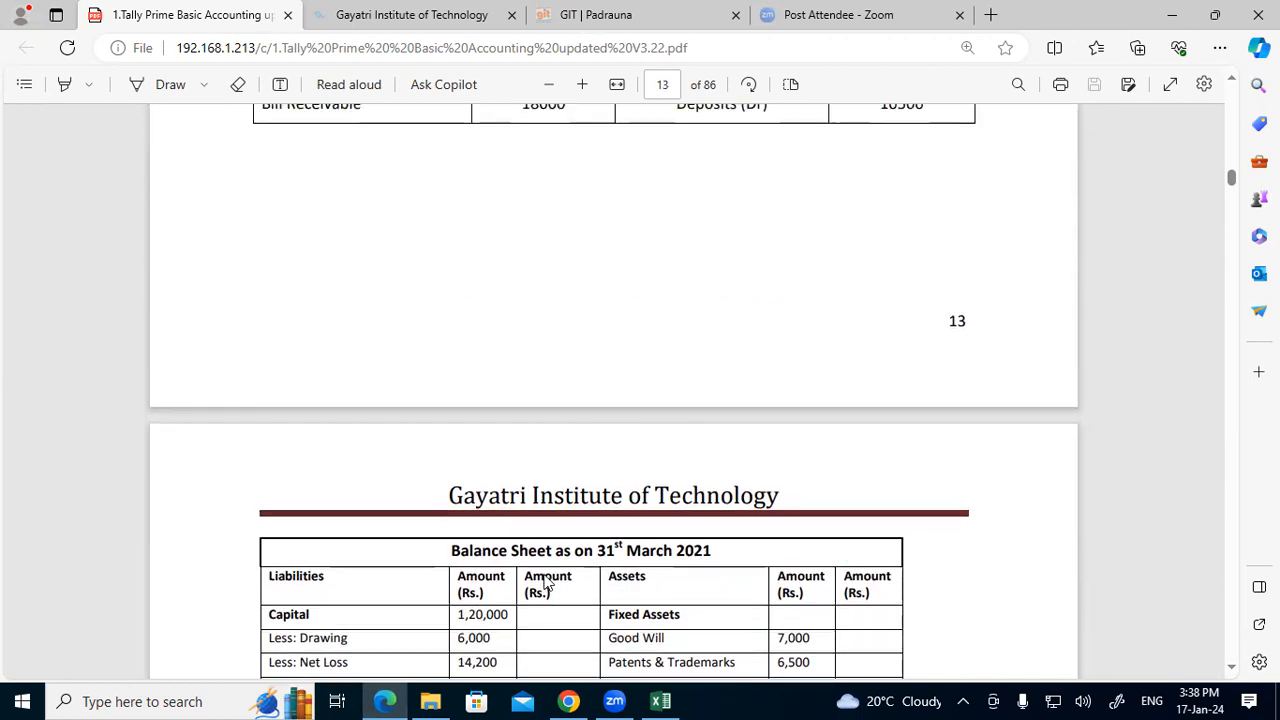
scroll(546, 583, "up", 3)
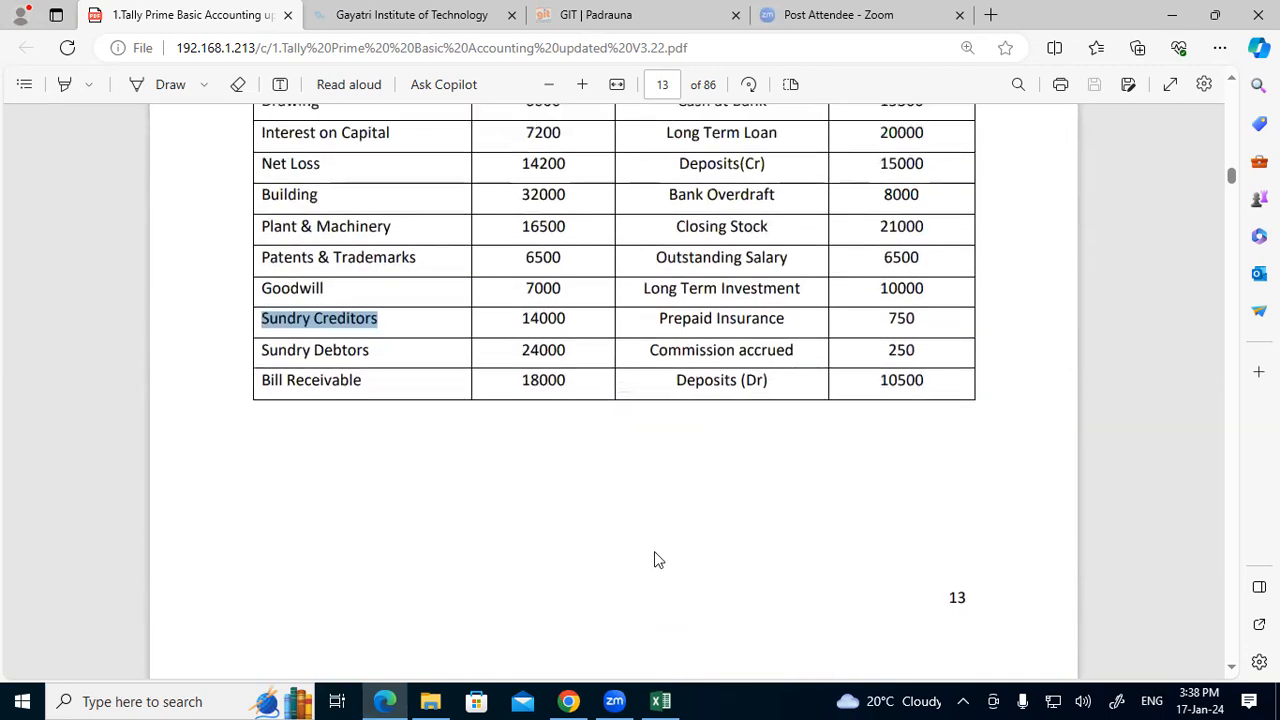
Switch back to Excel and enter Sundry Creditor in cell E10 under Liabilities
left_click(660, 701)
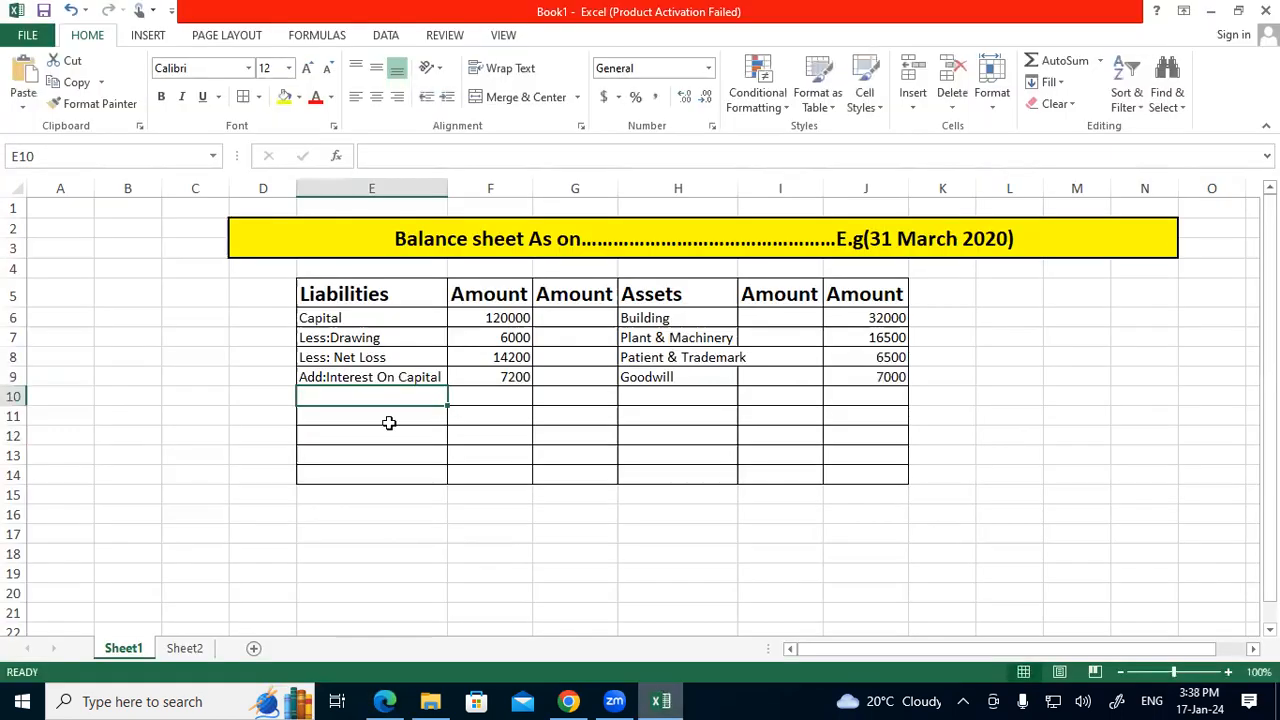
type("sum")
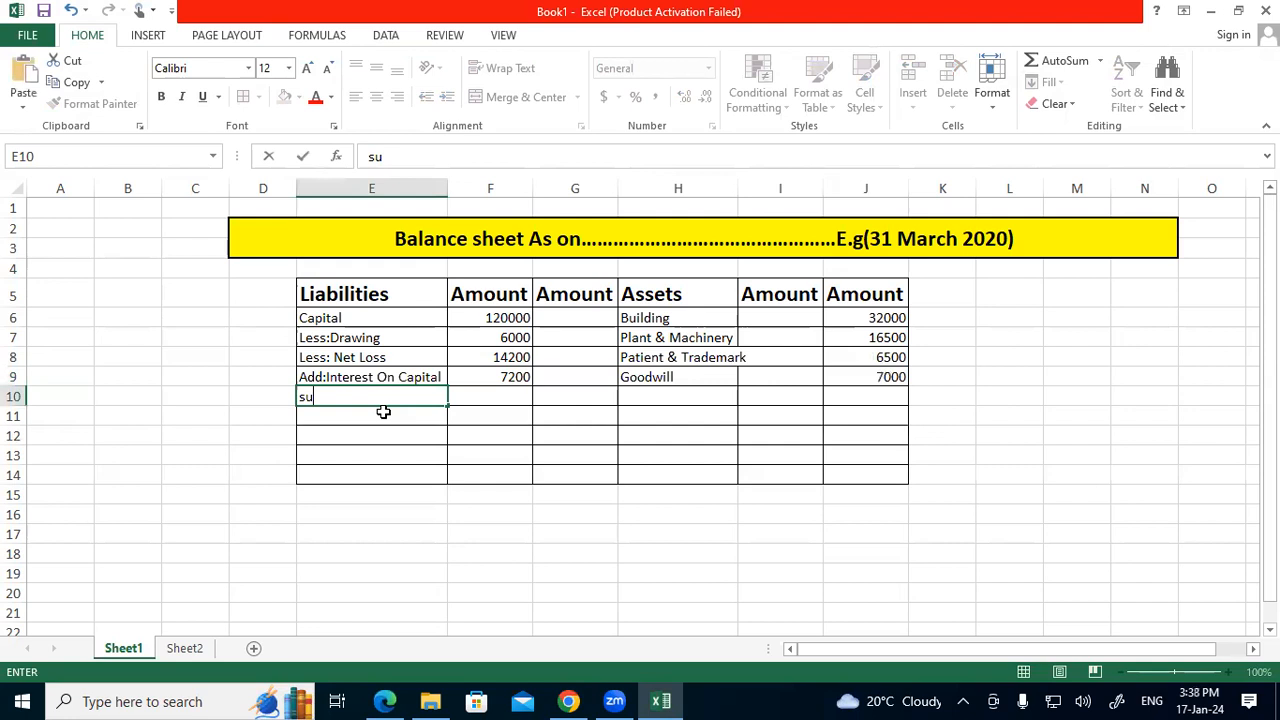
key("BackSpace")
key("BackSpace")
key("BackSpace")
type("Sundry Creditor")
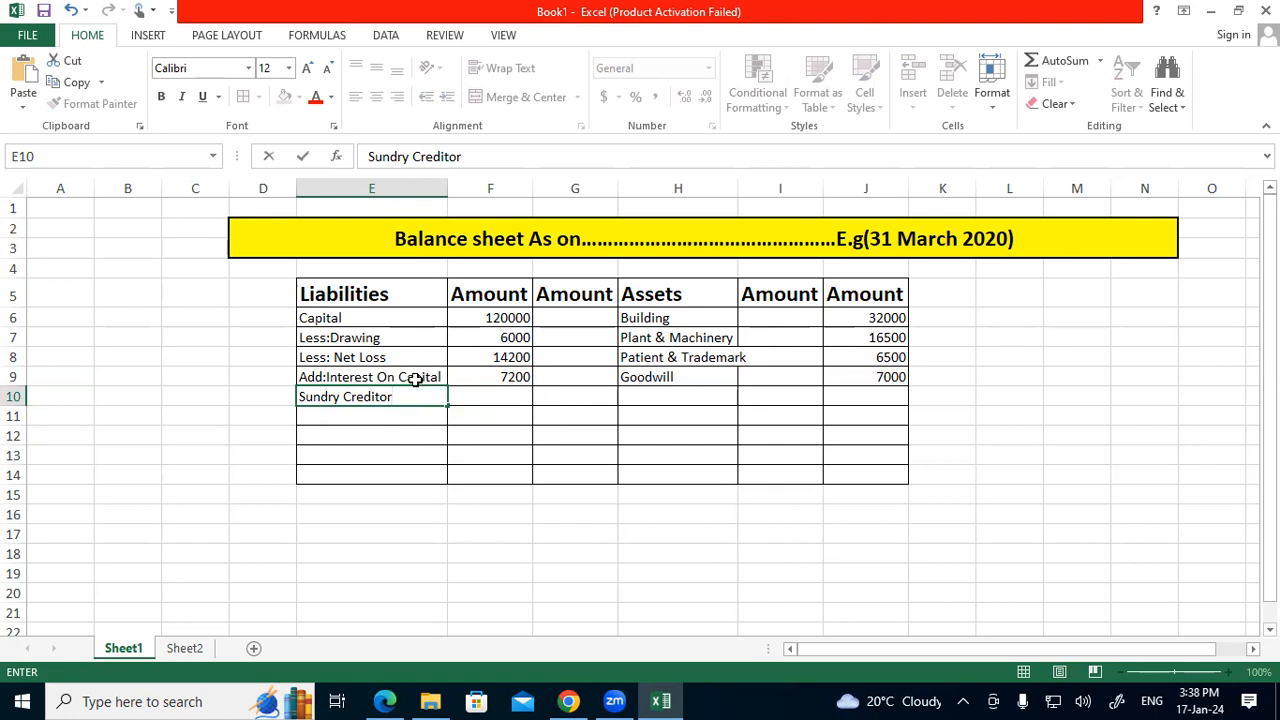
left_click(363, 430)
Move the Sundry Creditor label from cell E10 to E11, leaving a blank row below Interest On Capital
left_click(370, 396)
right_click(370, 396)
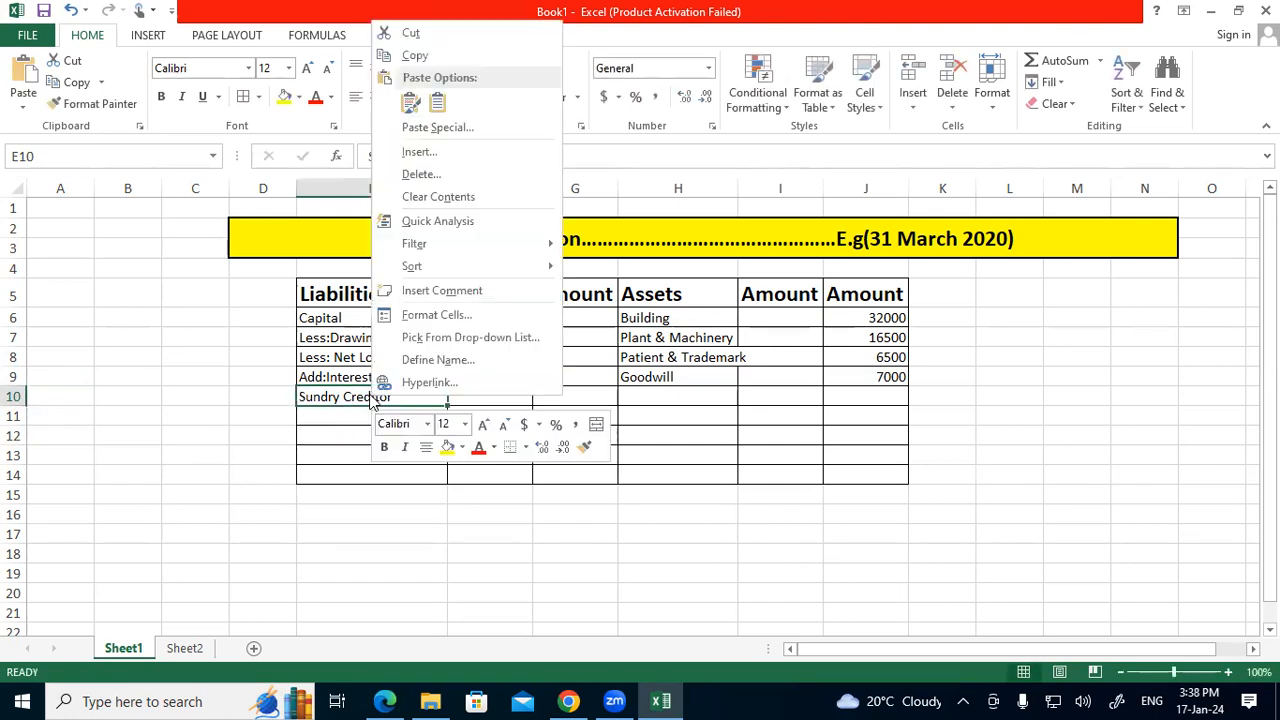
left_click(420, 37)
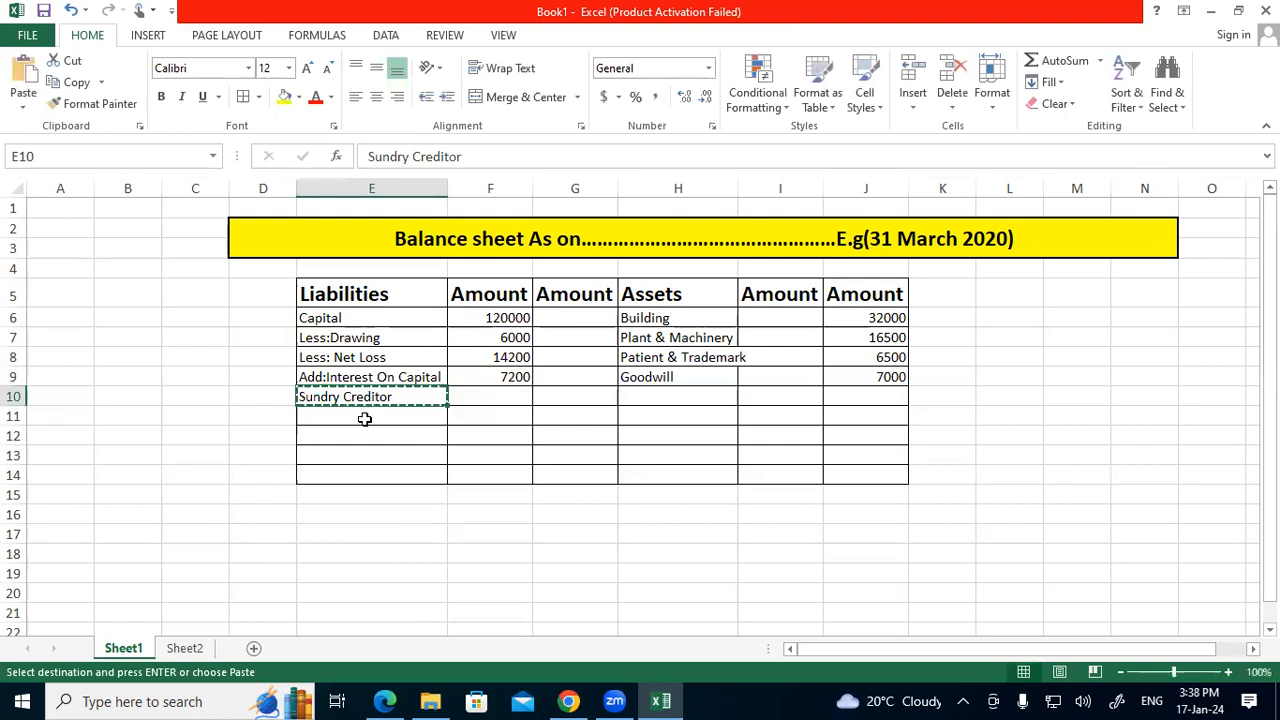
left_click(364, 419)
key("ctrl+v")
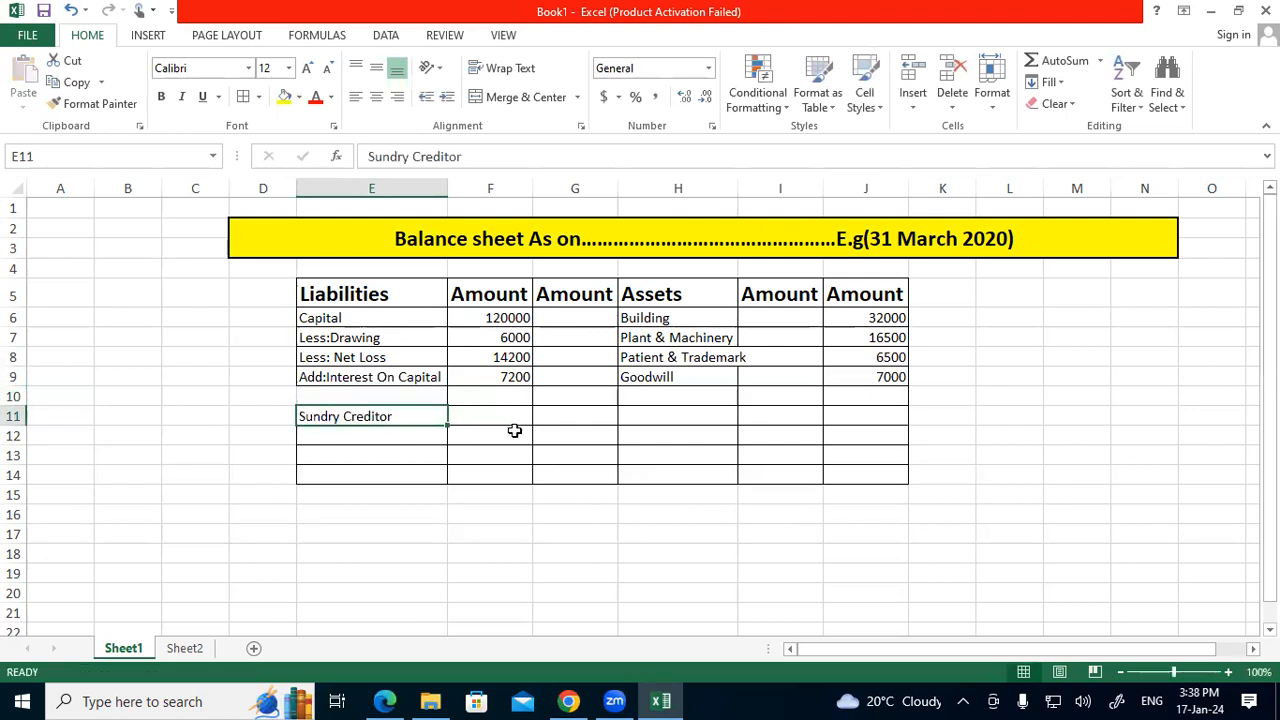
Enter 14000 as the Sundry Creditor amount in cell G11
left_click(550, 417)
type("14000")
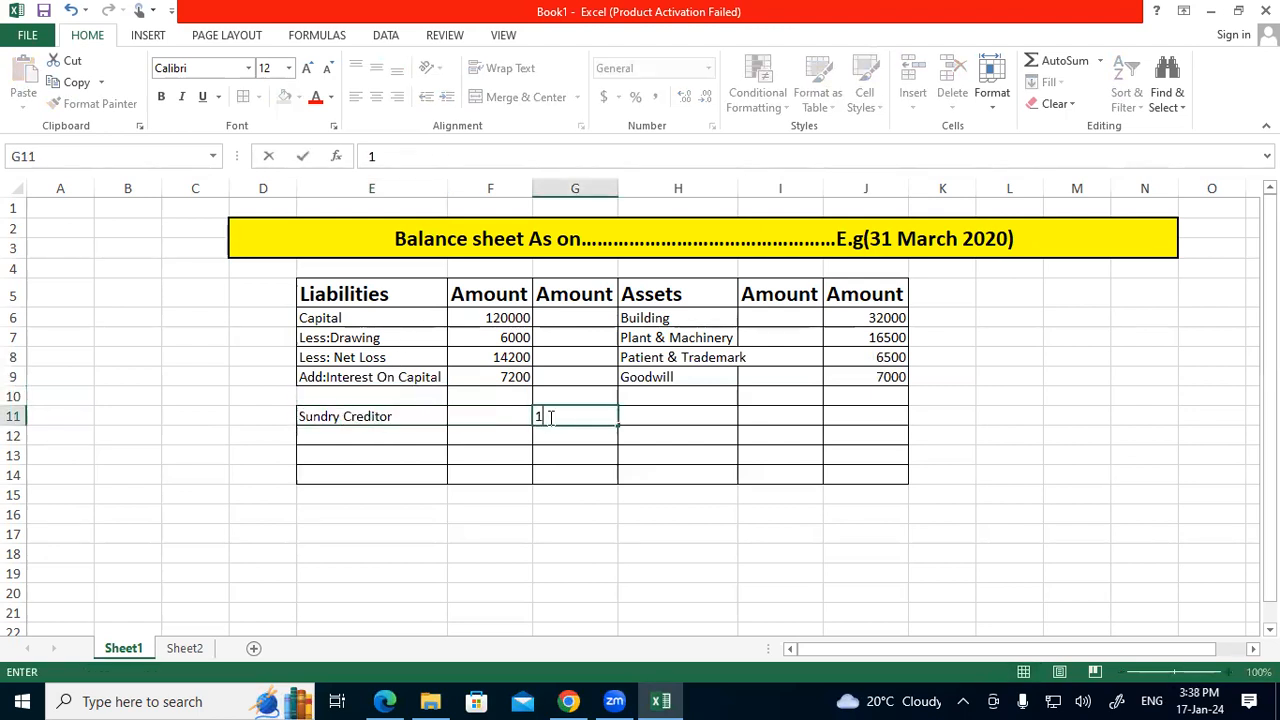
left_click(679, 447)
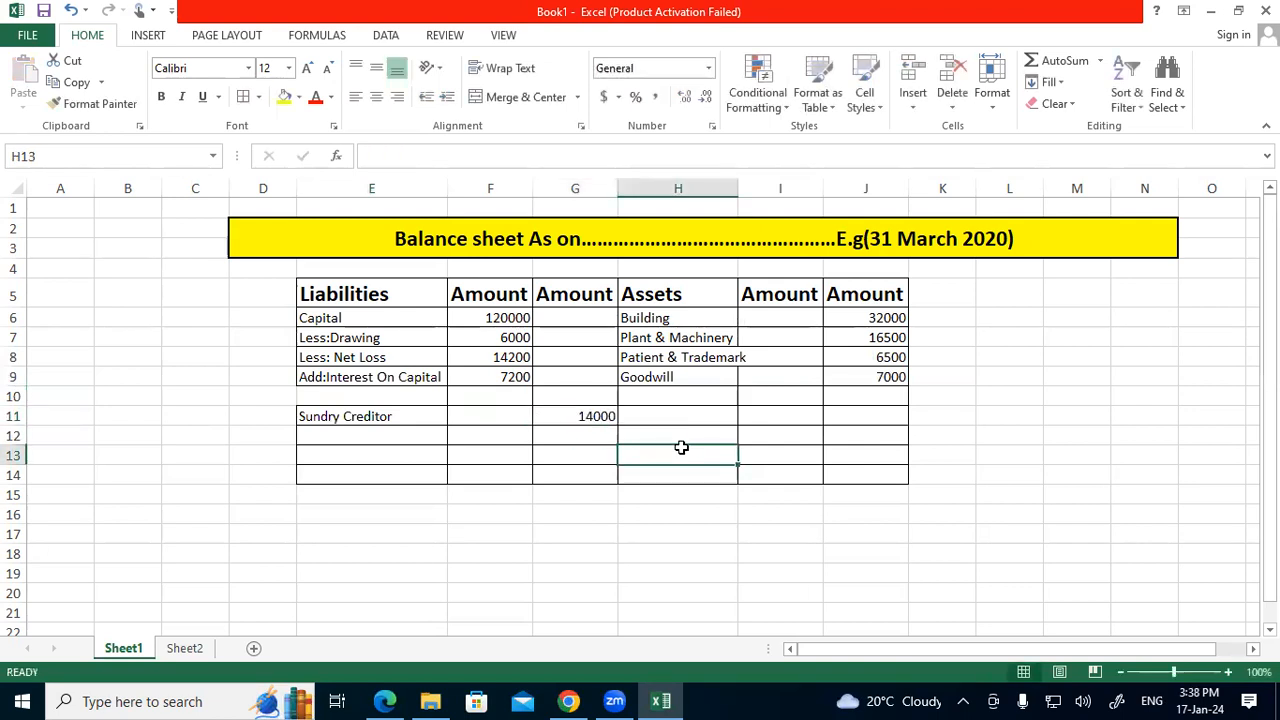
left_click_drag(400, 323, 480, 455)
left_click(709, 432)
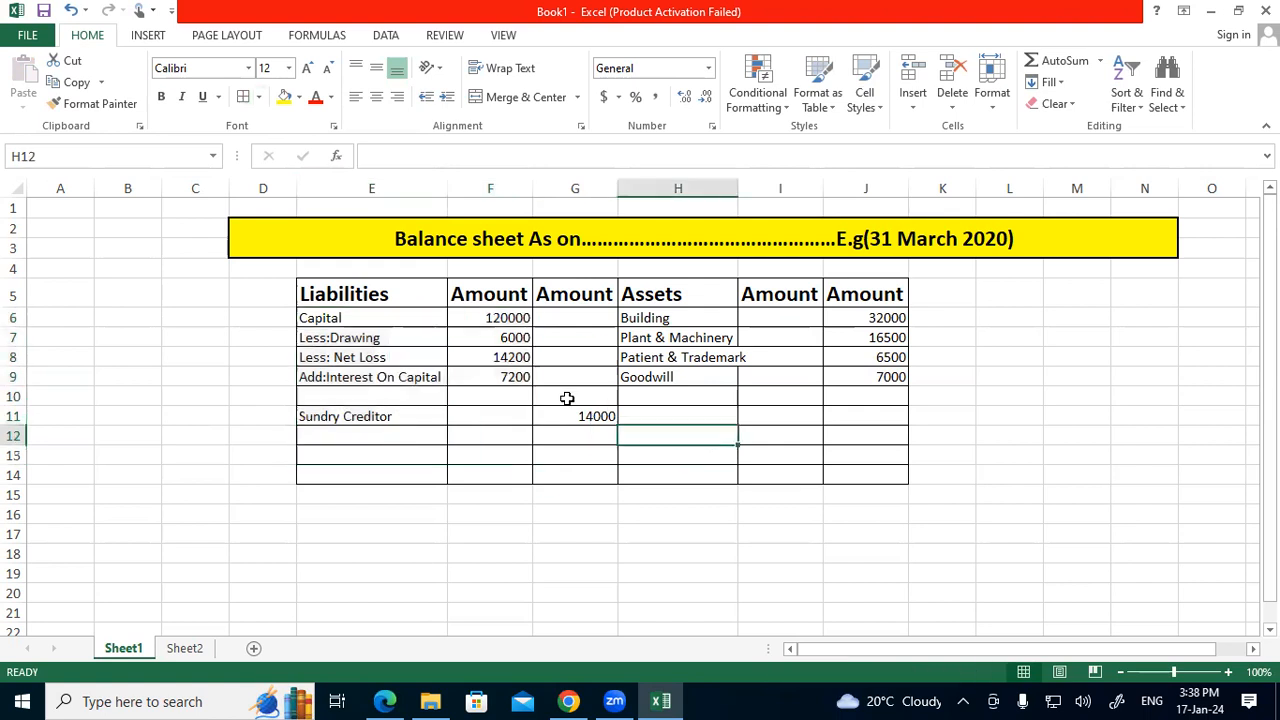
left_click(485, 317)
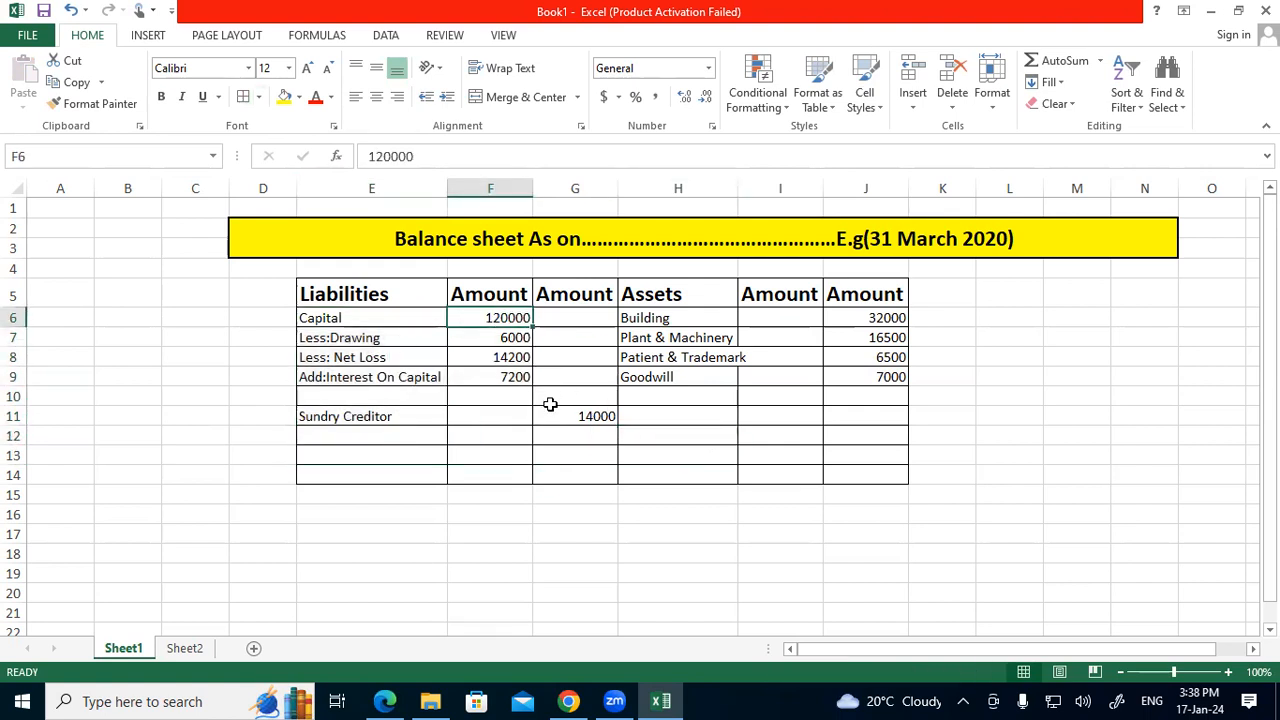
mouse_move(423, 337)
left_mouse_down()
mouse_move(428, 354)
mouse_move(476, 358)
left_mouse_up()
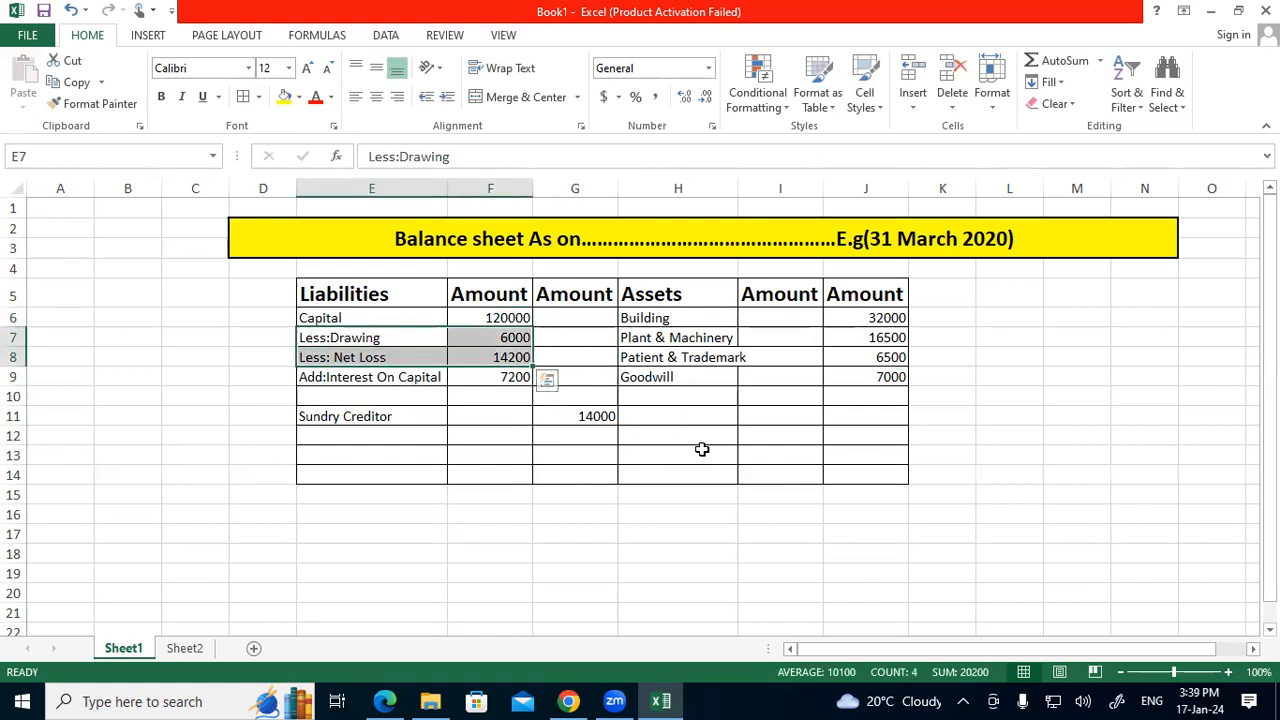
left_click(955, 340)
type("=")
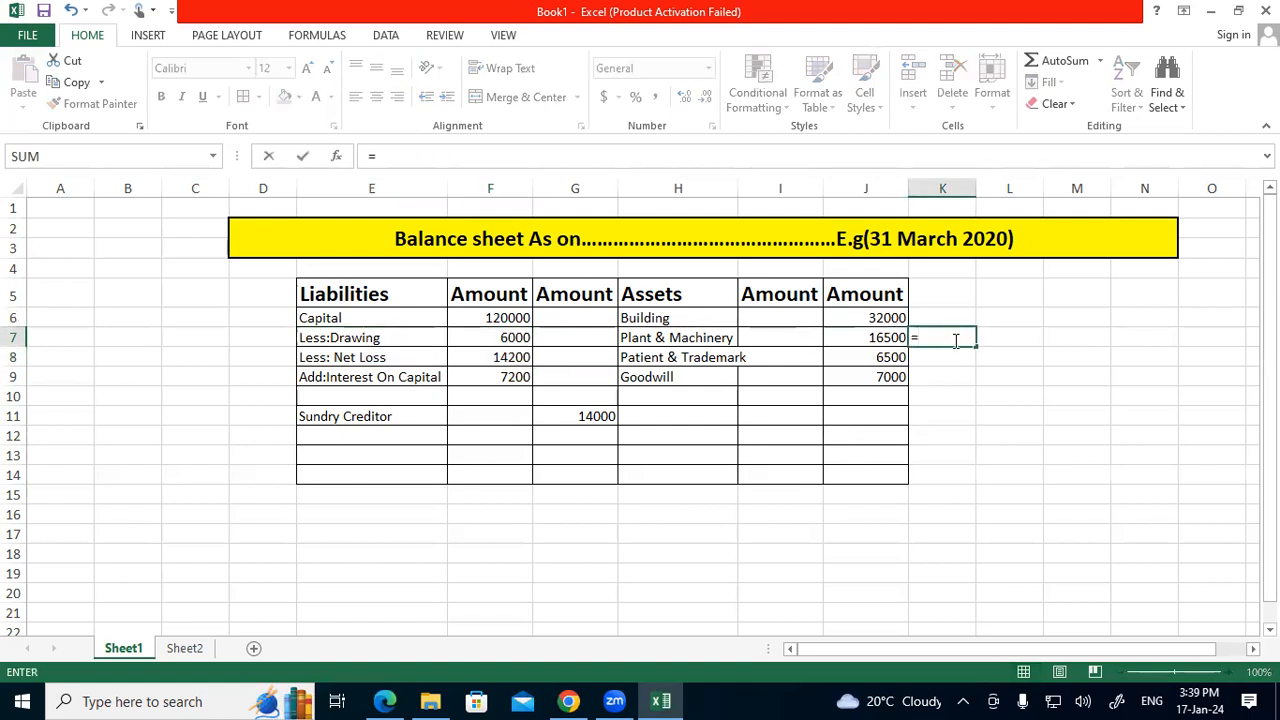
type("120000-20200")
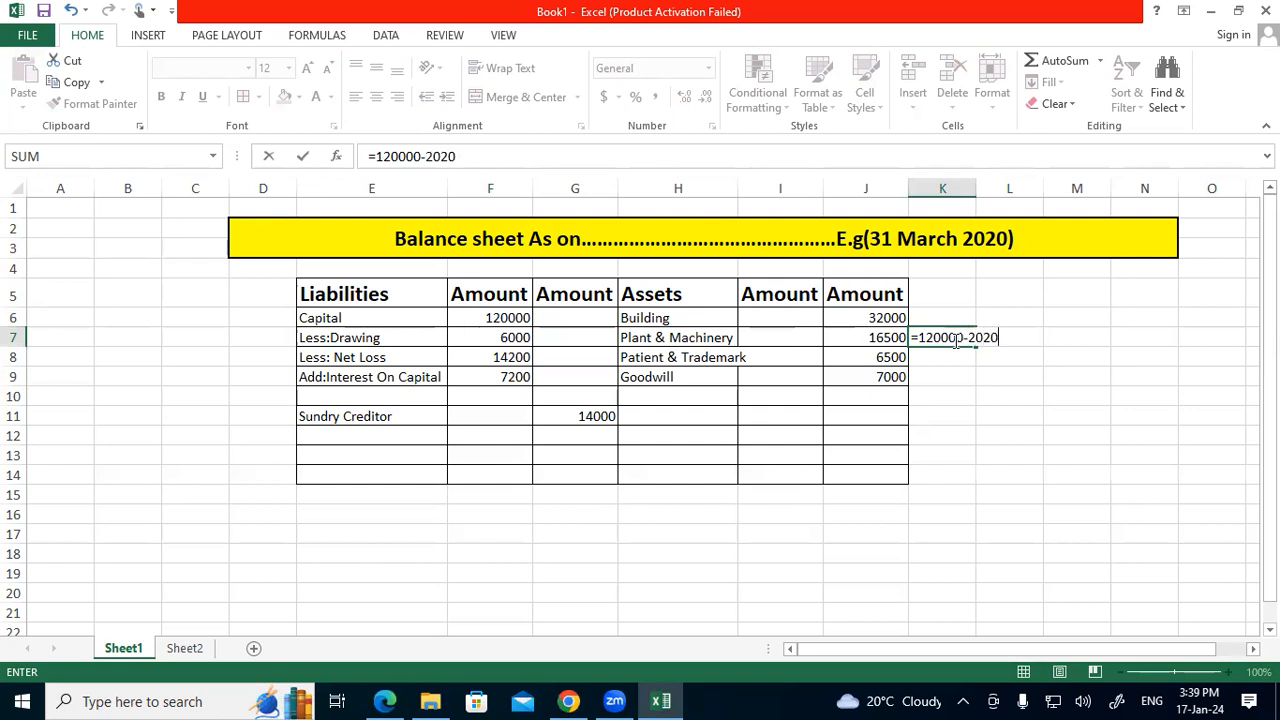
key("Return")
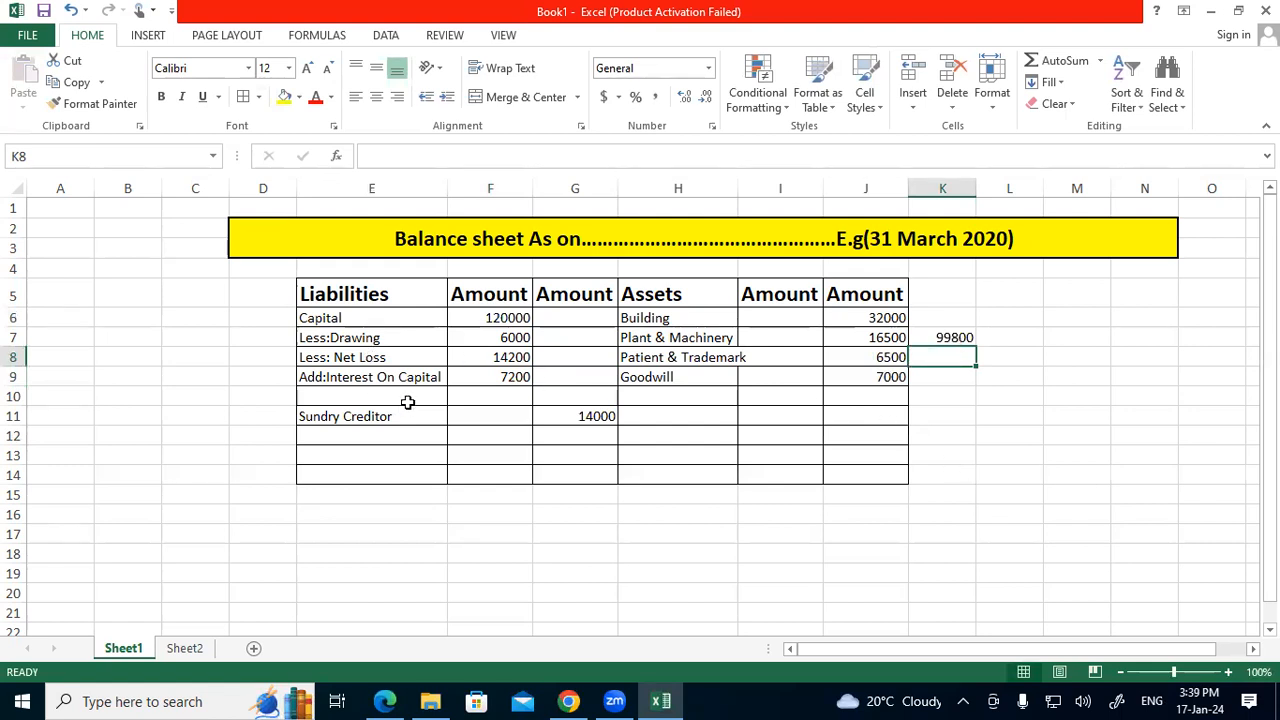
Calculate the net capital including interest on capital in cell G10 with the formula =99800+7200
left_click(485, 377)
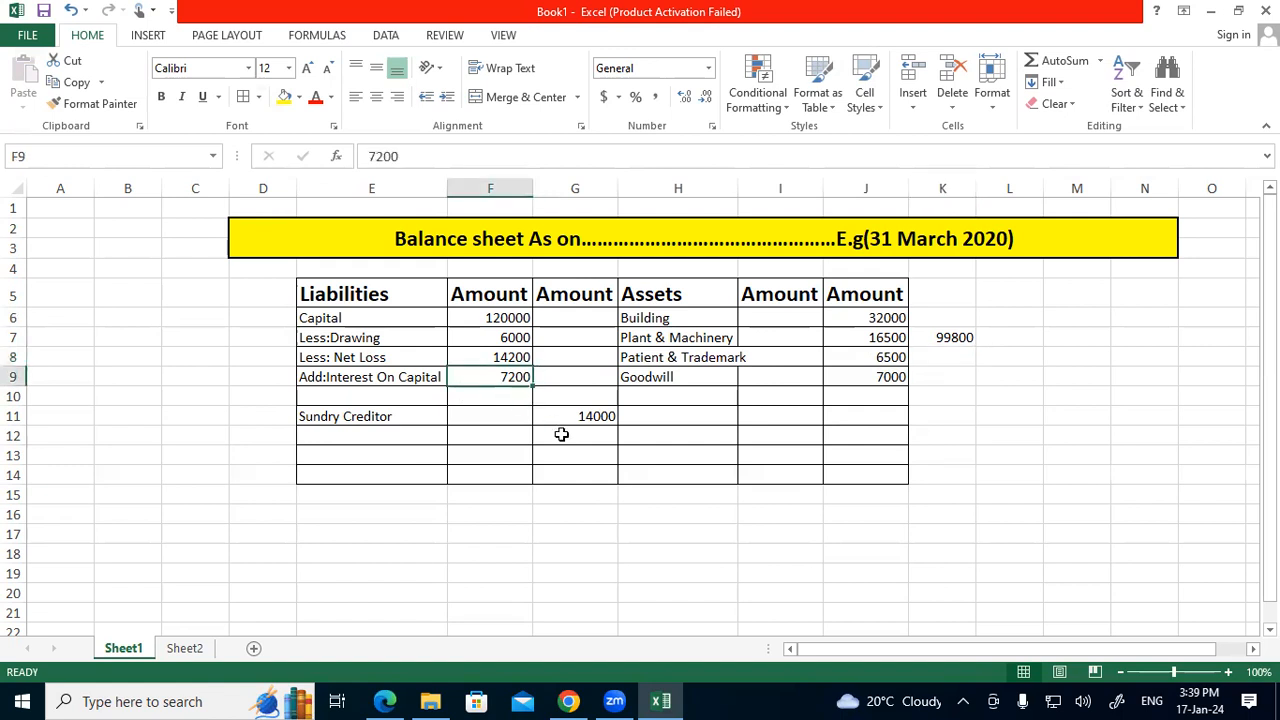
left_click(616, 514)
left_click(358, 374)
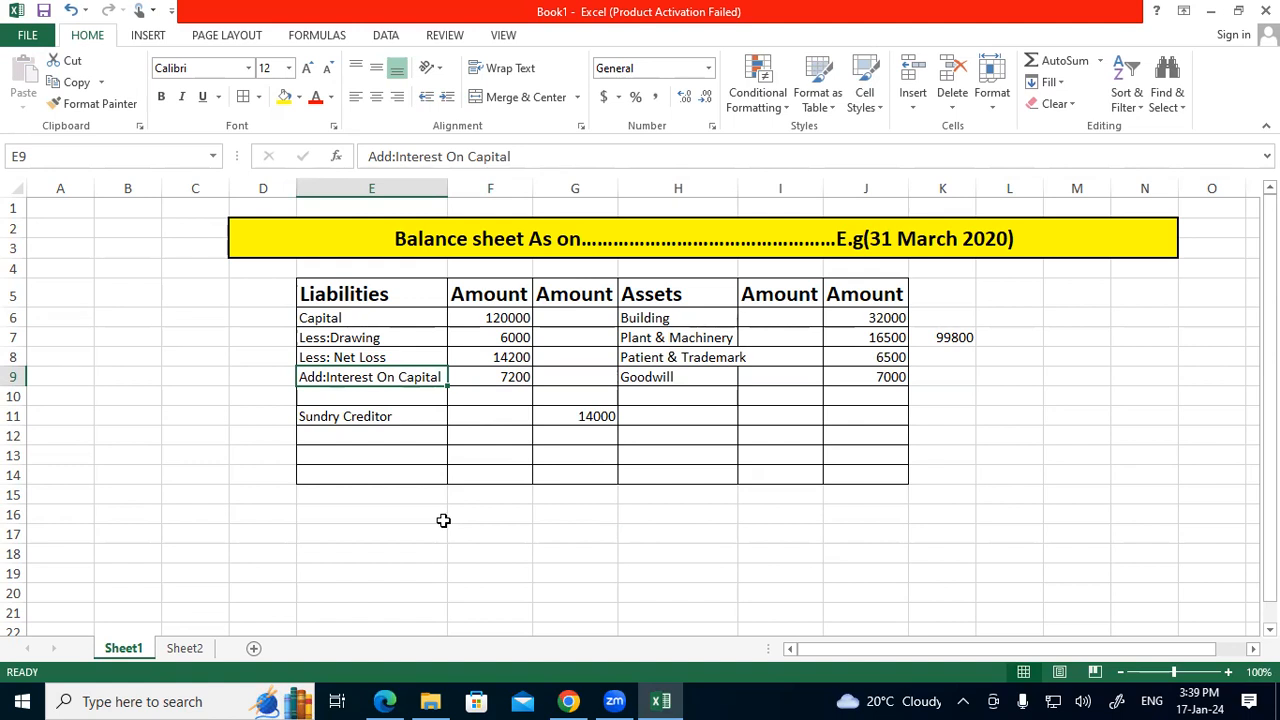
left_click(580, 374)
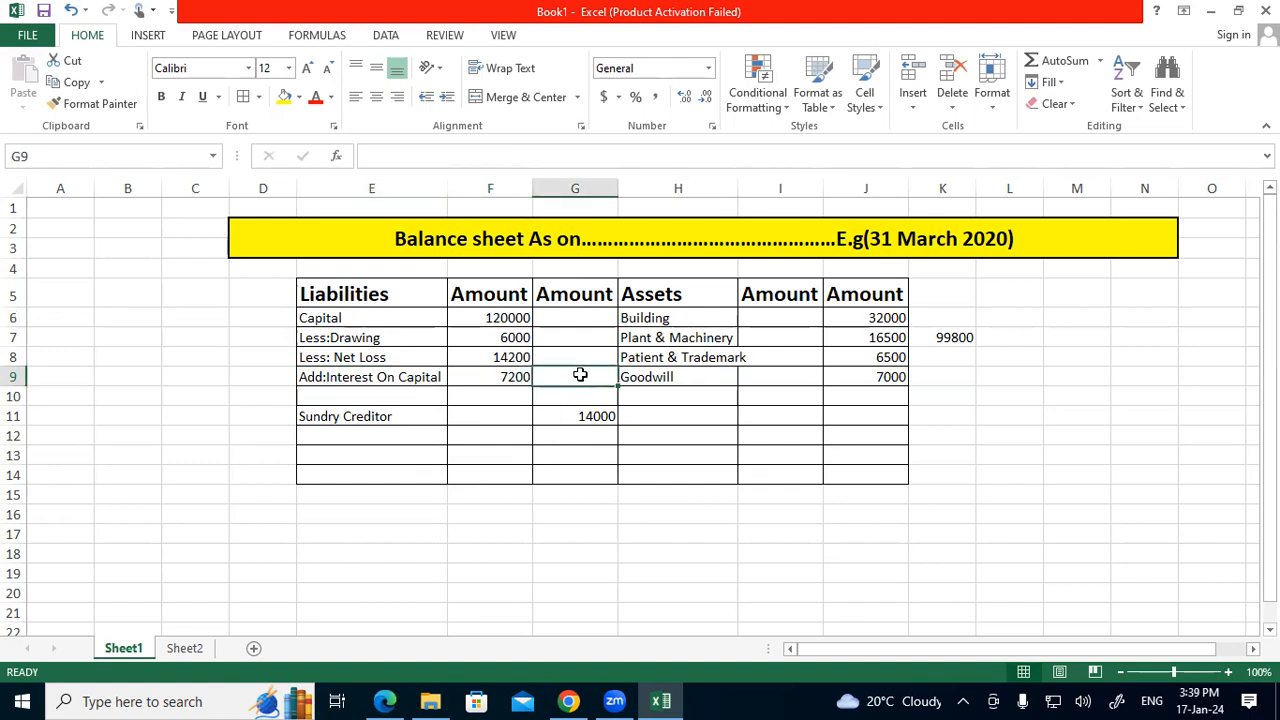
left_click(580, 400)
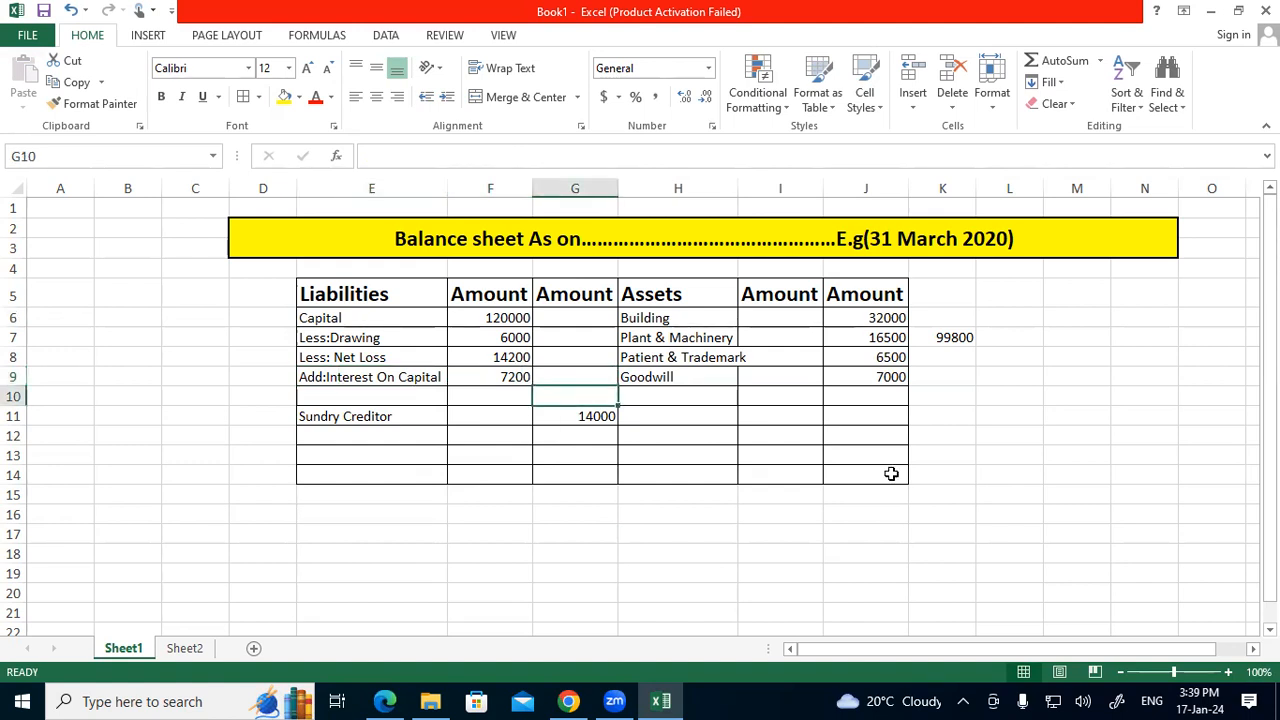
type("99")
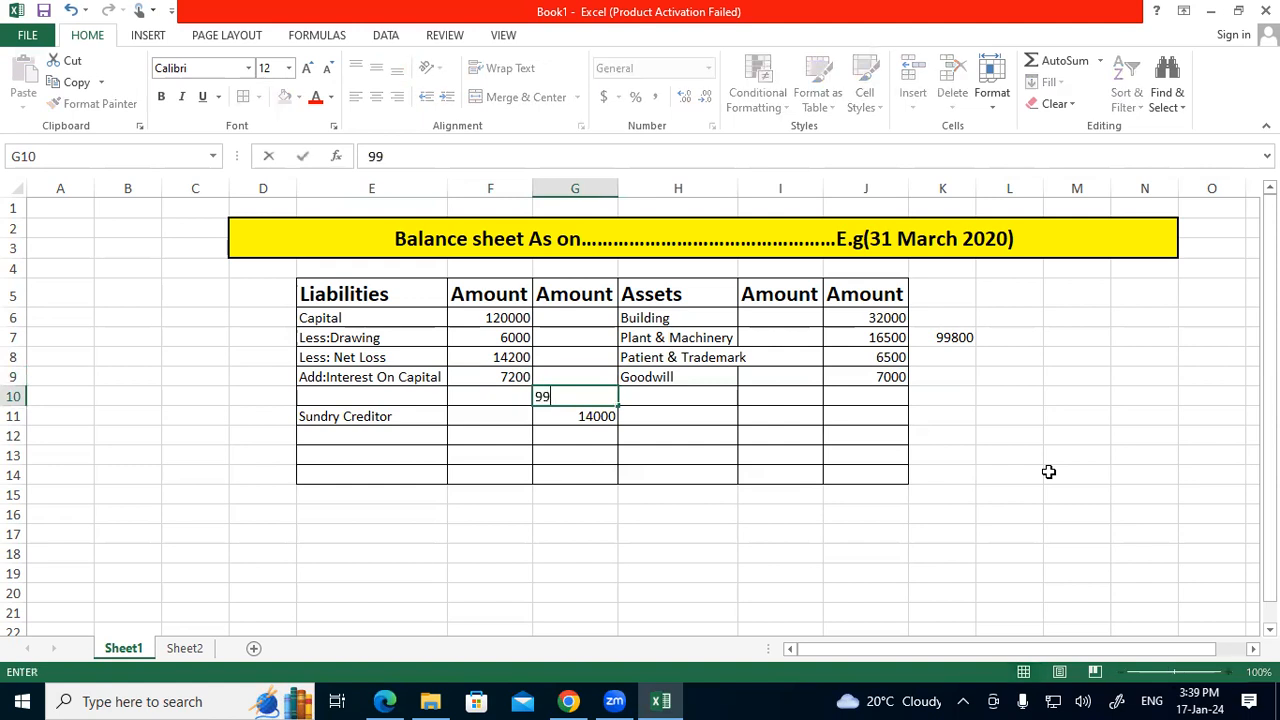
key("BackSpace")
key("BackSpace")
type("=988")
key("BackSpace")
key("BackSpace")
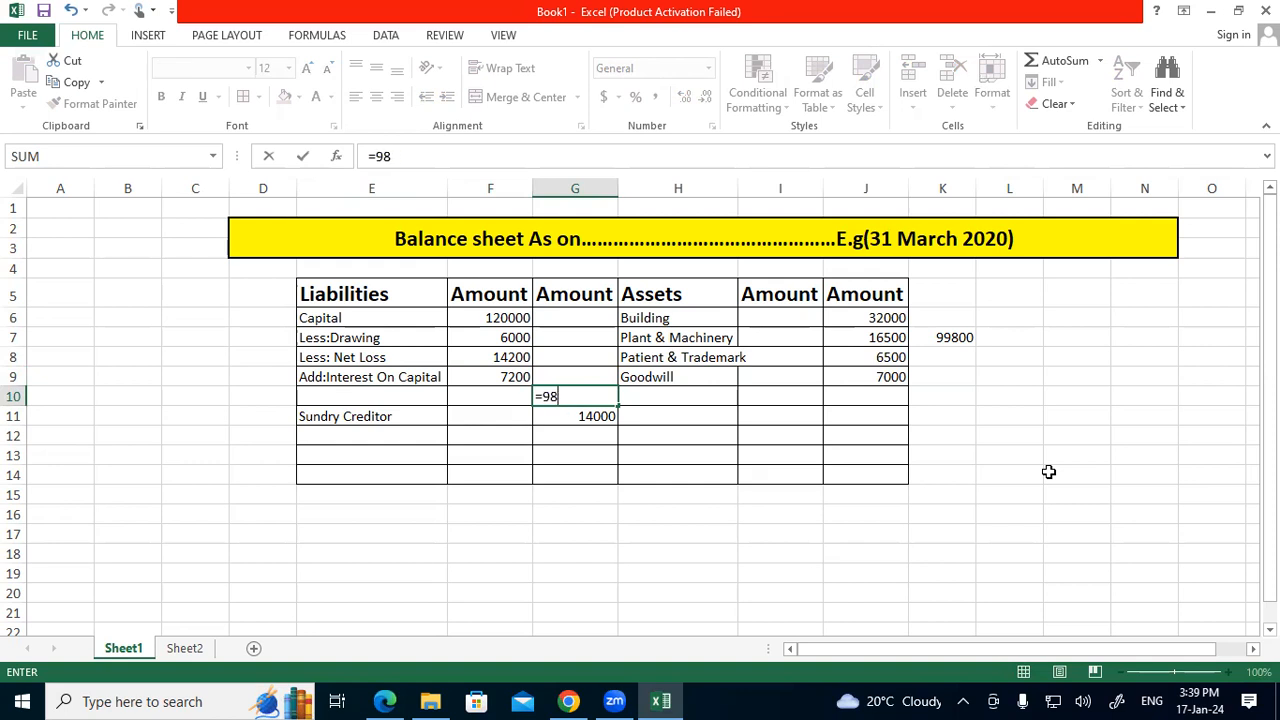
type("9800+7200")
key("Return")
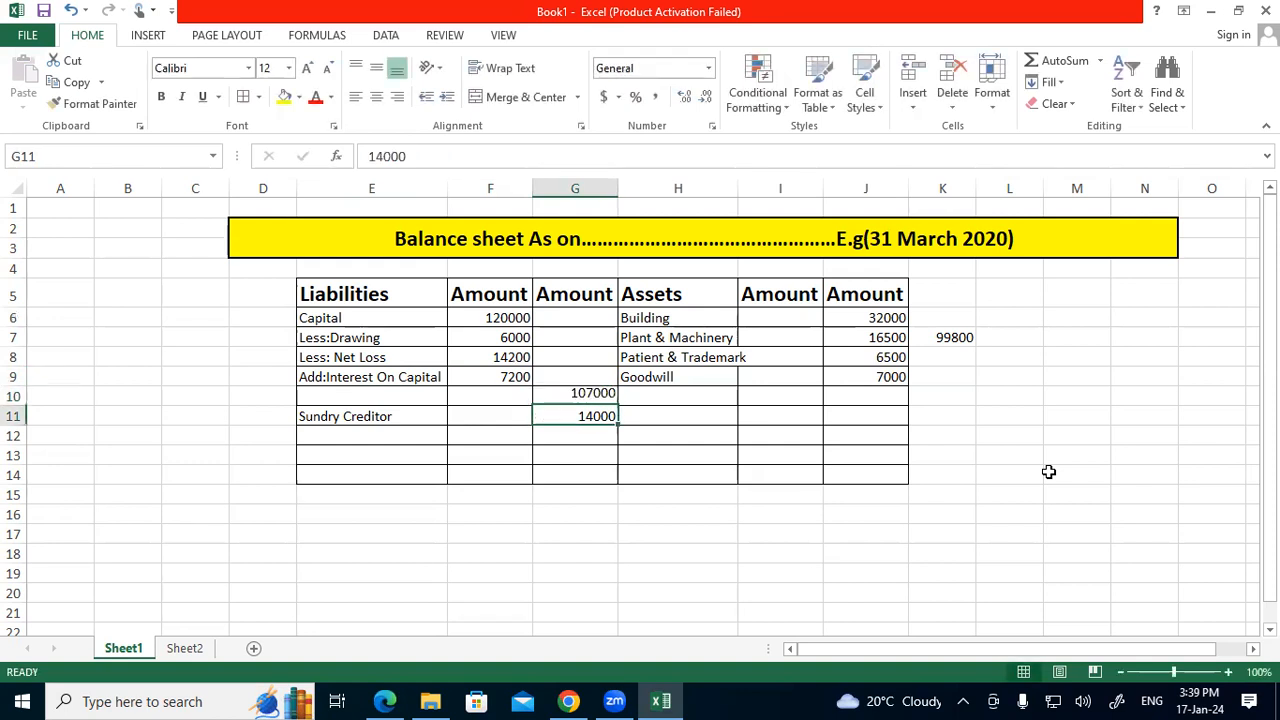
left_click(651, 457)
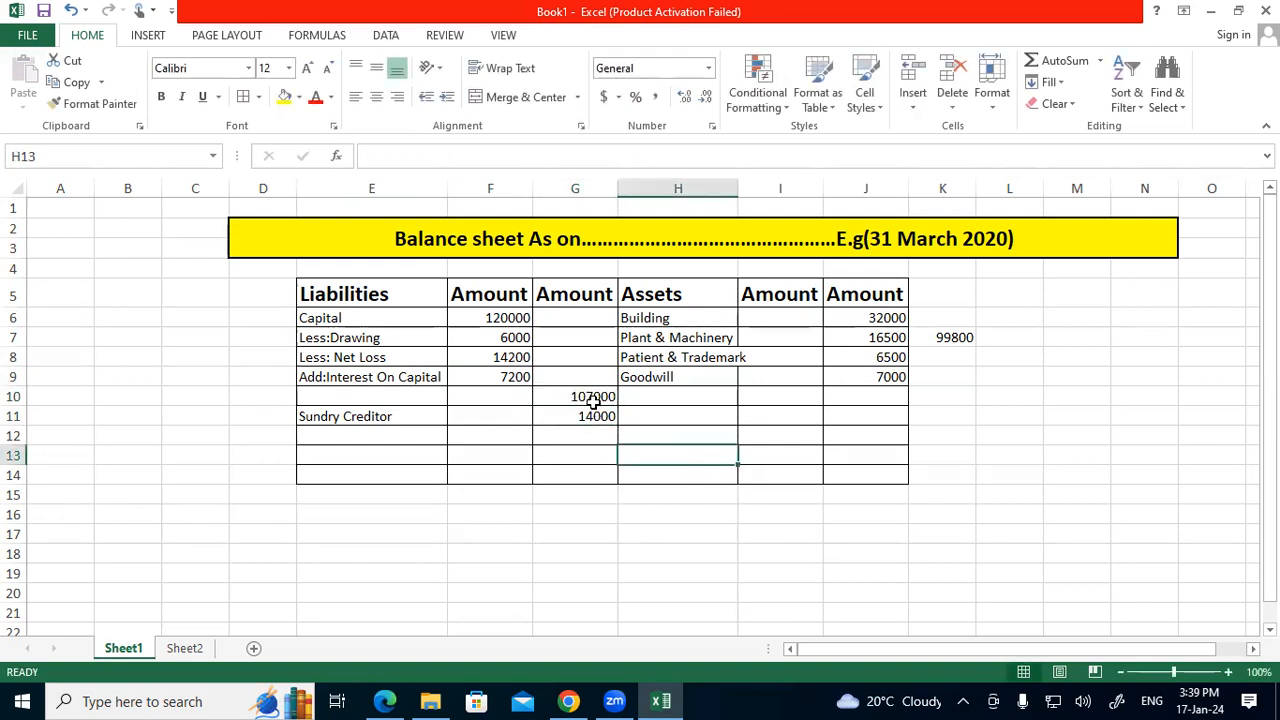
left_click(593, 399)
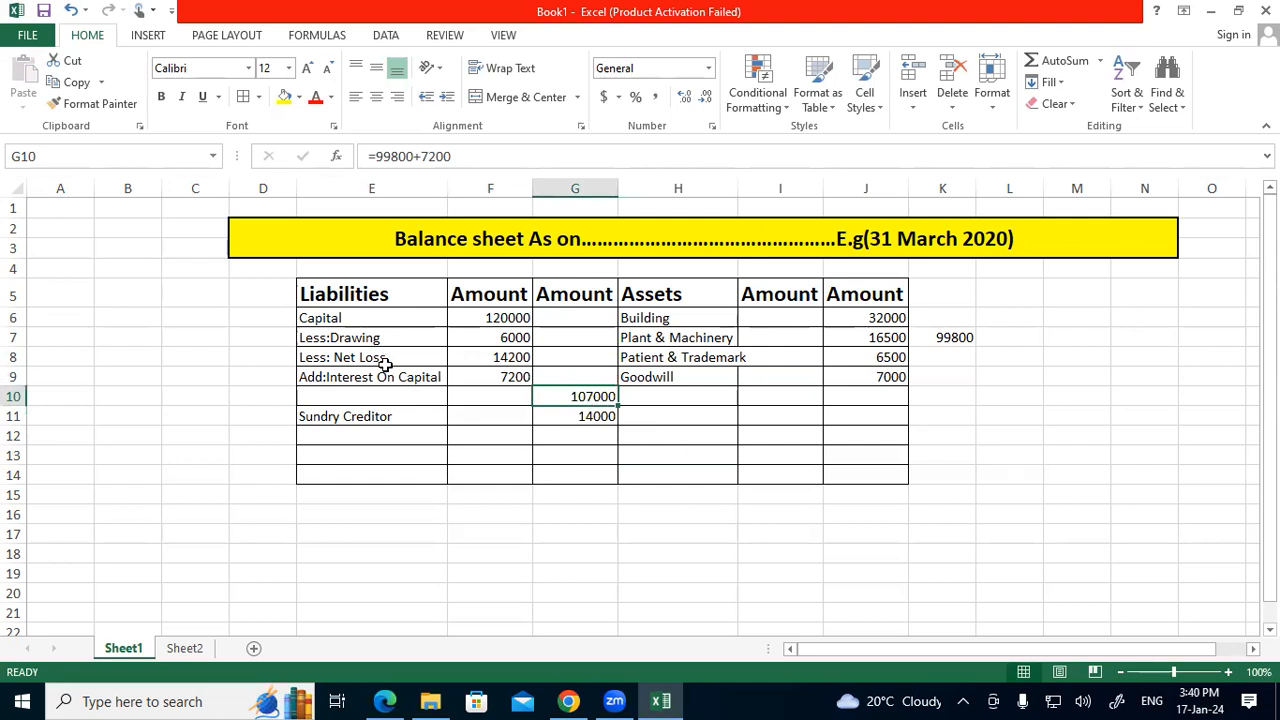
Switch to the PDF in Edge and examine the fixed assets in the solved balance sheet on page 14
left_click(521, 453)
left_click(392, 432)
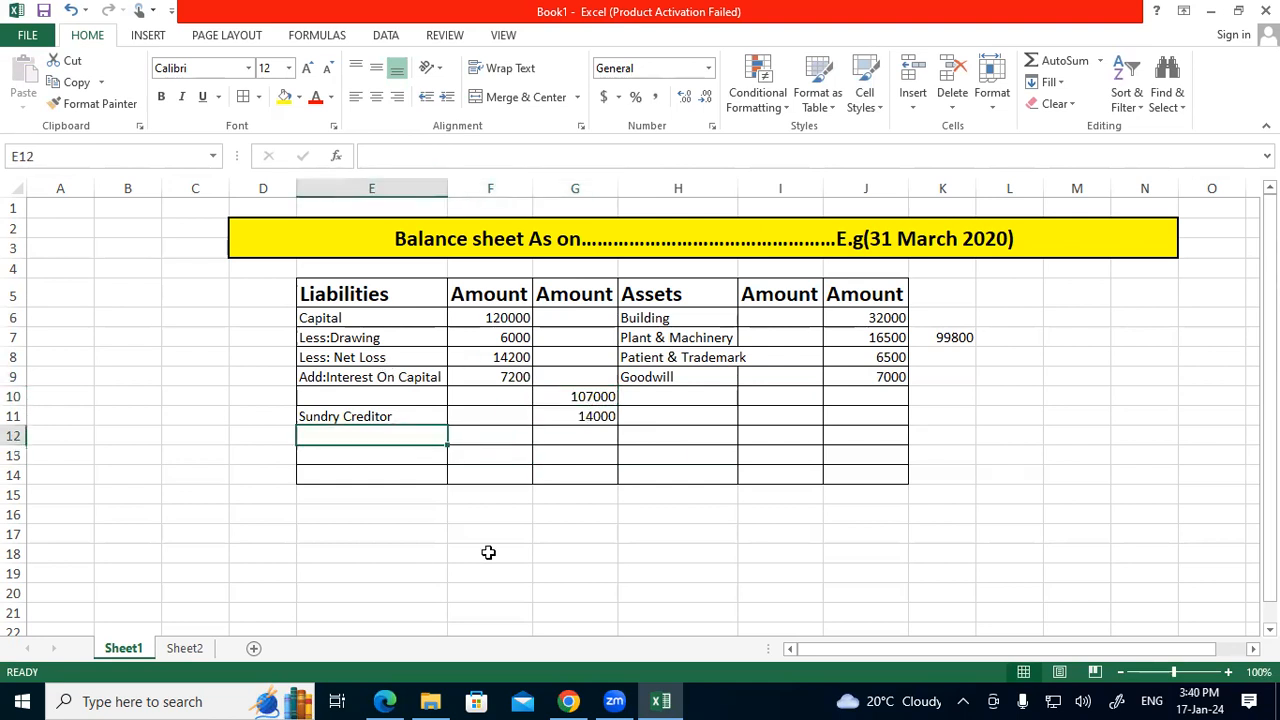
left_click(384, 701)
scroll(480, 565, "down", 5)
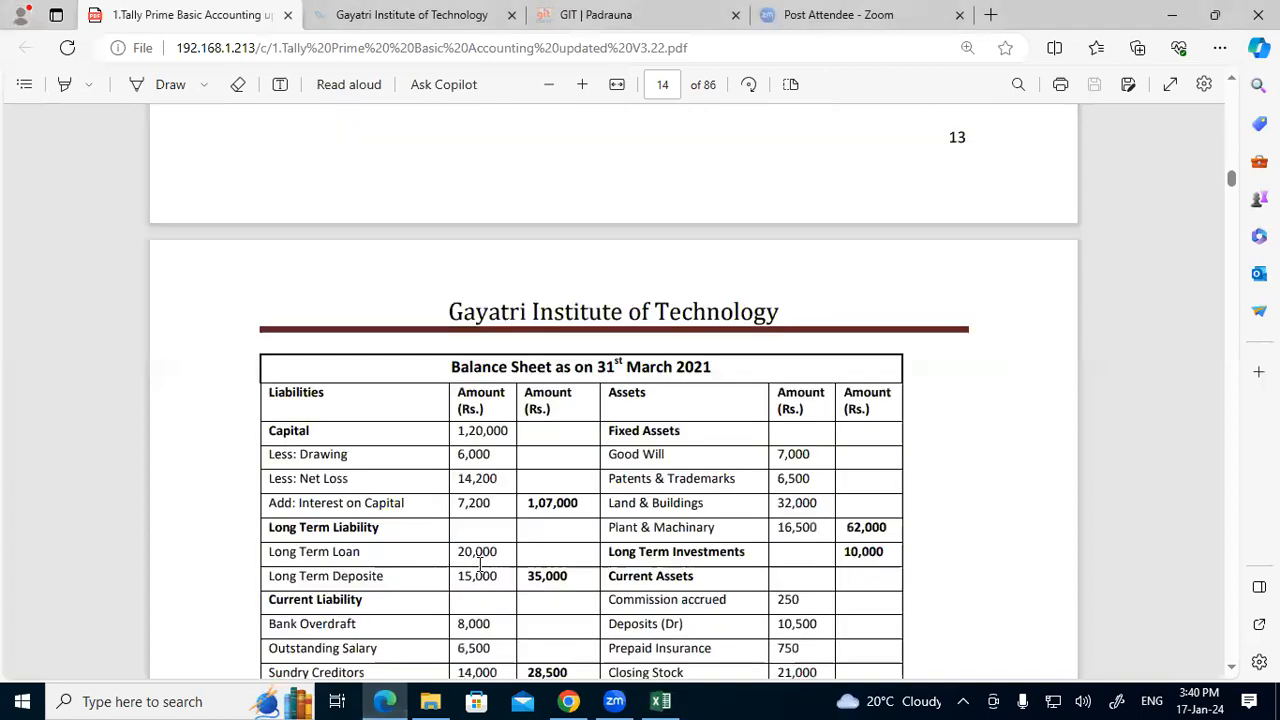
scroll(479, 563, "up", 3)
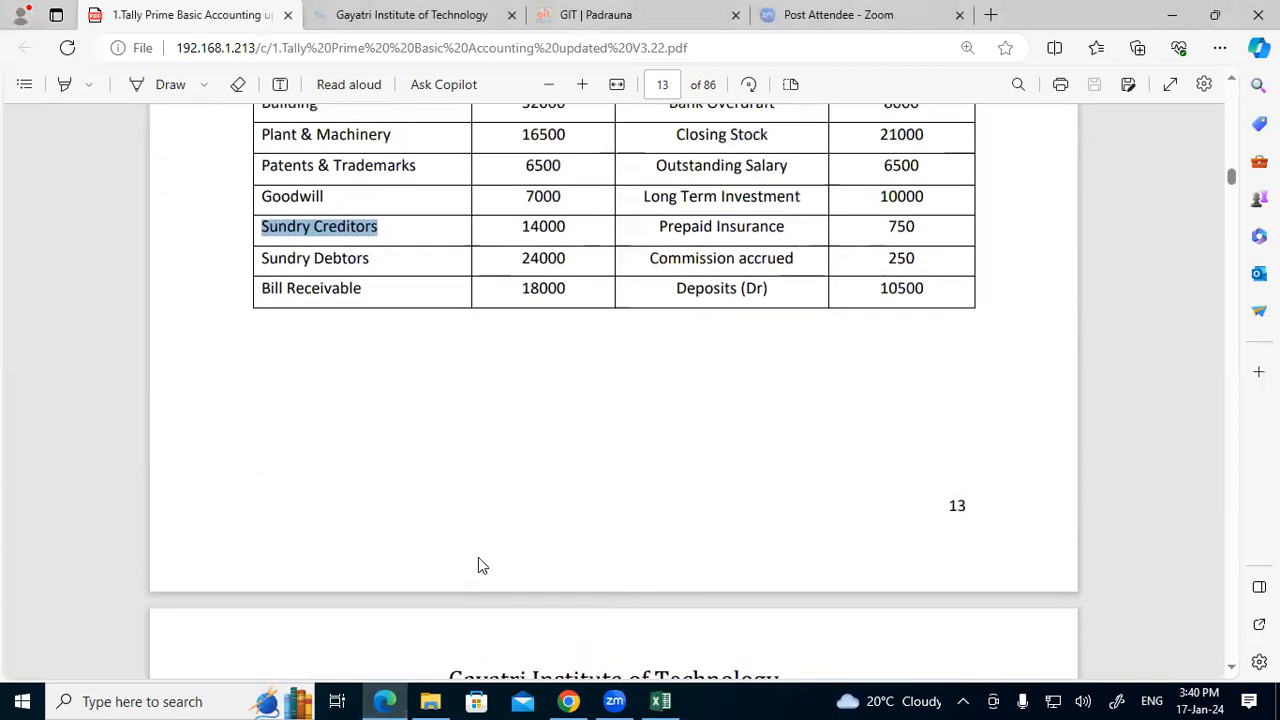
scroll(310, 290, "down", 3)
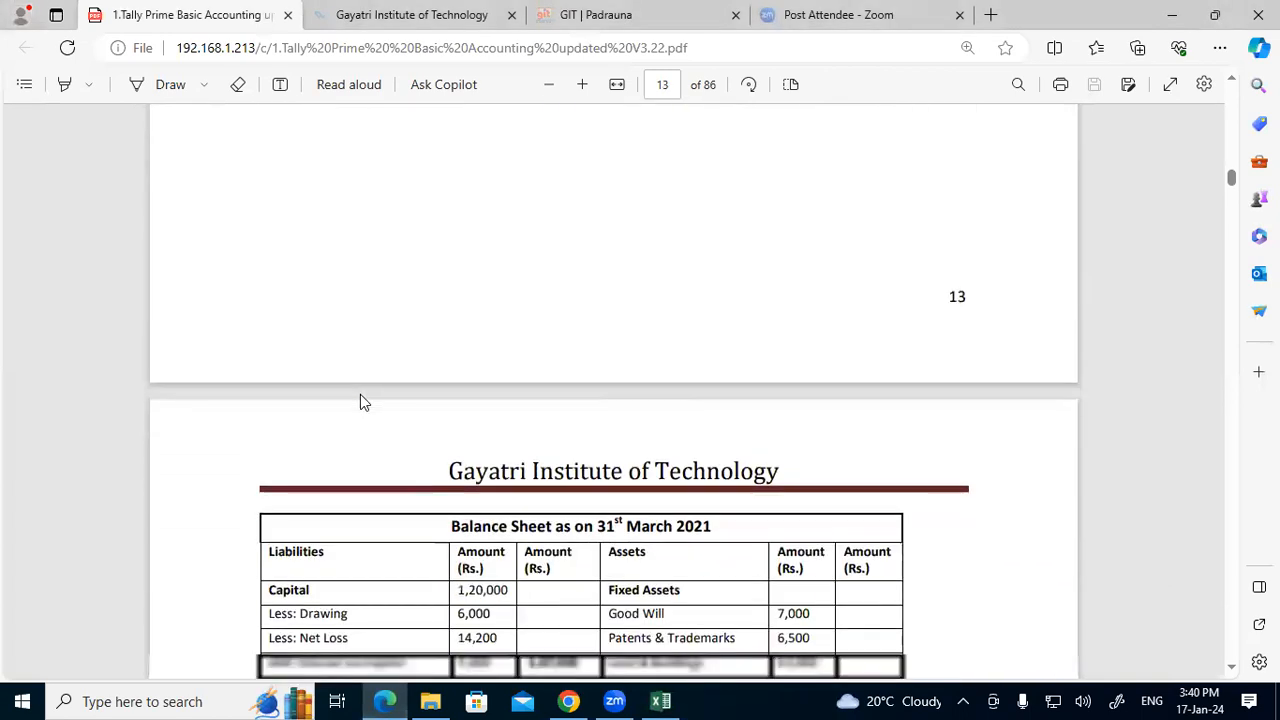
scroll(363, 401, "down", 2)
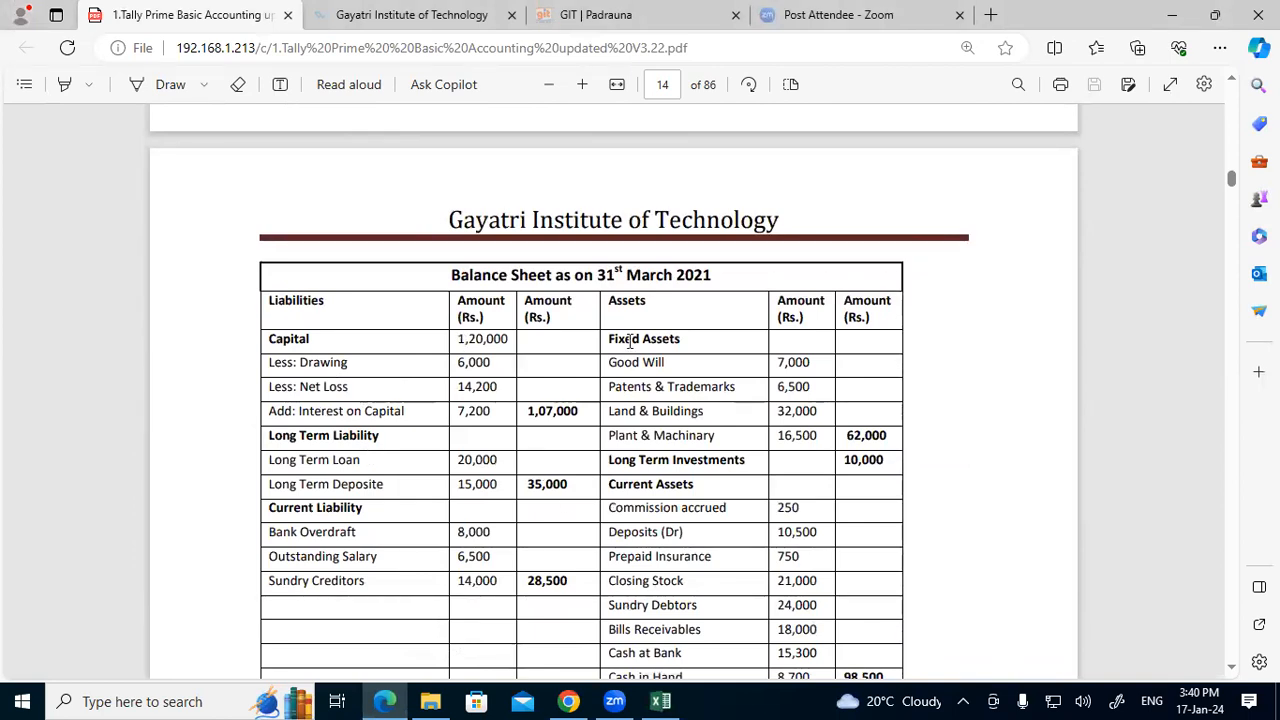
triple_click(652, 366)
left_click_drag(633, 388, 698, 411)
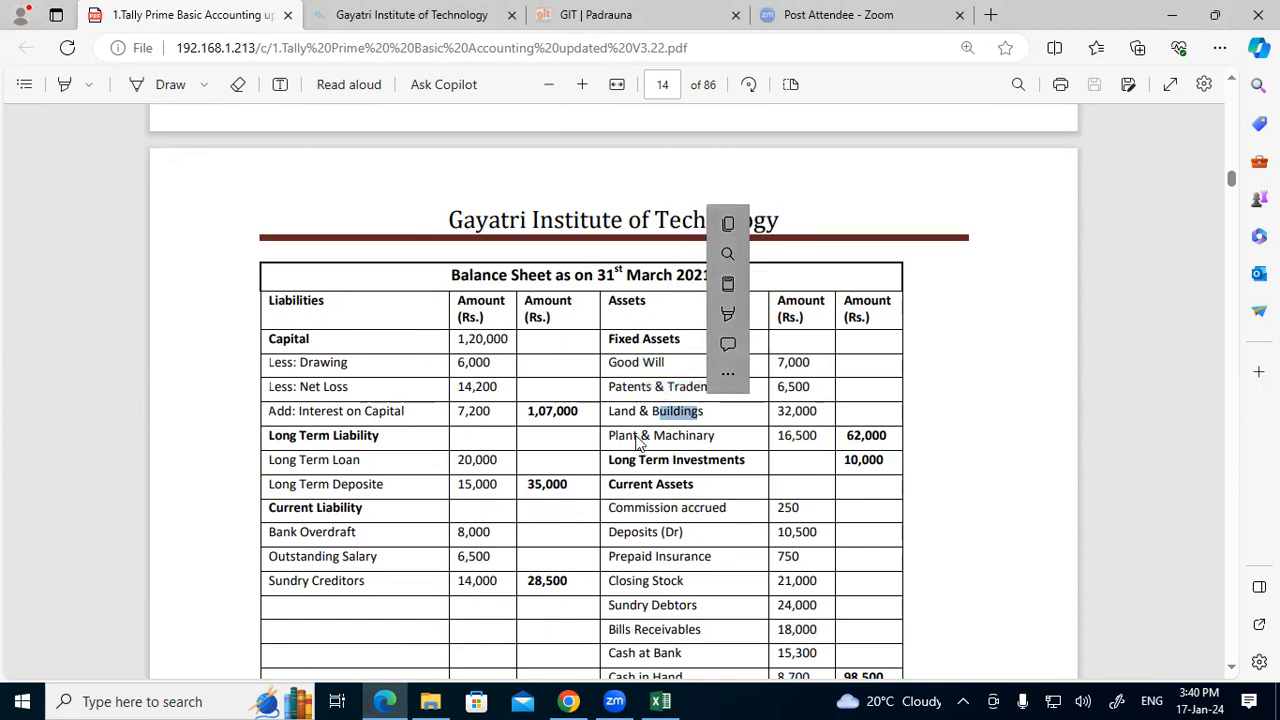
left_click_drag(635, 437, 664, 438)
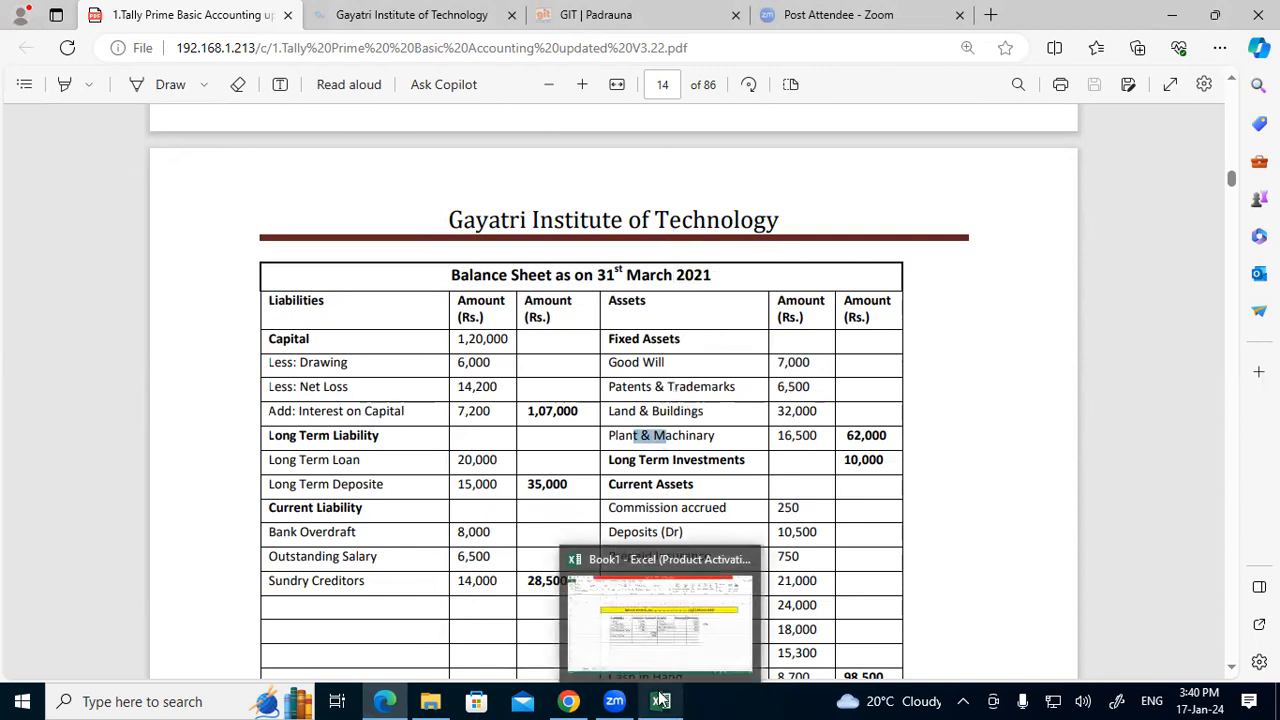
Switch back to Excel and enter Sundry Debtors in cell H10 under Assets with the amount 24000 in J10
left_click(660, 700)
left_click(666, 396)
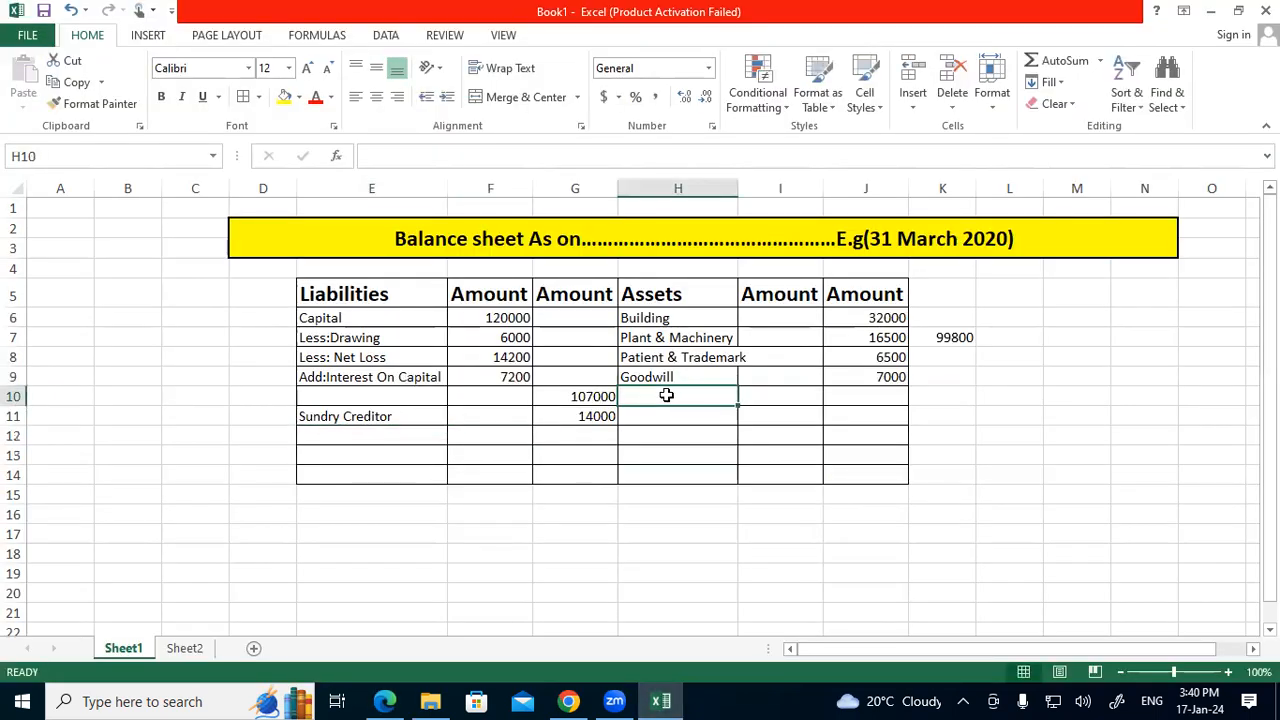
type("p")
key("BackSpace")
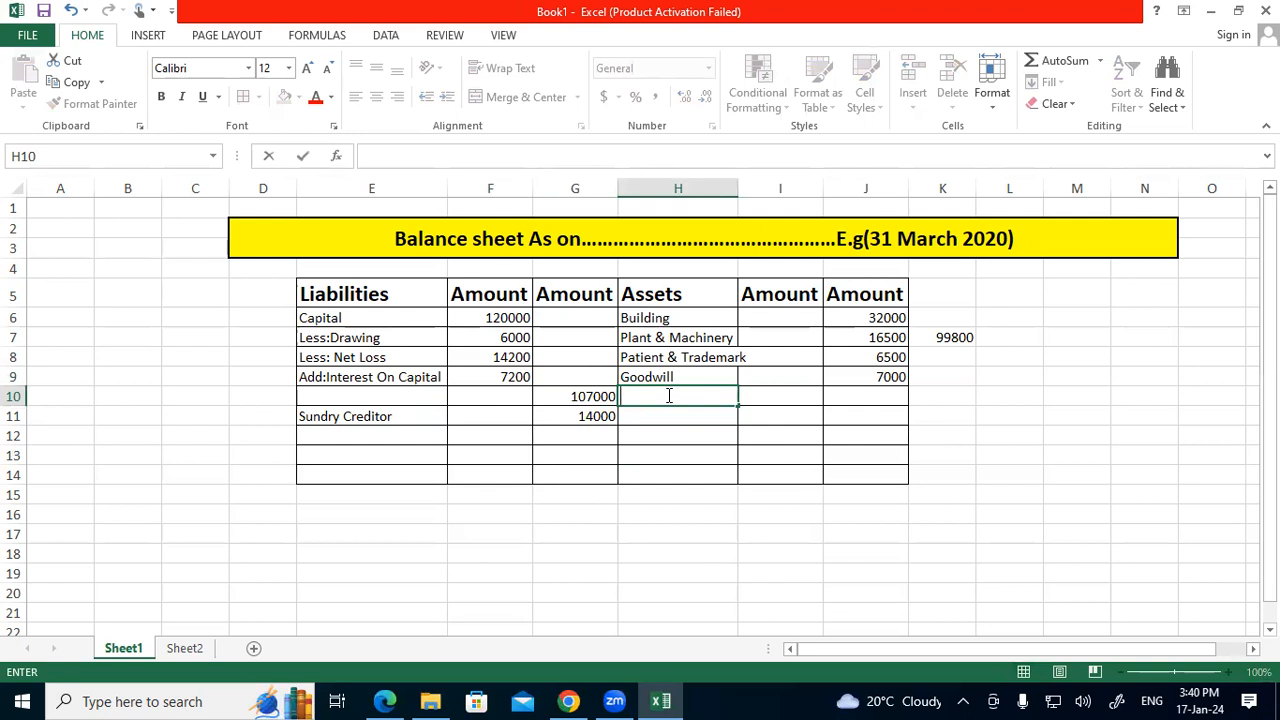
key("Return")
left_click(672, 398)
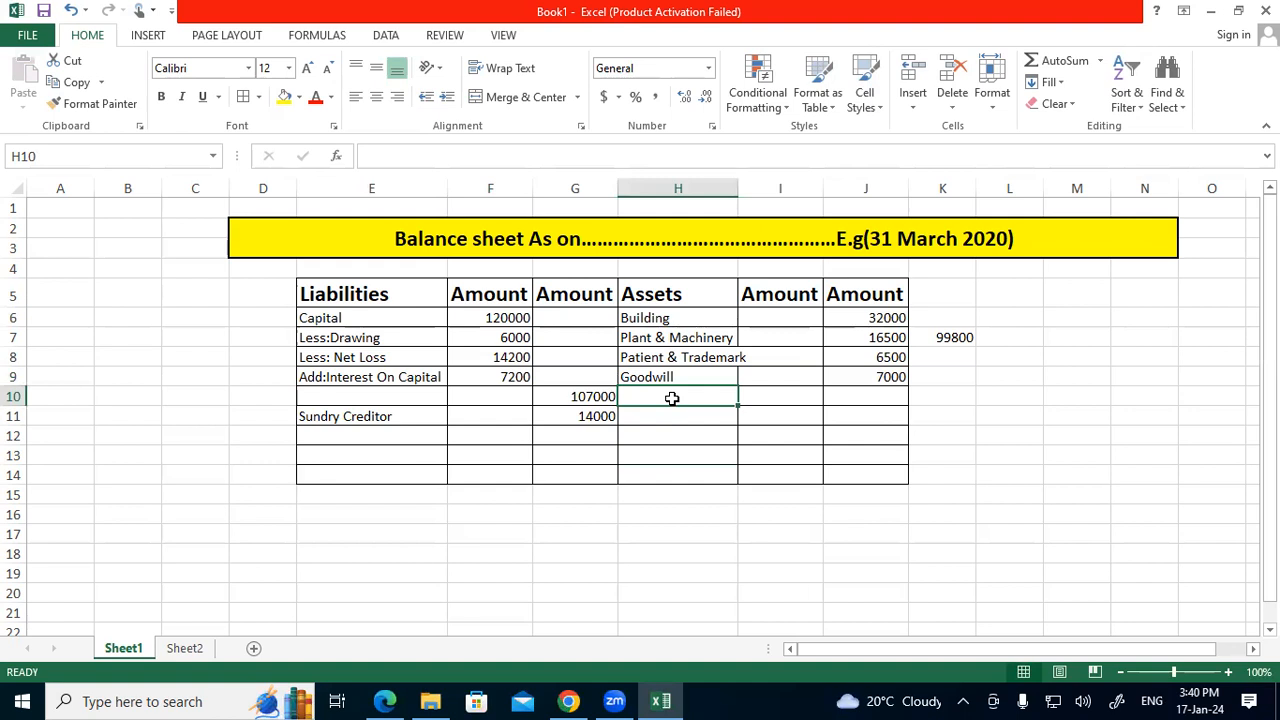
type("Sundry")
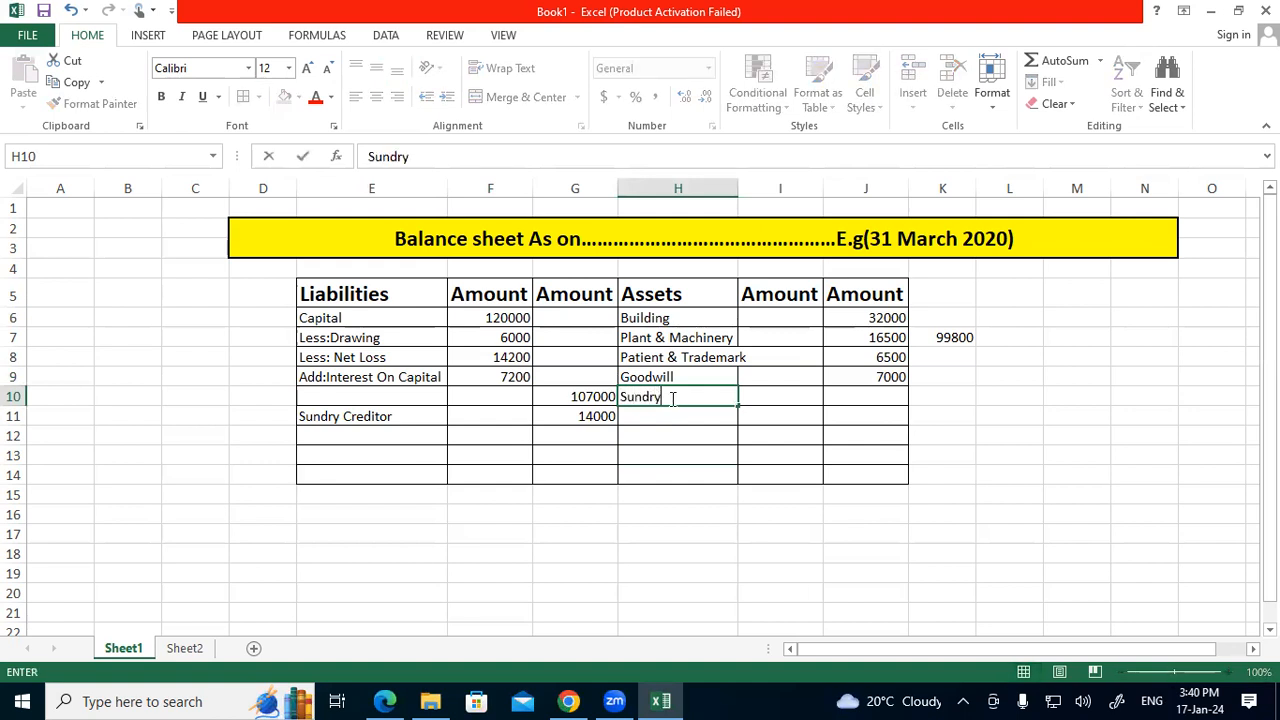
type(" Debtors")
left_click(893, 397)
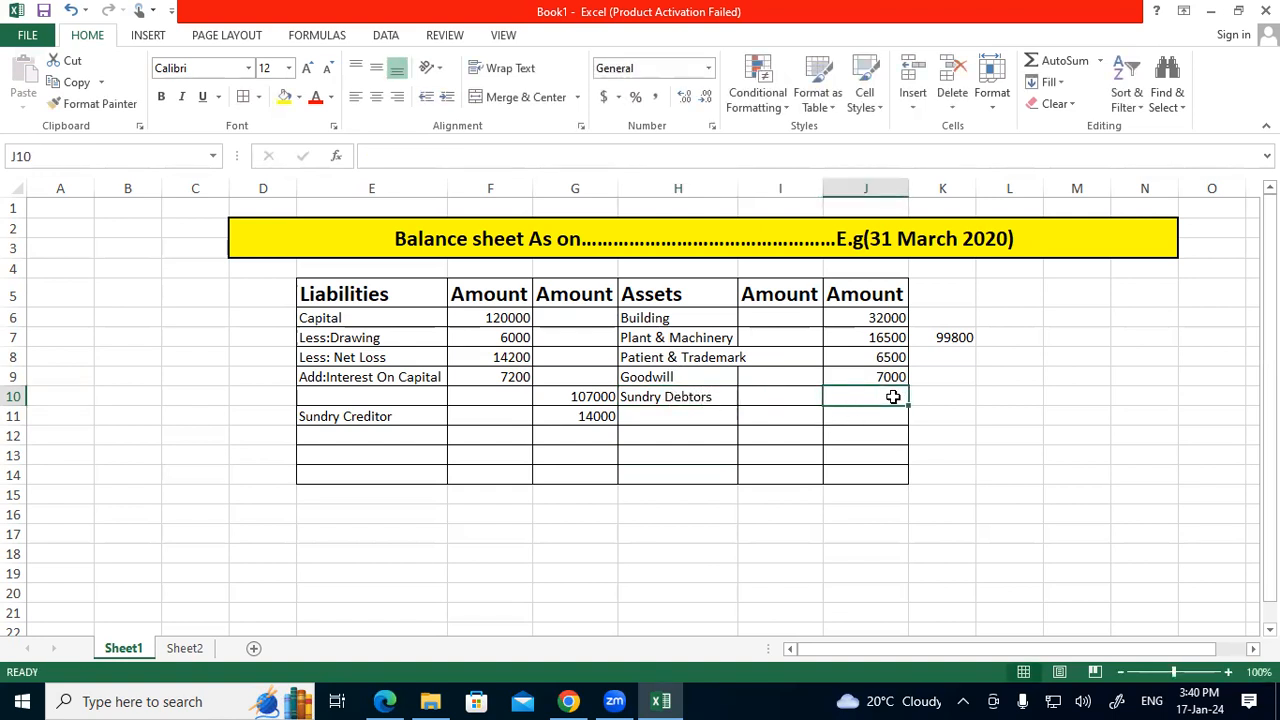
type("24000")
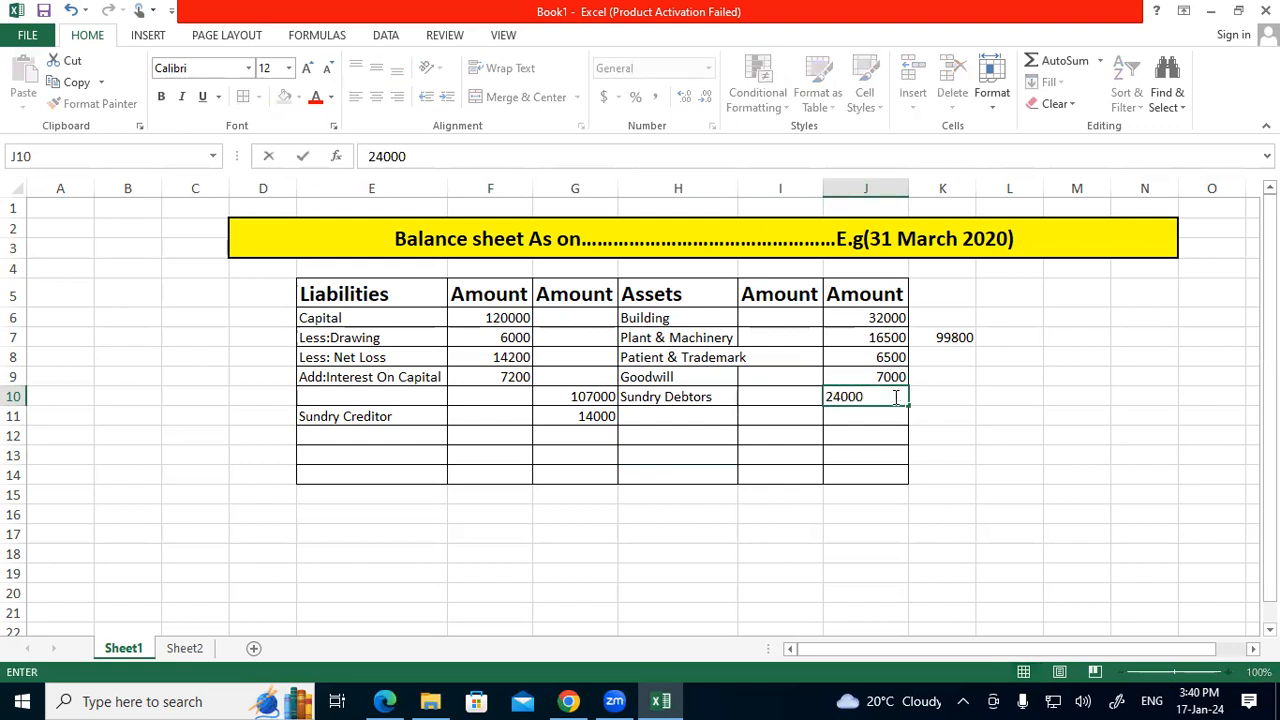
Enter Bill Reciable in cell H11 under Assets with the amount 18000 in J11
left_click(657, 440)
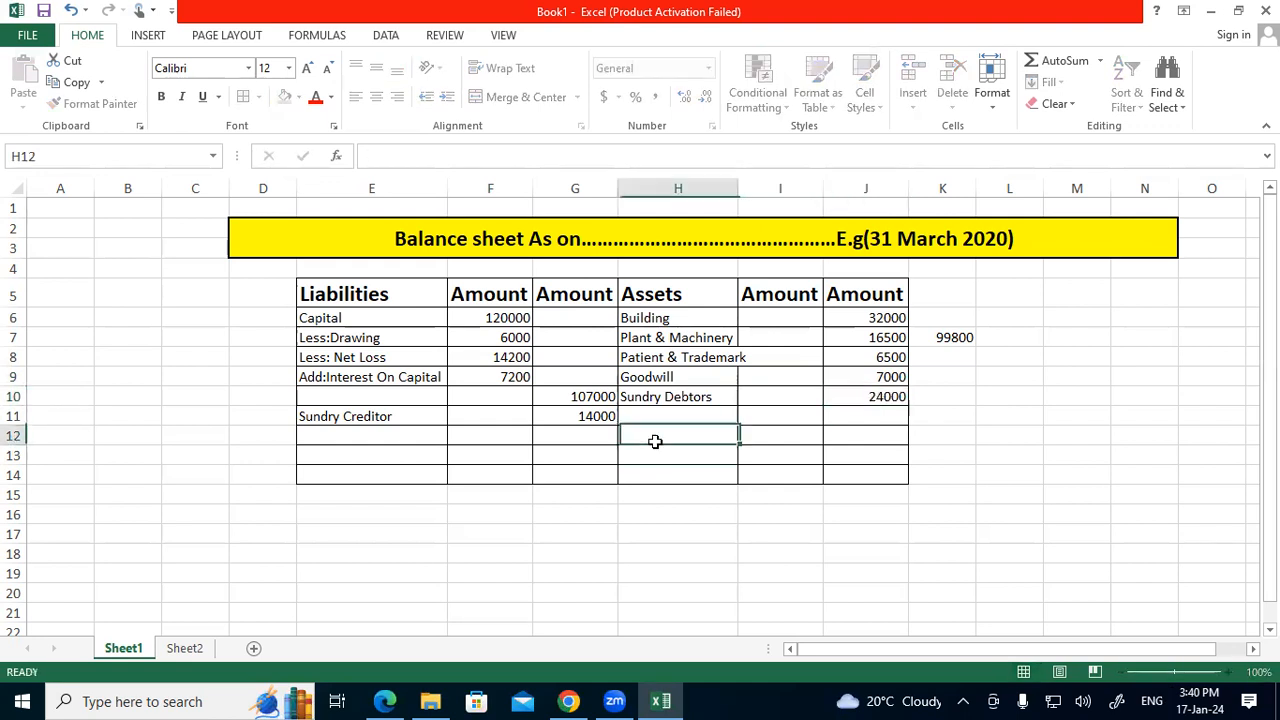
left_click(387, 436)
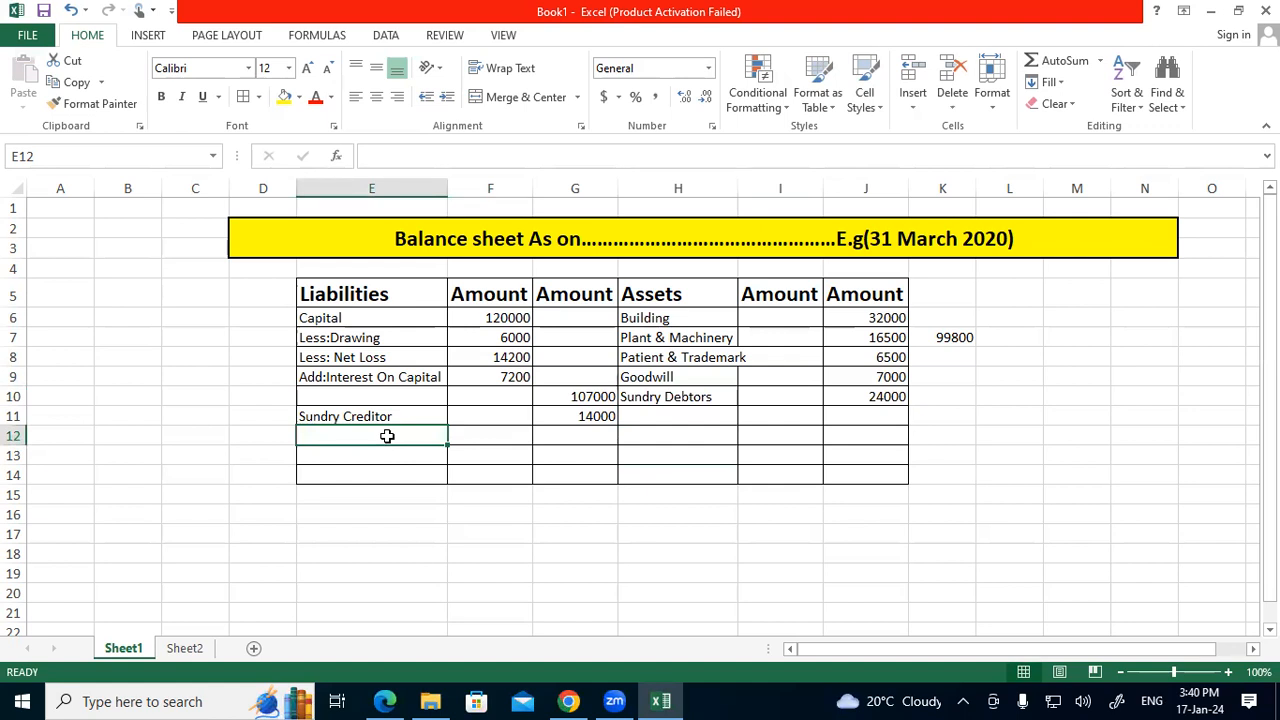
left_click(678, 417)
type("Bill")
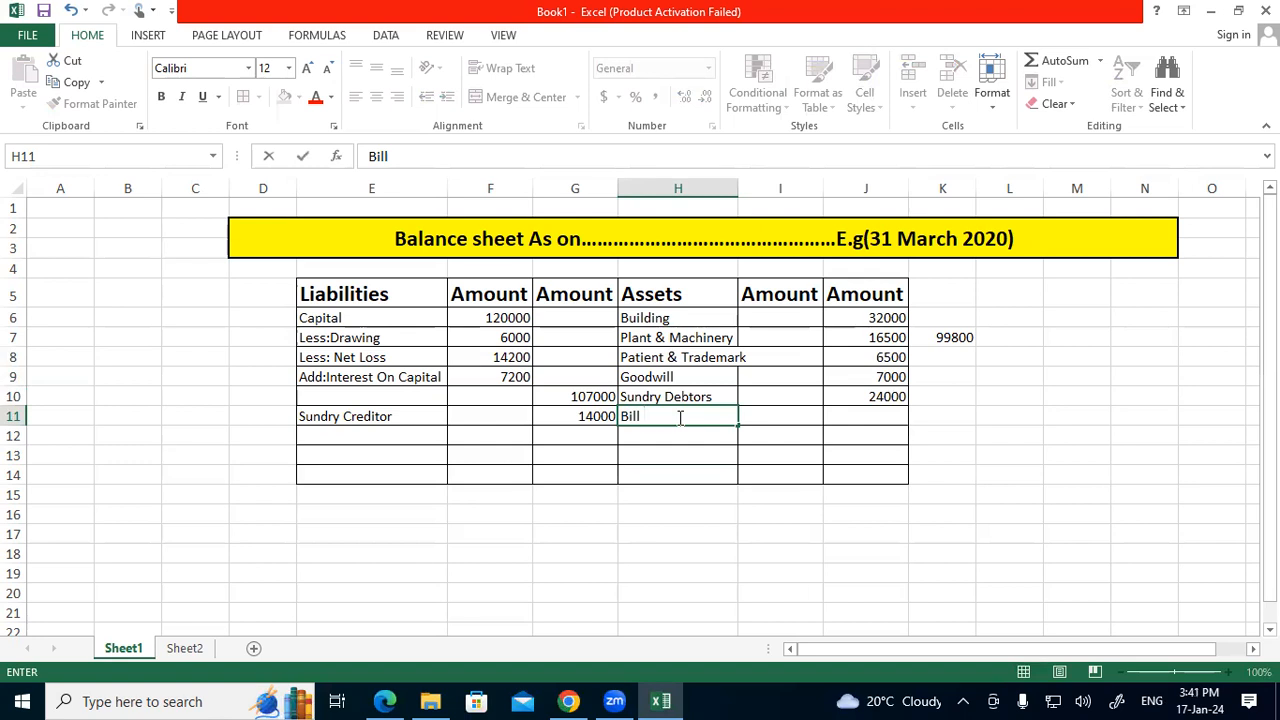
type("Reciable")
left_click(865, 421)
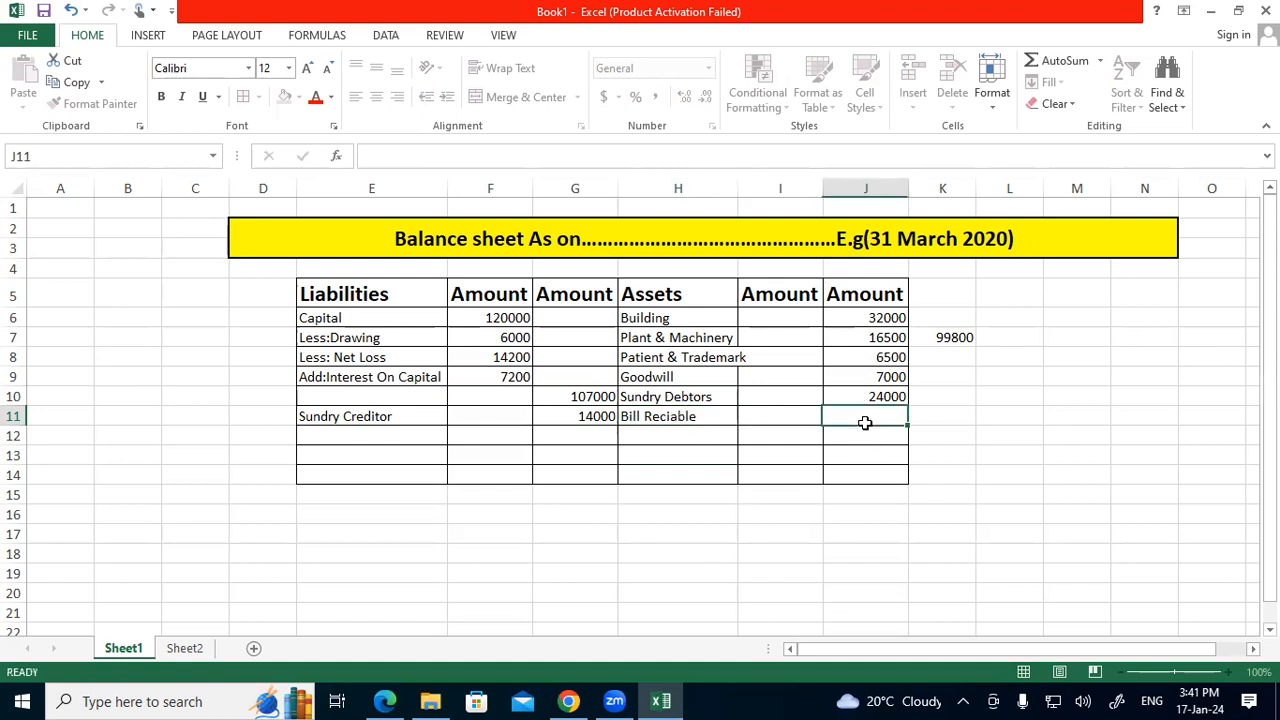
type("180000")
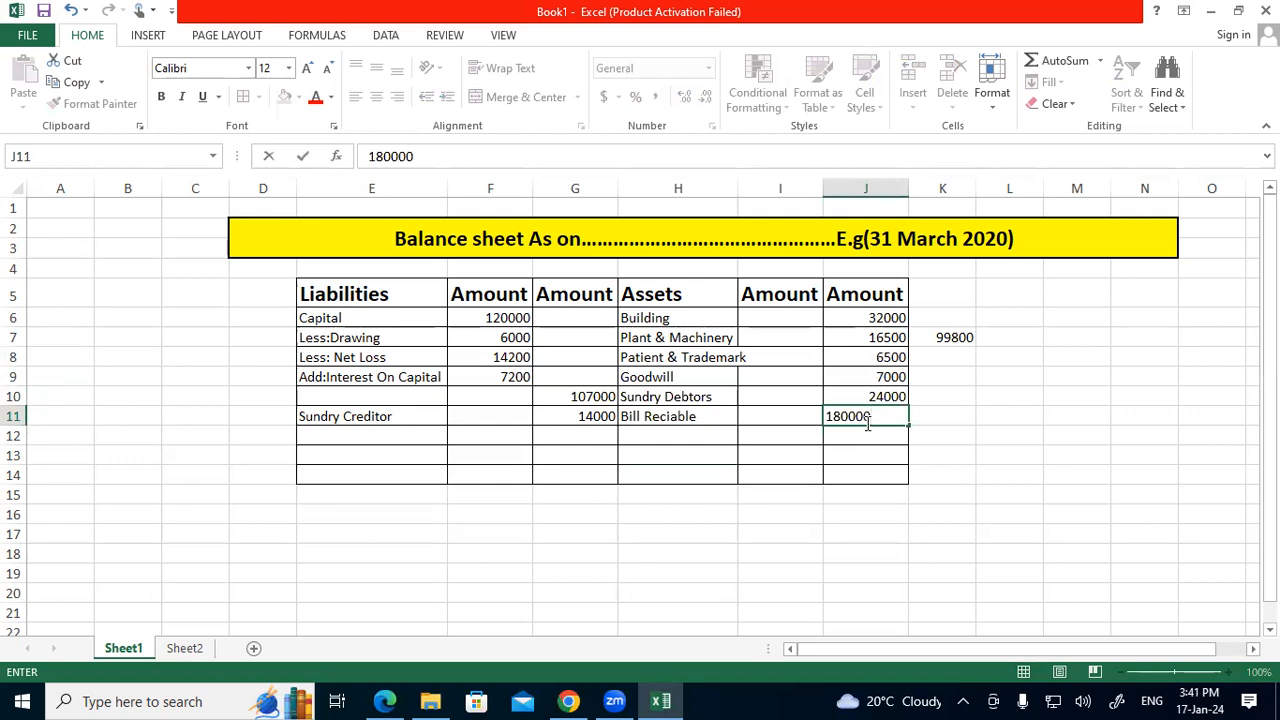
key("BackSpace")
Enter Cash in Hand in cell H12 under Assets with the amount 8700 in J12
left_click(664, 436)
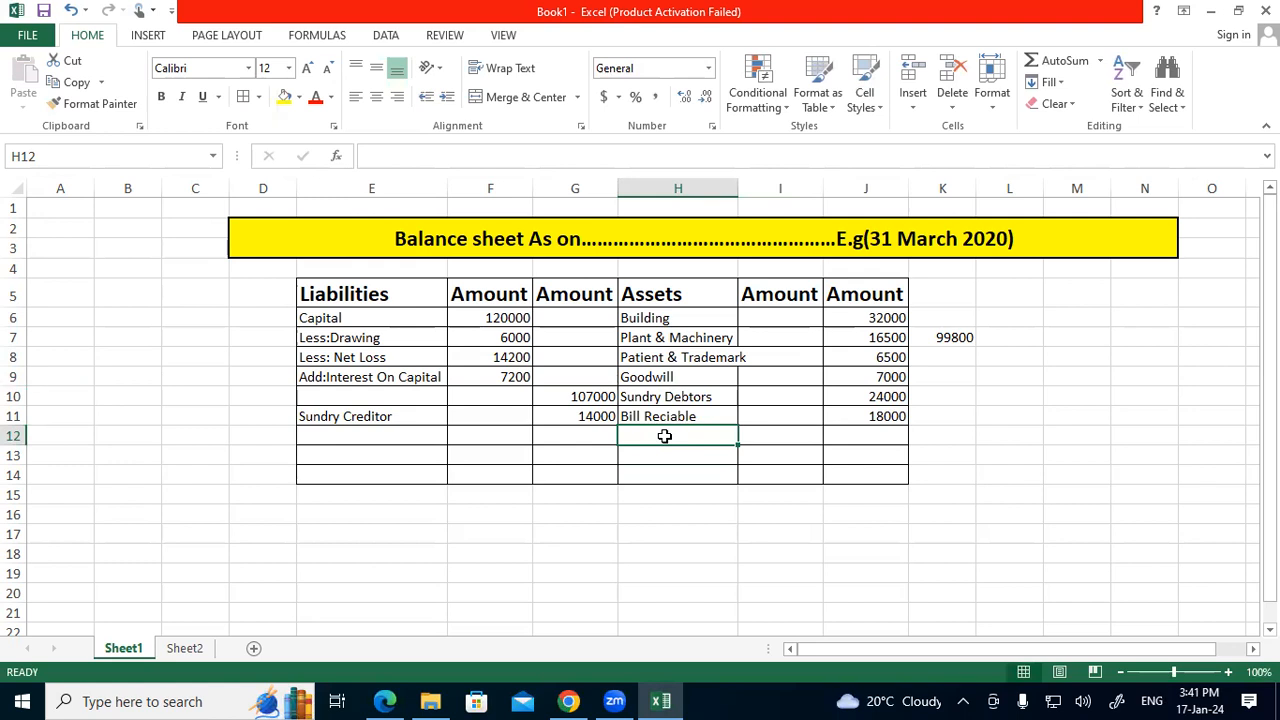
type("Cash ")
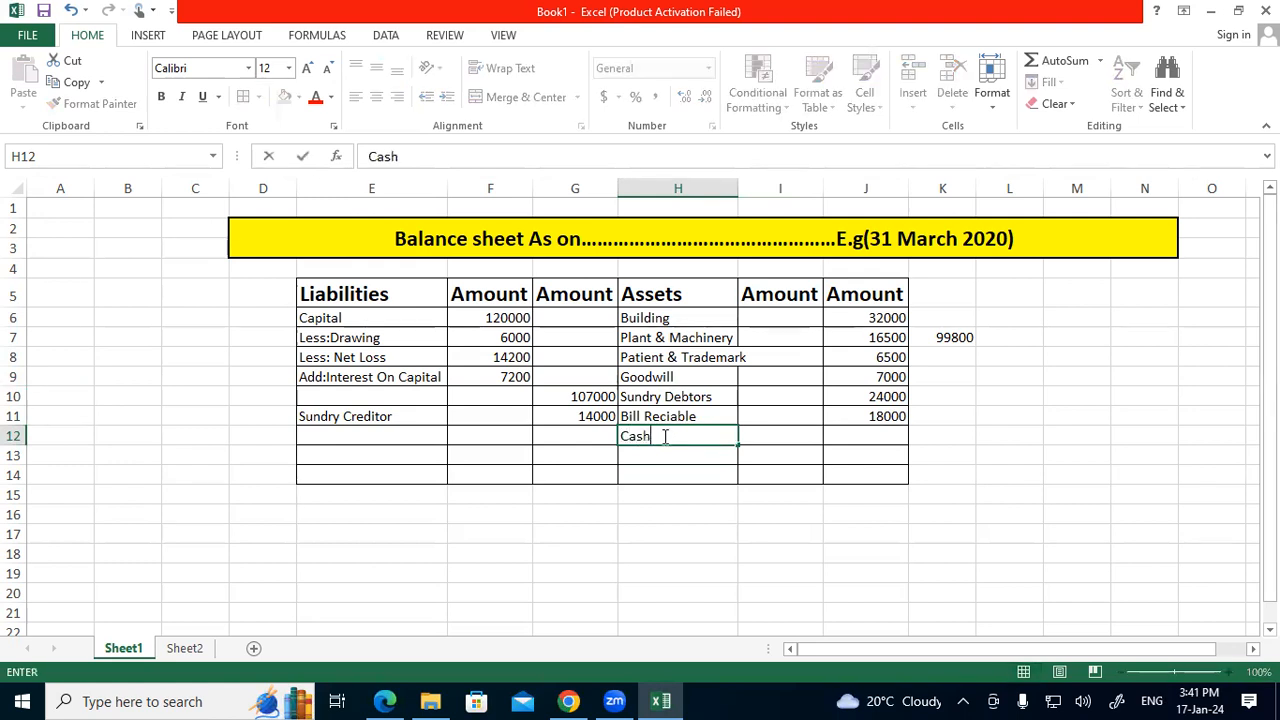
type("in Hand")
left_click(870, 441)
type("8")
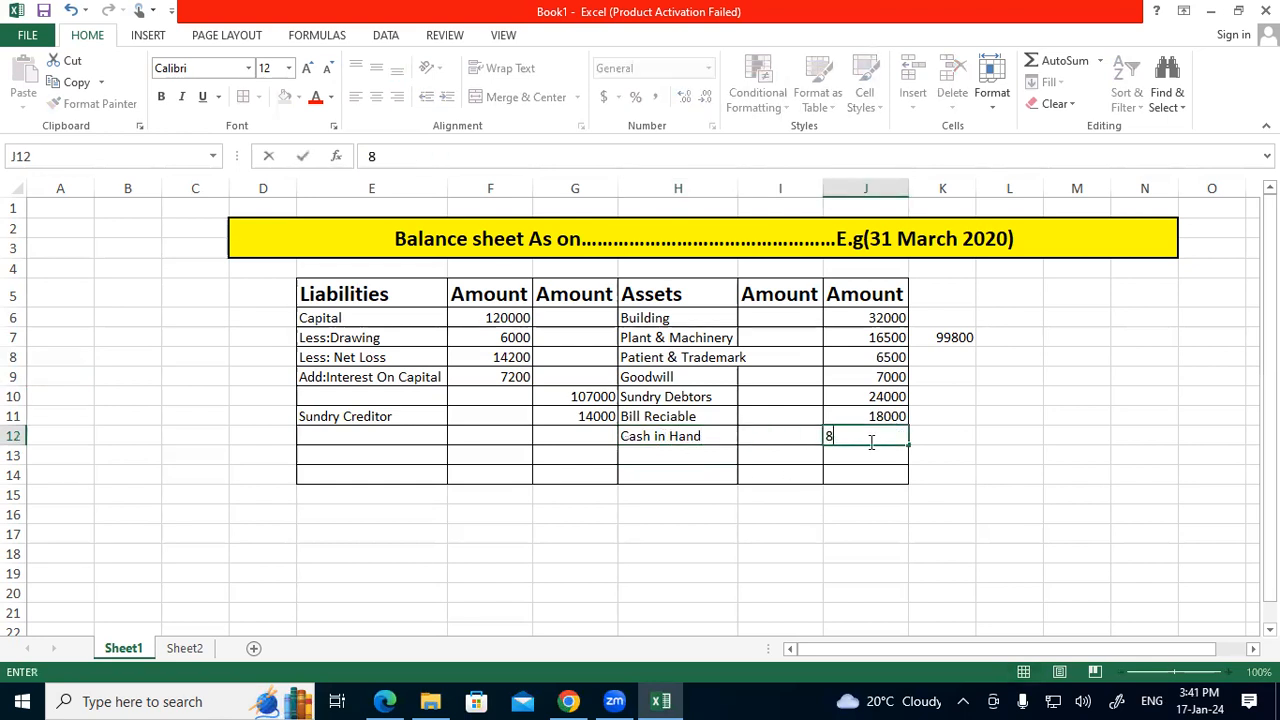
type("700")
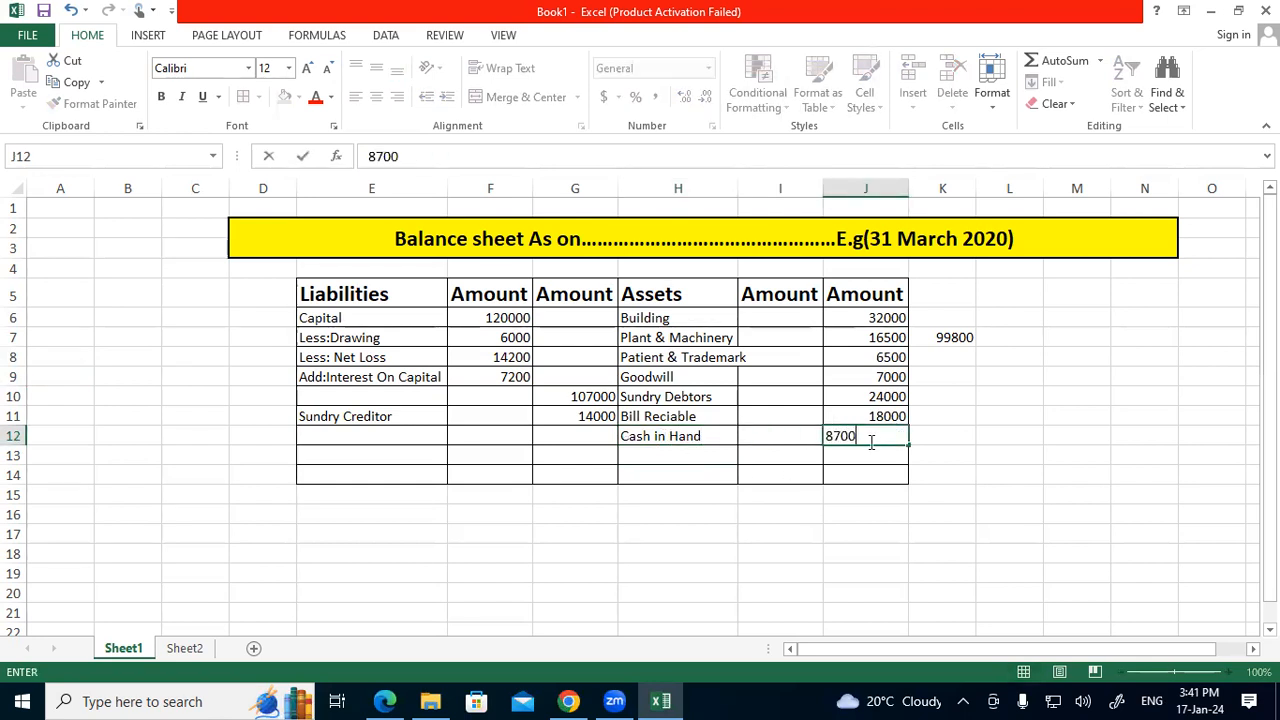
Enter Cash at Bank in cell H13 under Assets with the amount 15300 in J13
left_click(704, 453)
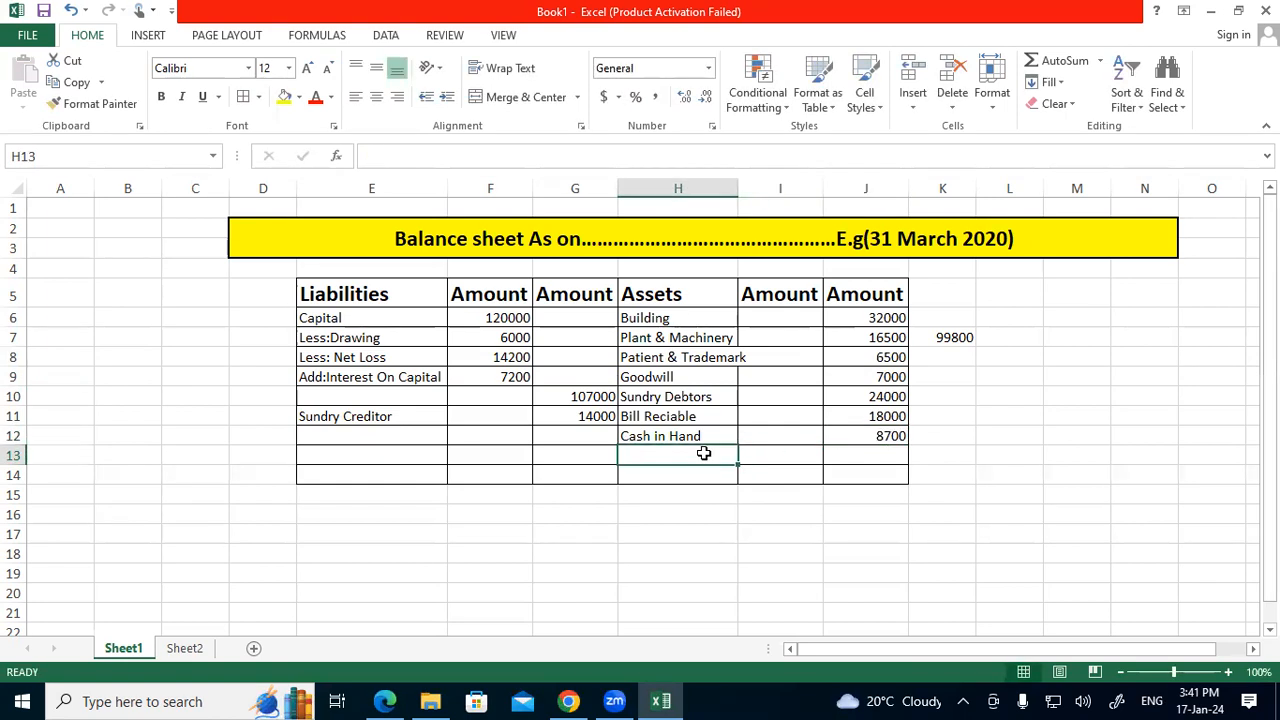
type("C")
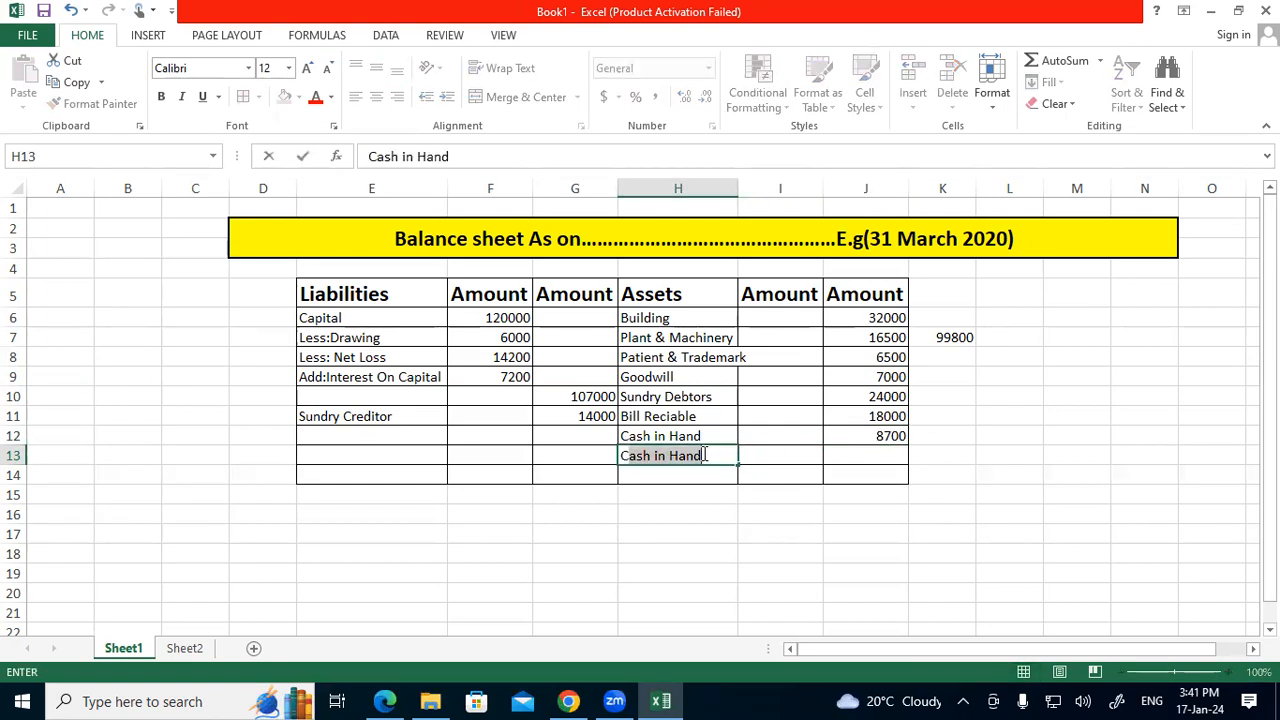
key("BackSpace")
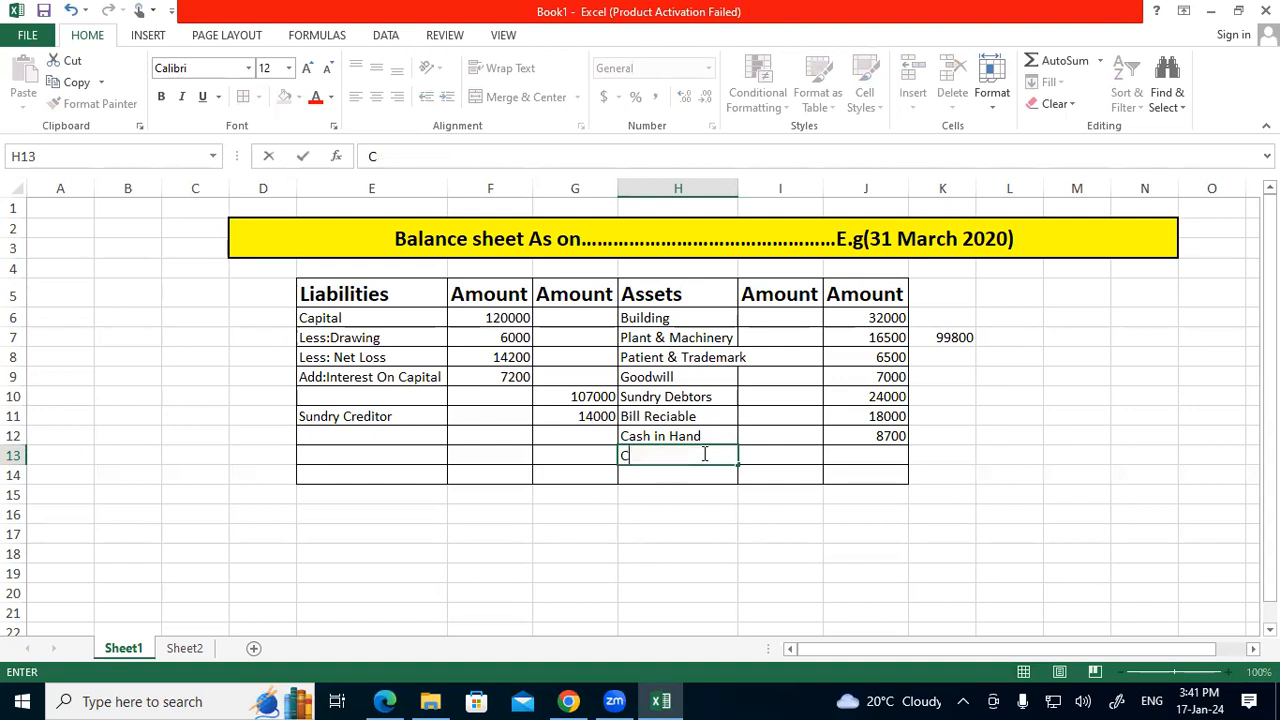
type("ash in Hand")
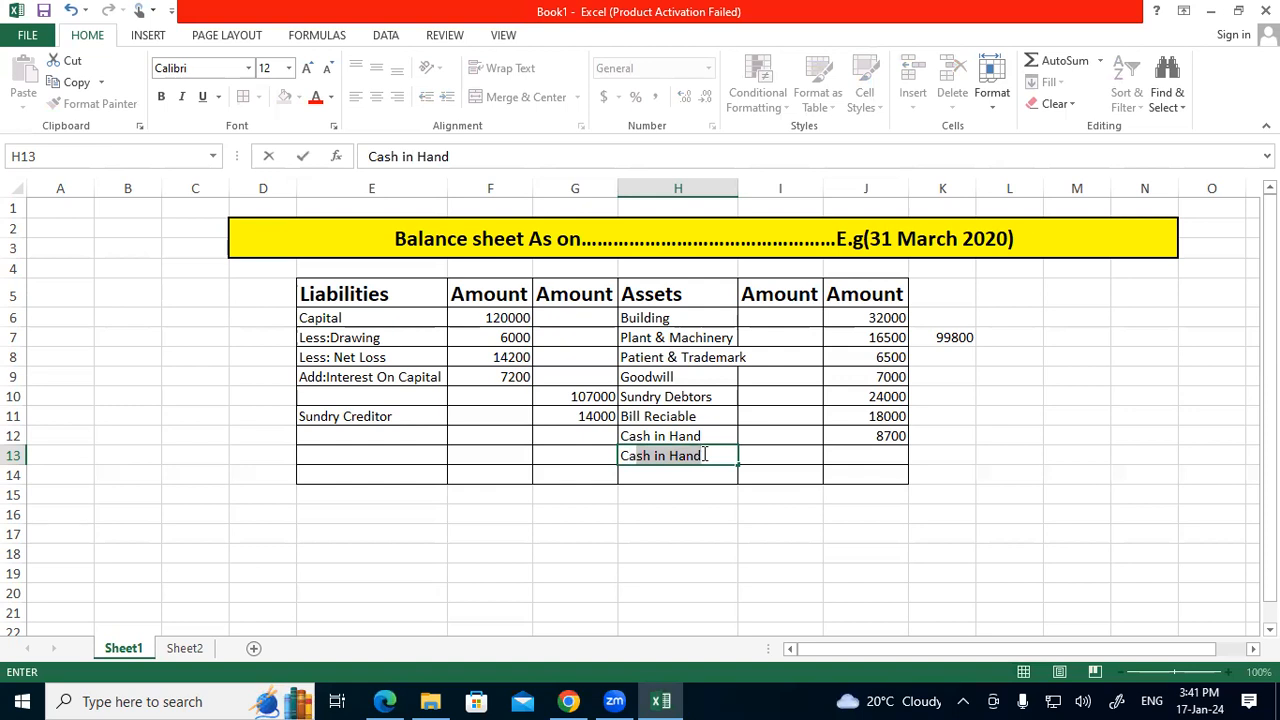
left_click(705, 455)
key("BackSpace")
key("BackSpace")
key("BackSpace")
key("BackSpace")
key("BackSpace")
key("BackSpace")
key("BackSpace")
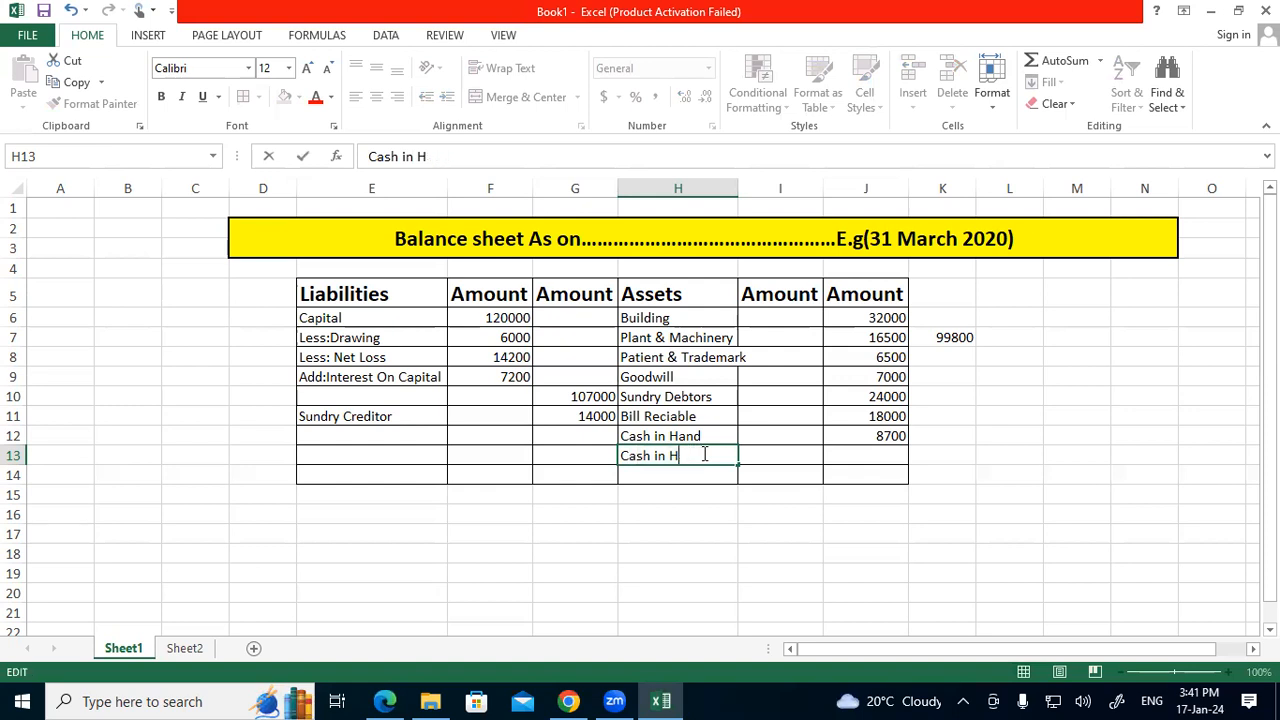
type("at Bank")
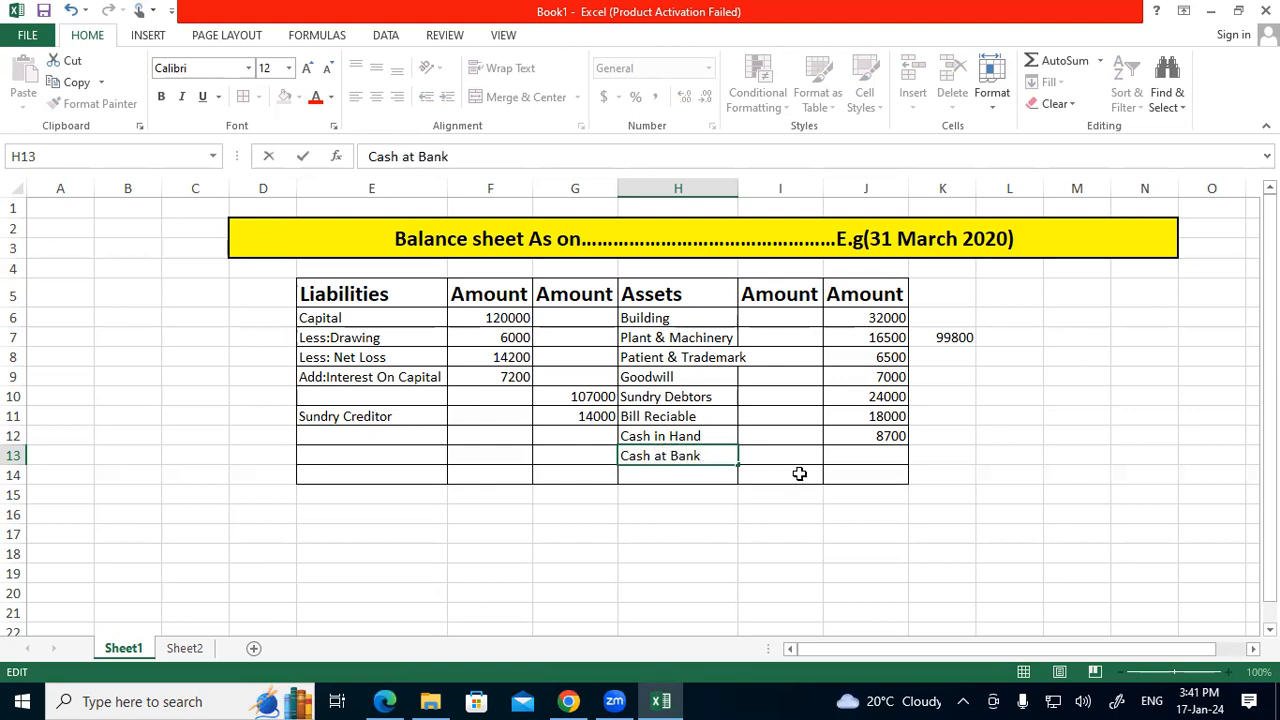
left_click(893, 455)
type("15300")
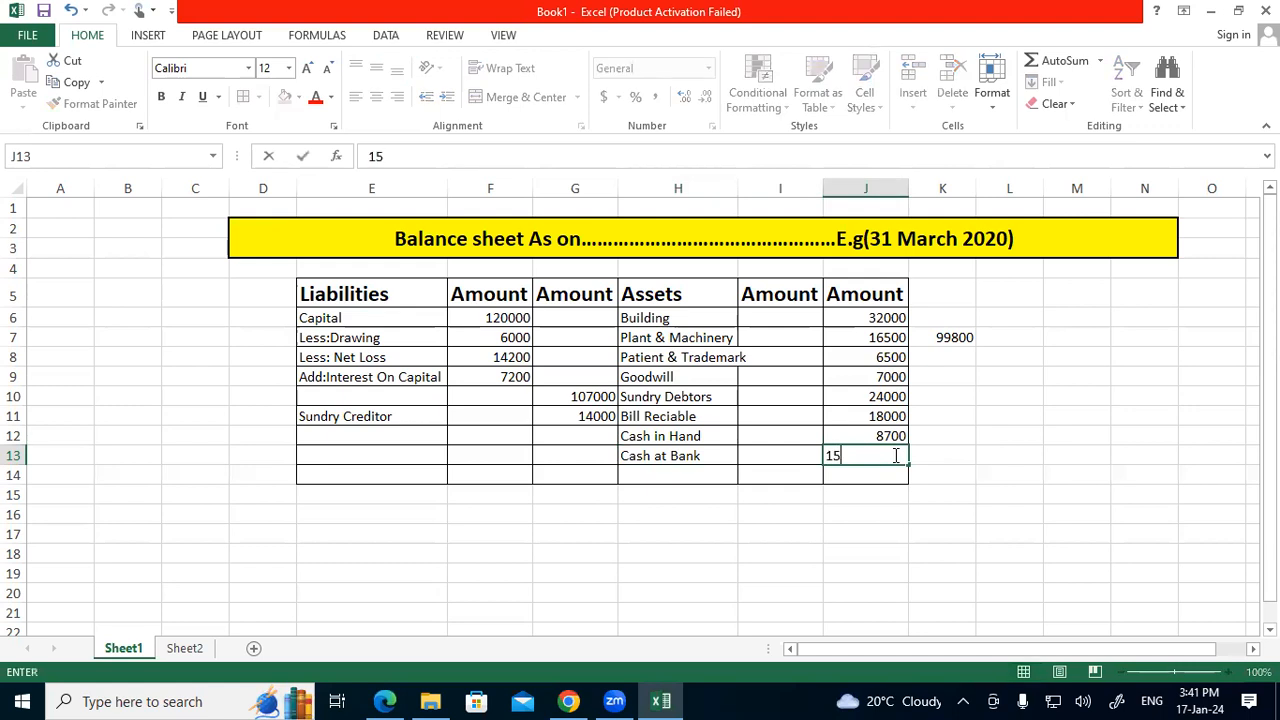
left_click(726, 474)
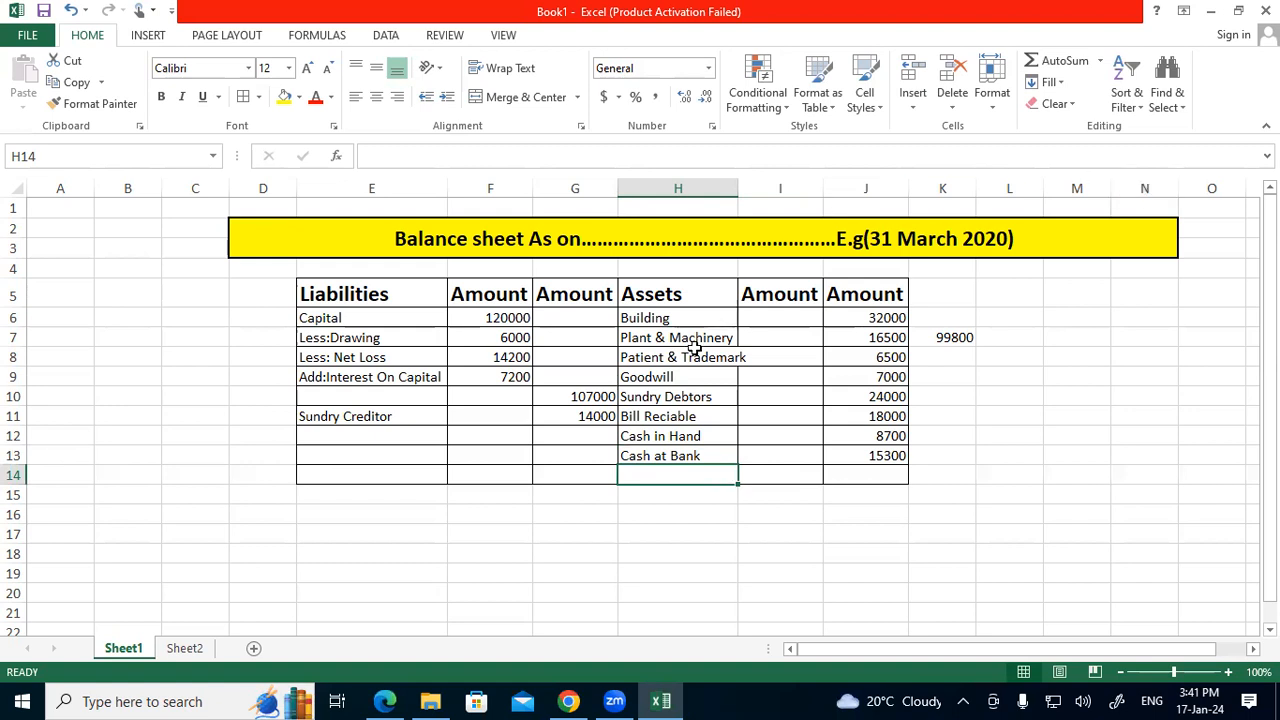
Enter Long Term Loan in cell E12 under Liabilities with the amount 20000 in G12
left_click(385, 437)
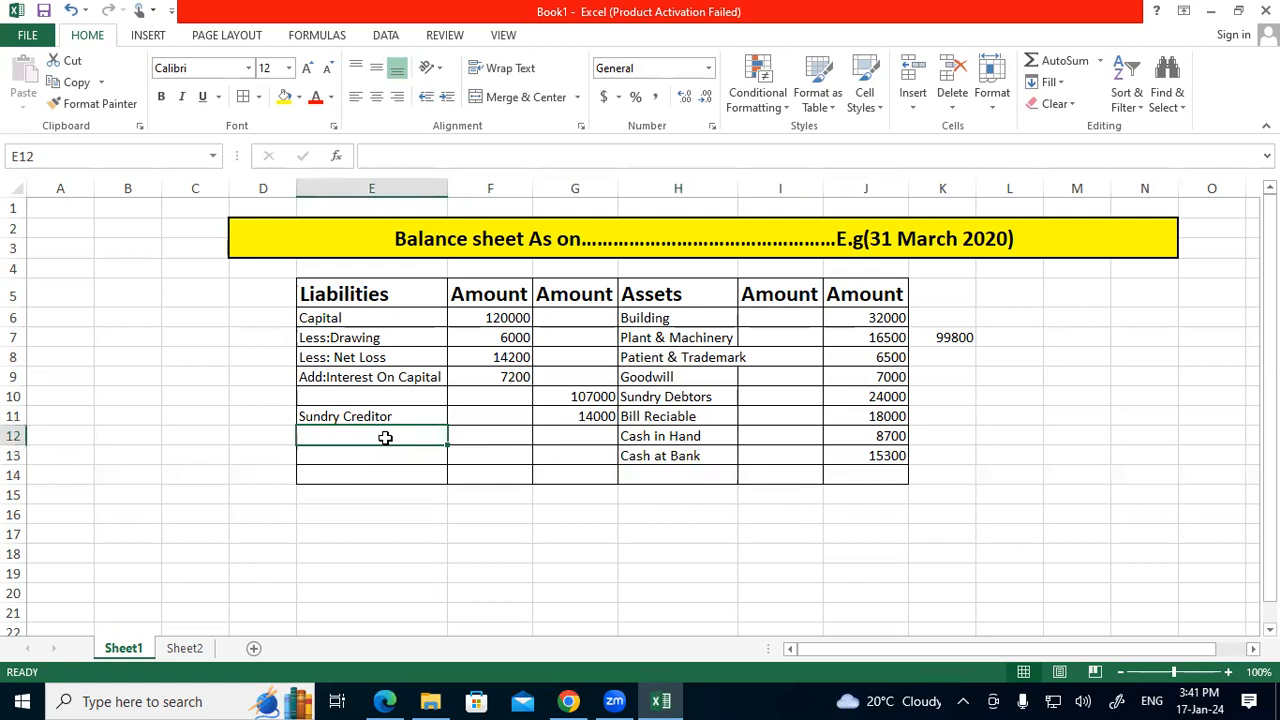
type("Long")
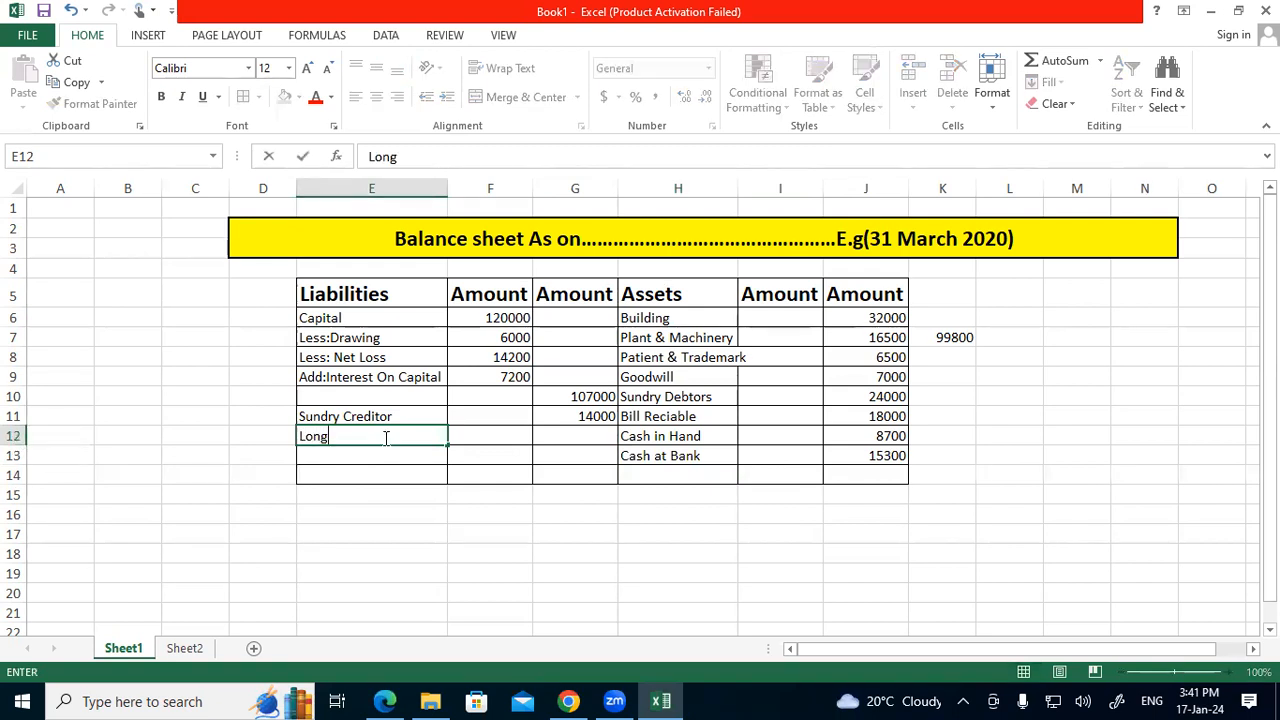
type(" Term Loan")
left_click(586, 432)
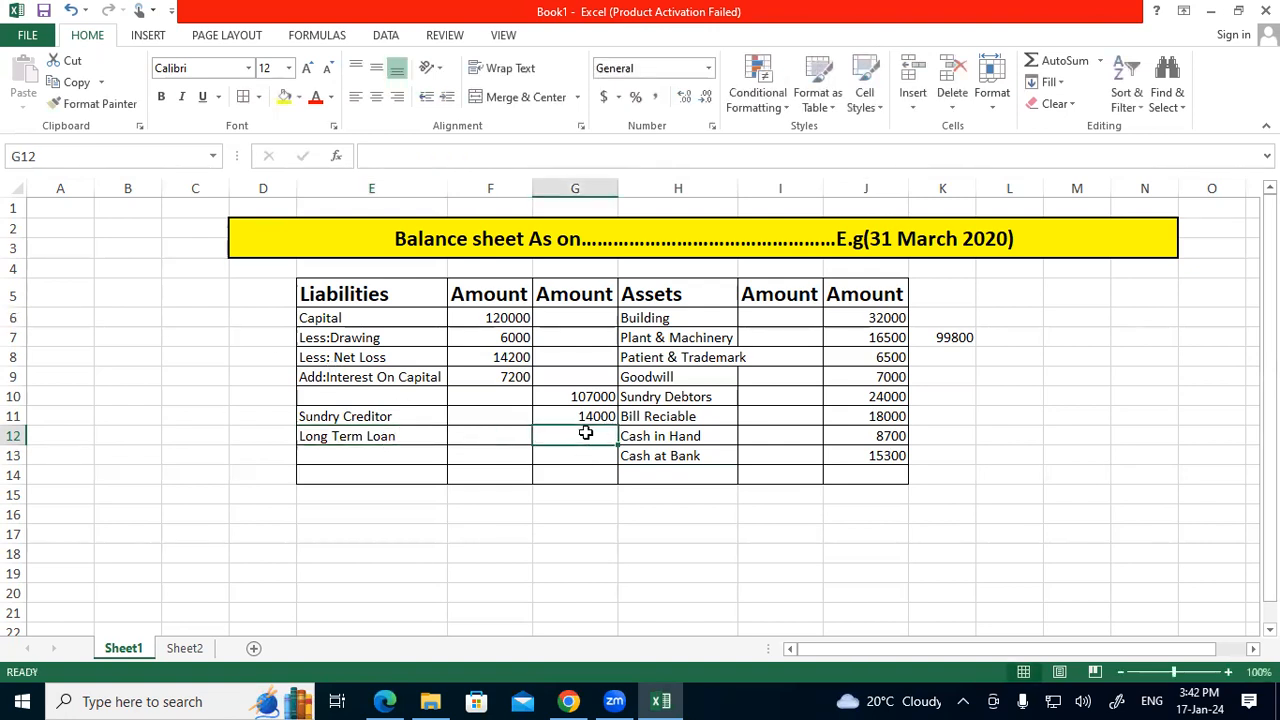
type("20000")
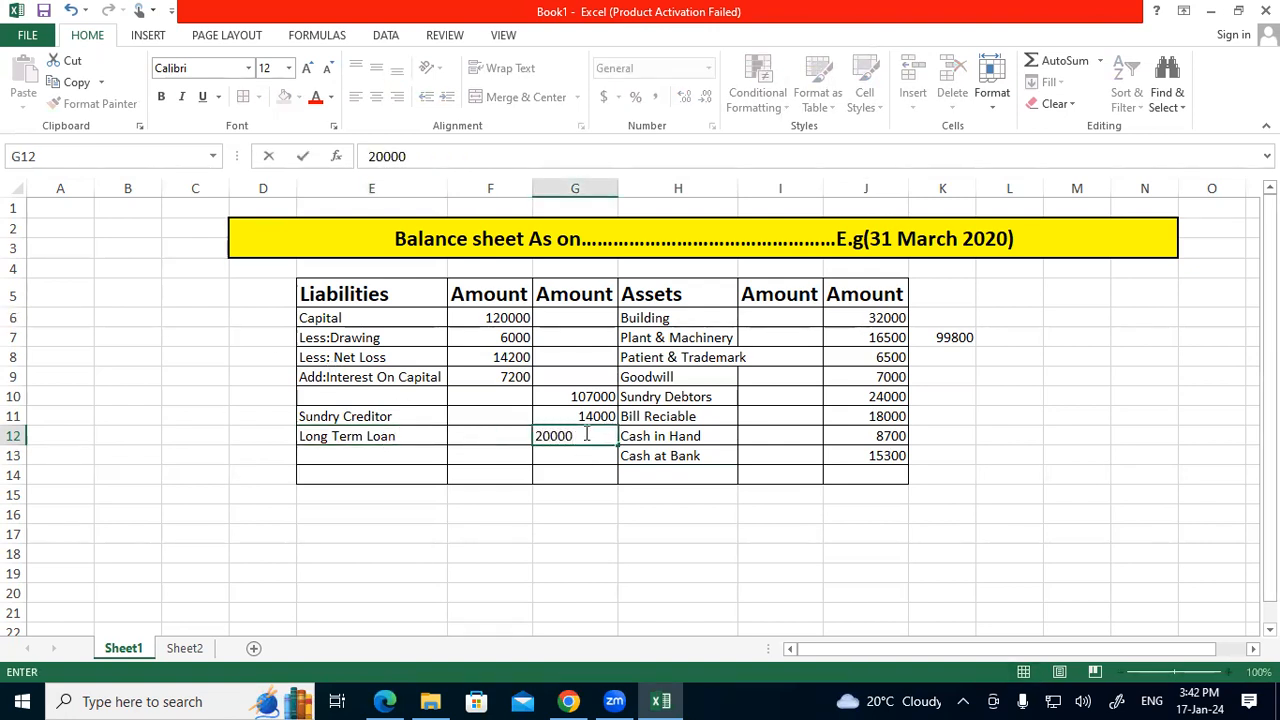
left_click(575, 460)
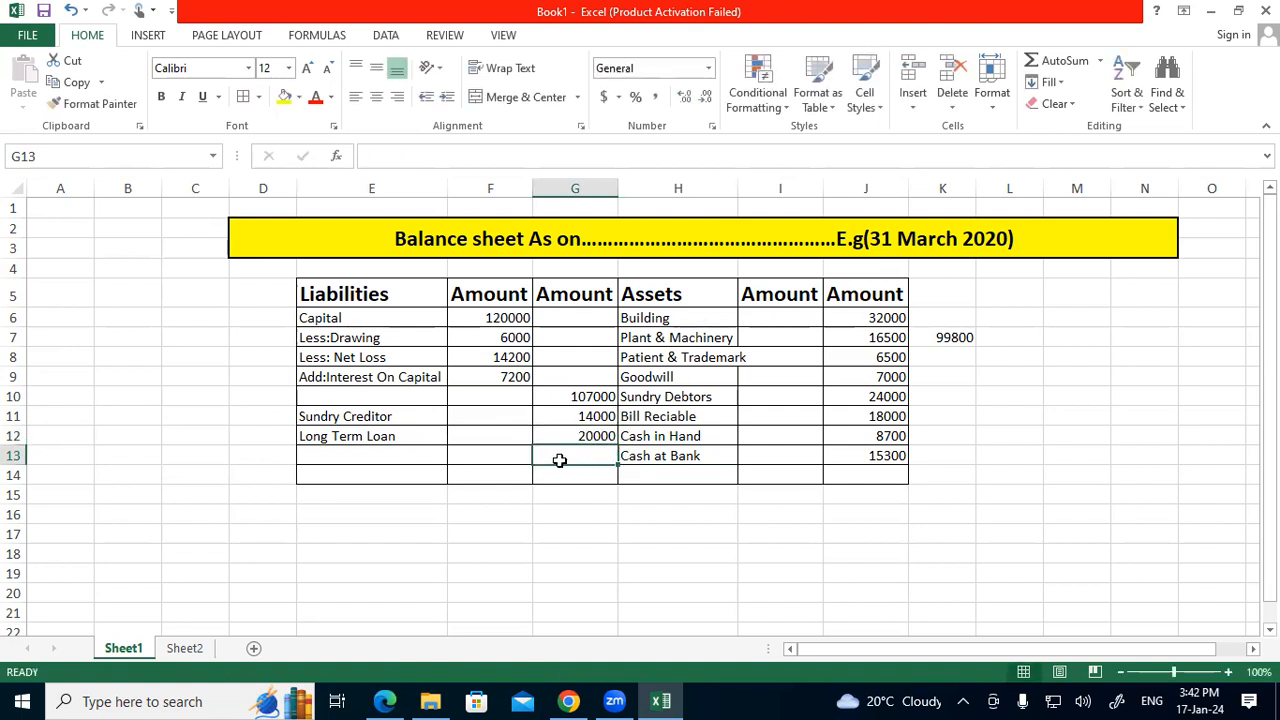
Enter Deposit in cell E13 under Liabilities with the amount 15000 in G13
left_click(403, 458)
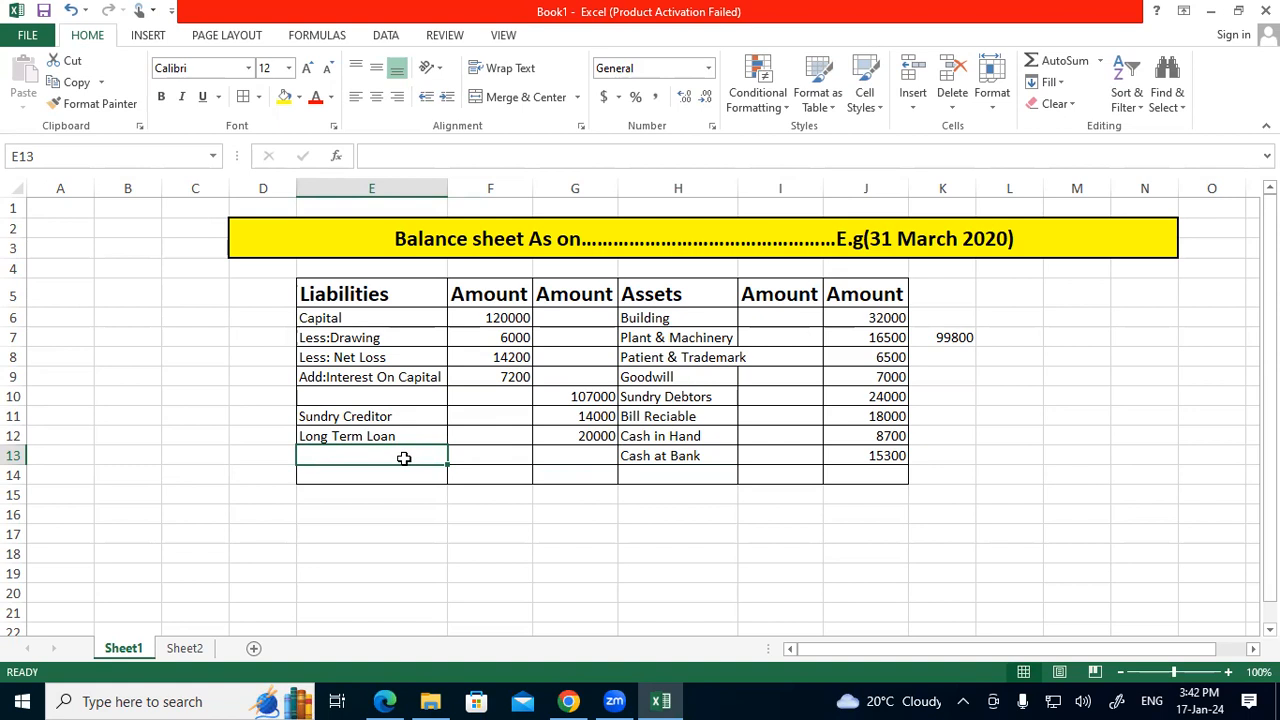
type("D")
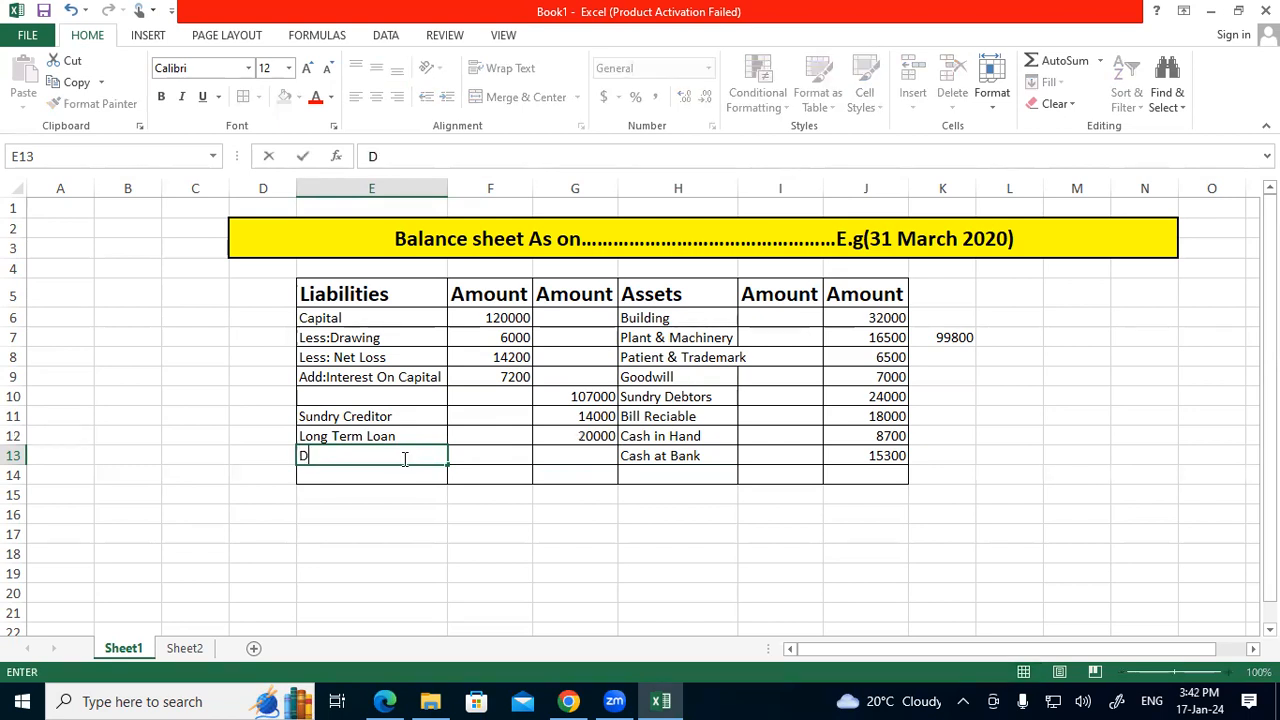
type("eposit")
left_click(586, 455)
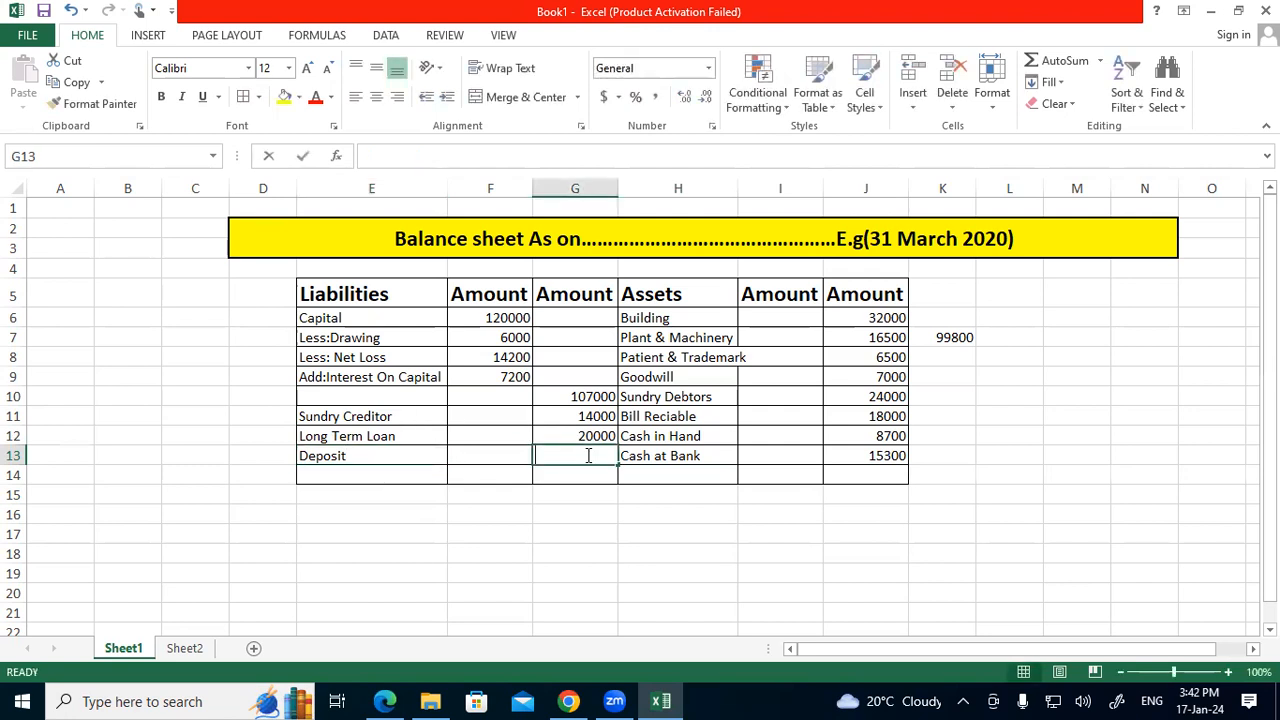
type("15000")
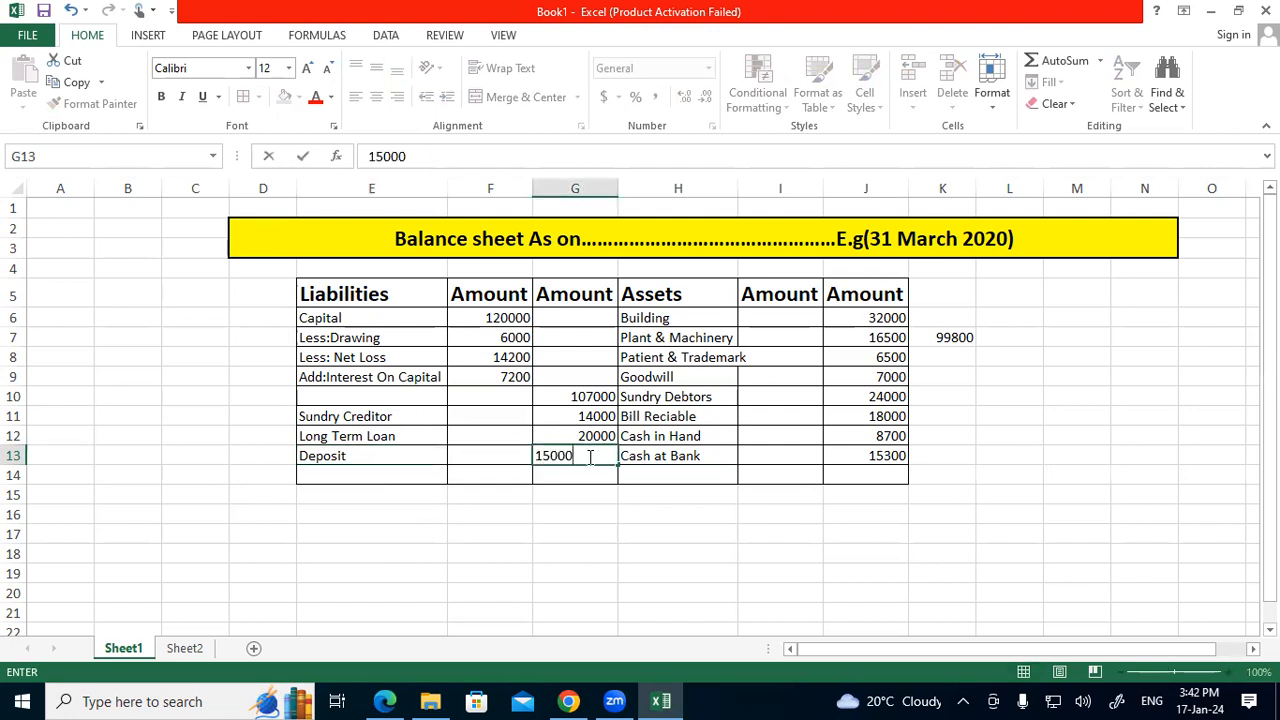
Enter Bank Overdraft in cell E14 under Liabilities with the amount 8000 in G14
left_click(380, 474)
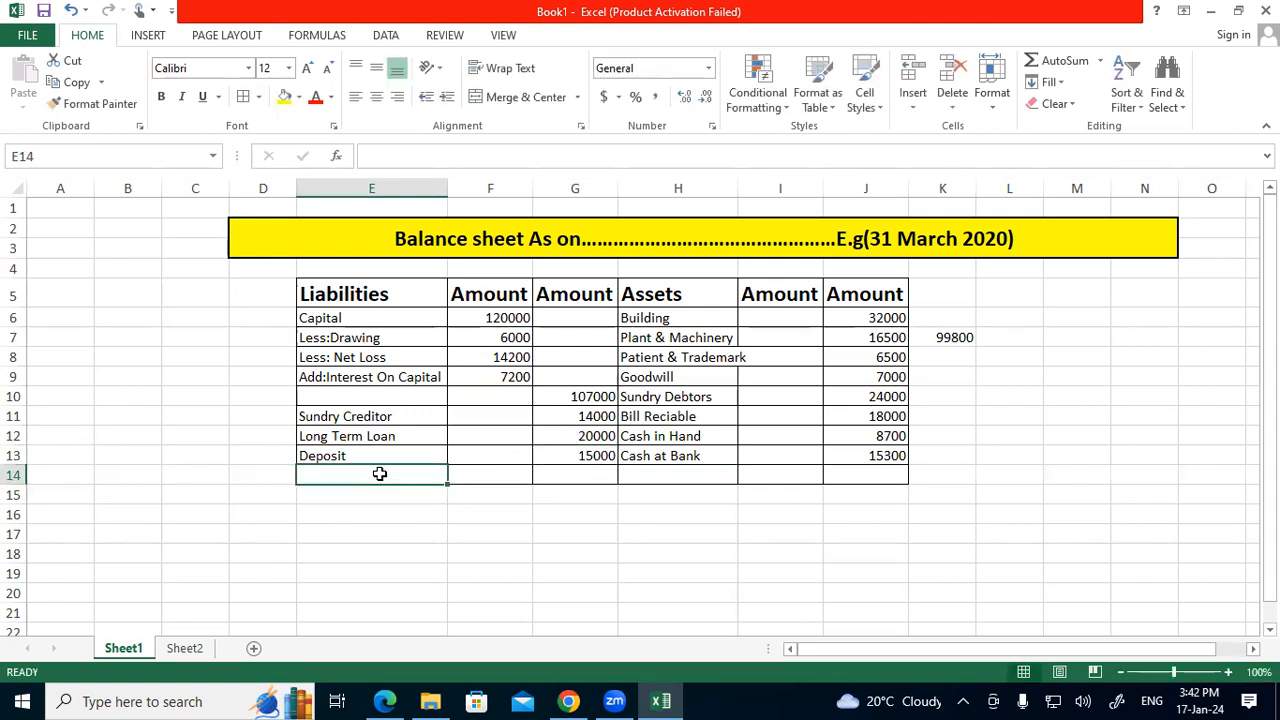
type("Bank")
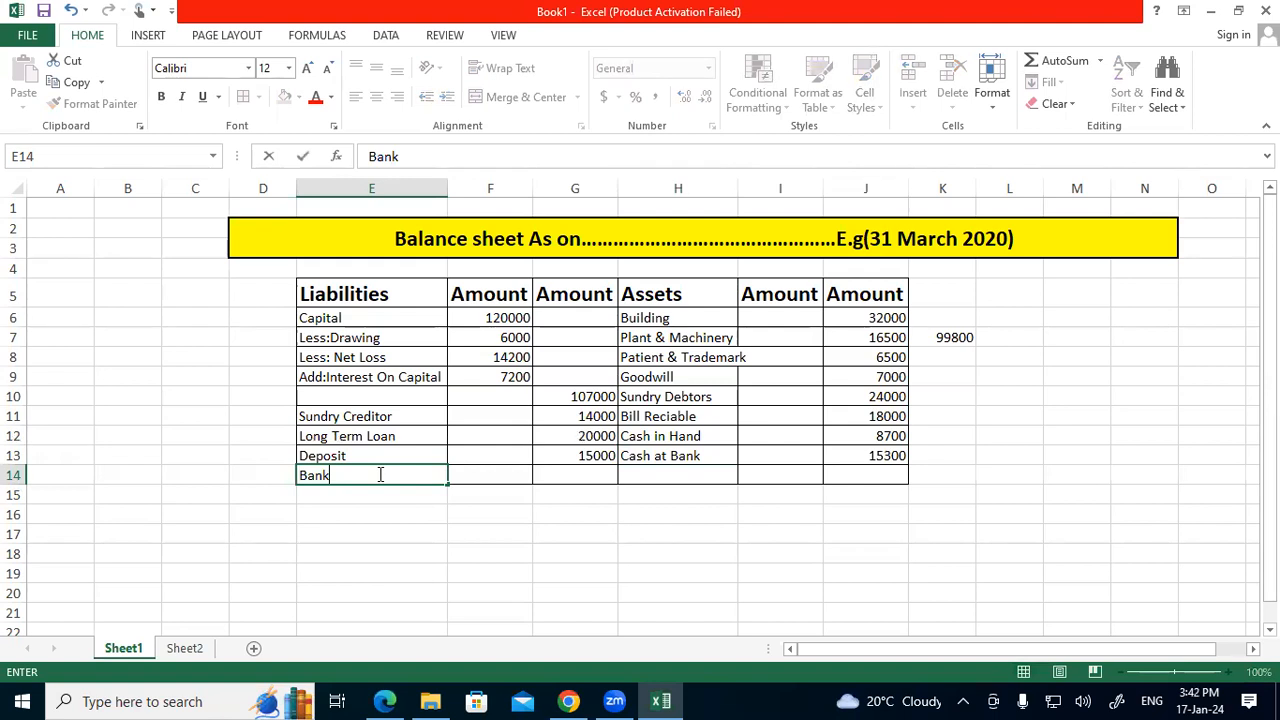
type(" Overdraft")
left_click(586, 477)
type("8000")
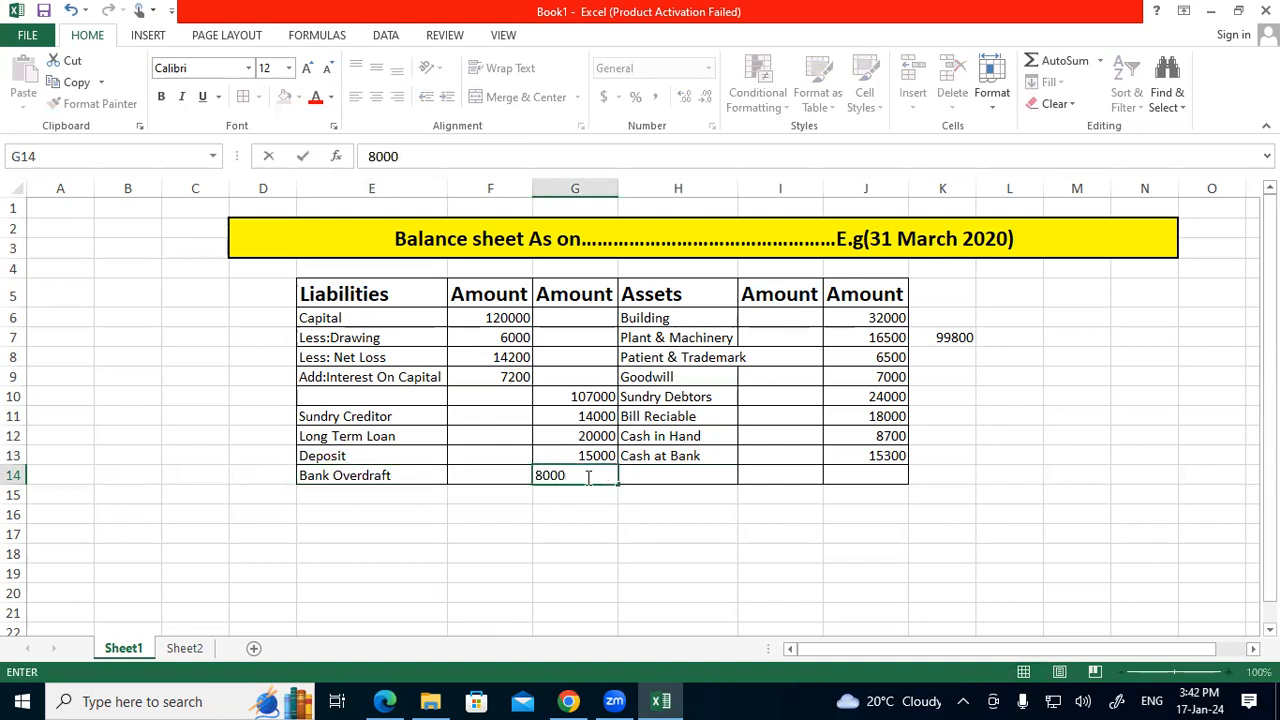
key("Return")
Extend the balance sheet table down to row 18 by applying all borders to the range E12:J18
left_click_drag(352, 437, 838, 553)
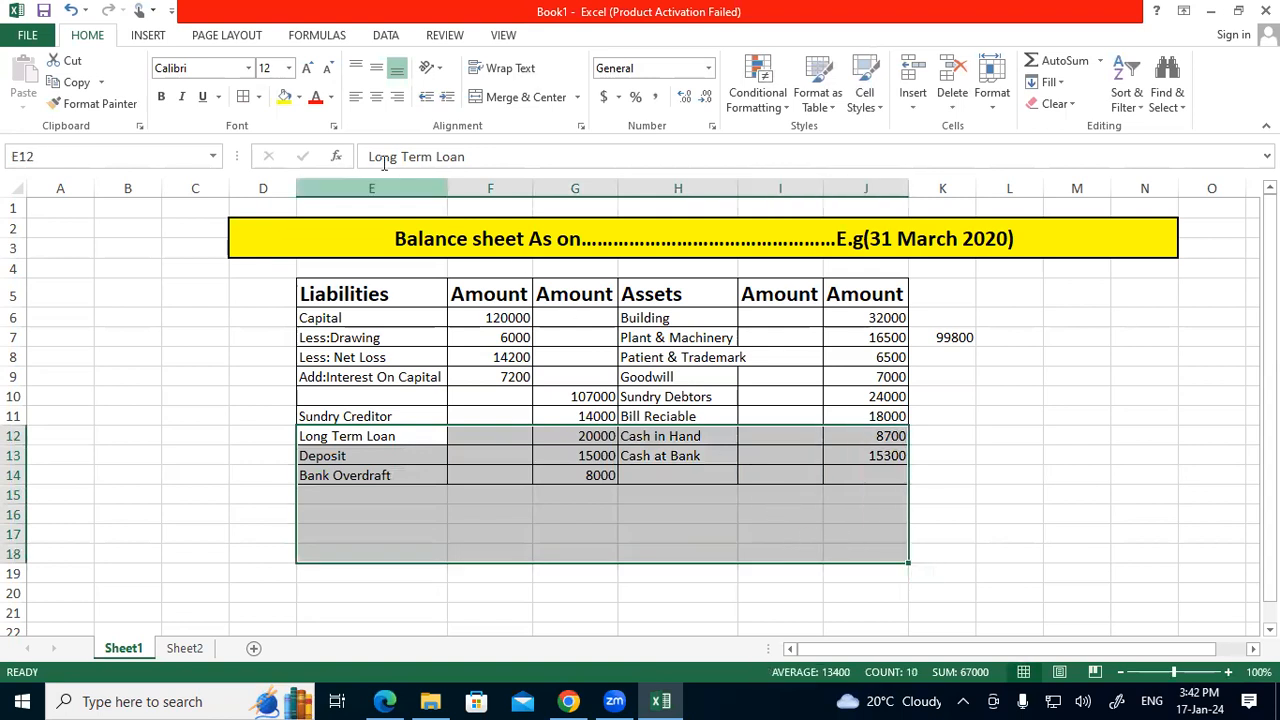
left_click(243, 96)
left_click(962, 456)
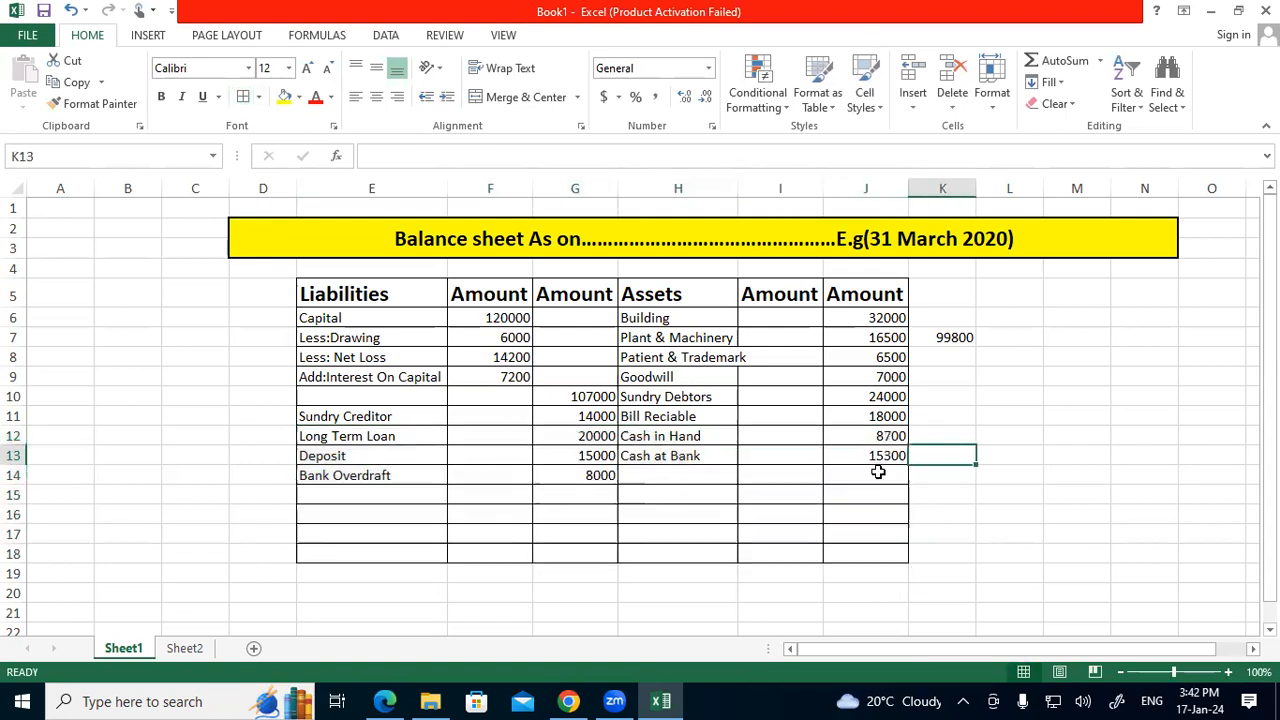
Enter Closing Stock in cell H14 under Assets with the amount 21000 in J14
left_click(660, 476)
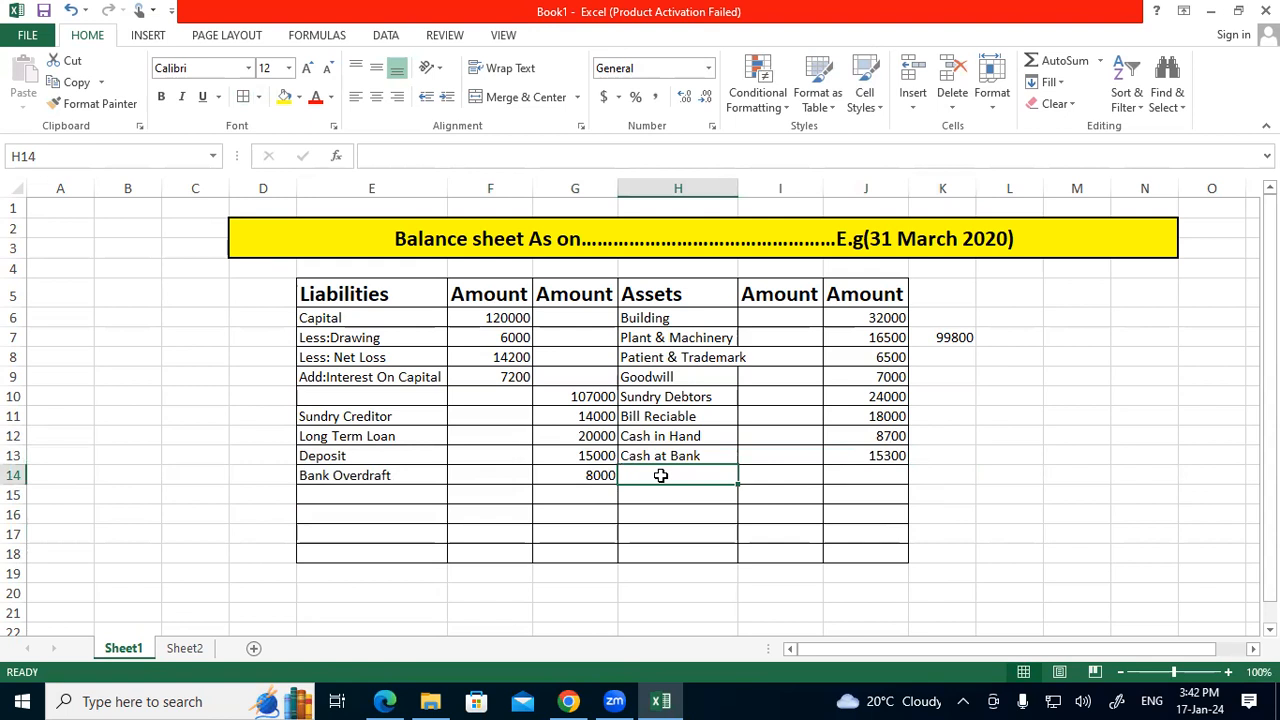
type("Cl")
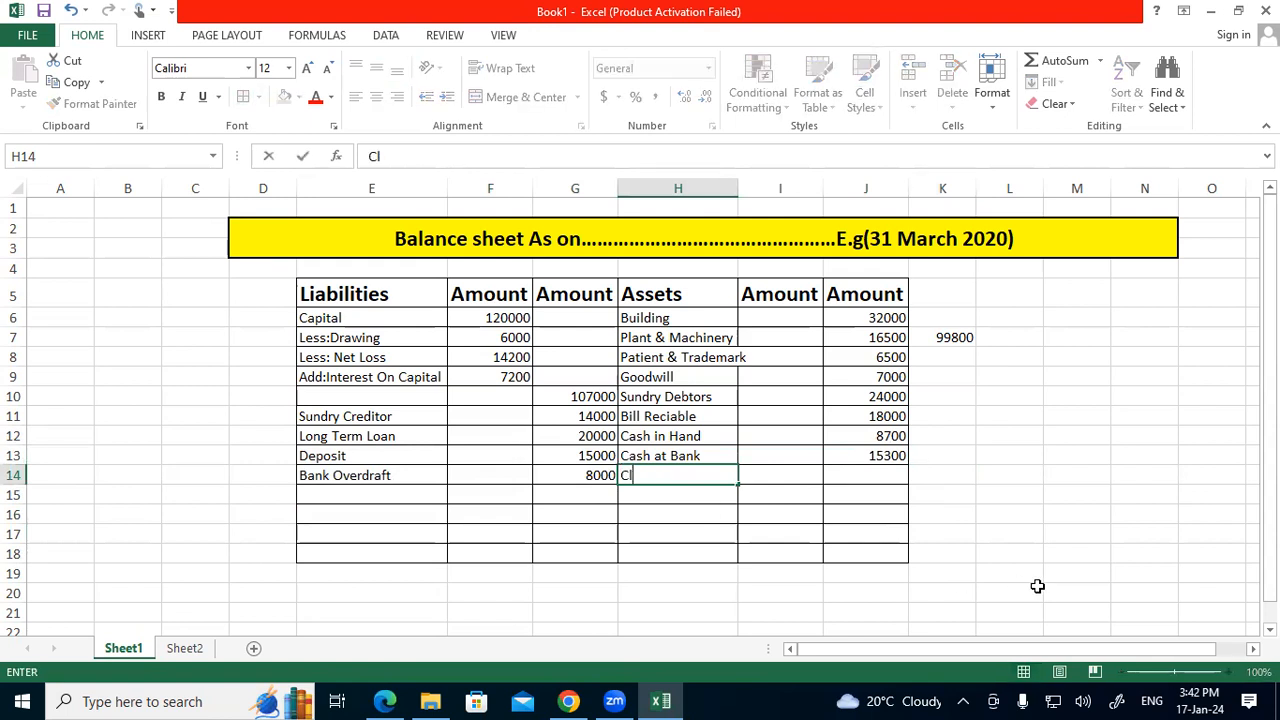
type("osing Stock")
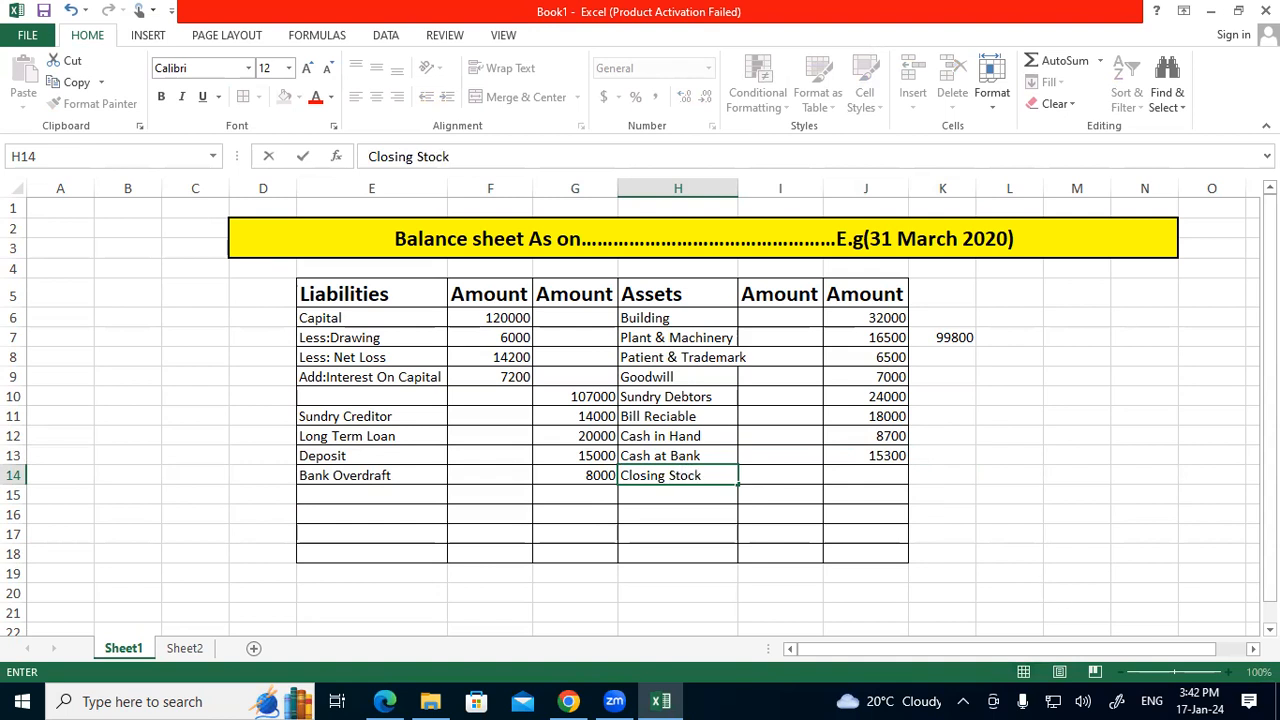
left_click(887, 477)
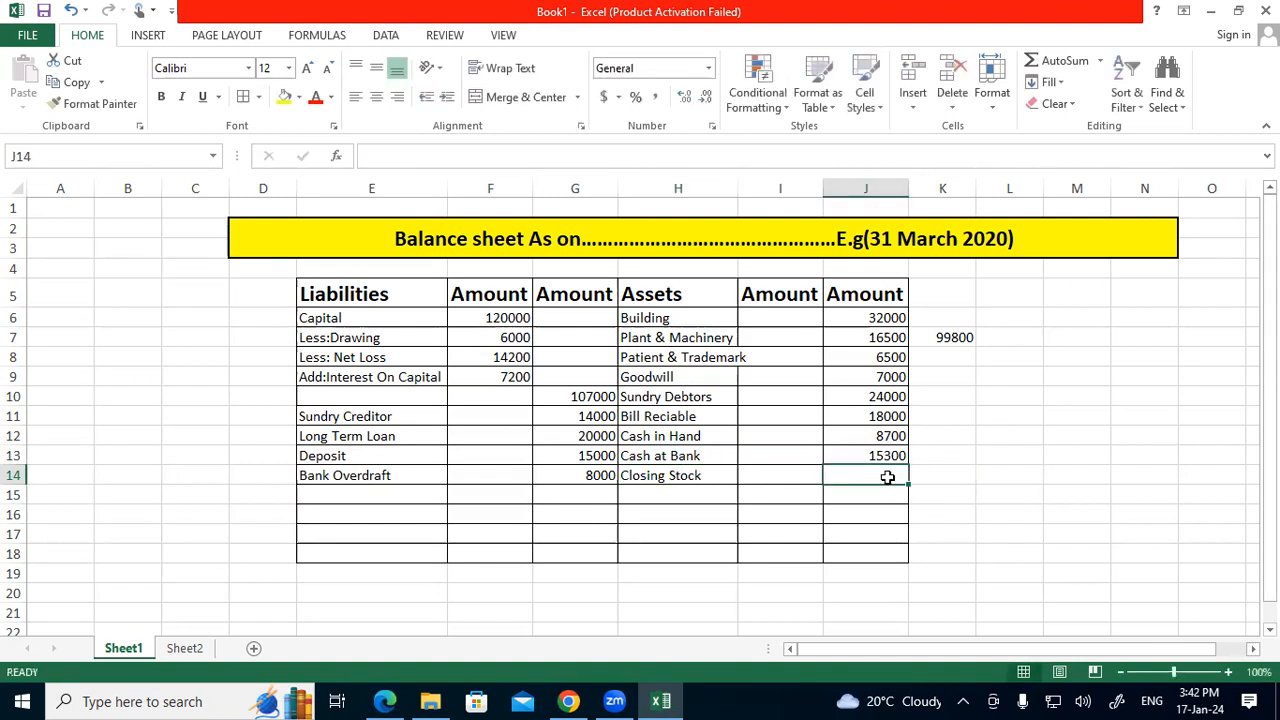
type("21000")
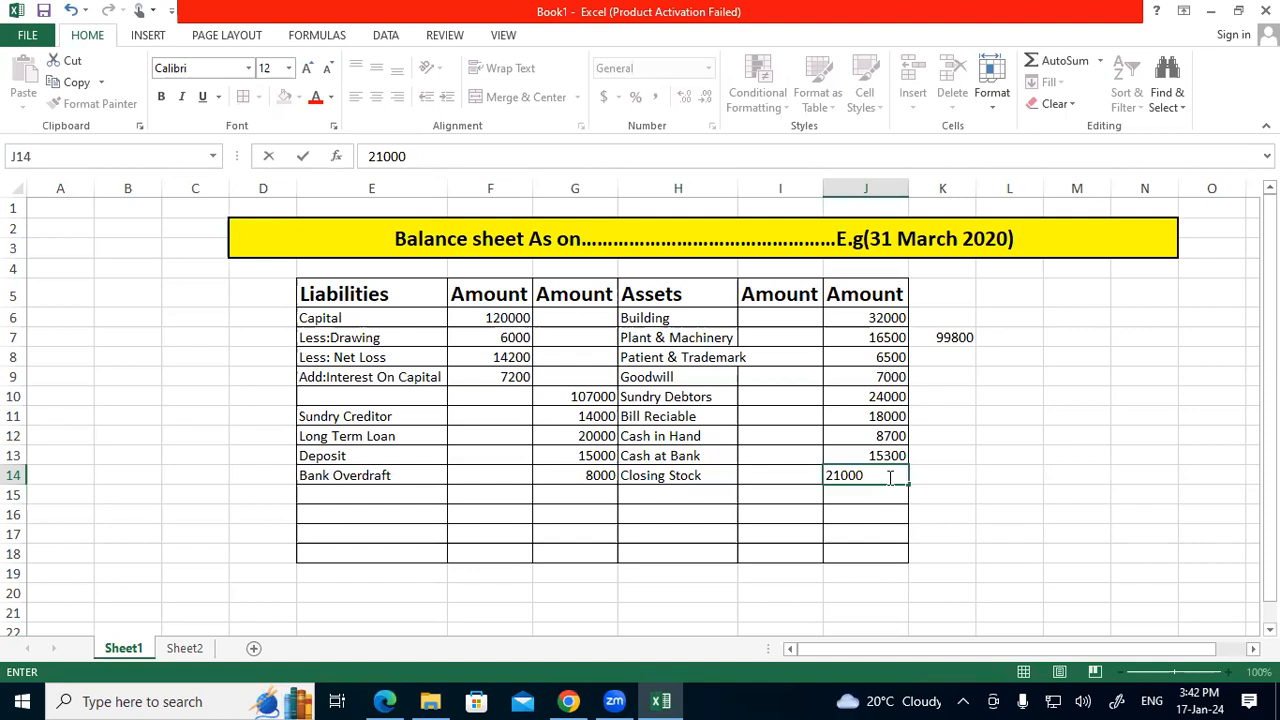
left_click(653, 497)
Enter Outstanding Salary in cell E15 under Liabilities with the amount 6500 in G15
left_click(353, 497)
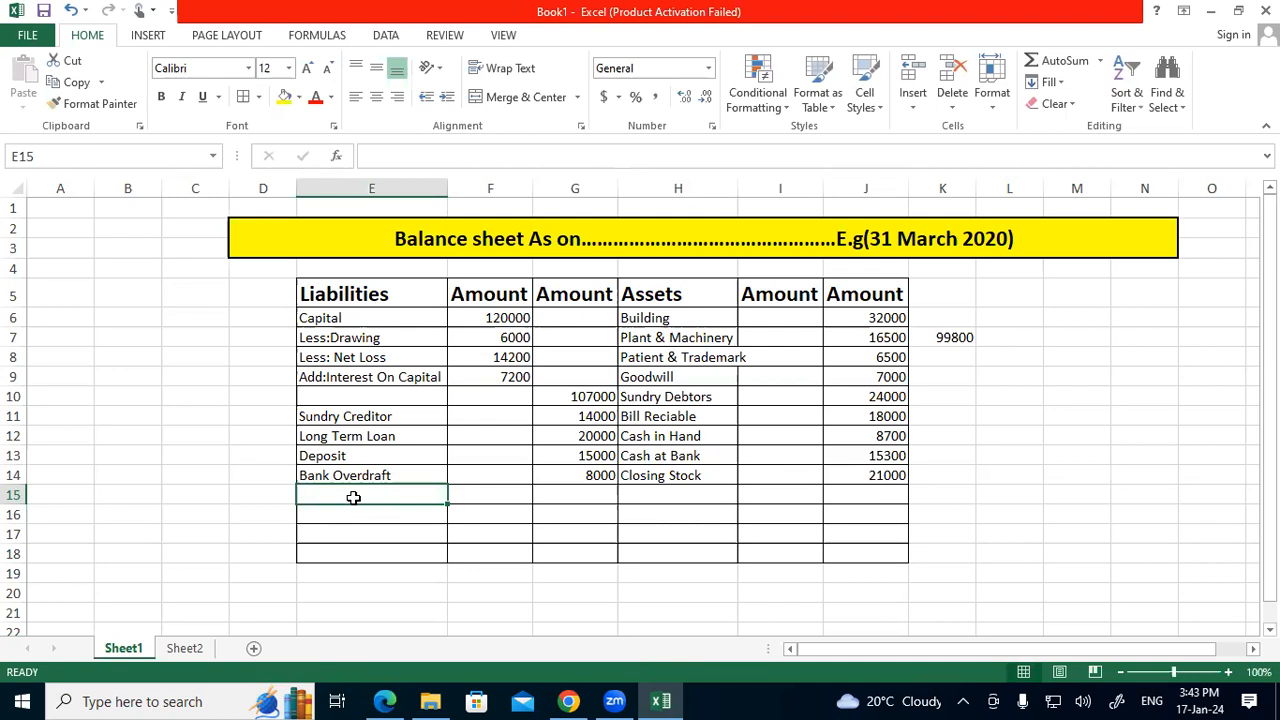
type("Outstanding Sla")
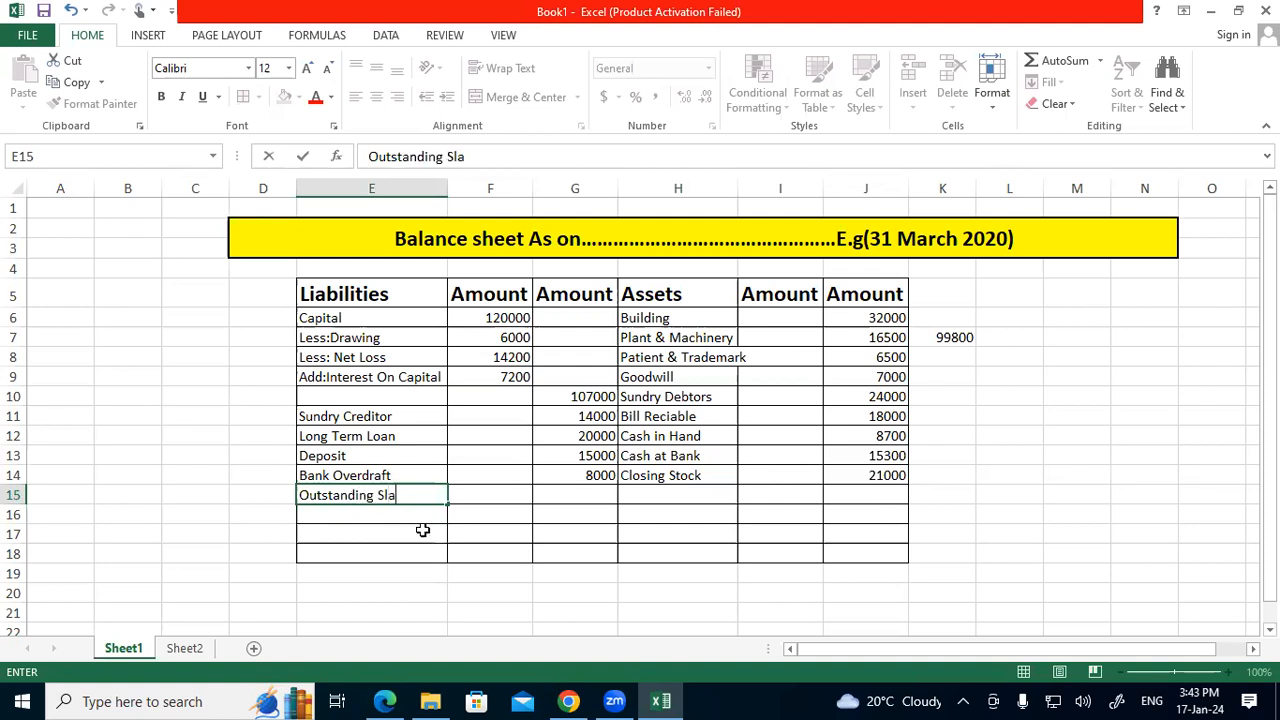
key("BackSpace")
key("BackSpace")
type("alary")
left_click(578, 497)
type("65000")
key("BackSpace")
left_click(692, 532)
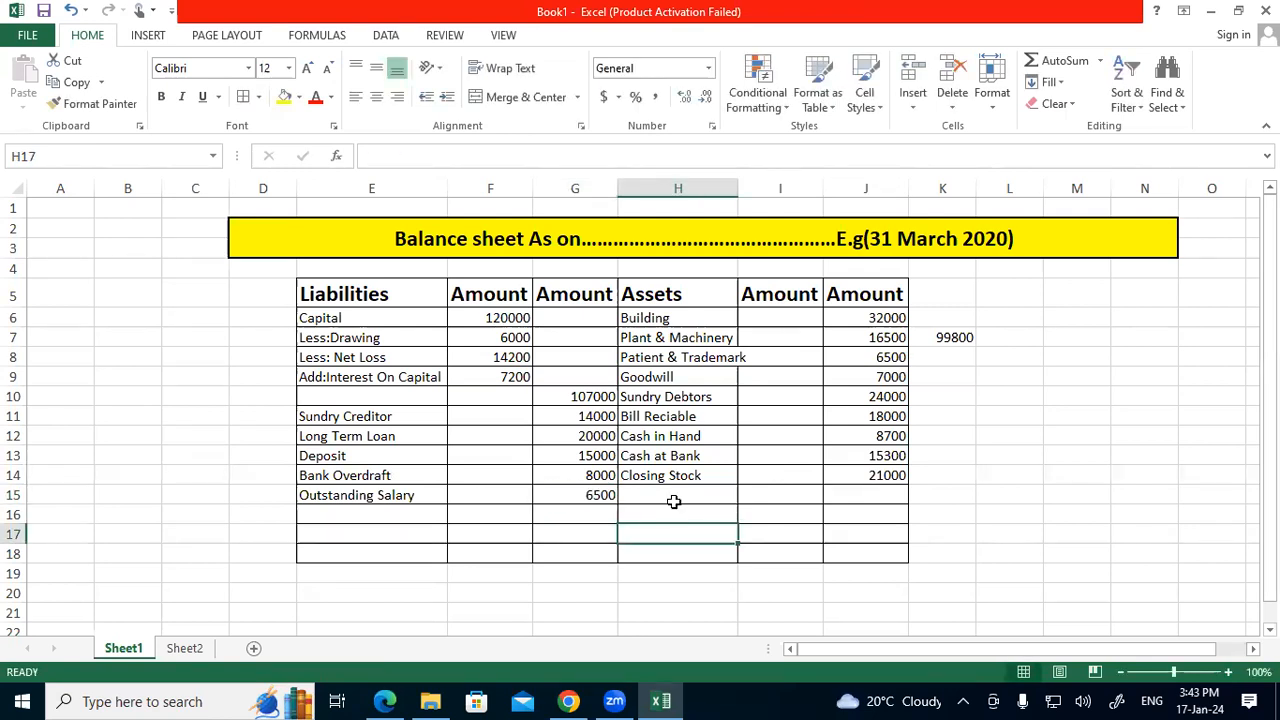
left_click(674, 501)
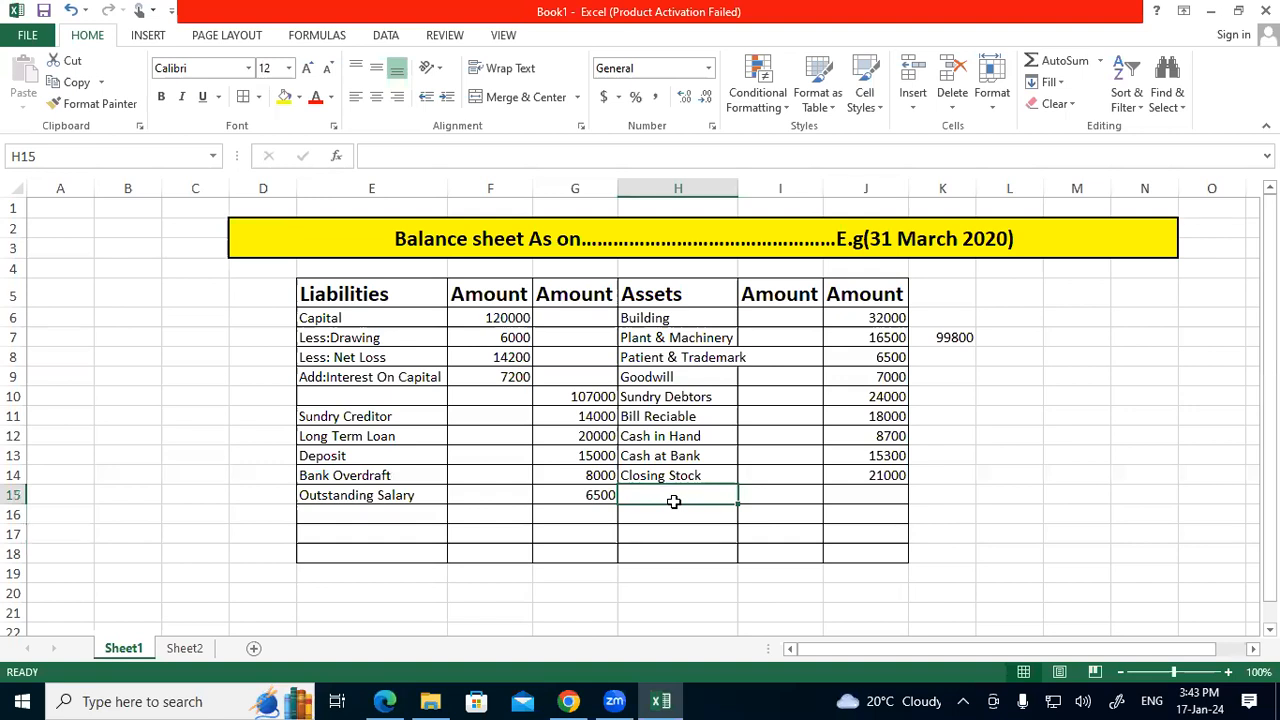
Enter Long Term Investment in cell H15 under Assets with the amount 10000 in J15, and autofit column H's width
type("Long ")
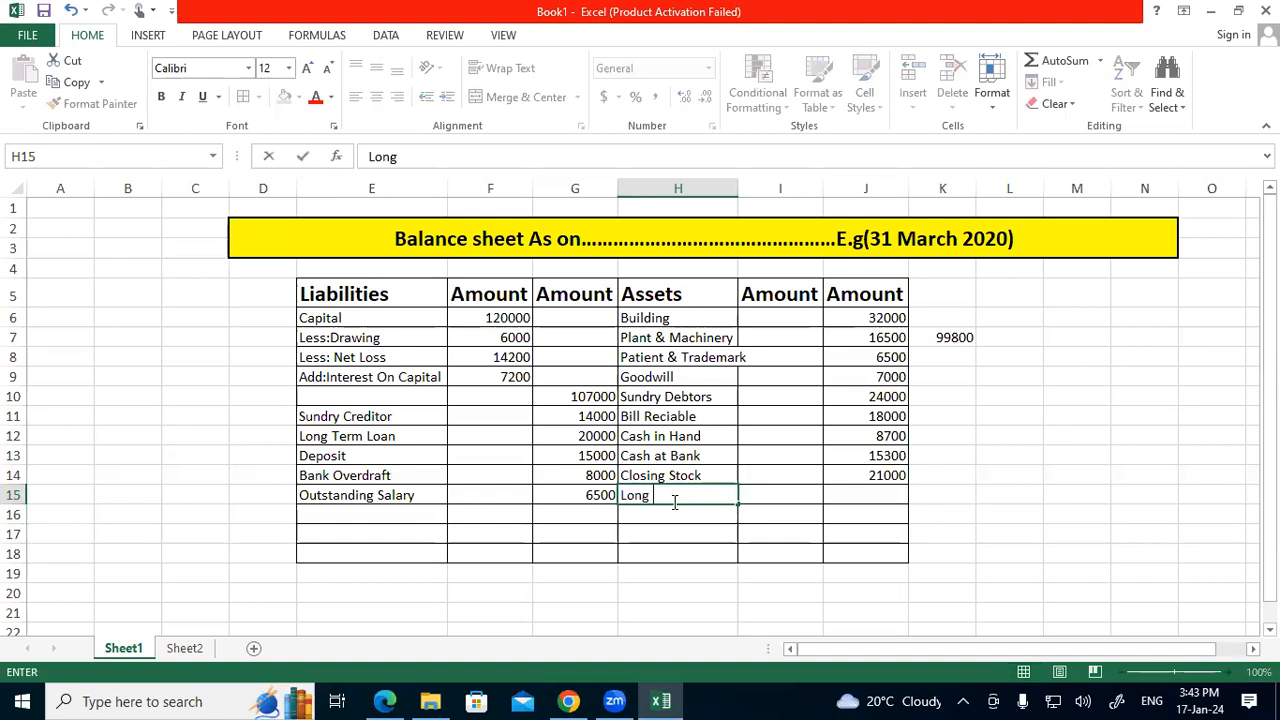
type("Term Investment")
left_click(891, 488)
type("10000")
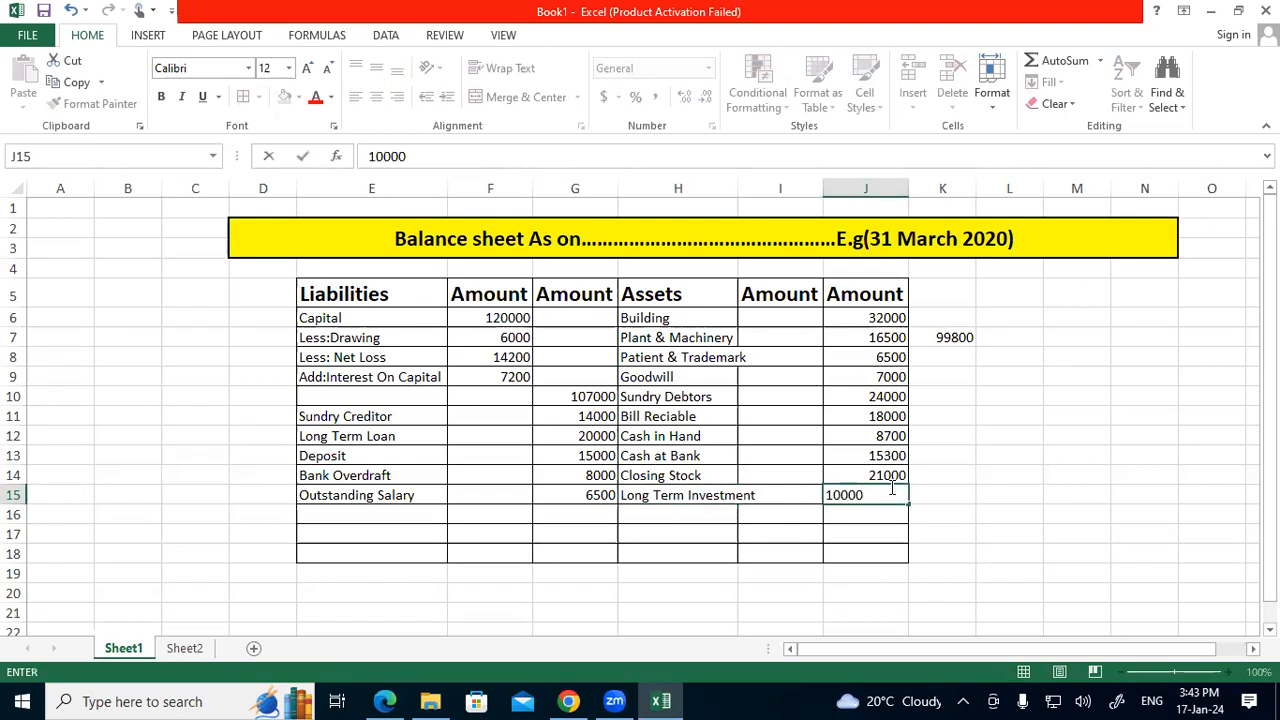
left_click(690, 534)
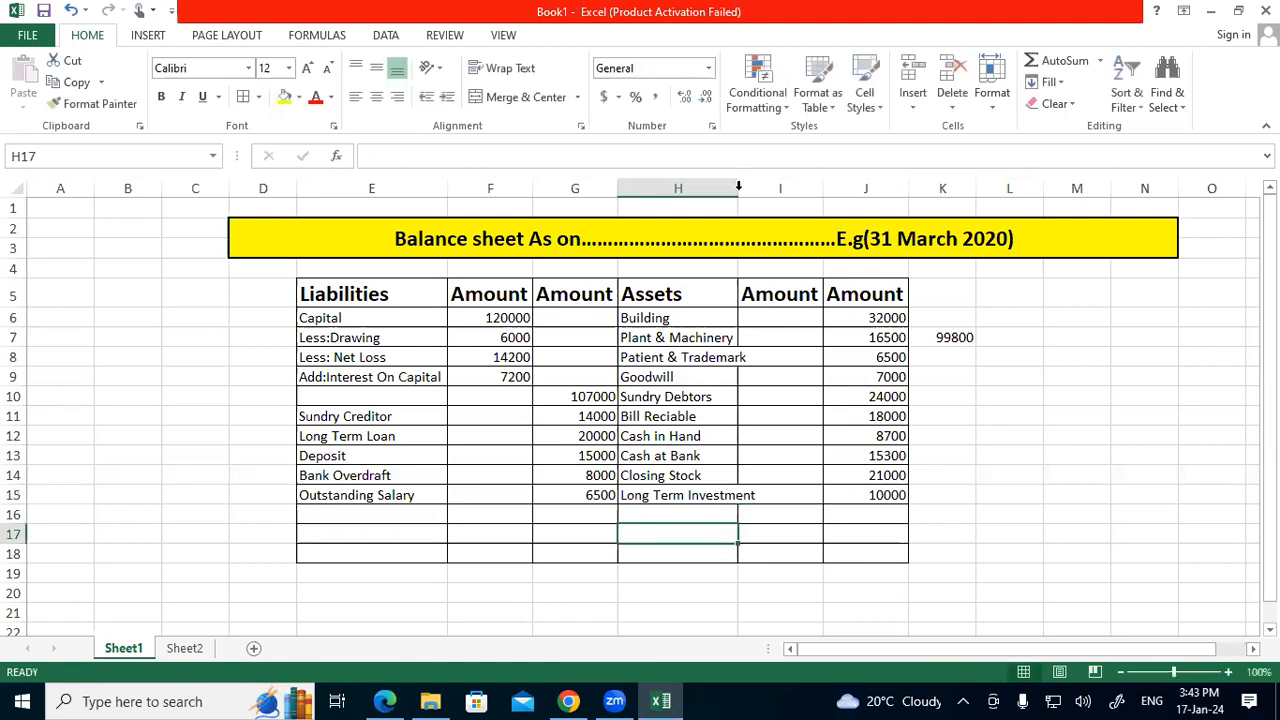
double_click(738, 186)
Enter Prepaid Insurance in cell E16 with the amount 750 in G16, and check its placement in the PDF's solved balance sheet
left_click(352, 513)
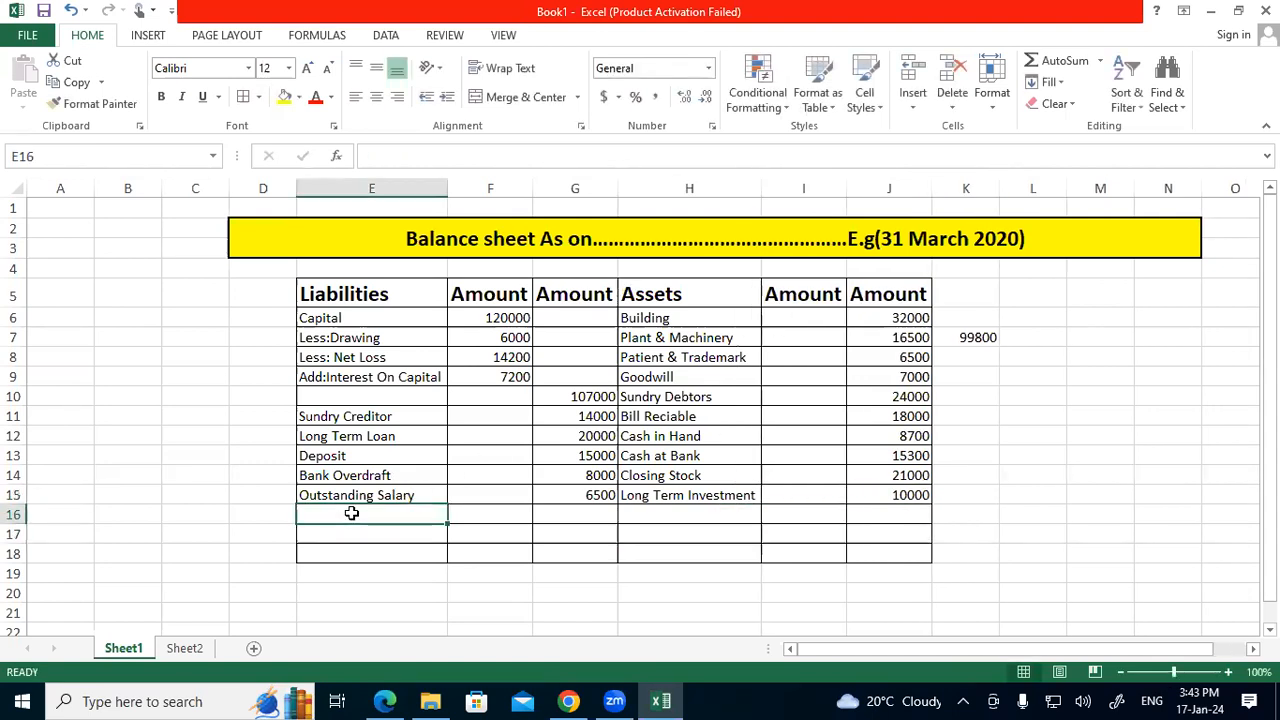
type("Pre")
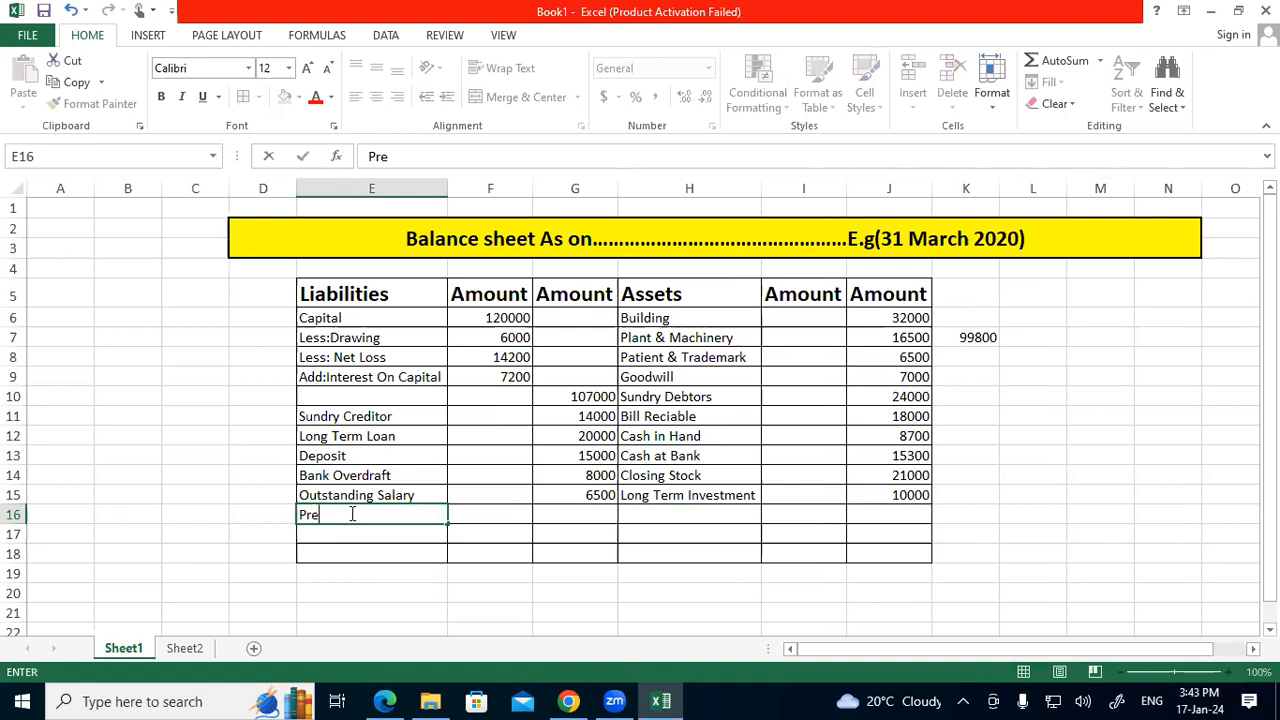
type("paid Insurance")
left_click(596, 518)
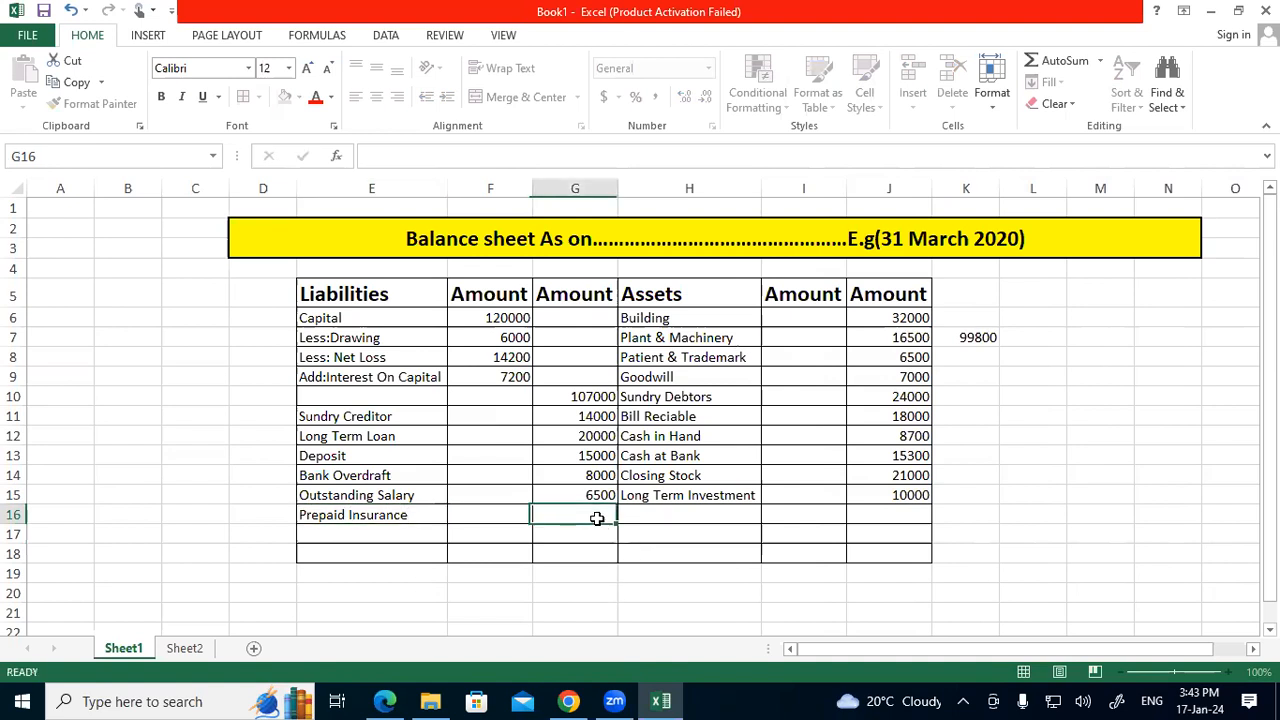
type("750")
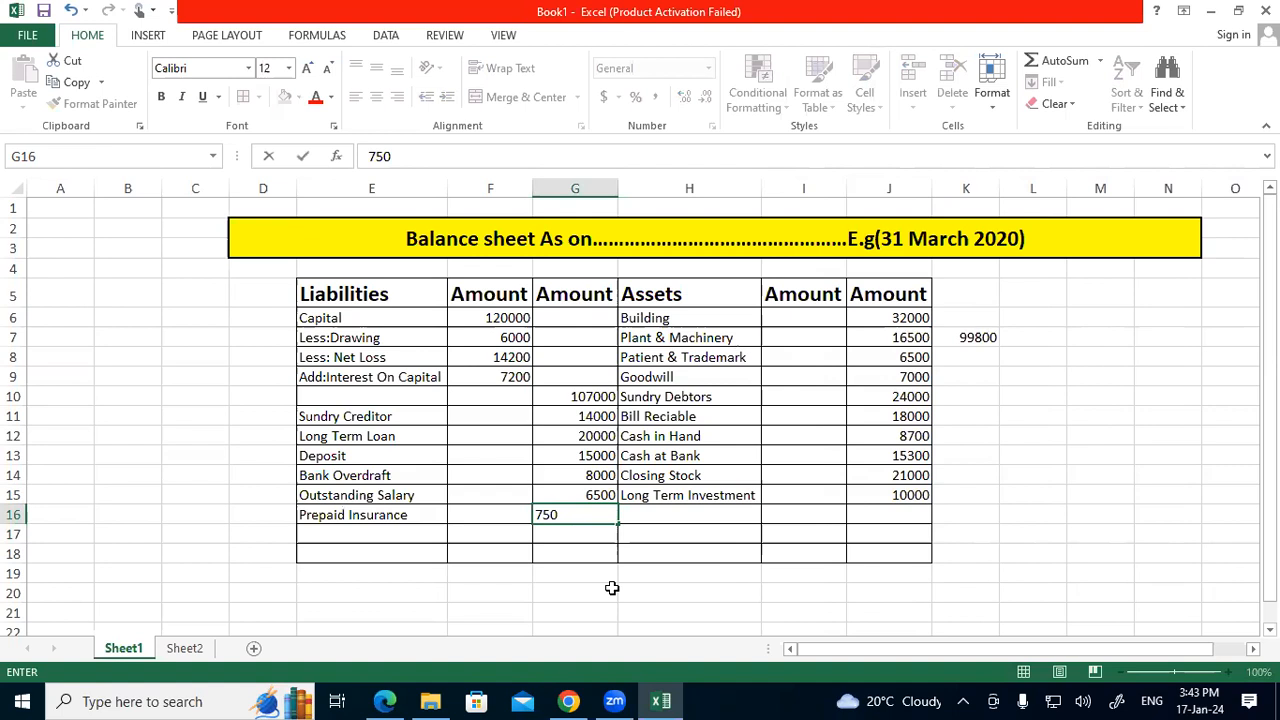
key("alt+Tab")
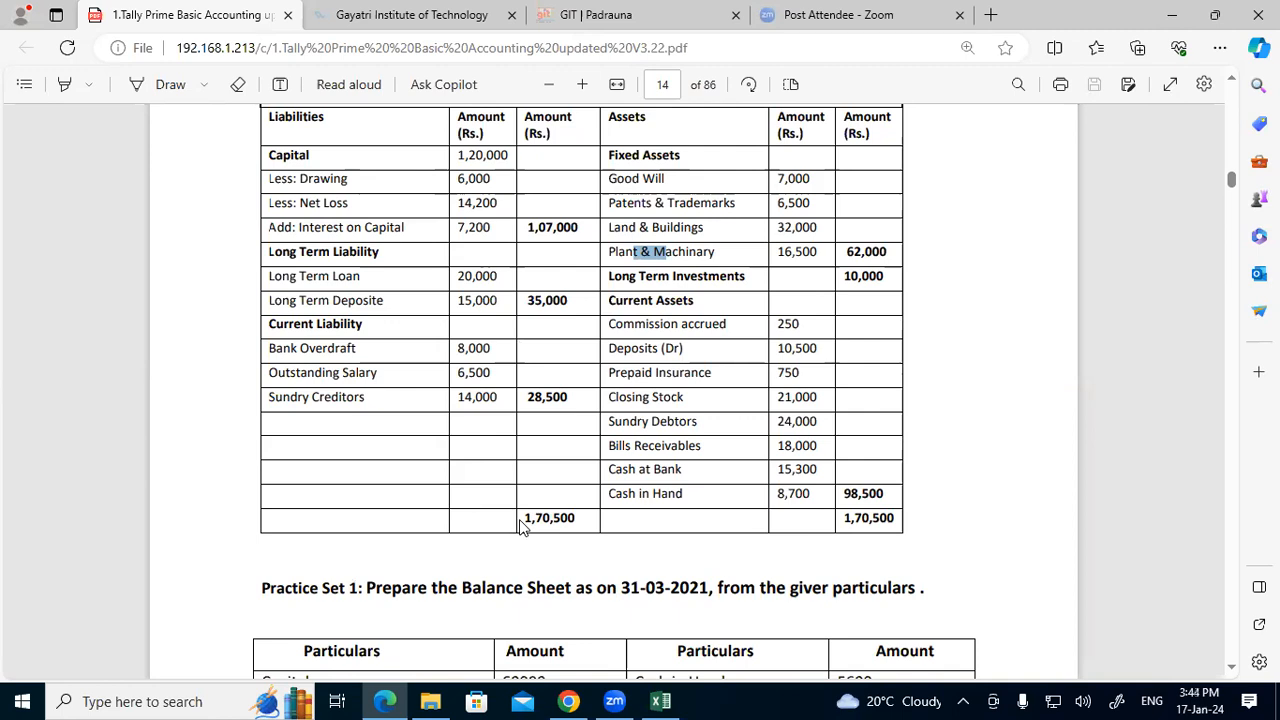
left_click(662, 701)
left_click(806, 526)
Copy the Prepaid Insurance entry from E16:G16 to the Assets side starting at H16
left_click_drag(363, 516, 592, 515)
right_click(577, 515)
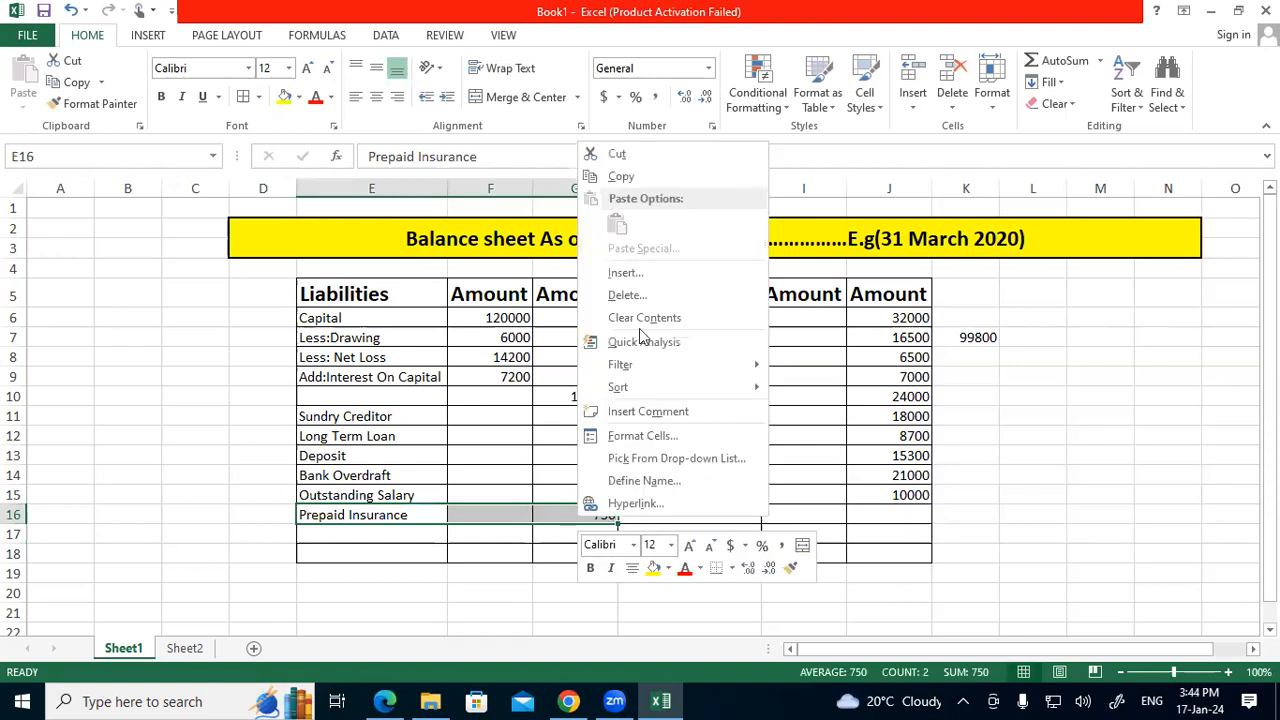
left_click(633, 178)
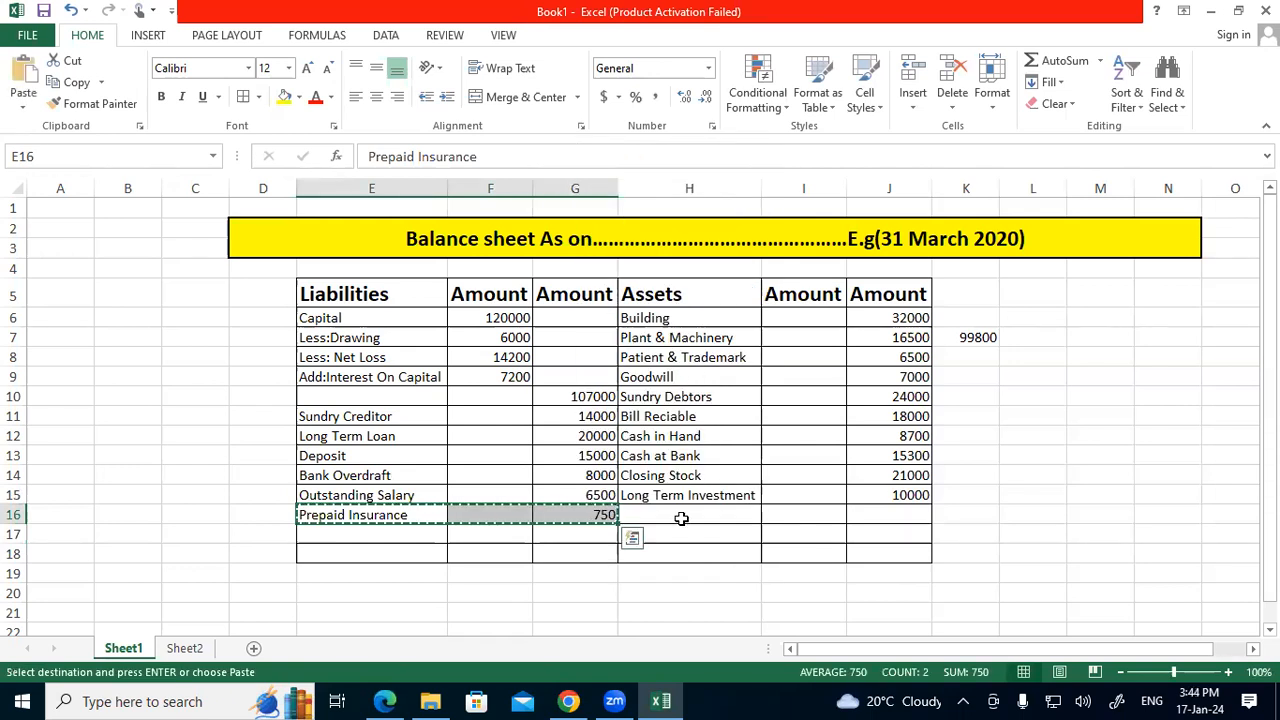
left_click(681, 518)
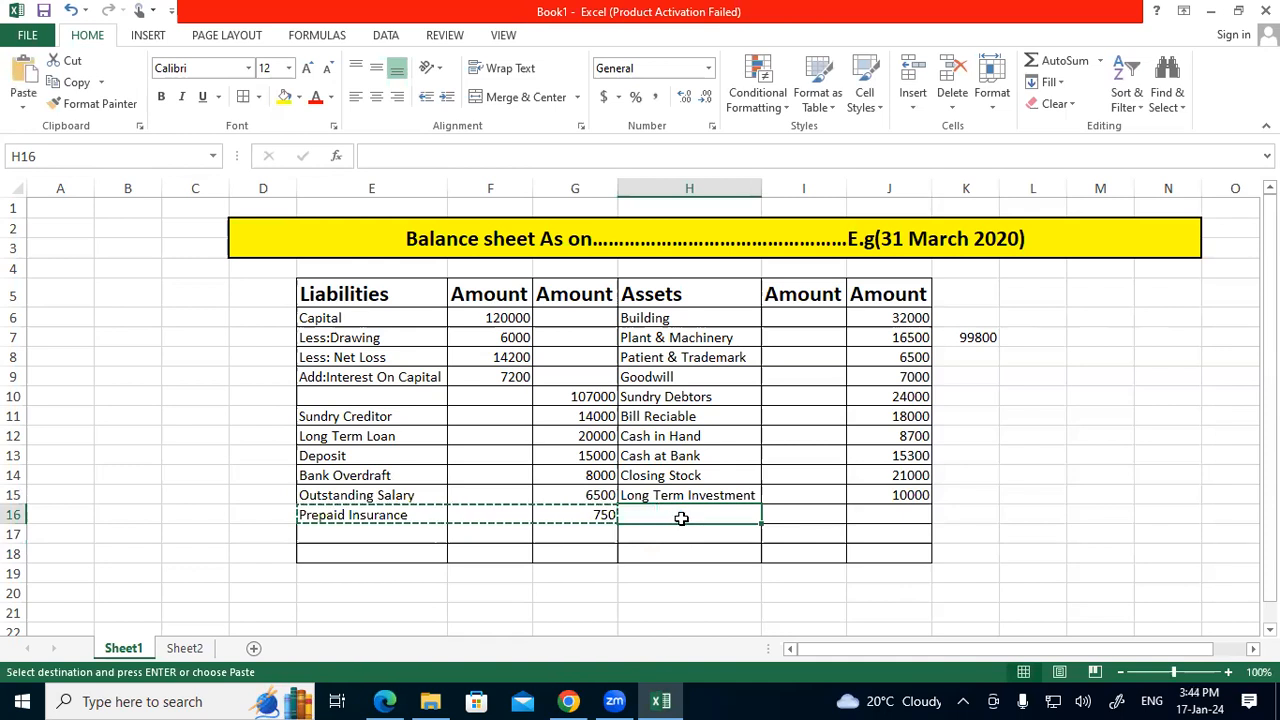
key("ctrl+v")
Clear the duplicate Prepaid Insurance label from cell E16 under Liabilities
left_click(400, 517)
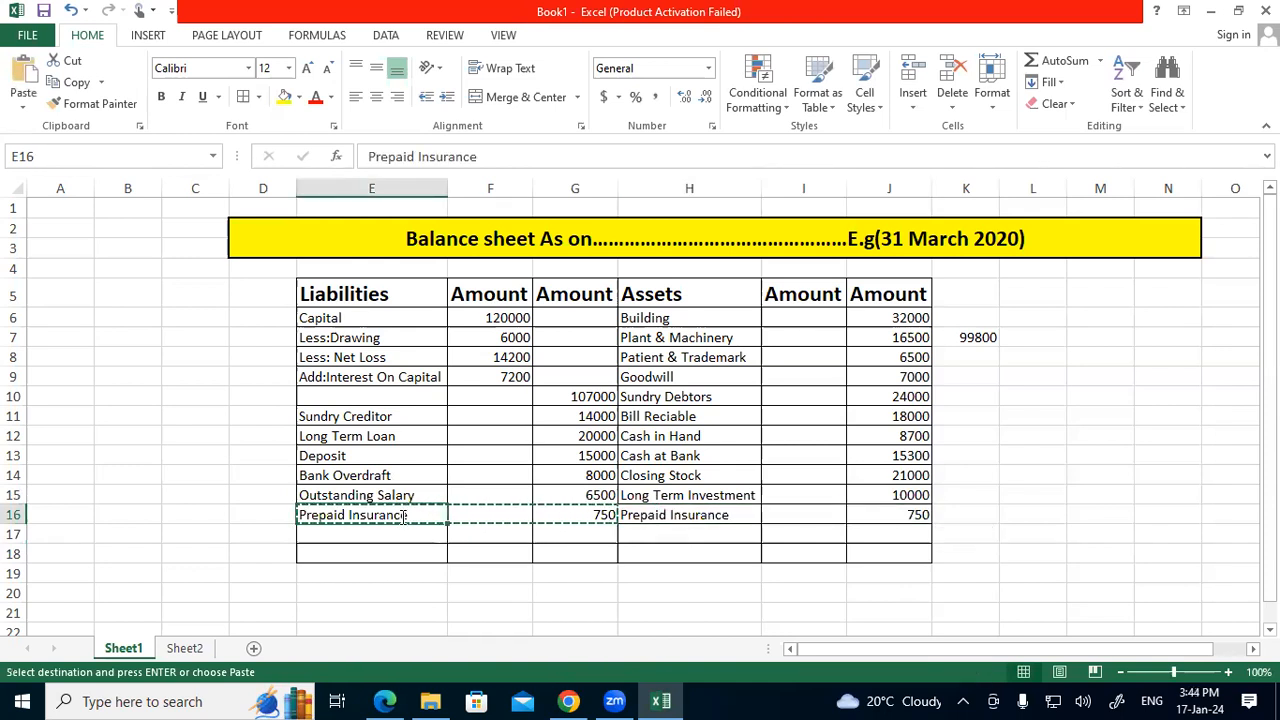
key("BackSpace")
left_click(396, 539)
left_click(390, 508)
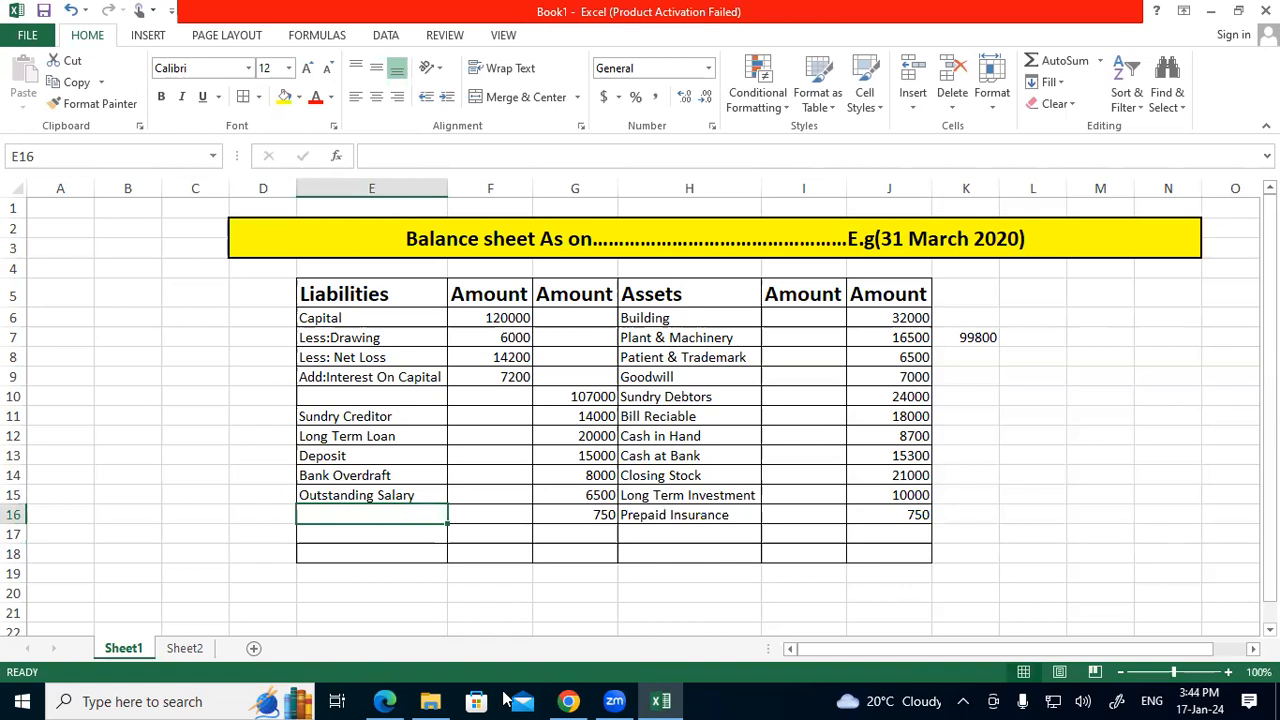
Look up Commission accrued in the PDF's particulars table, and clear the duplicate 750 from cell G16 back in Excel
left_click(384, 701)
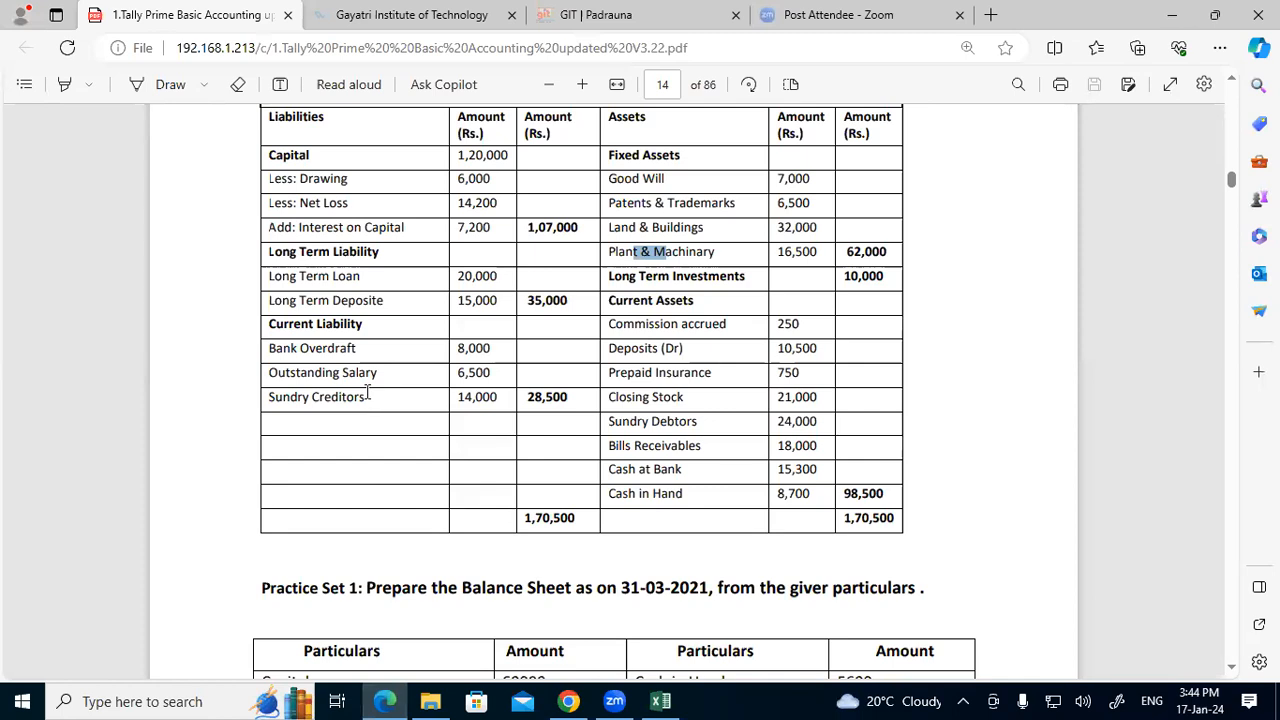
scroll(367, 388, "up", 3)
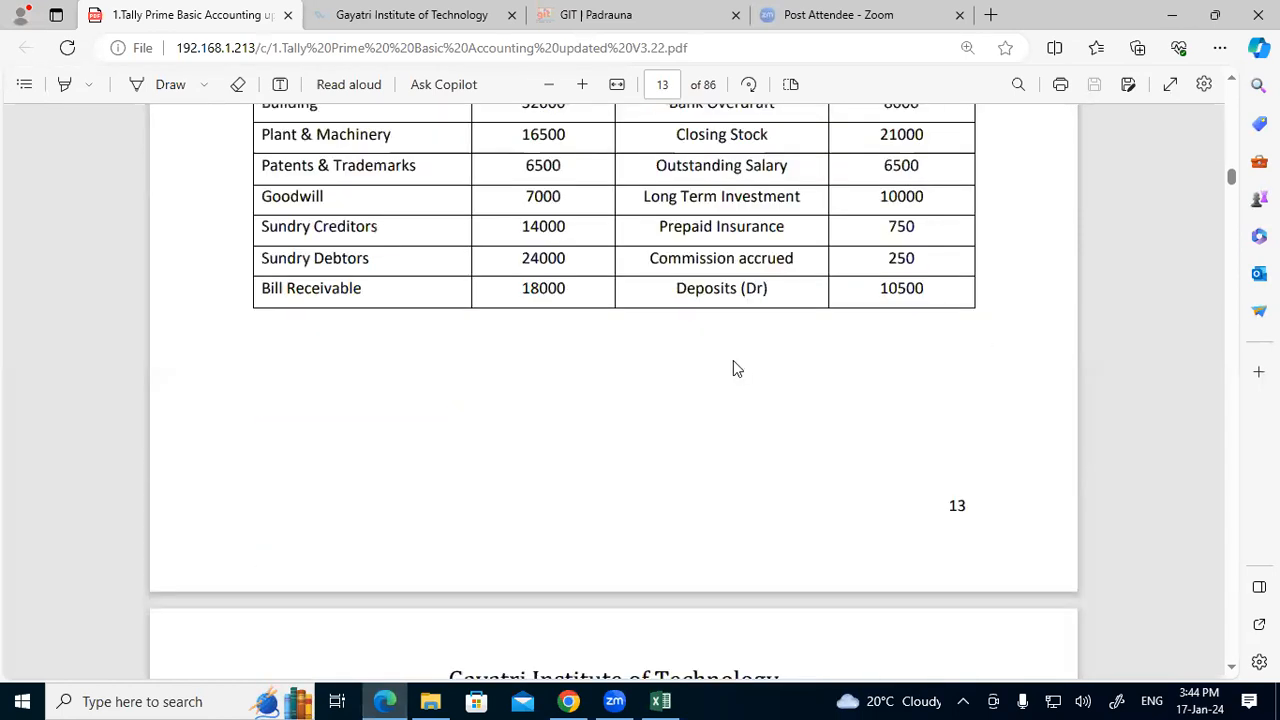
left_click_drag(683, 259, 948, 262)
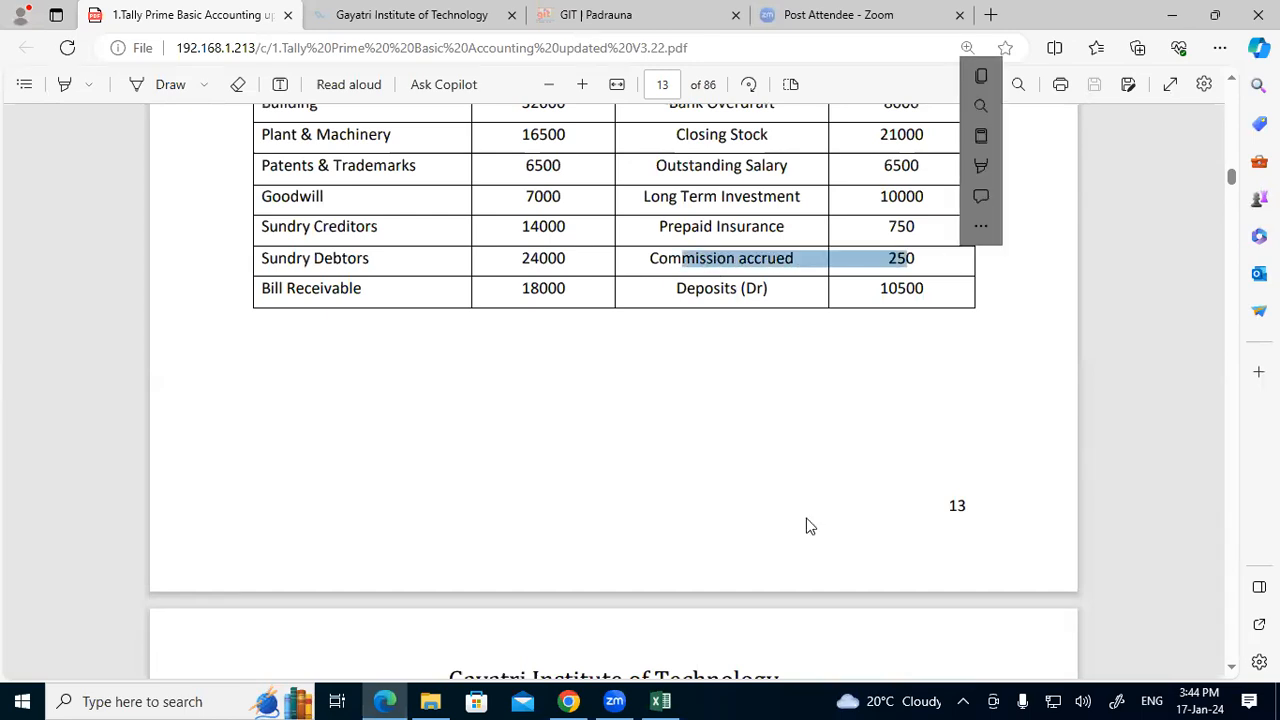
left_click(662, 701)
left_click(603, 512)
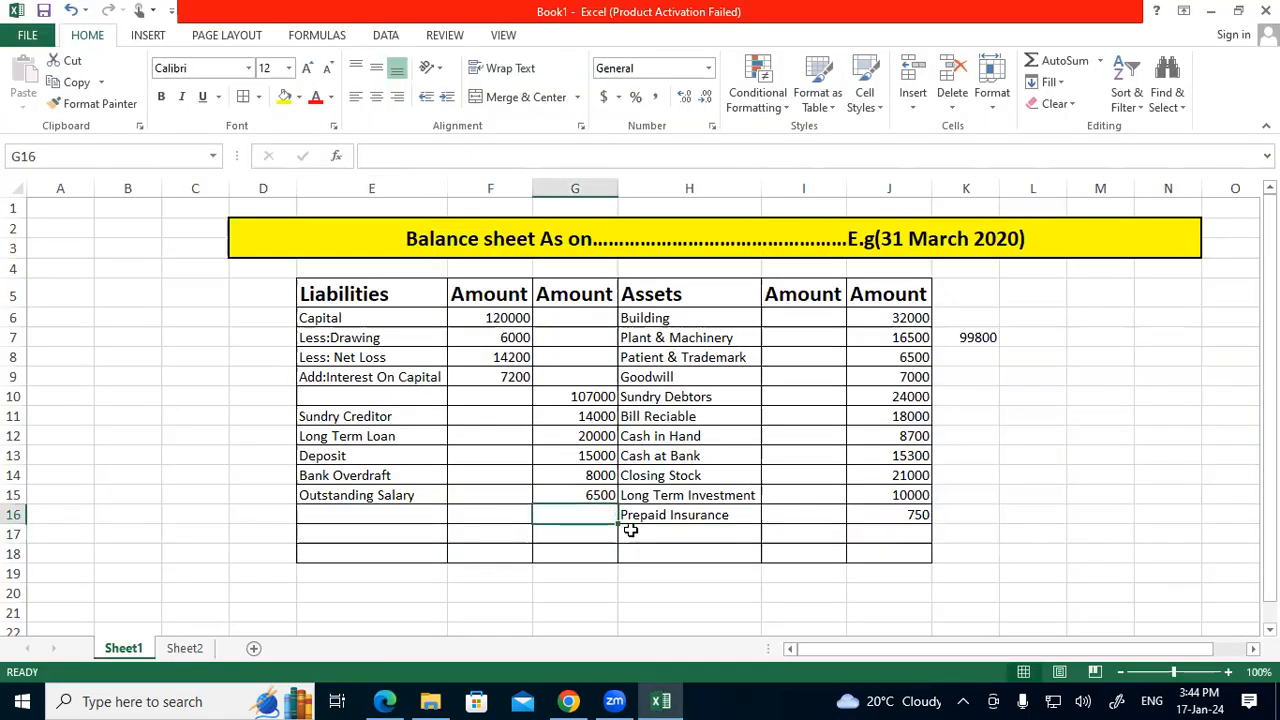
Enter Commision Accured in cell H17 under Assets with the amount 250 in J17
left_click(630, 531)
type("Co")
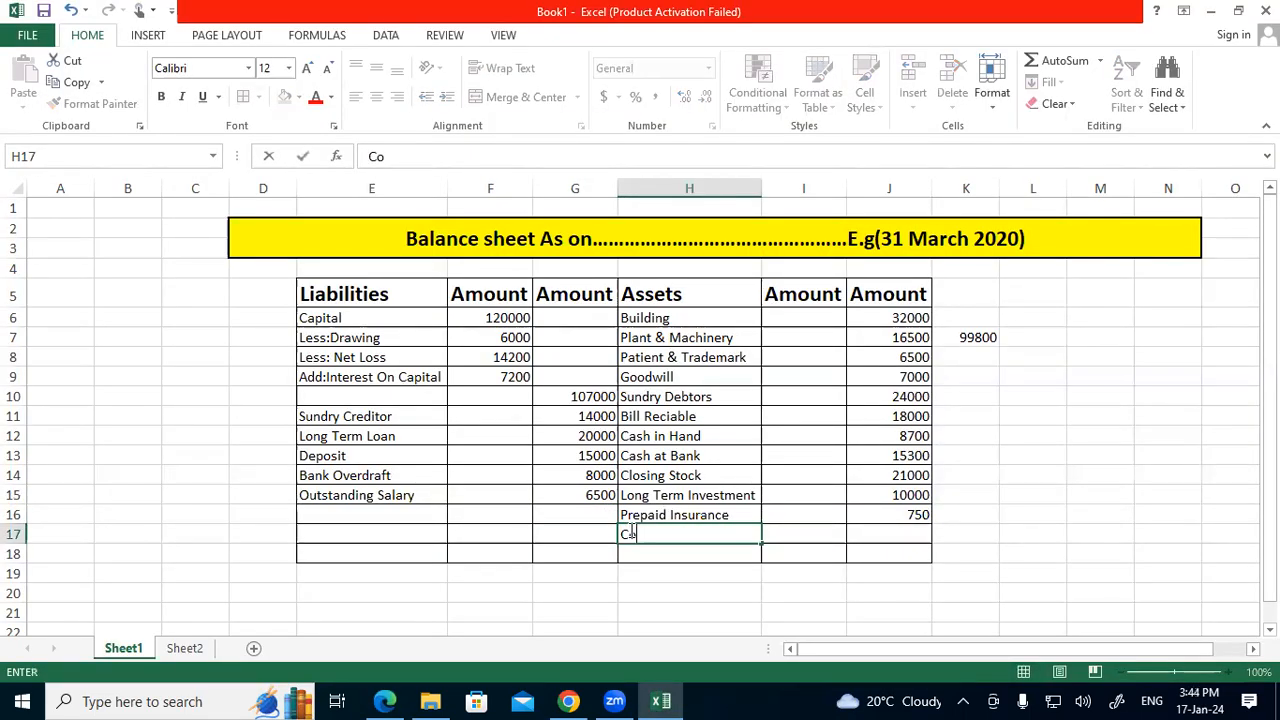
type("mmision ")
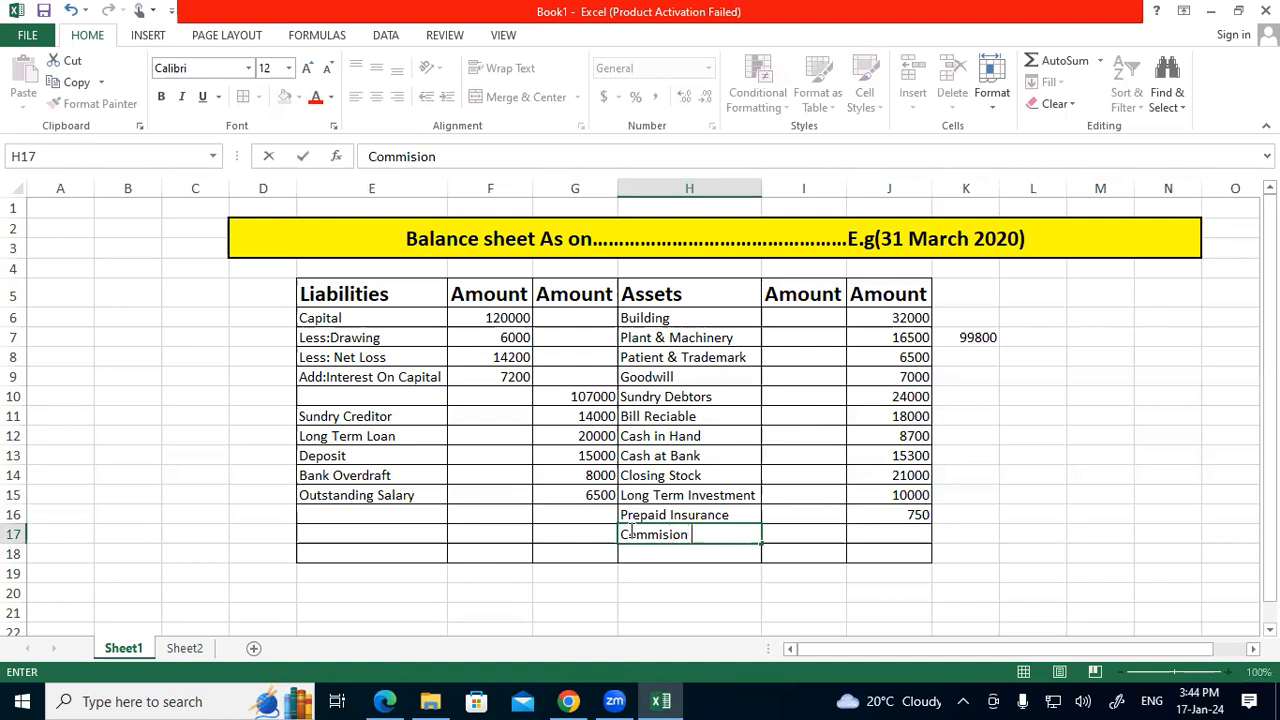
type("Accured")
left_click(910, 533)
type("250")
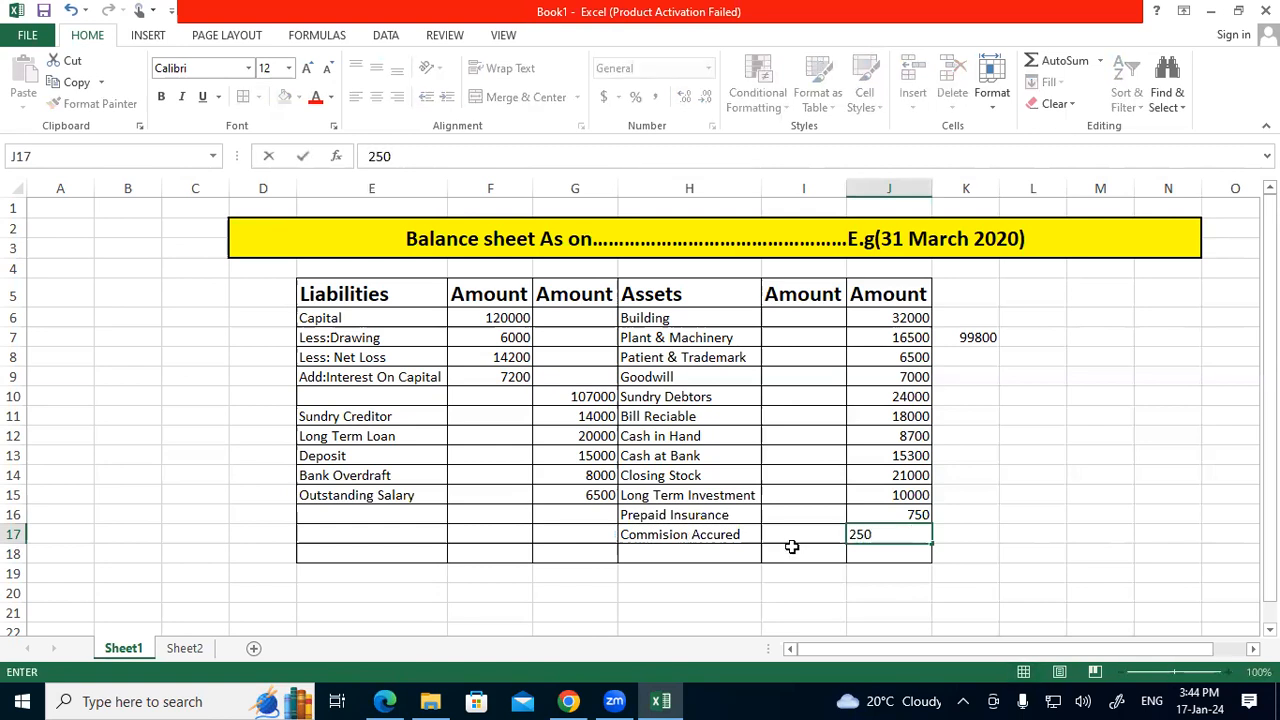
Enter Deposit Debit in cell H18 under Assets with the amount 10500 in J18
left_click(726, 551)
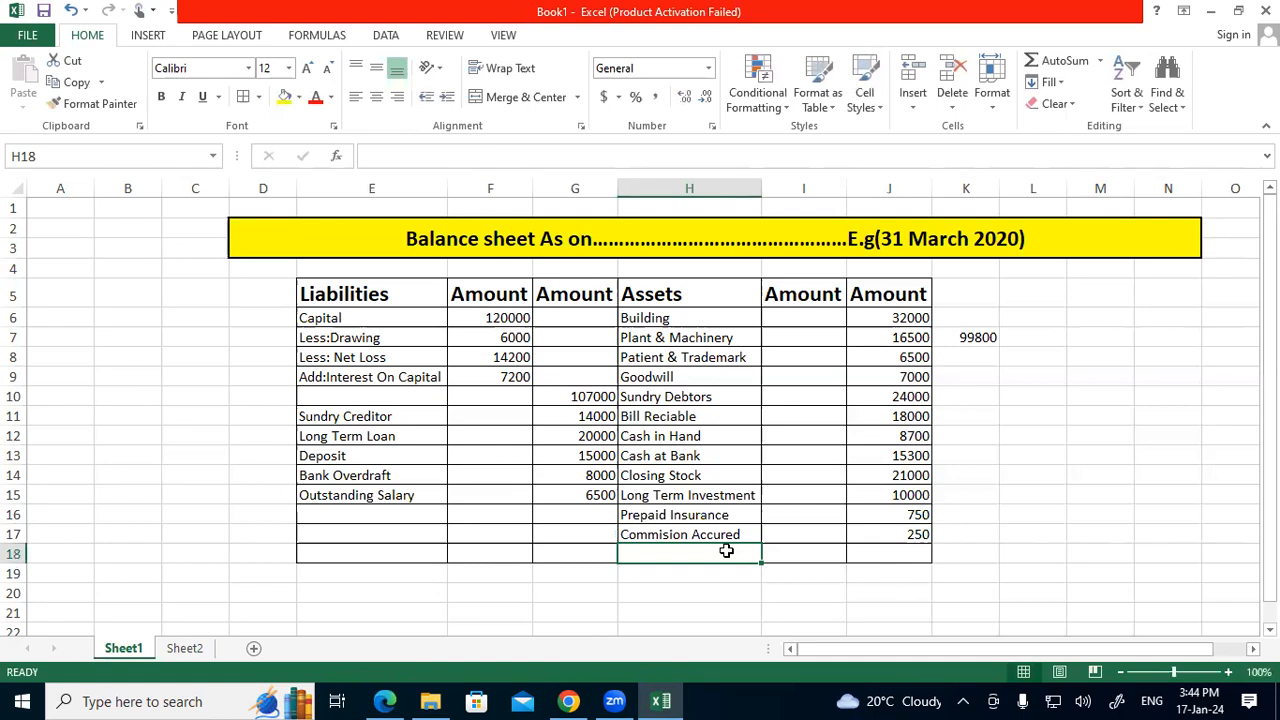
type("De")
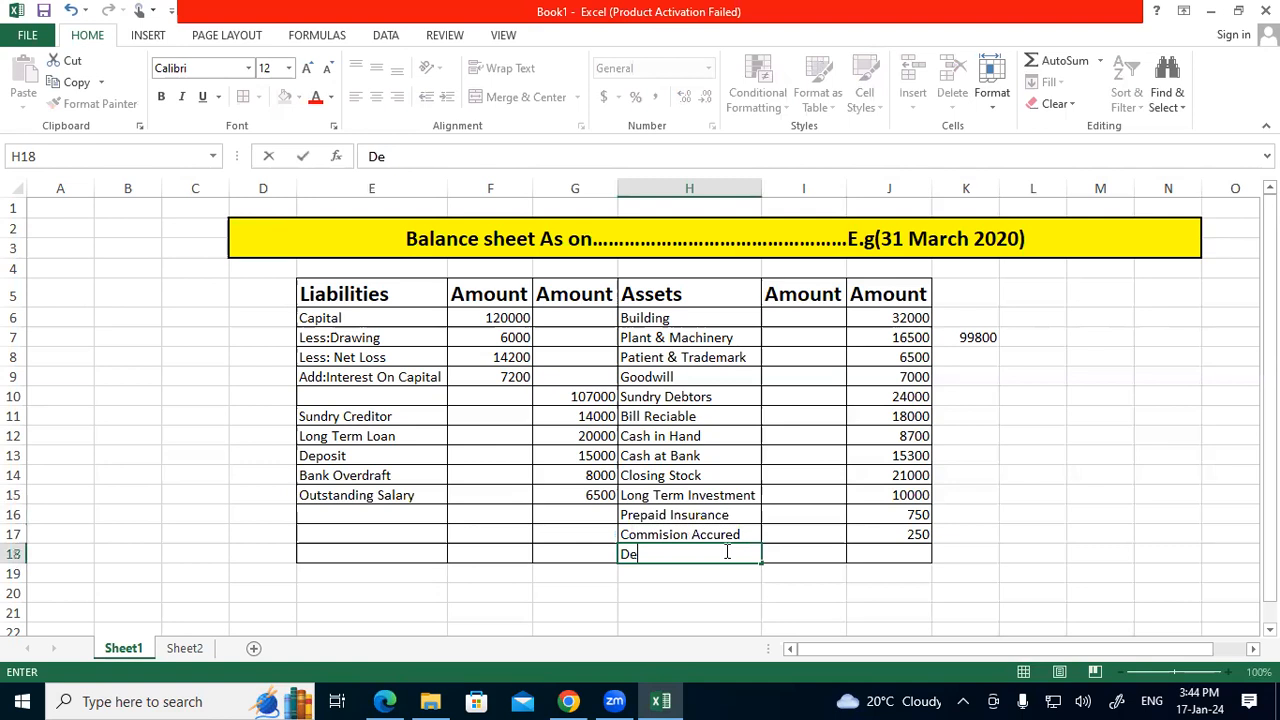
type("posit Debit")
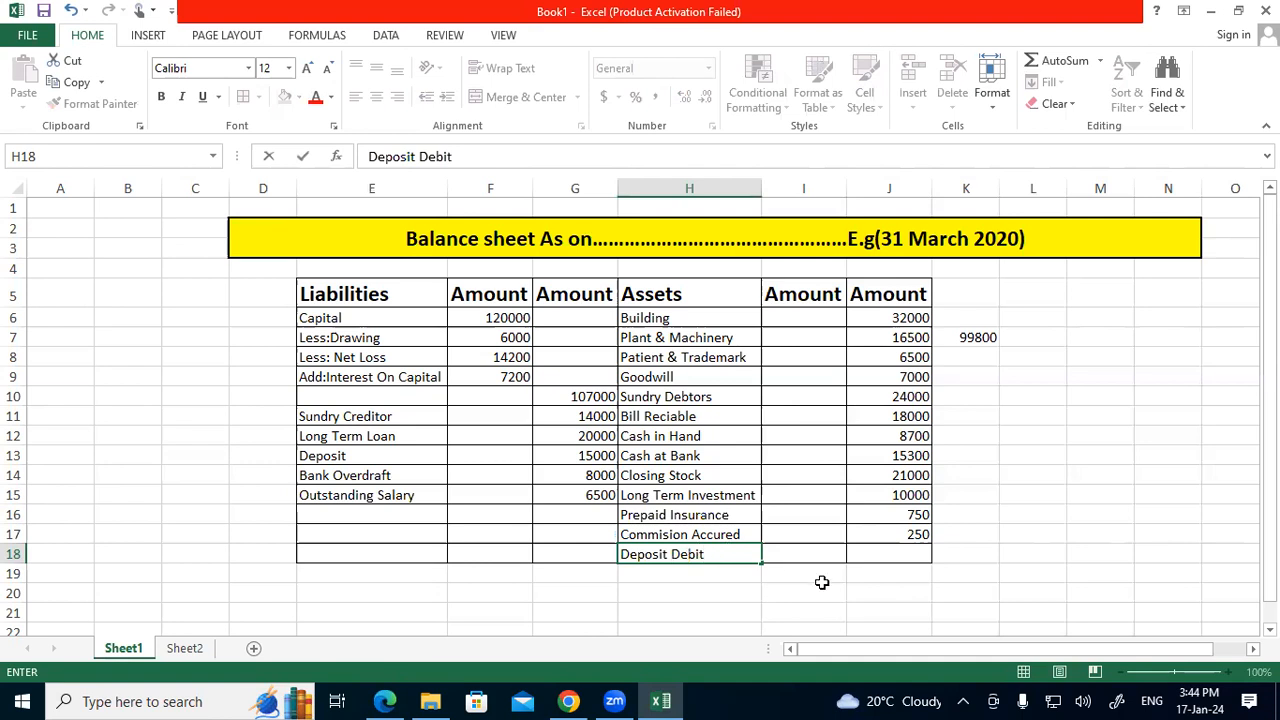
left_click(874, 551)
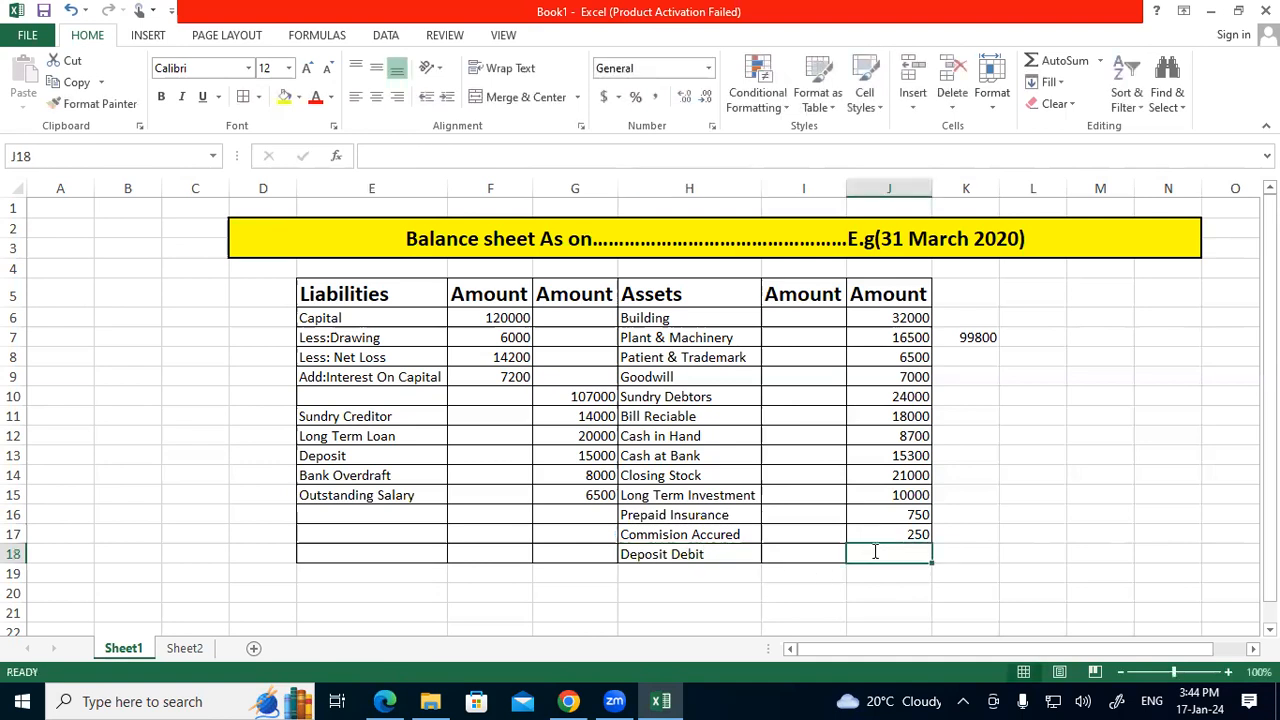
type("105000")
key("BackSpace")
left_click(1084, 507)
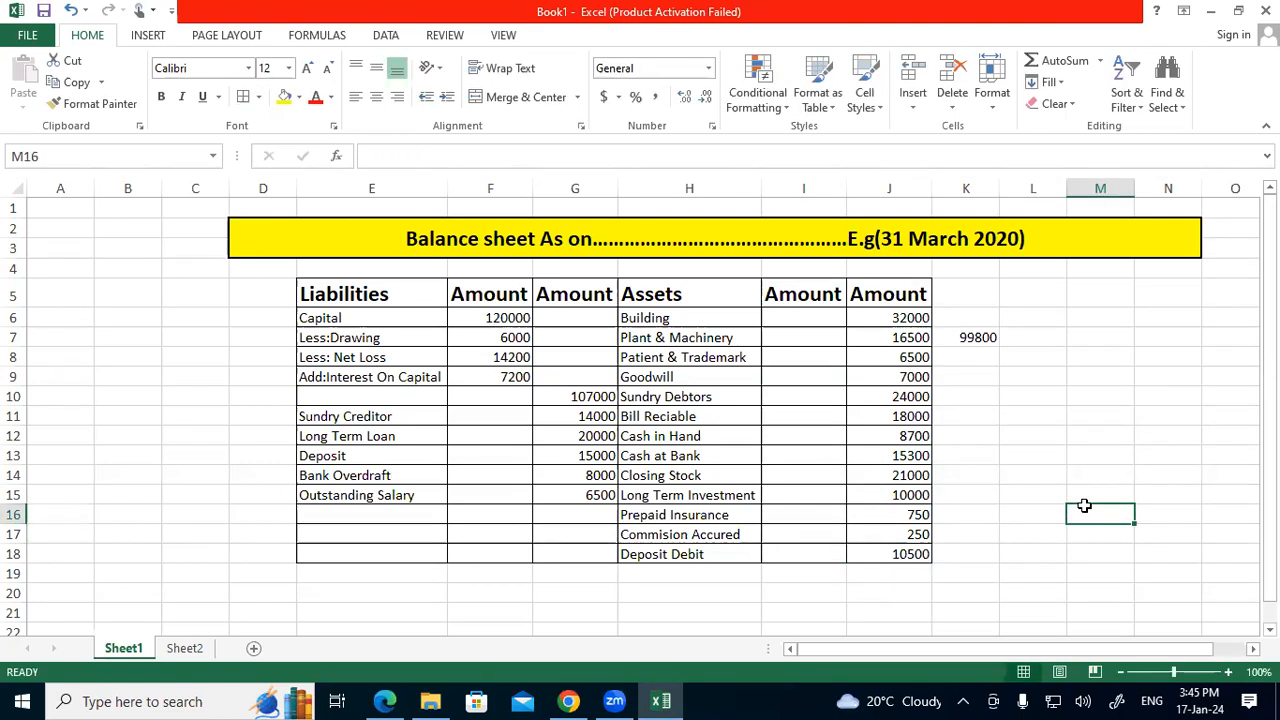
Examine the asset amounts in J6:J18 and the capital, drawing, net loss and interest on capital entries in rows 6 to 9
left_click_drag(902, 318, 922, 553)
left_click(997, 474)
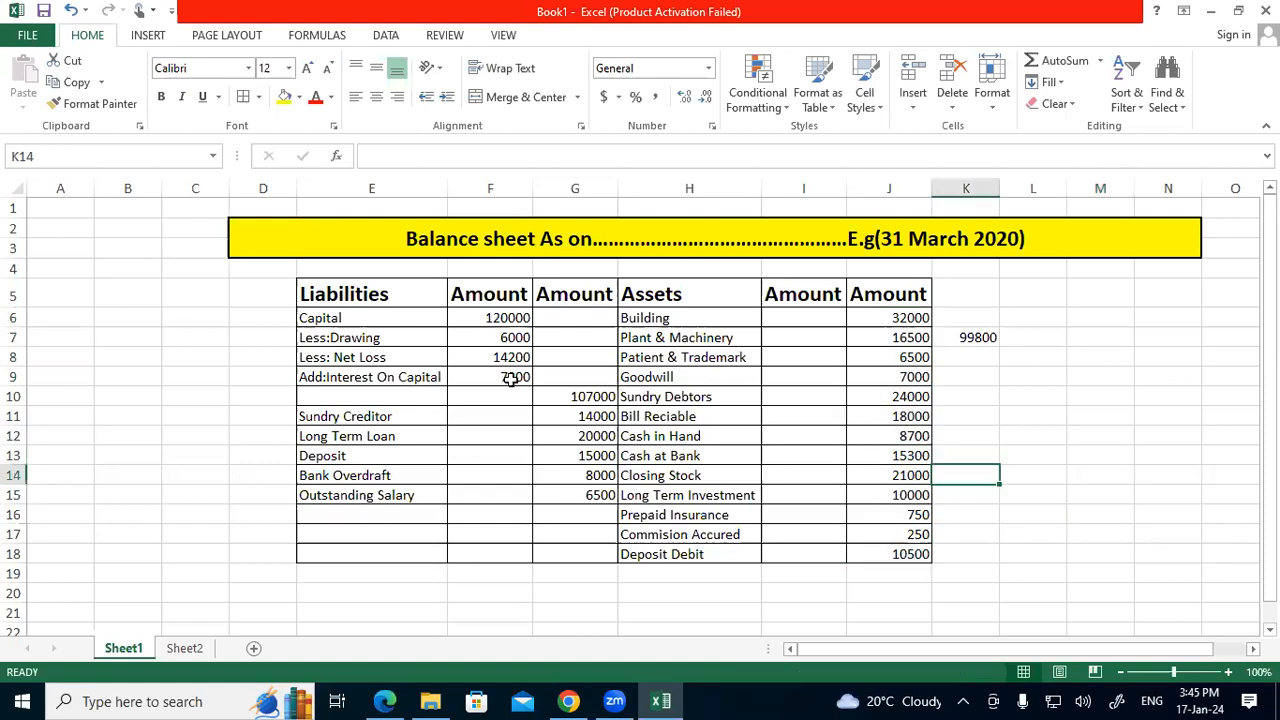
left_click_drag(500, 318, 511, 378)
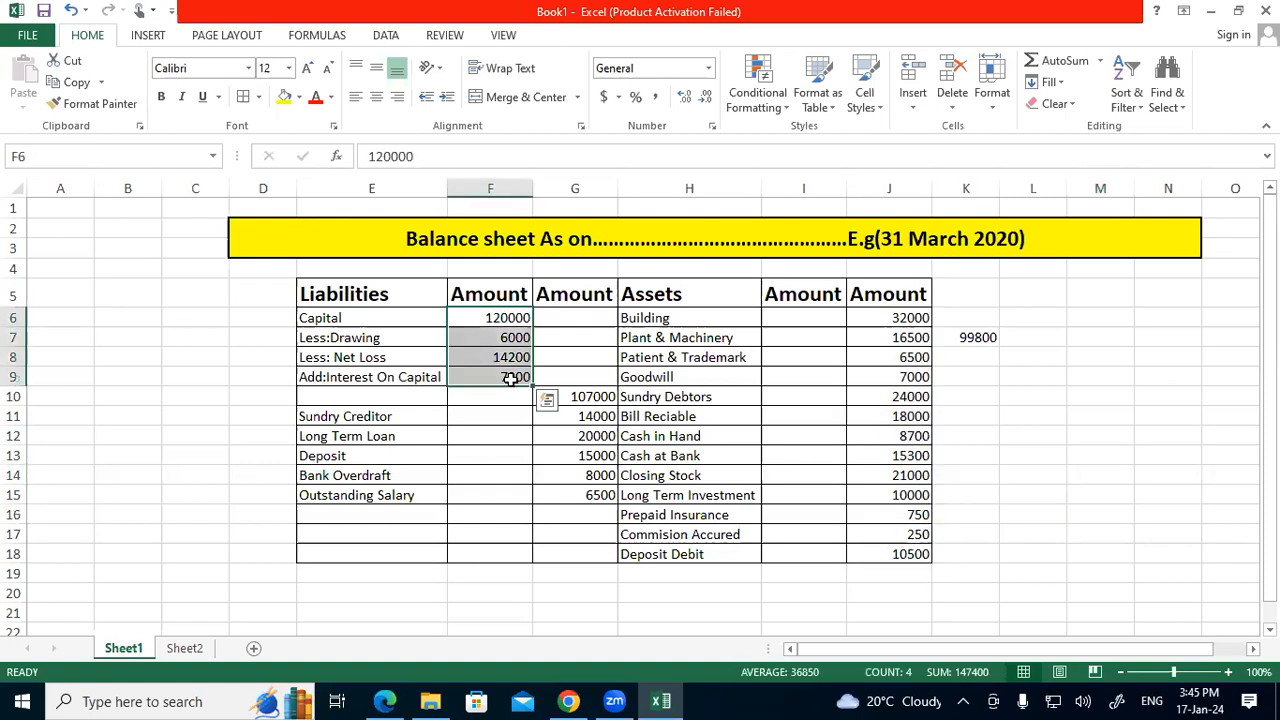
left_click(1154, 440)
left_click(487, 318)
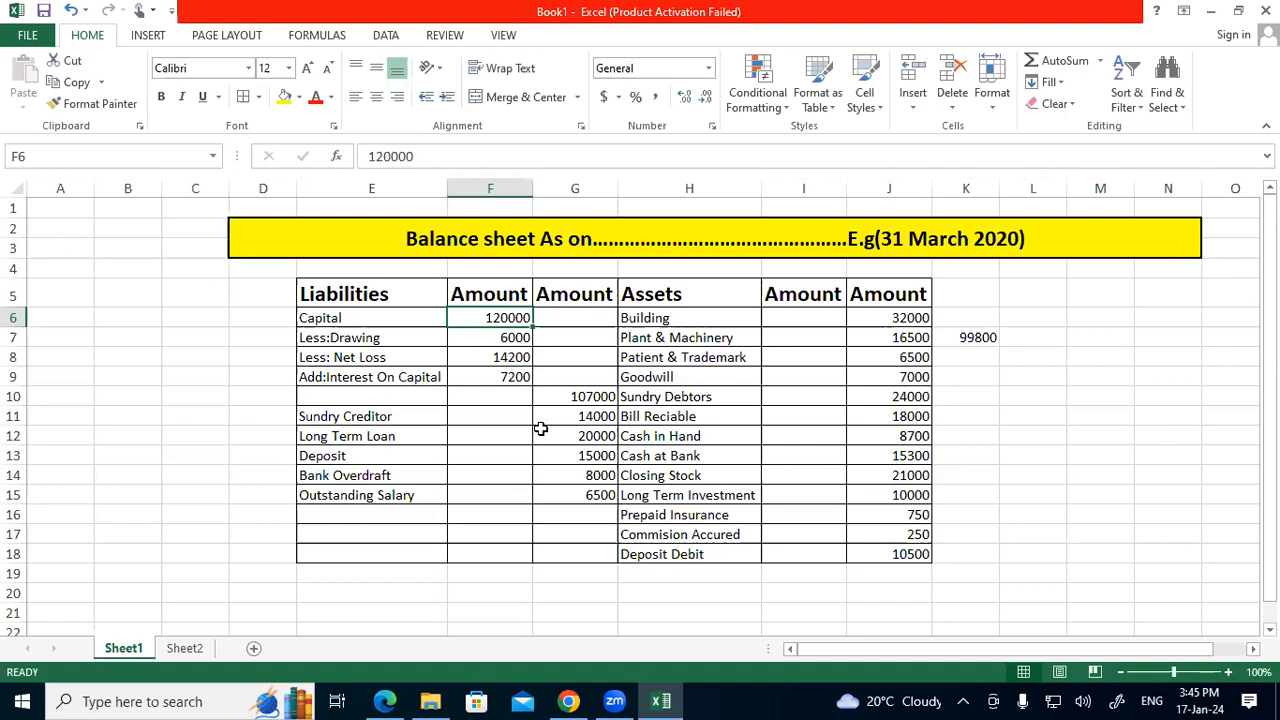
left_click(483, 441)
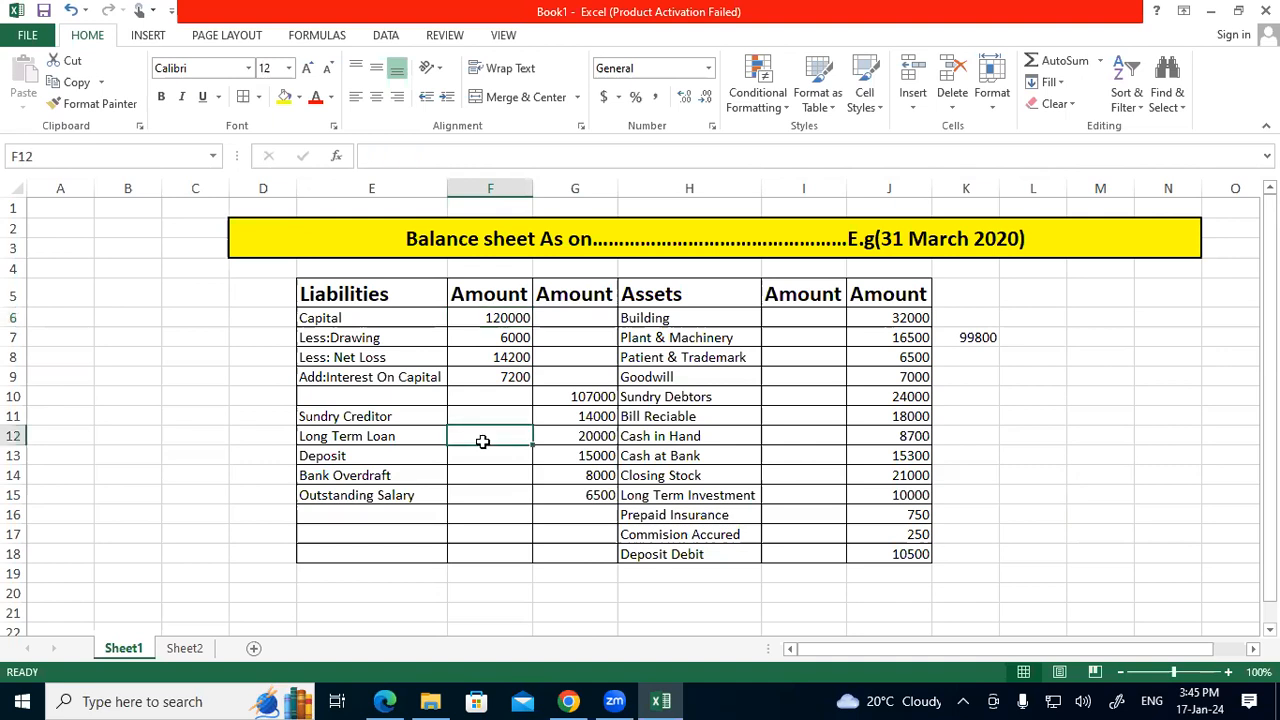
left_click_drag(507, 337, 512, 350)
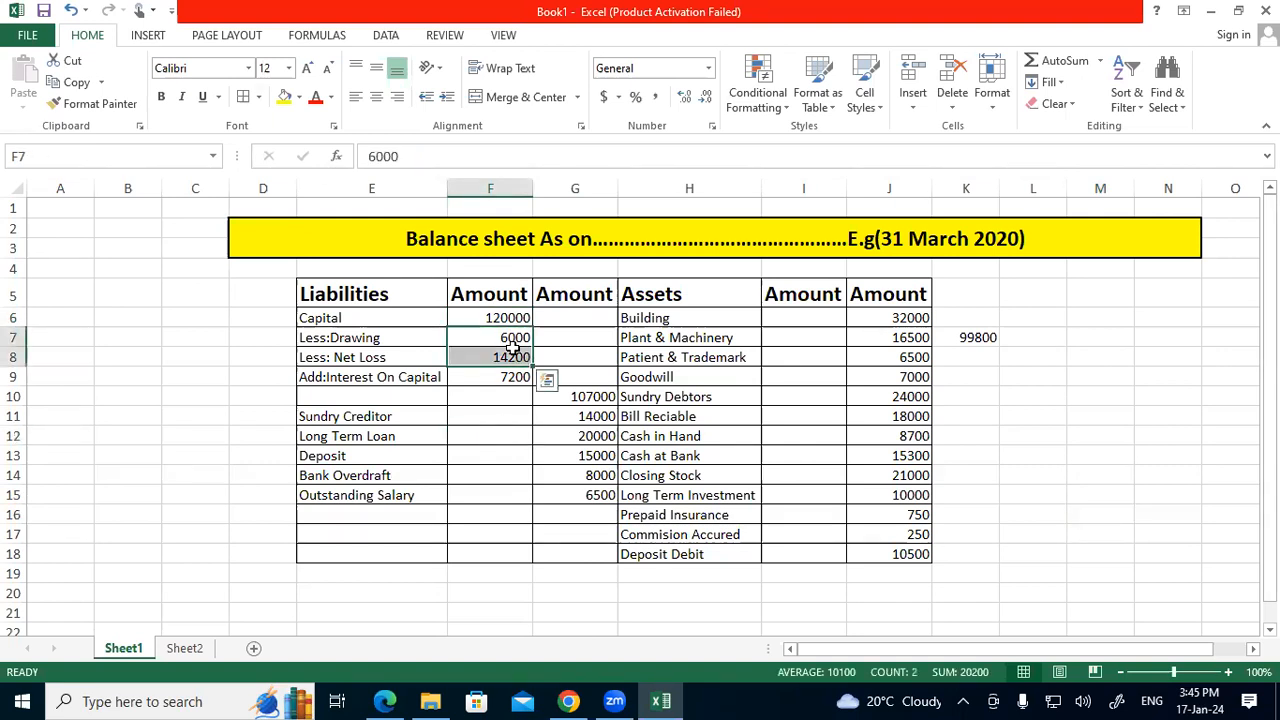
left_click(645, 414)
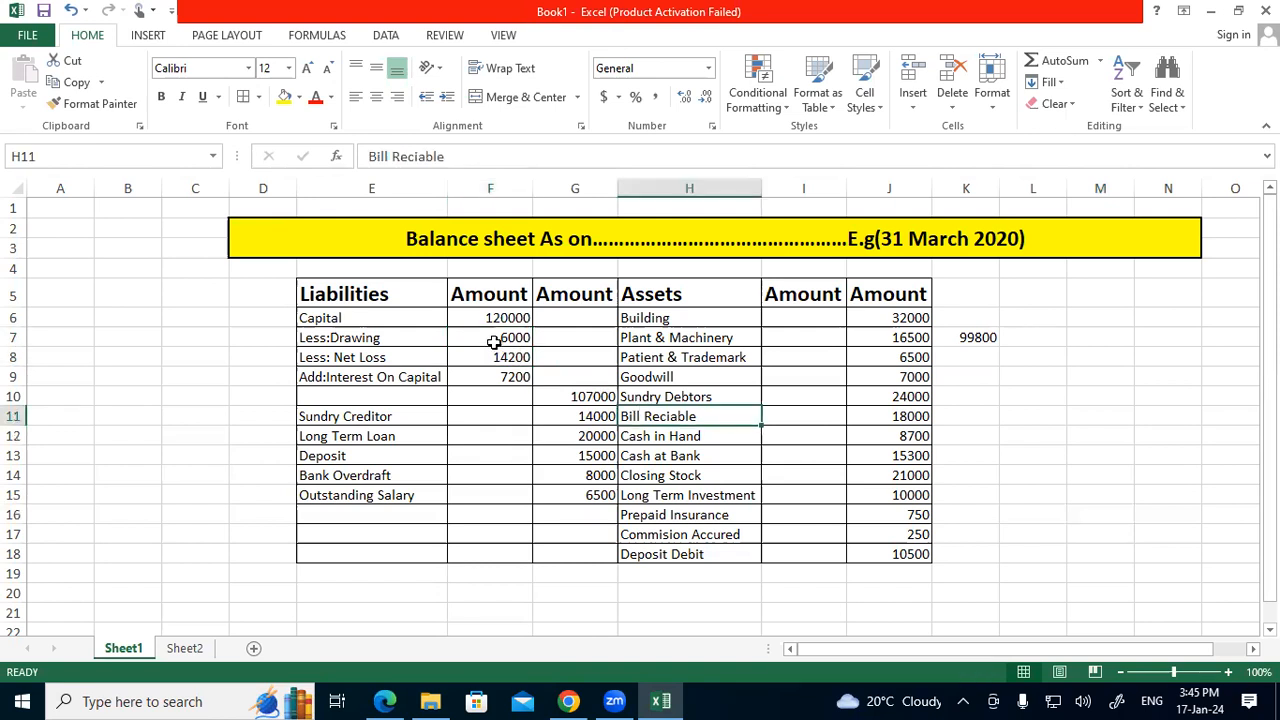
left_click(493, 340)
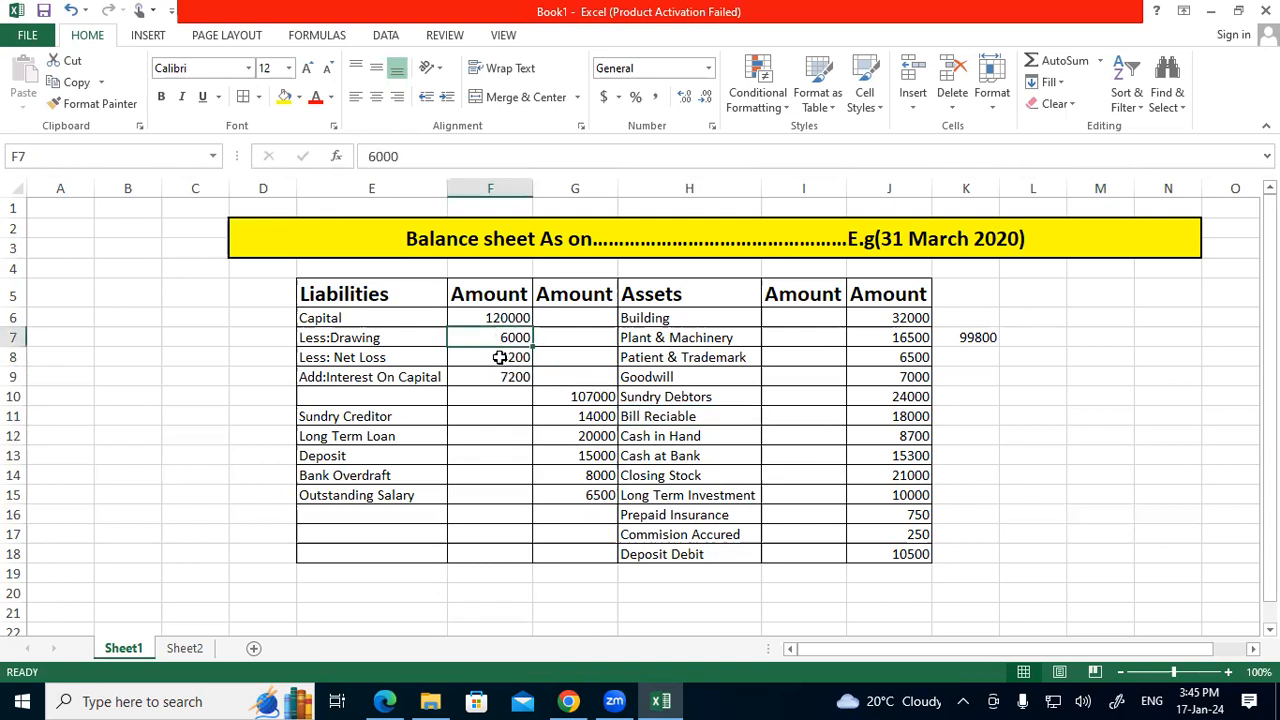
left_click(499, 357)
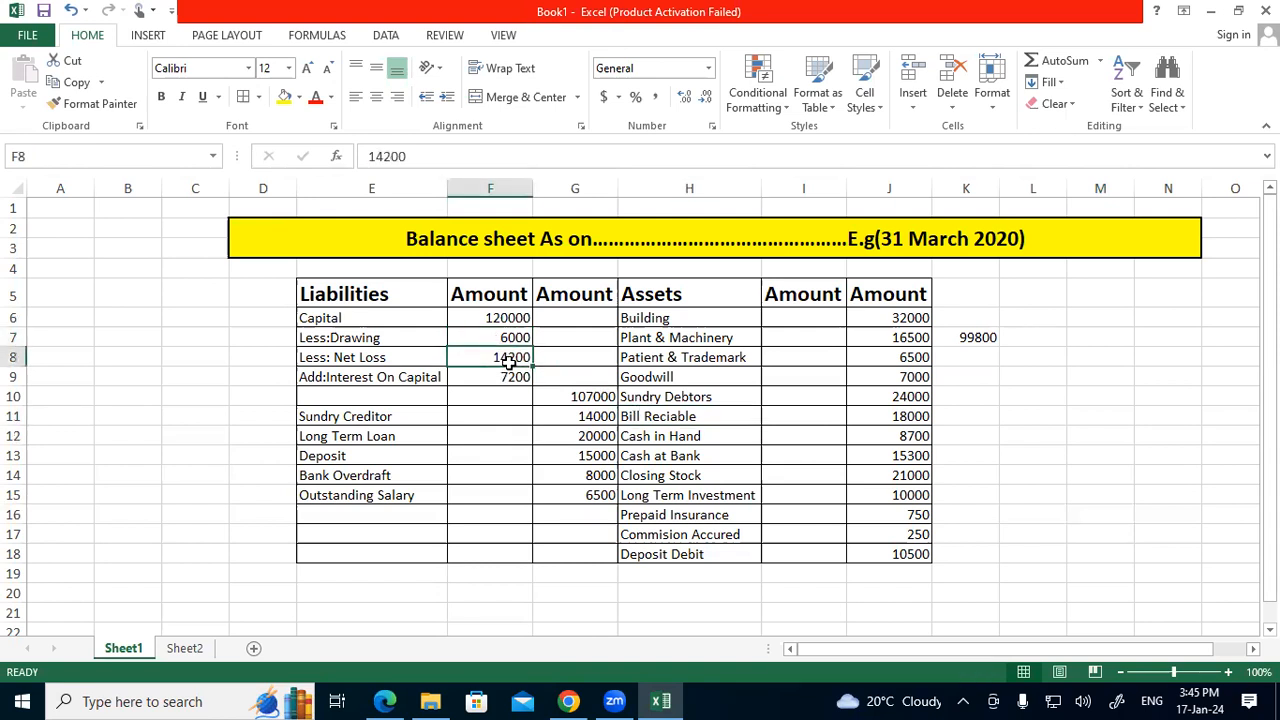
left_click(636, 397)
left_click(524, 318)
left_click_drag(524, 332, 525, 354)
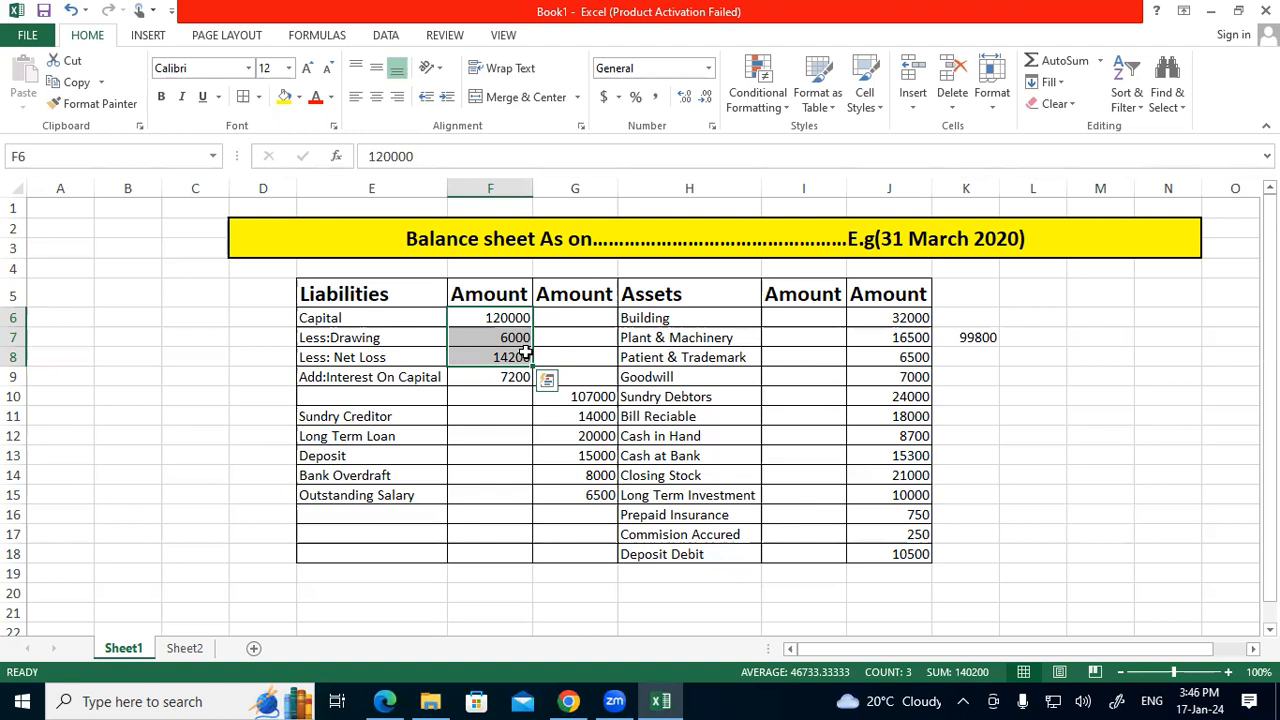
left_click(345, 377)
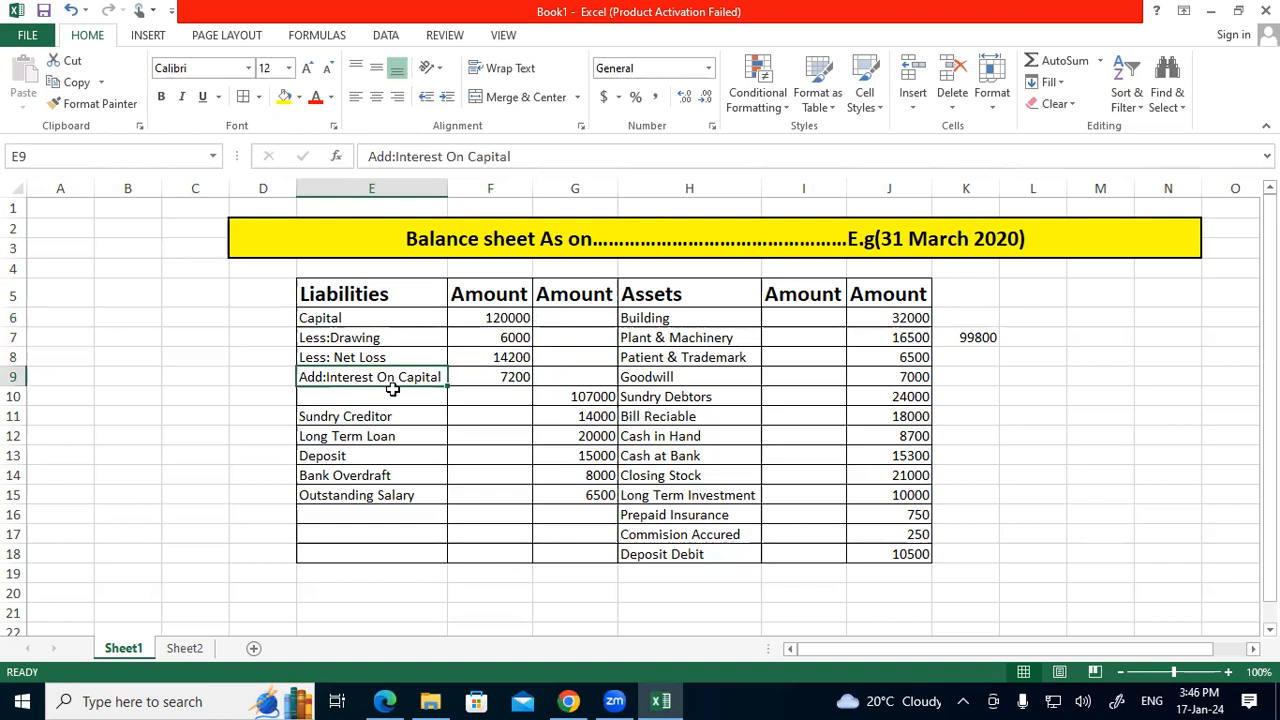
Examine how capital, drawing, net loss and interest in F6:F9 lead to the net capital in G10, plus the liability and asset amounts
left_click(506, 412)
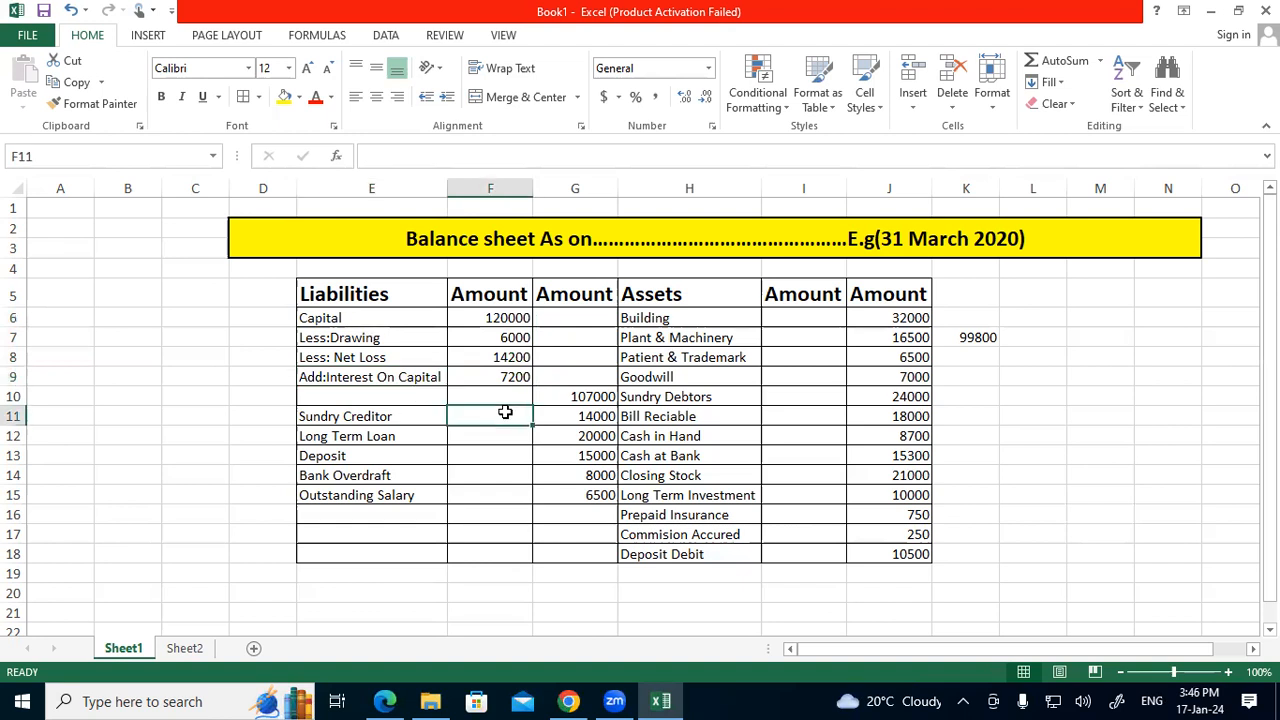
left_click(499, 316)
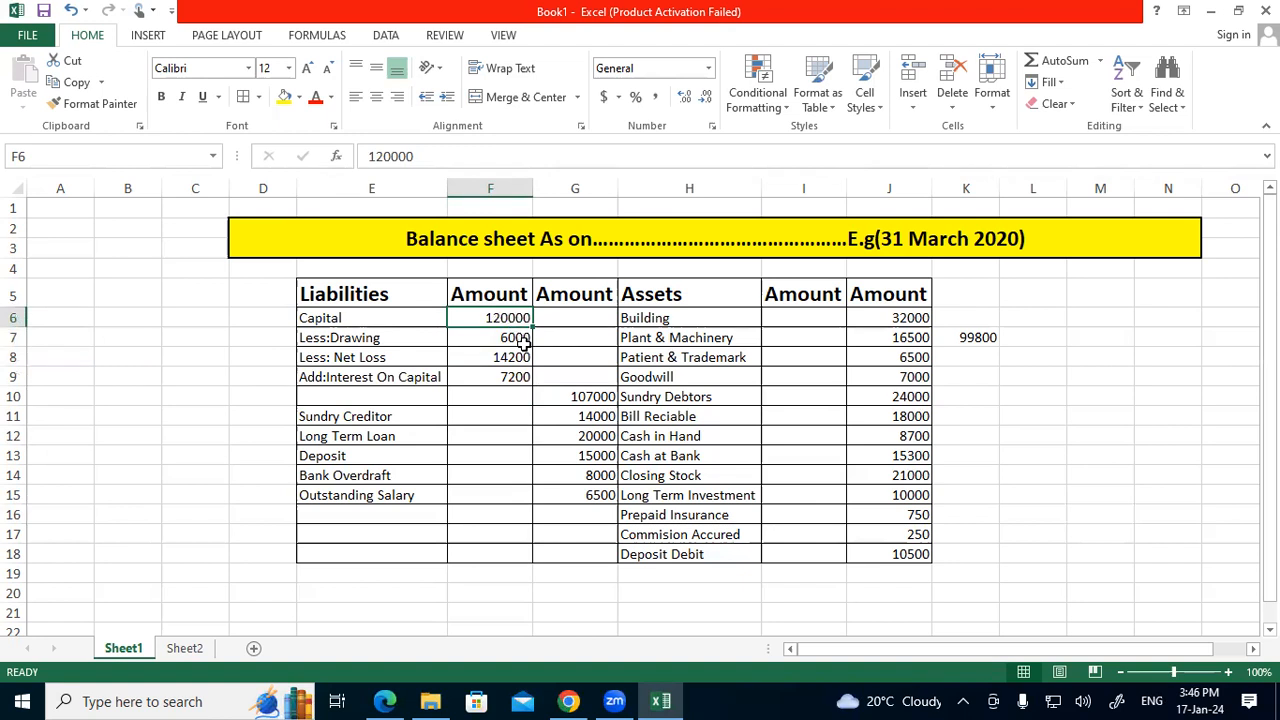
left_click_drag(516, 340, 516, 345)
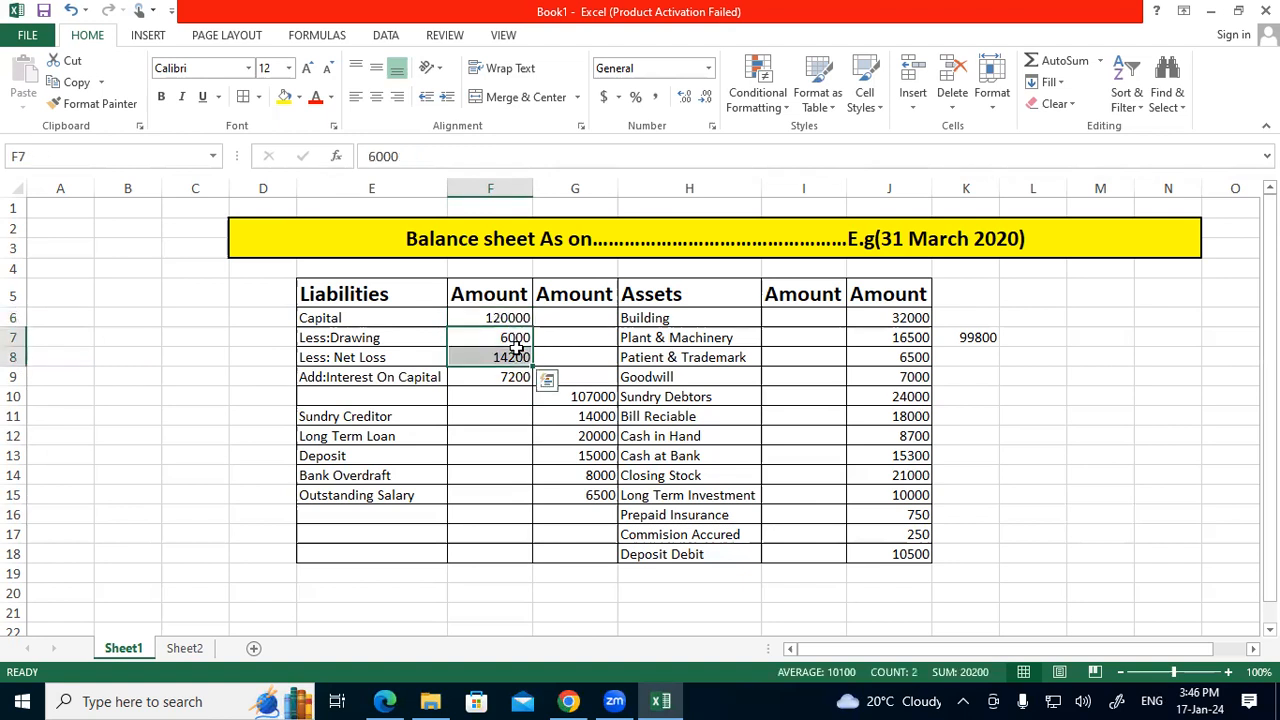
left_click(567, 360)
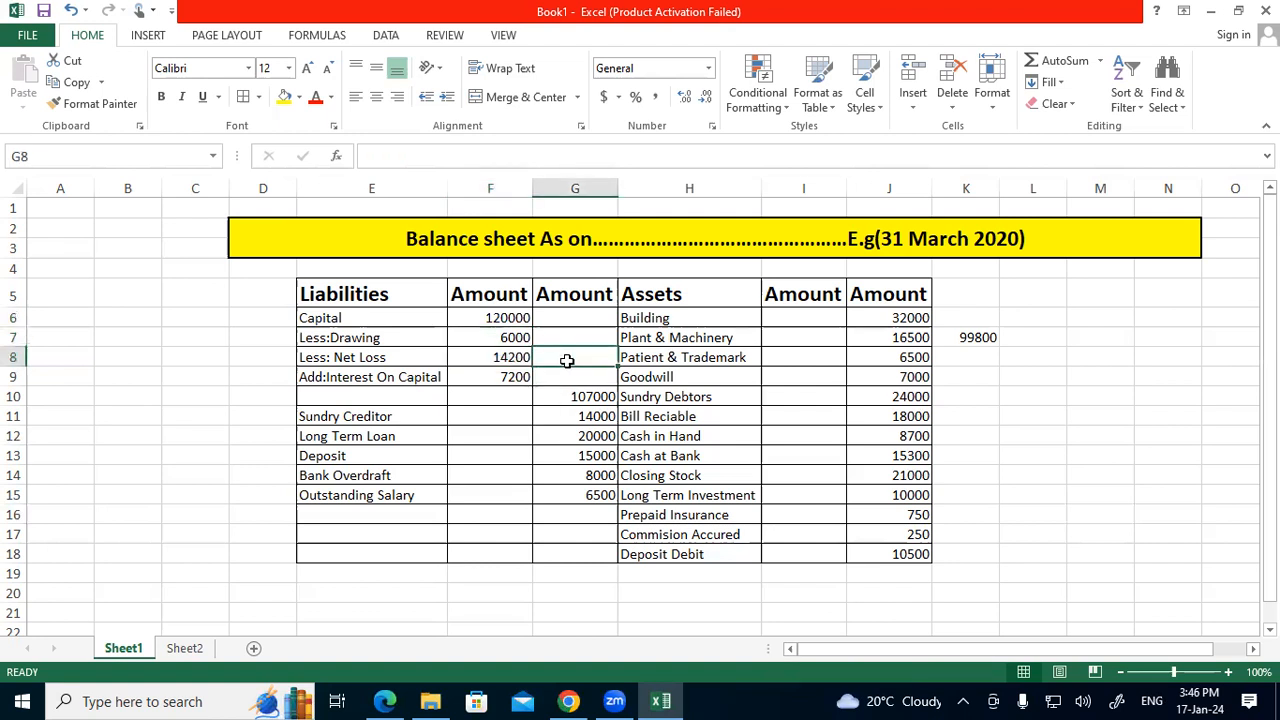
left_click(516, 377)
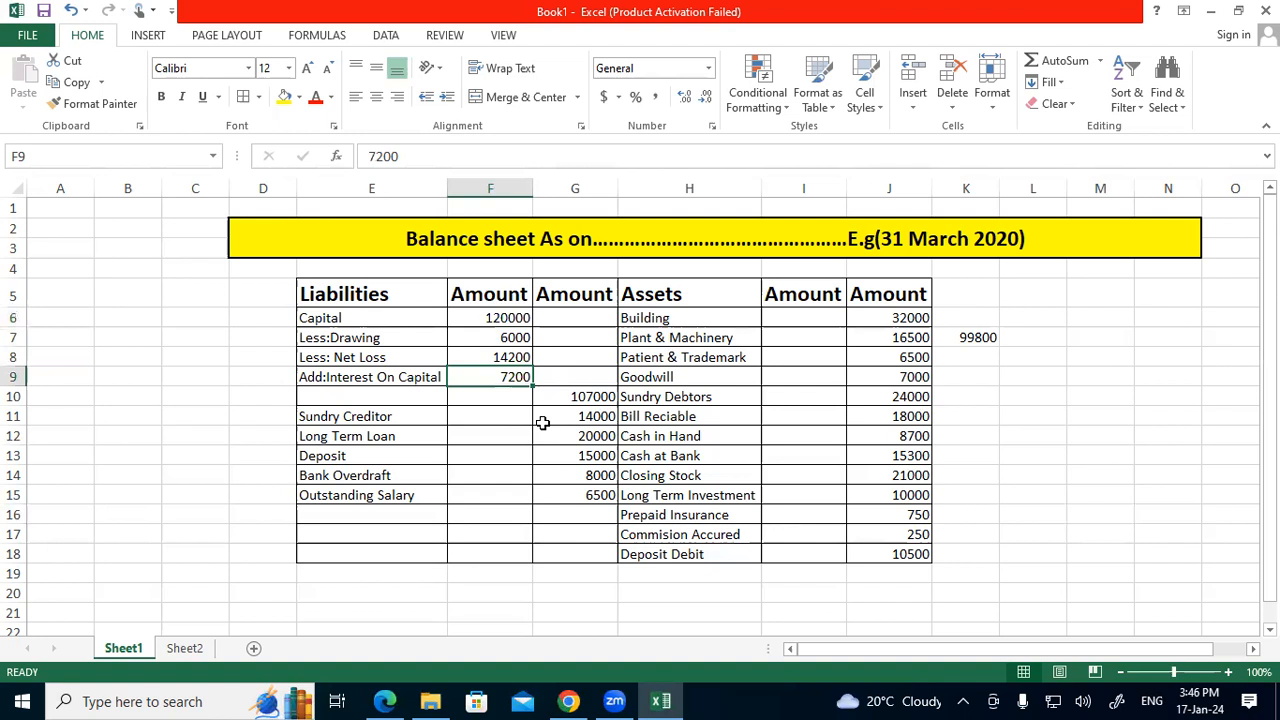
left_click(591, 397)
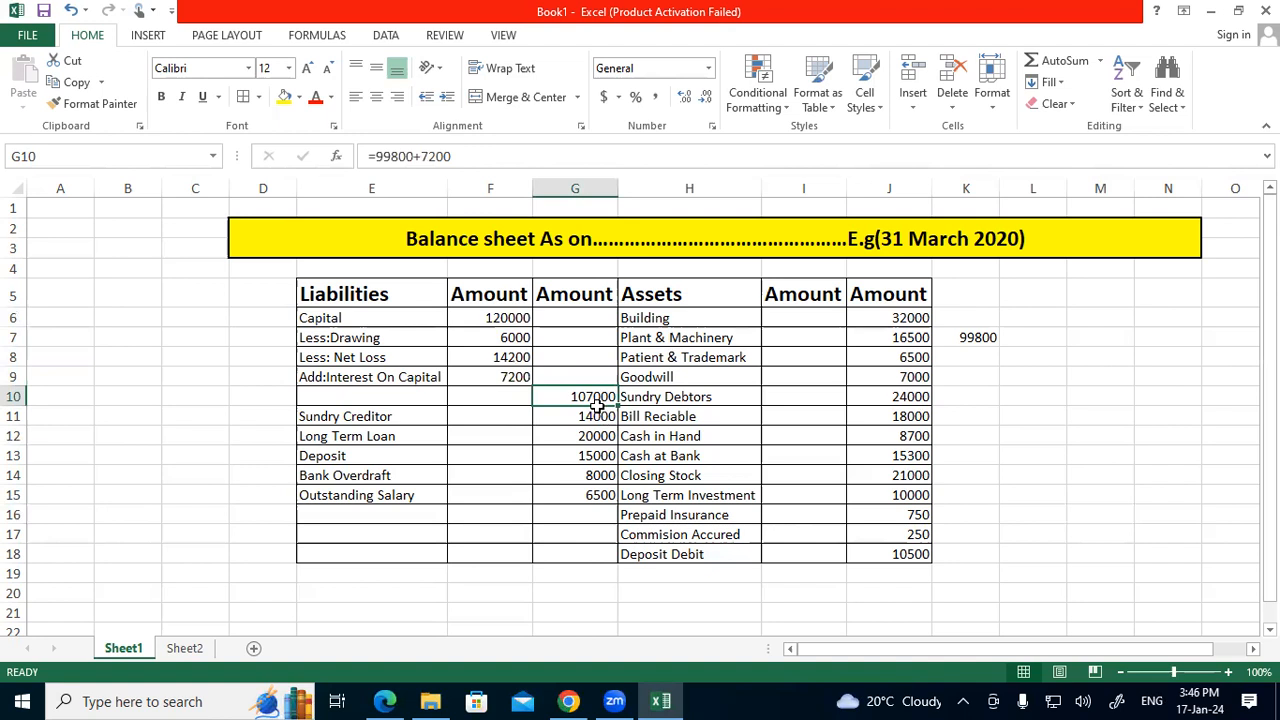
left_click_drag(594, 397, 600, 495)
left_click_drag(880, 318, 887, 547)
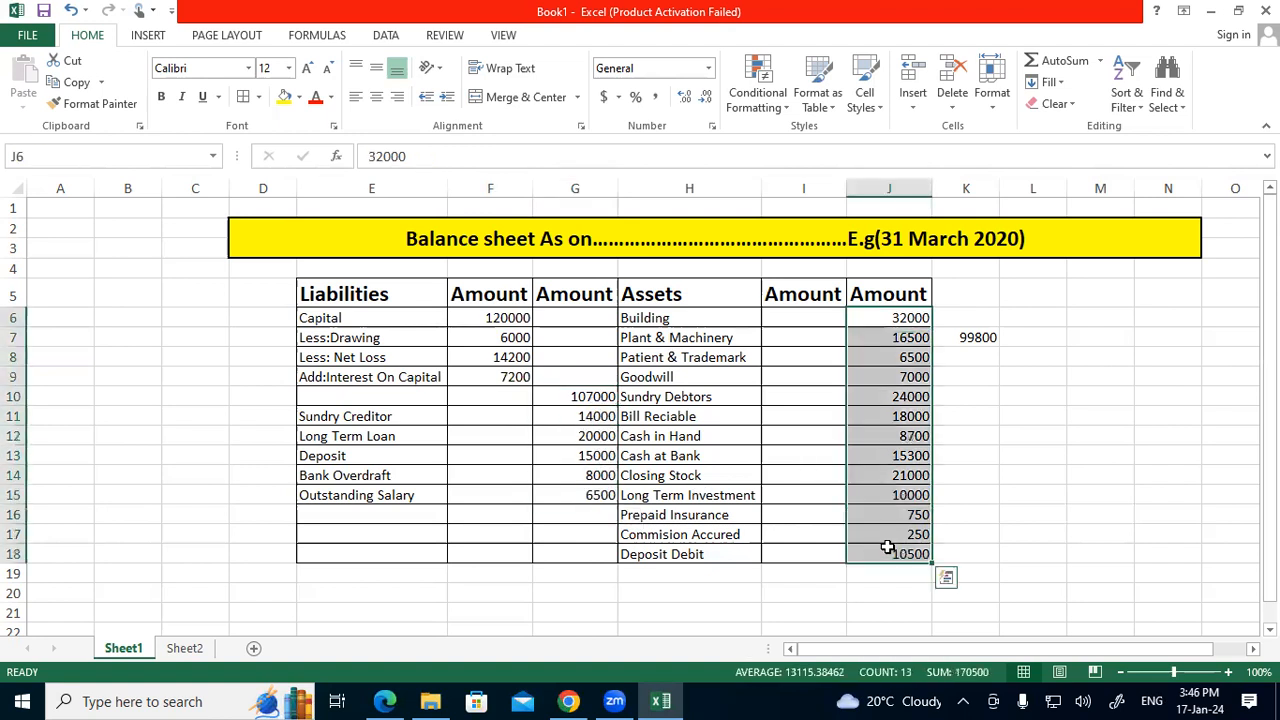
mouse_move(1068, 500)
left_mouse_down()
mouse_move(1008, 440)
mouse_move(1070, 500)
left_mouse_up()
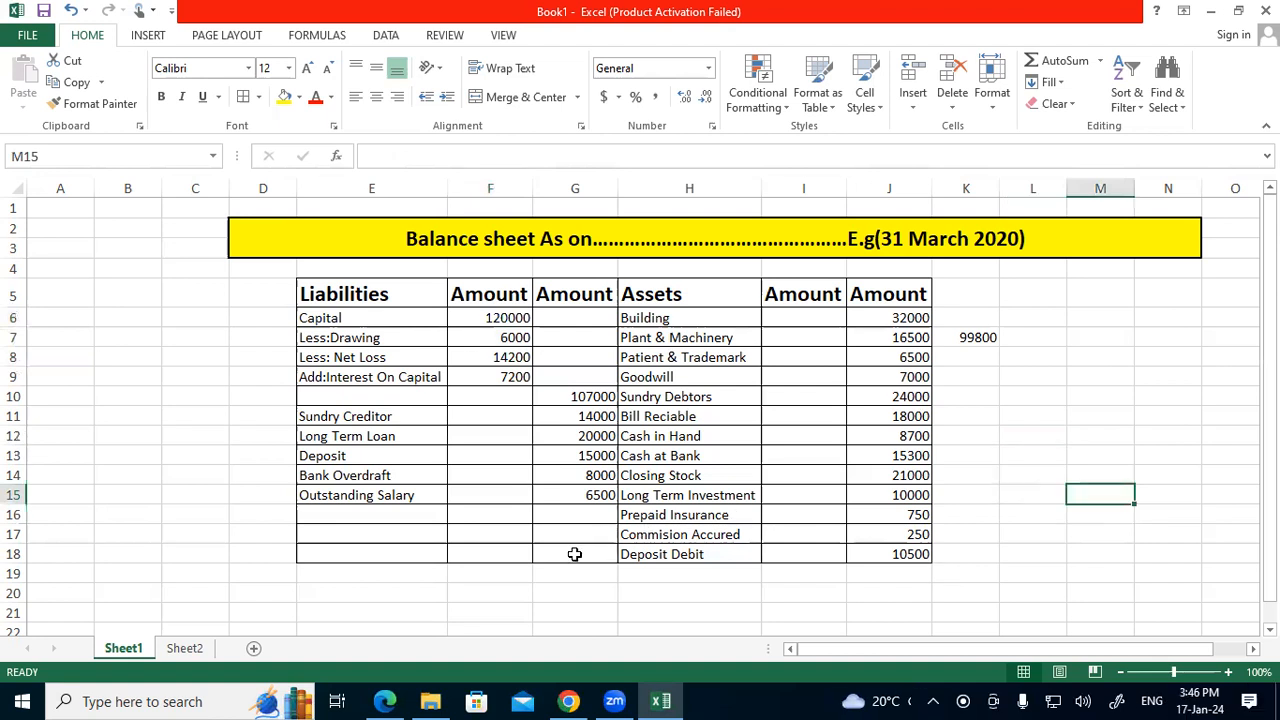
Enter the label Total in cell E18 under Liabilities, with a capital T
left_click(575, 554)
left_click(374, 554)
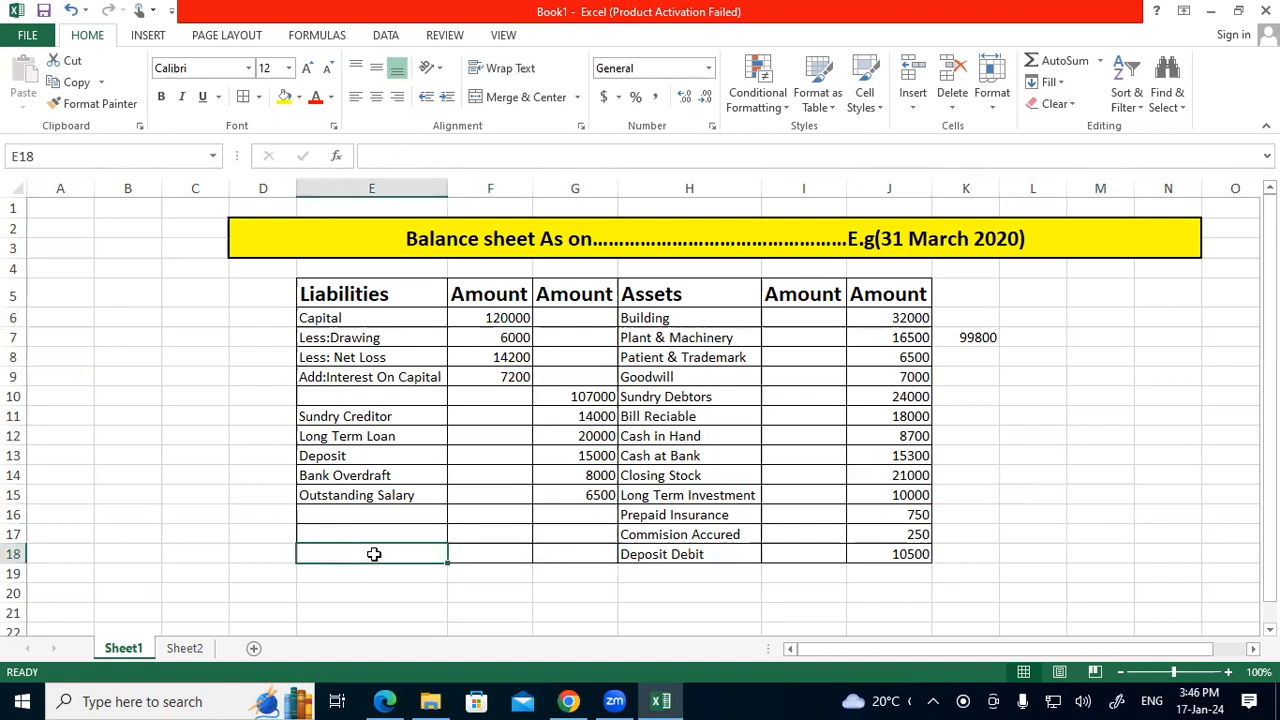
type("total")
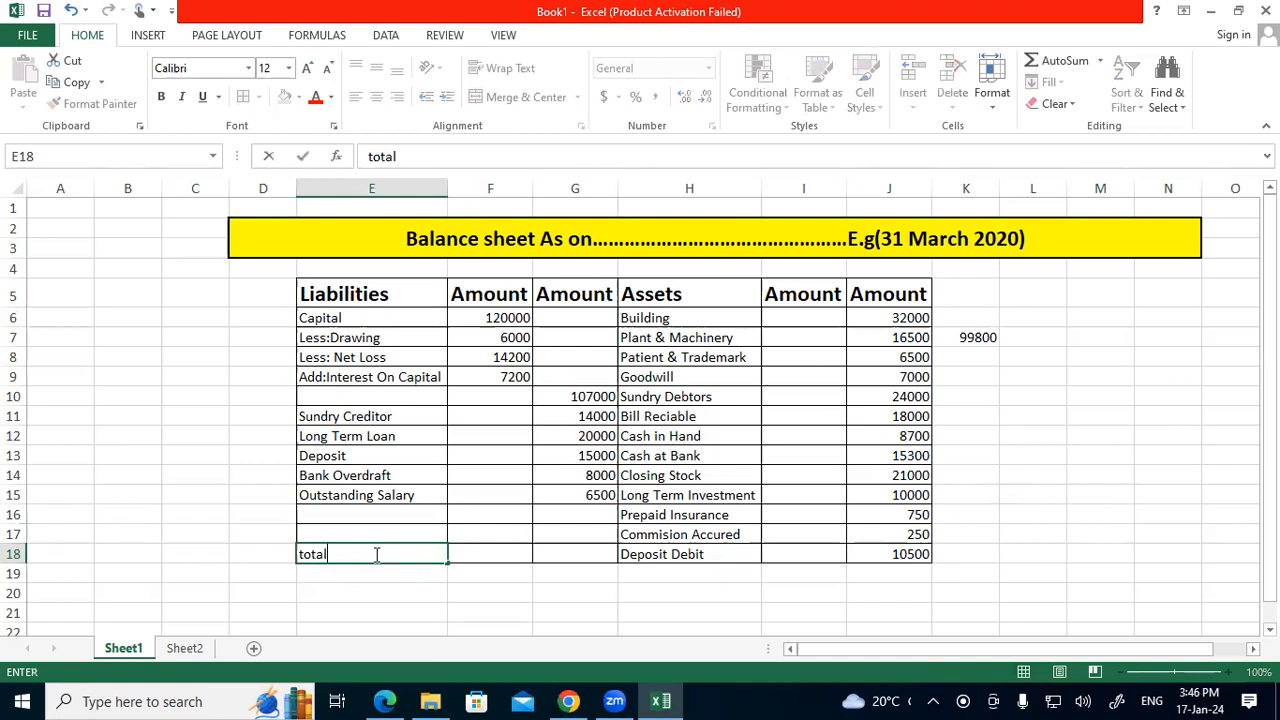
key("BackSpace")
key("BackSpace")
key("BackSpace")
key("BackSpace")
key("BackSpace")
type("T")
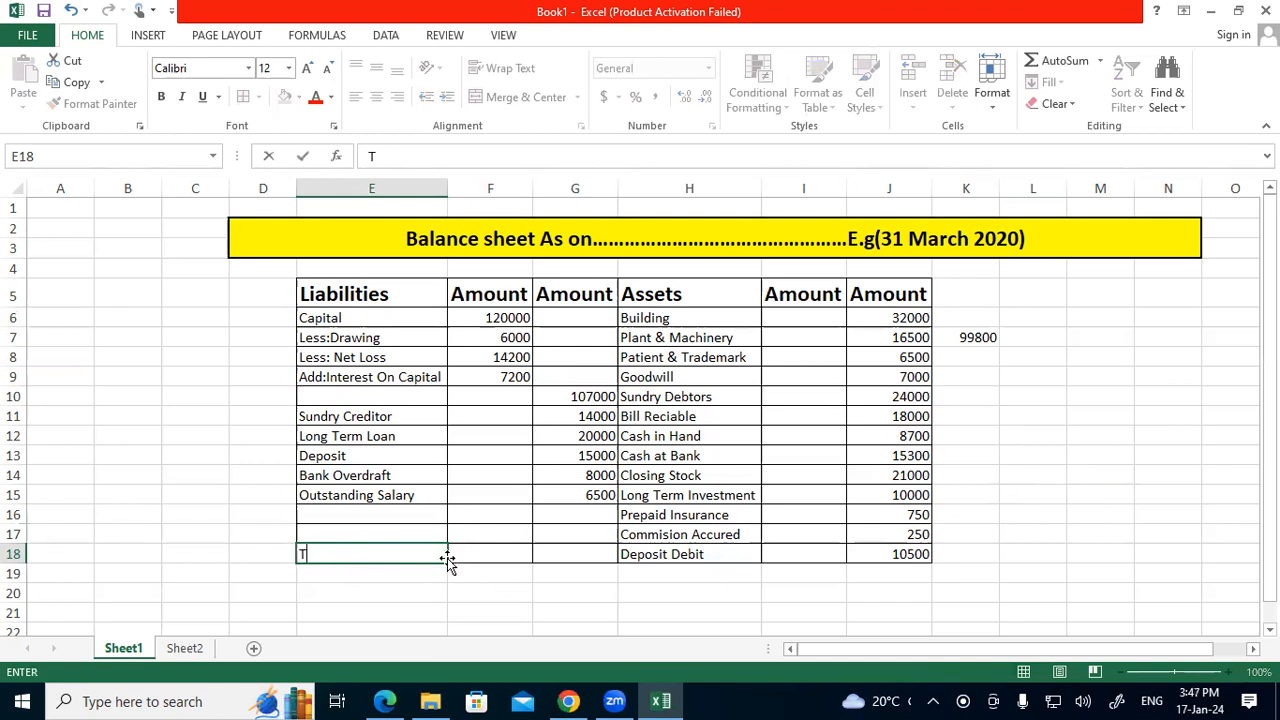
type("otal")
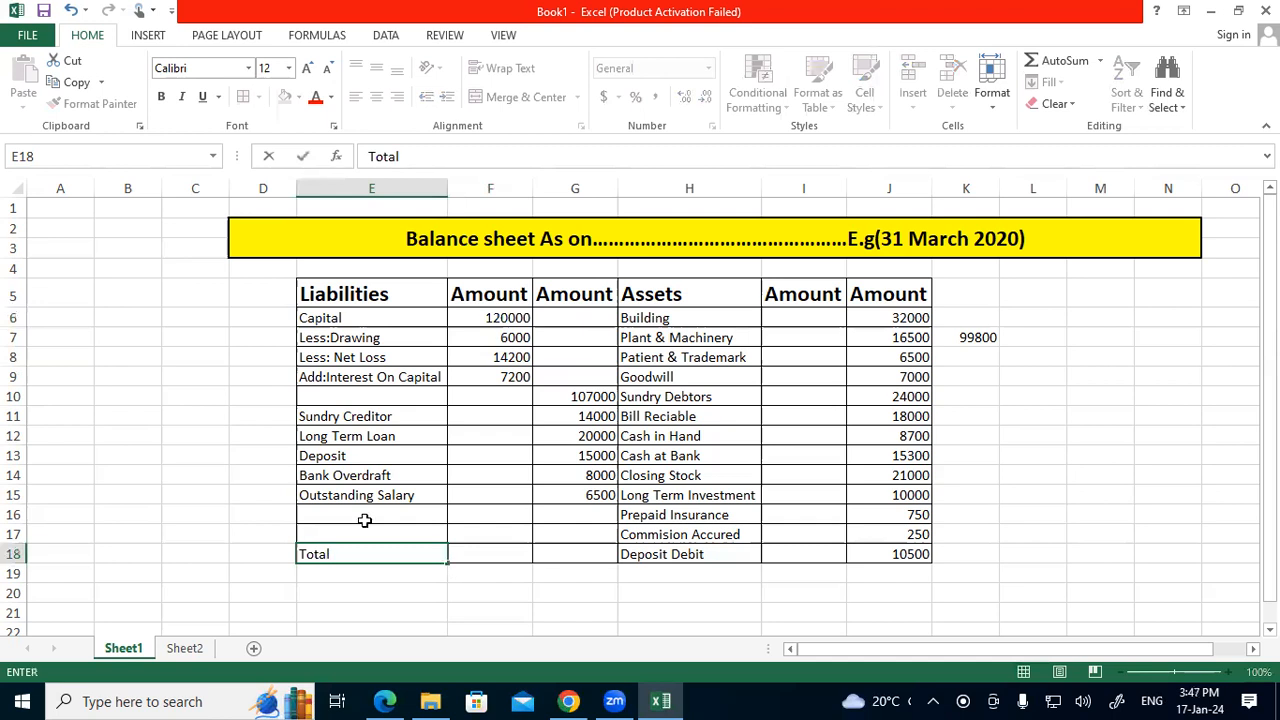
Total the liability amounts in cell G18 with a SUM formula over G10:G15
left_click(560, 553)
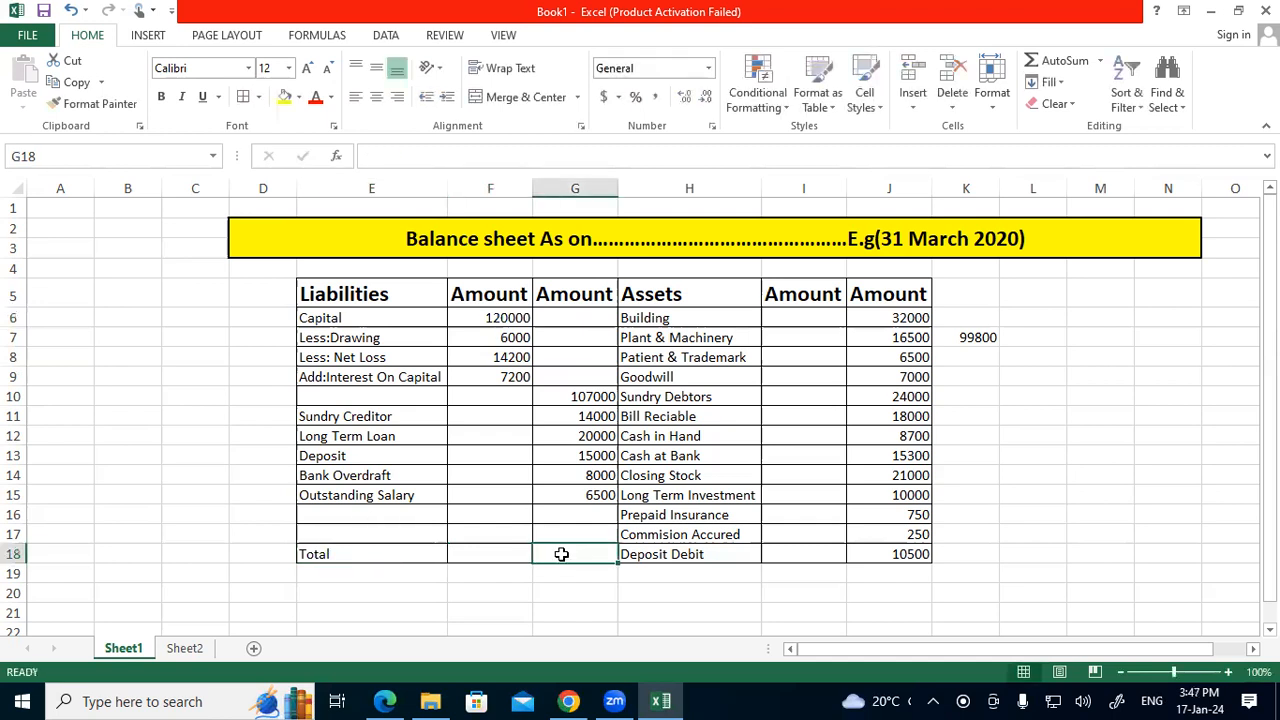
type("=sum")
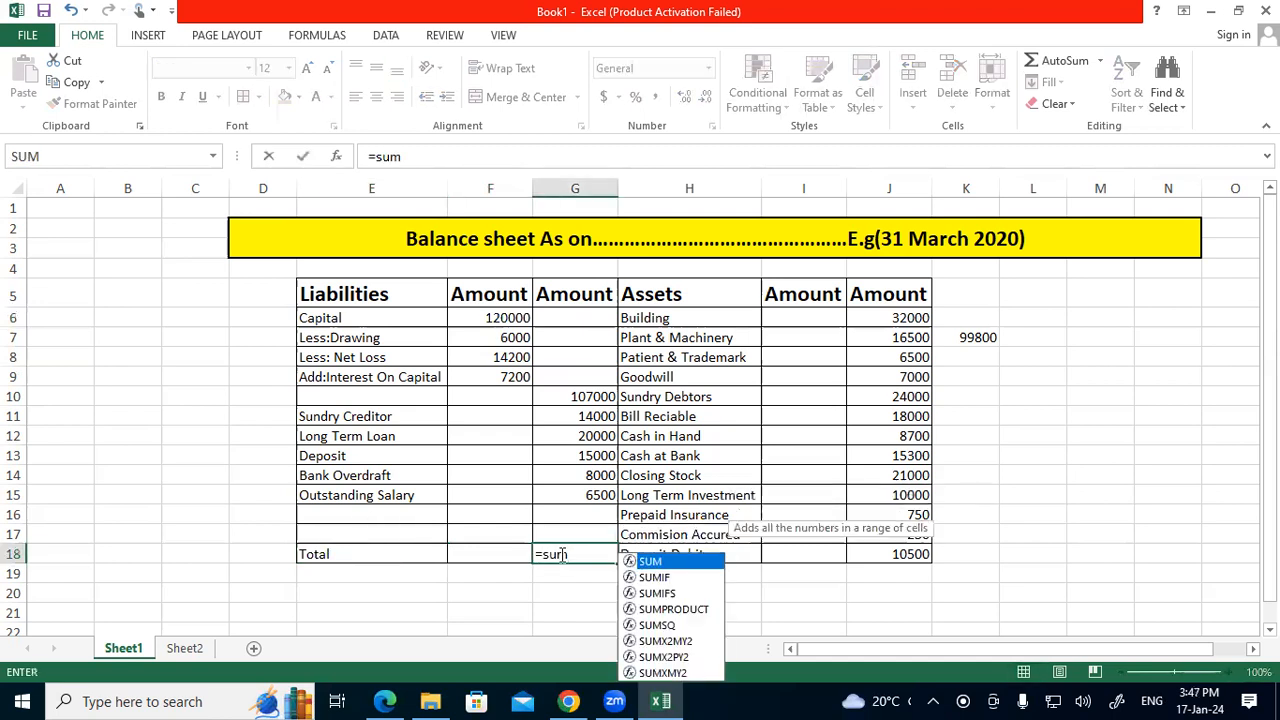
type("(")
left_click_drag(590, 392, 590, 495)
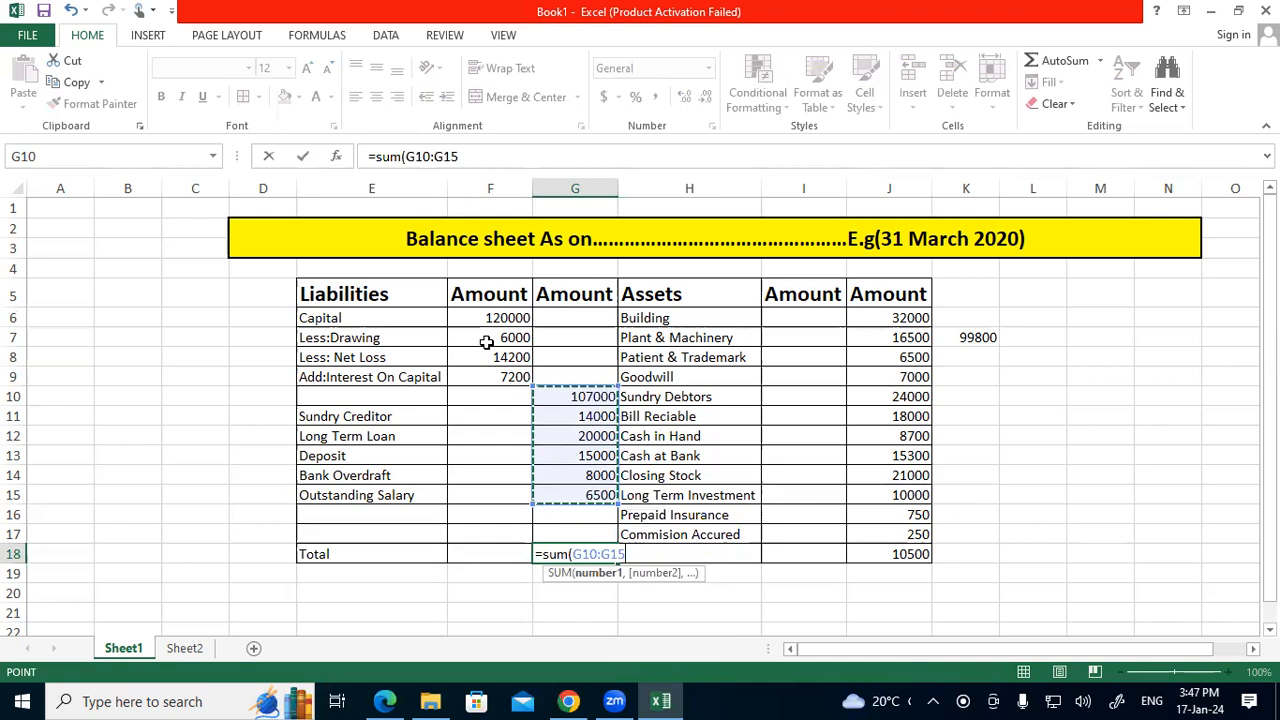
type(")")
key("ctrl+Return")
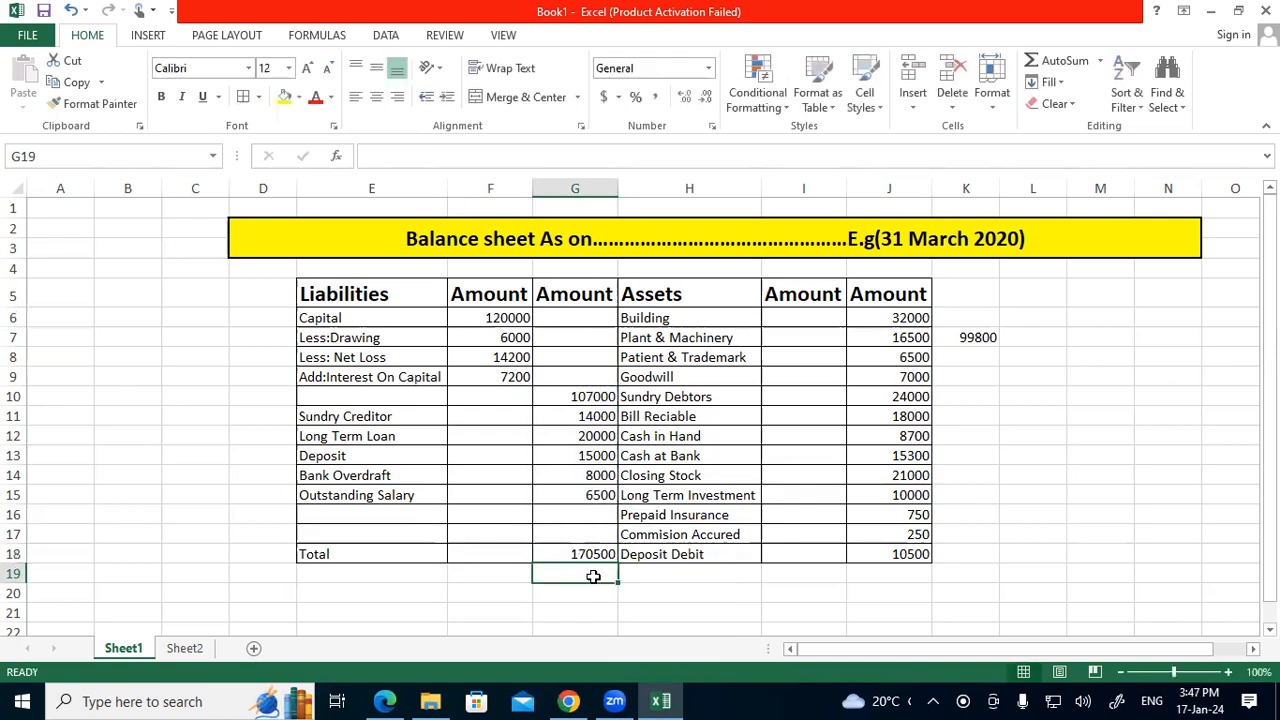
Format the liabilities total in G18 with a yellow fill and bold red text
left_click(664, 576)
left_click(578, 554)
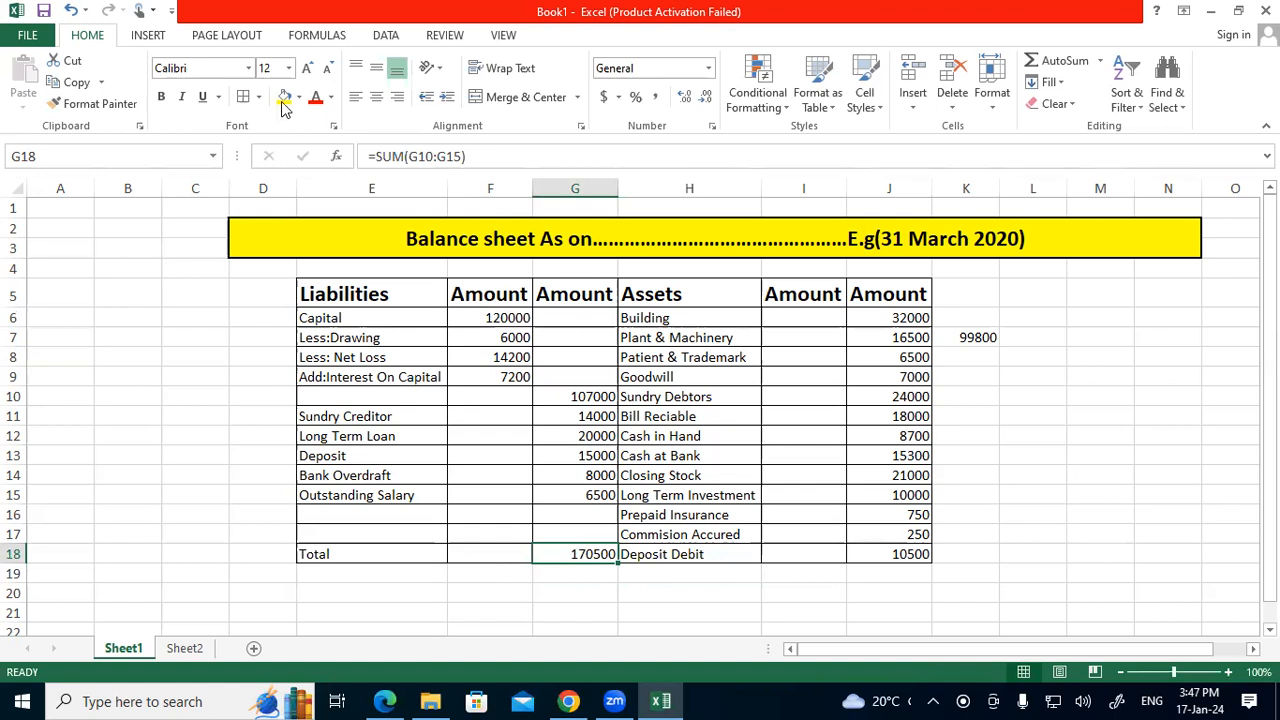
left_click(320, 104)
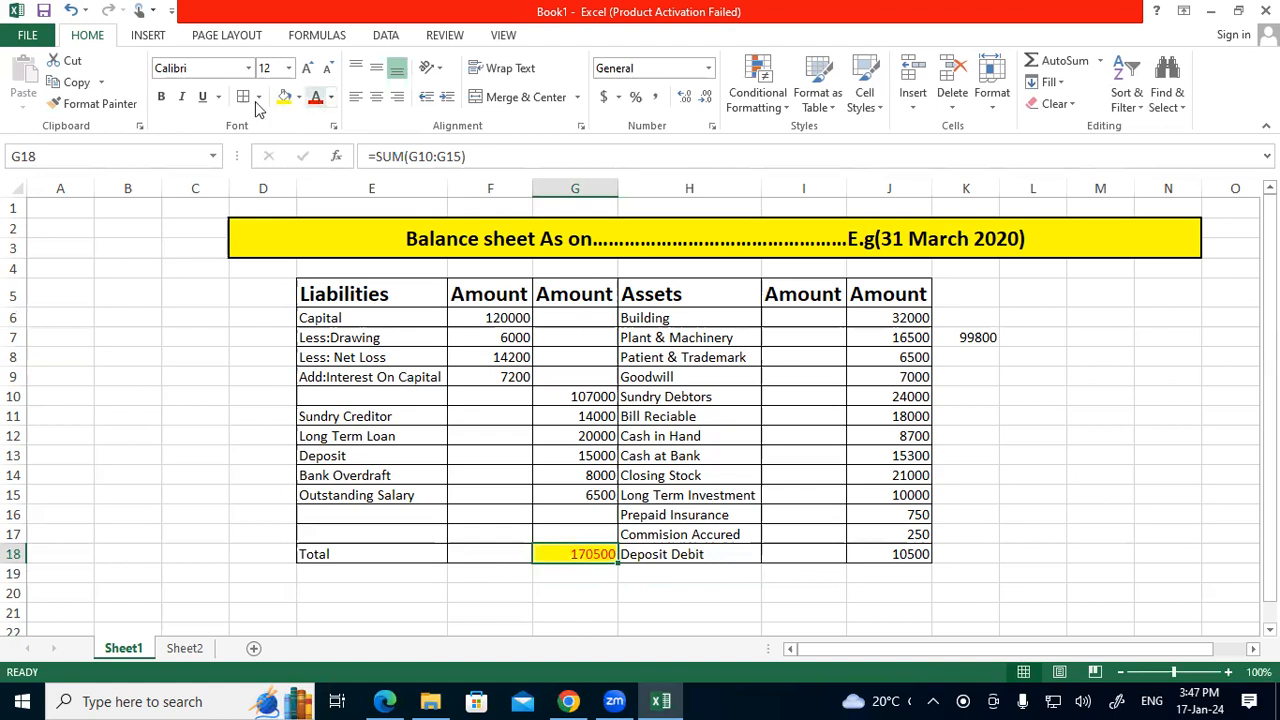
left_click(163, 97)
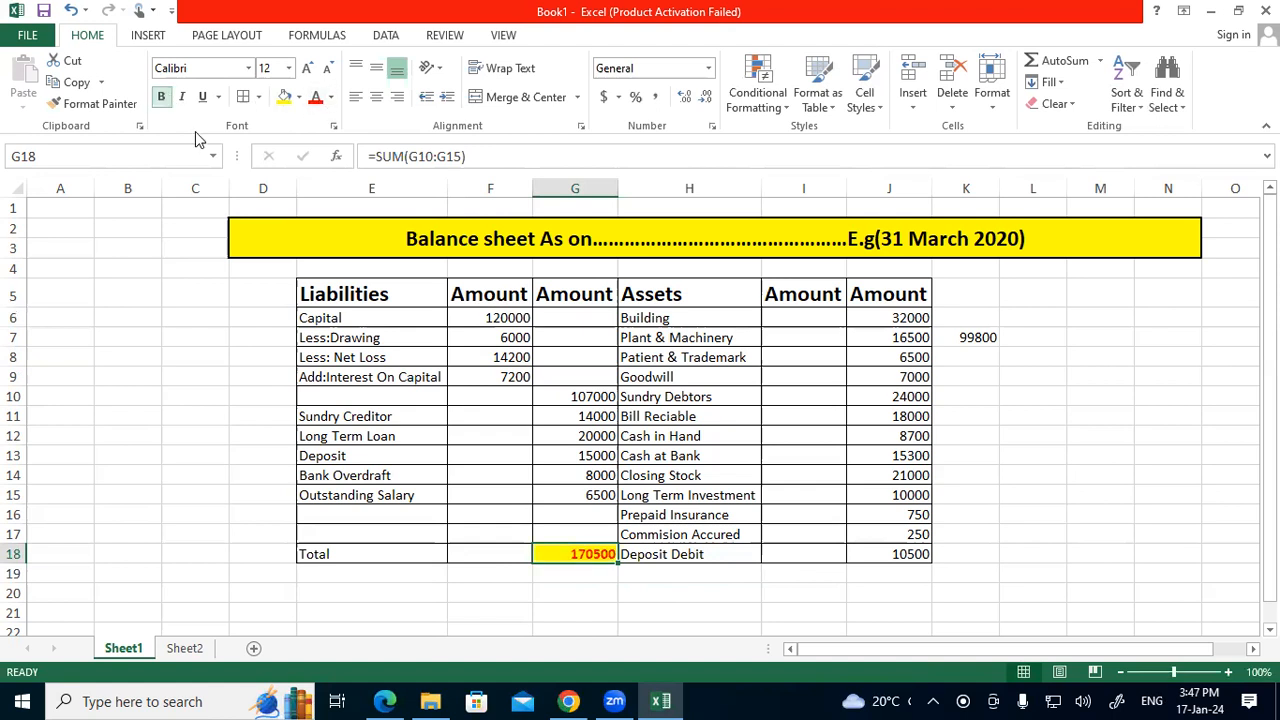
left_click(1020, 556)
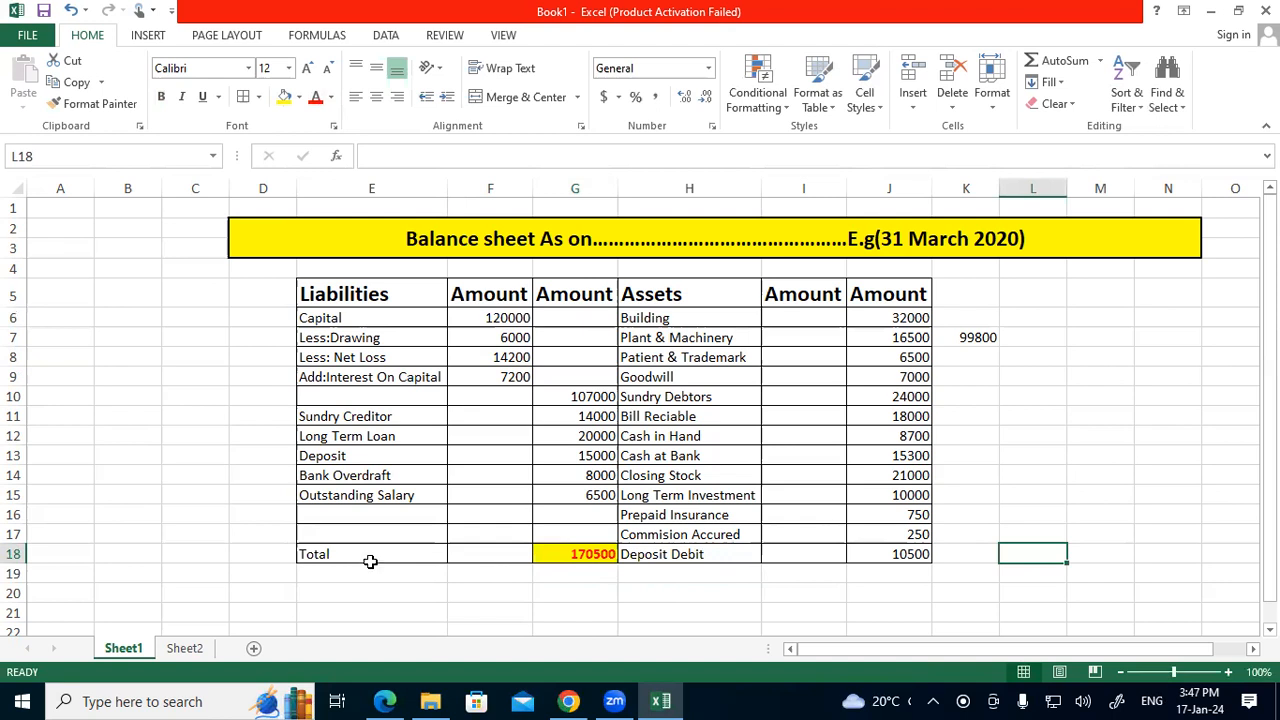
Move the liabilities total row E18:G18 down one row to start at E19
left_click_drag(372, 556, 571, 556)
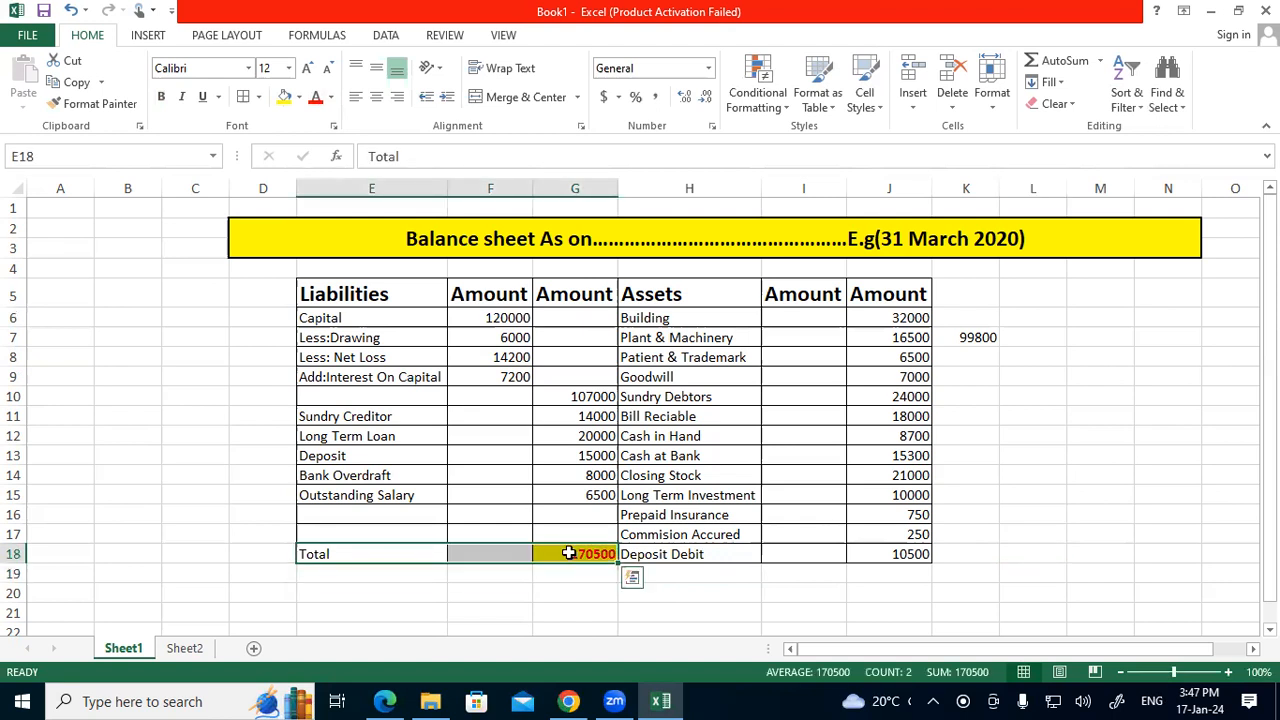
right_click(571, 556)
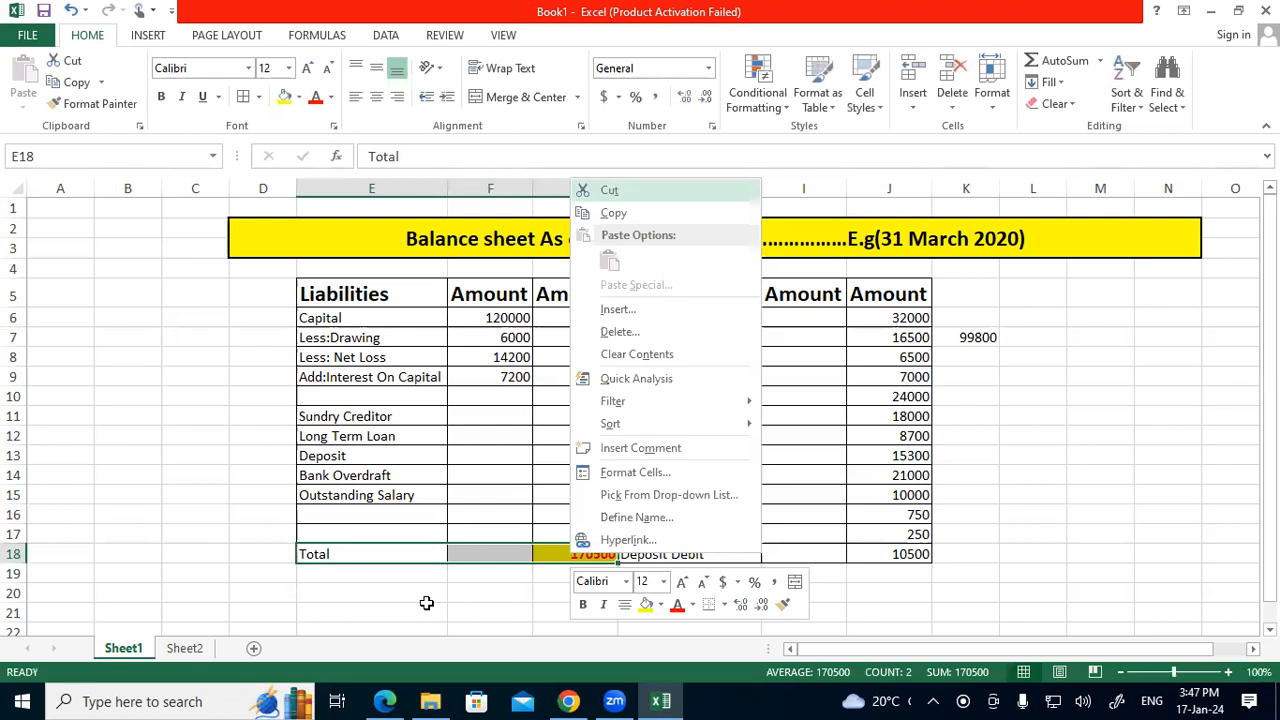
key("ctrl+c")
left_click(368, 575)
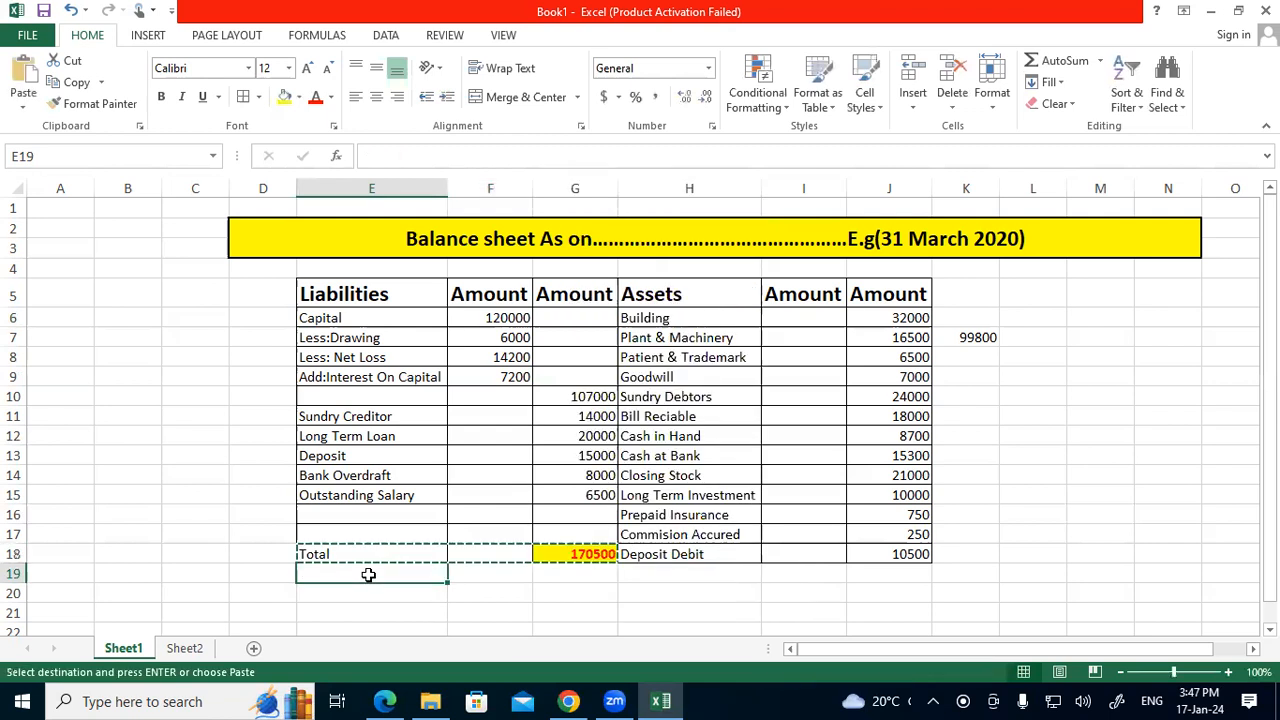
key("ctrl+v")
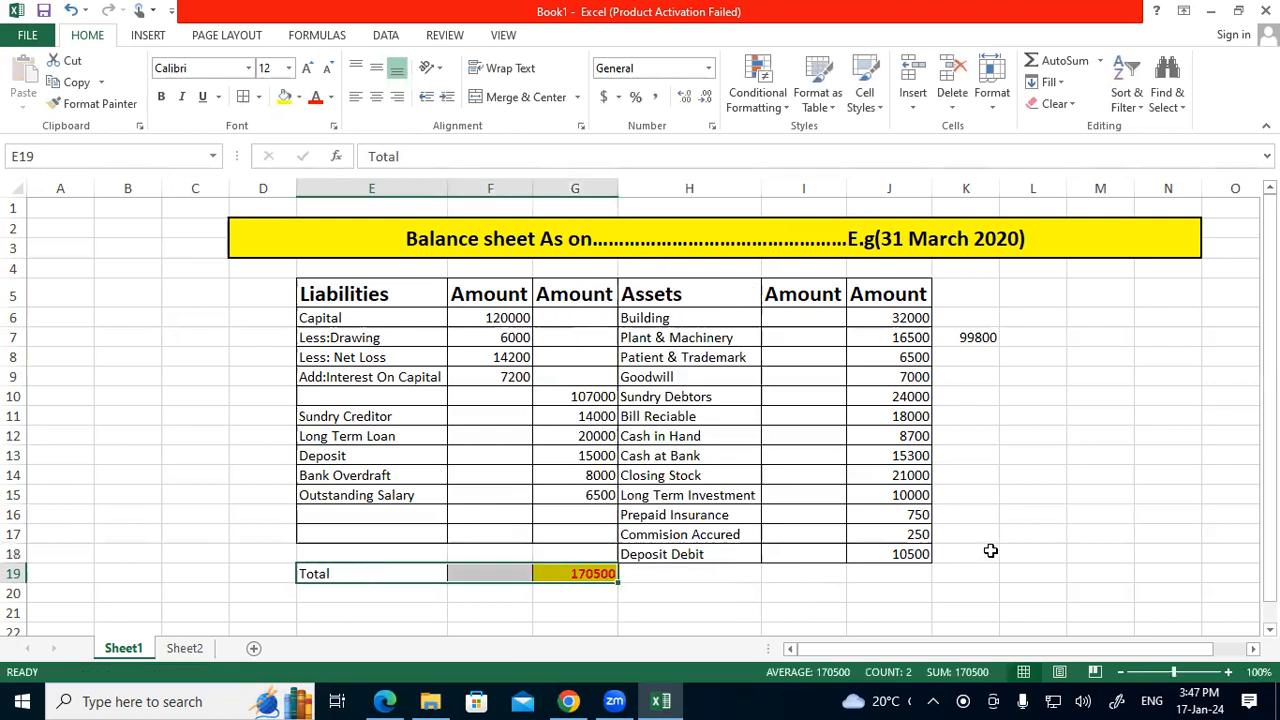
Apply all borders to the range E15:J19 so the grid includes the total row
left_click(323, 497)
left_click(812, 573, "shift")
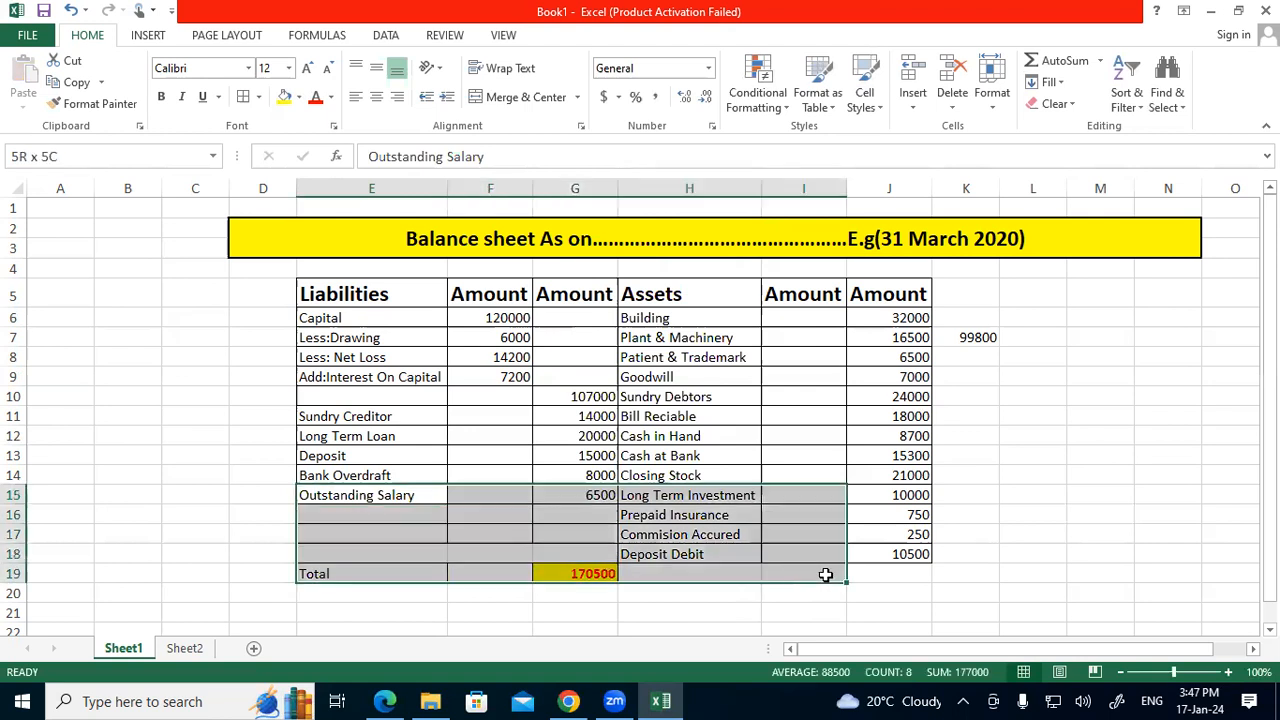
left_click_drag(848, 575, 872, 575)
left_click_drag(872, 575, 872, 575)
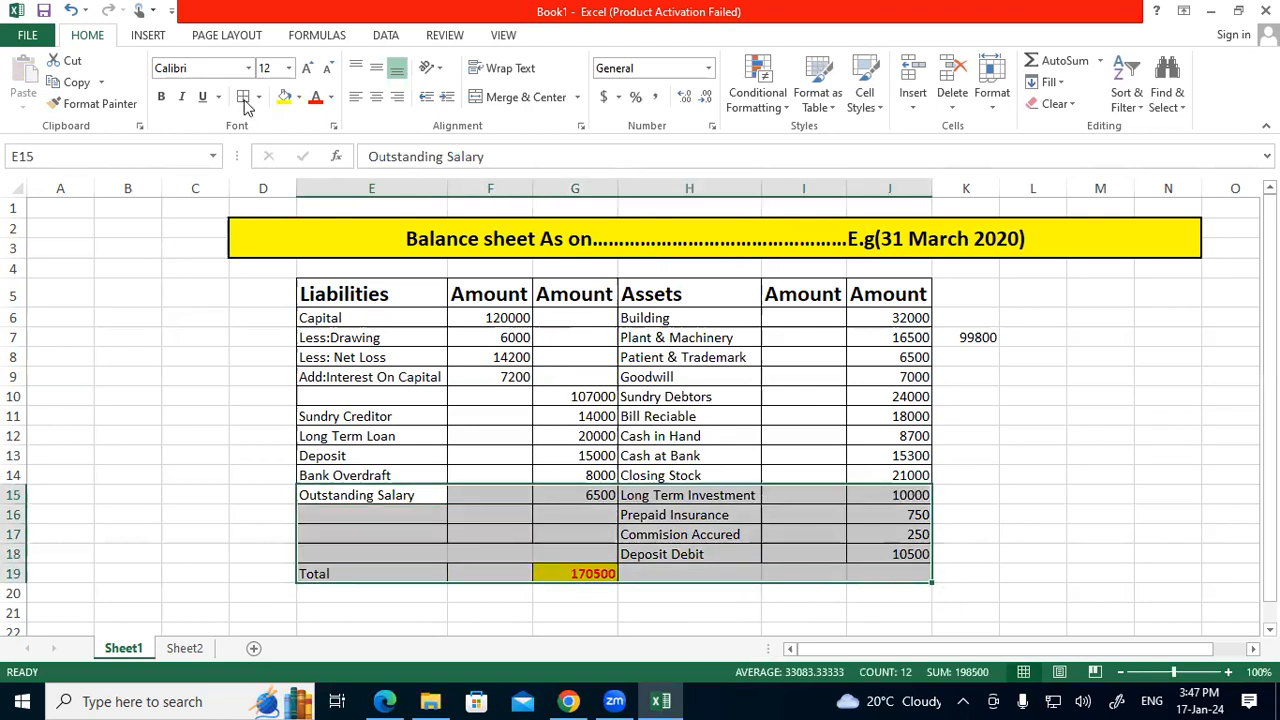
Enter the label Total in cell H19 under Assets and sum the asset amounts J6:J18 in J19
left_click(694, 569)
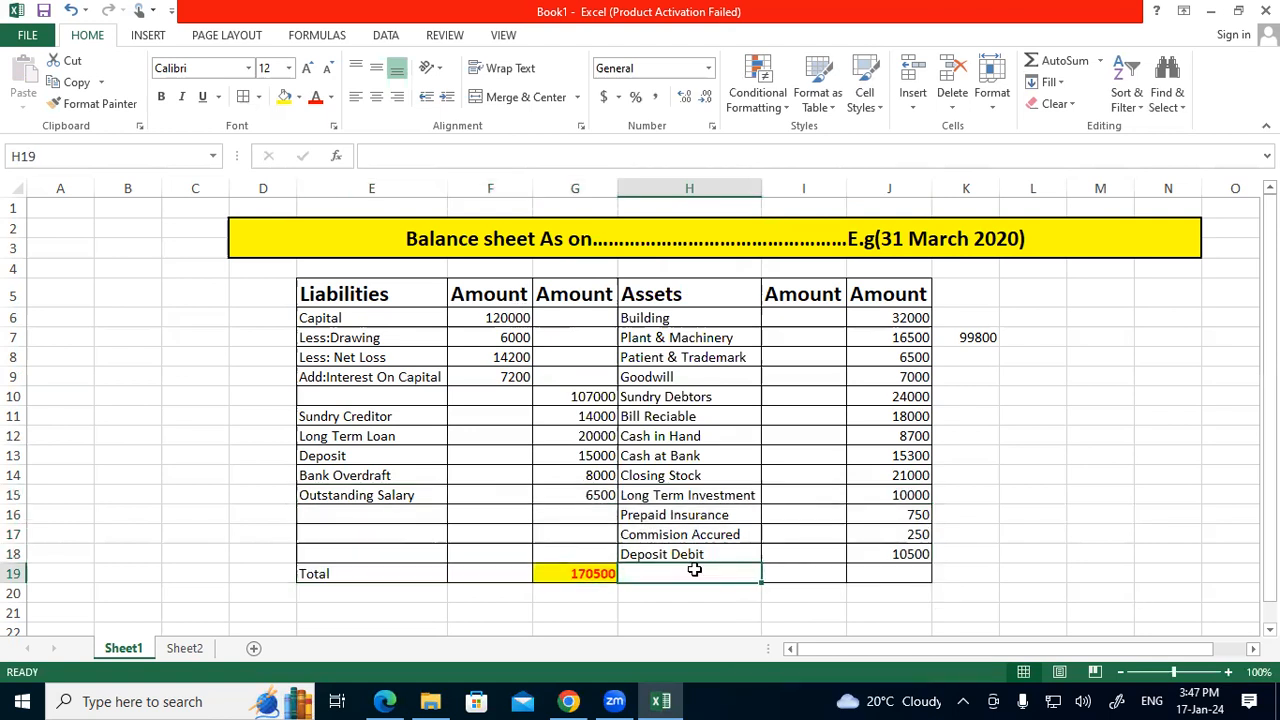
type("T")
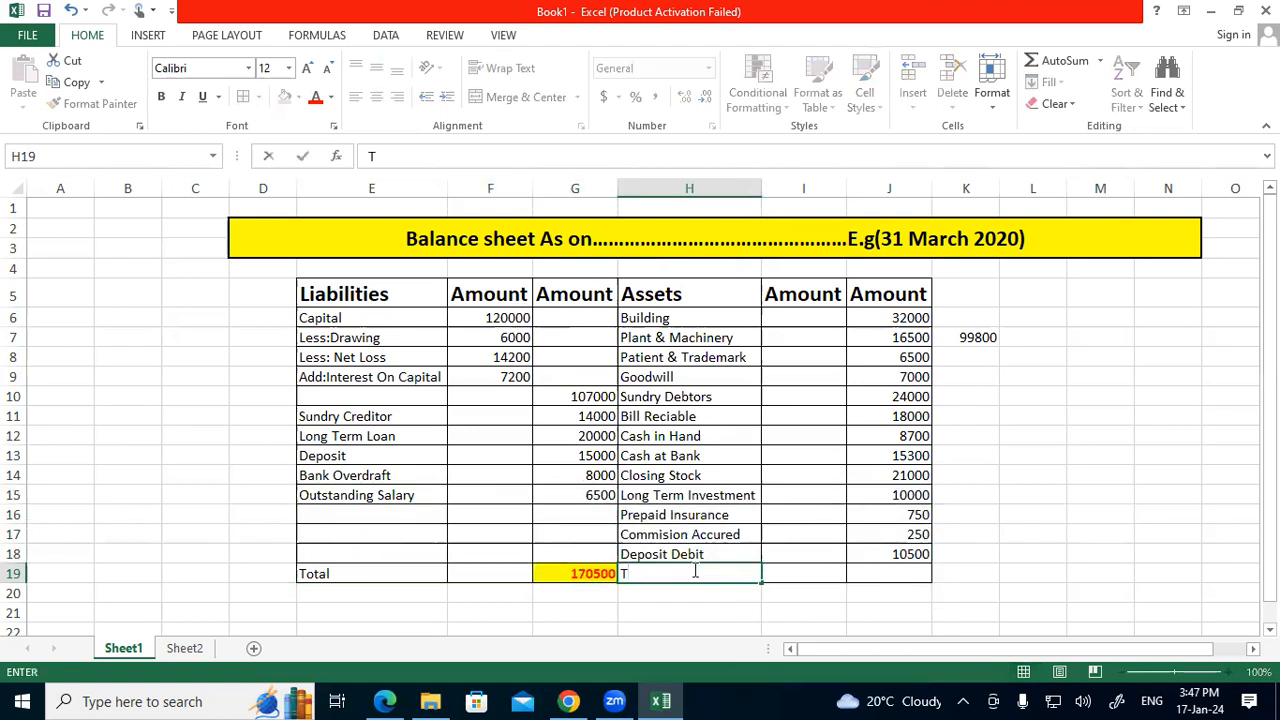
type("otal")
left_click(1061, 534)
left_click(921, 568)
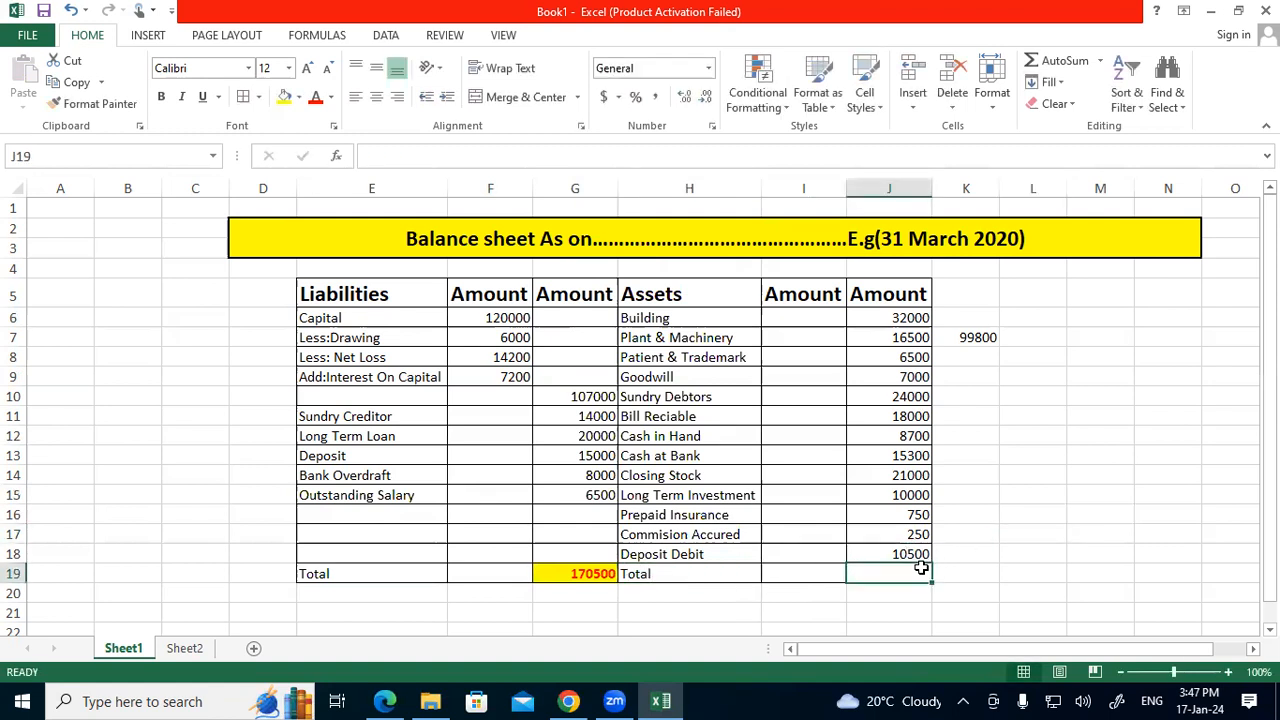
key("alt+equal")
key("Return")
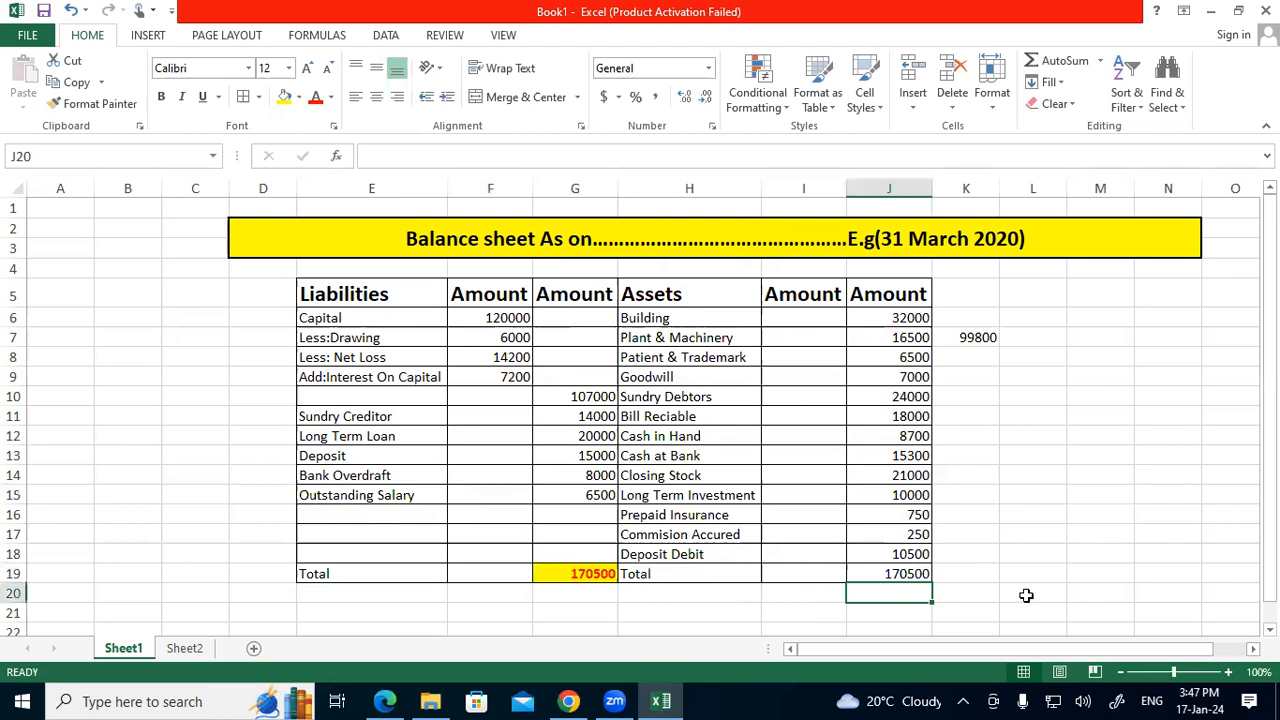
Format the assets total in J19 with a yellow fill and bold red text
left_click(900, 569)
left_click(284, 97)
left_click(315, 97)
left_click(161, 97)
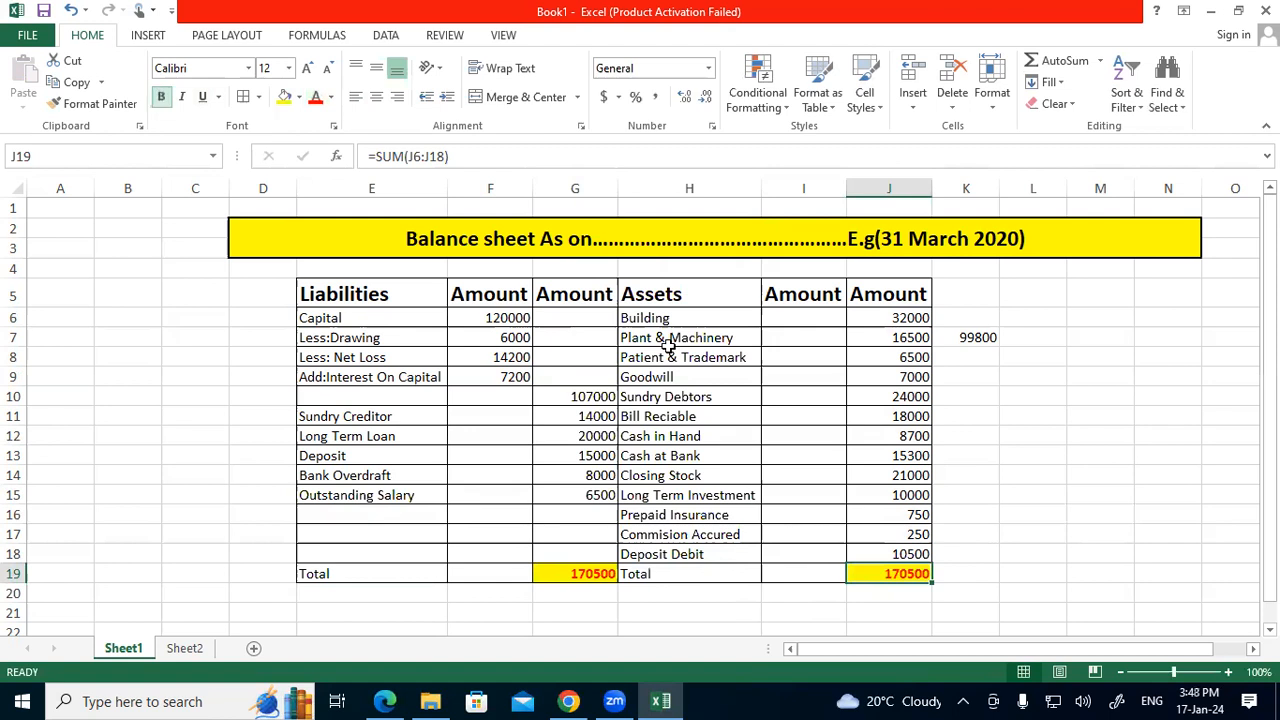
left_click(1051, 434)
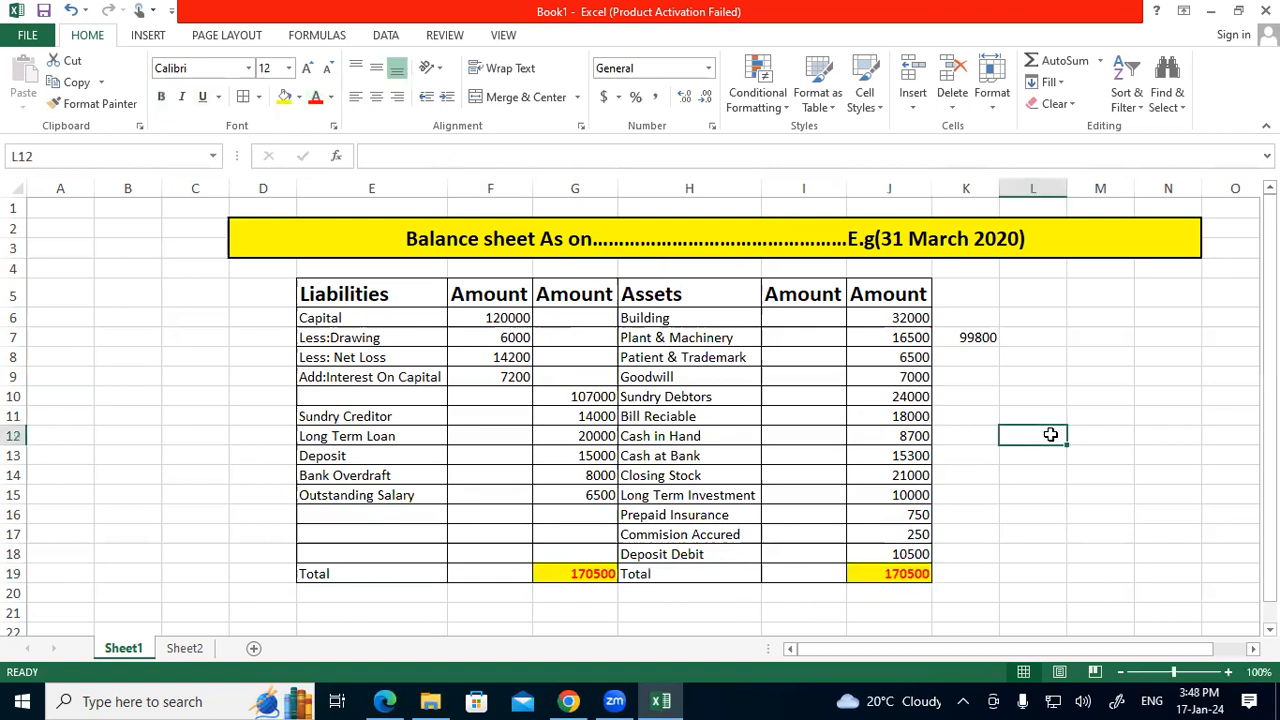
left_click(1088, 458)
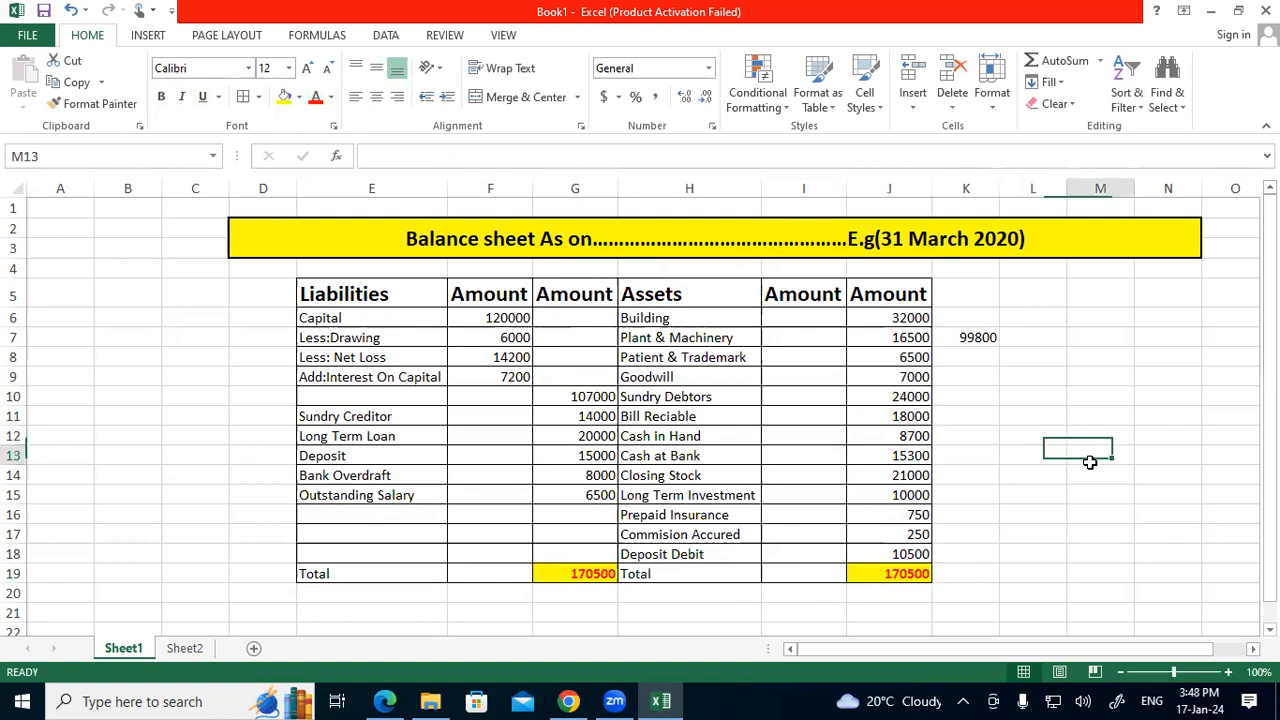
left_click(709, 400)
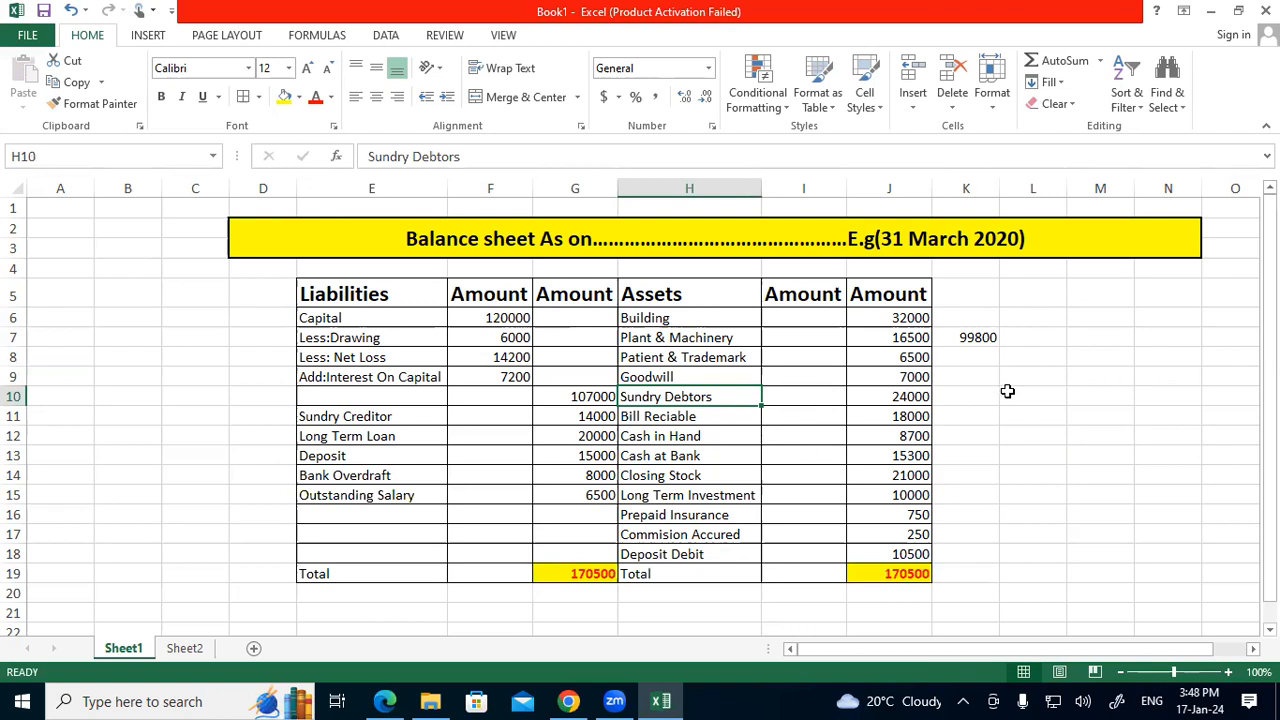
left_click(1163, 443)
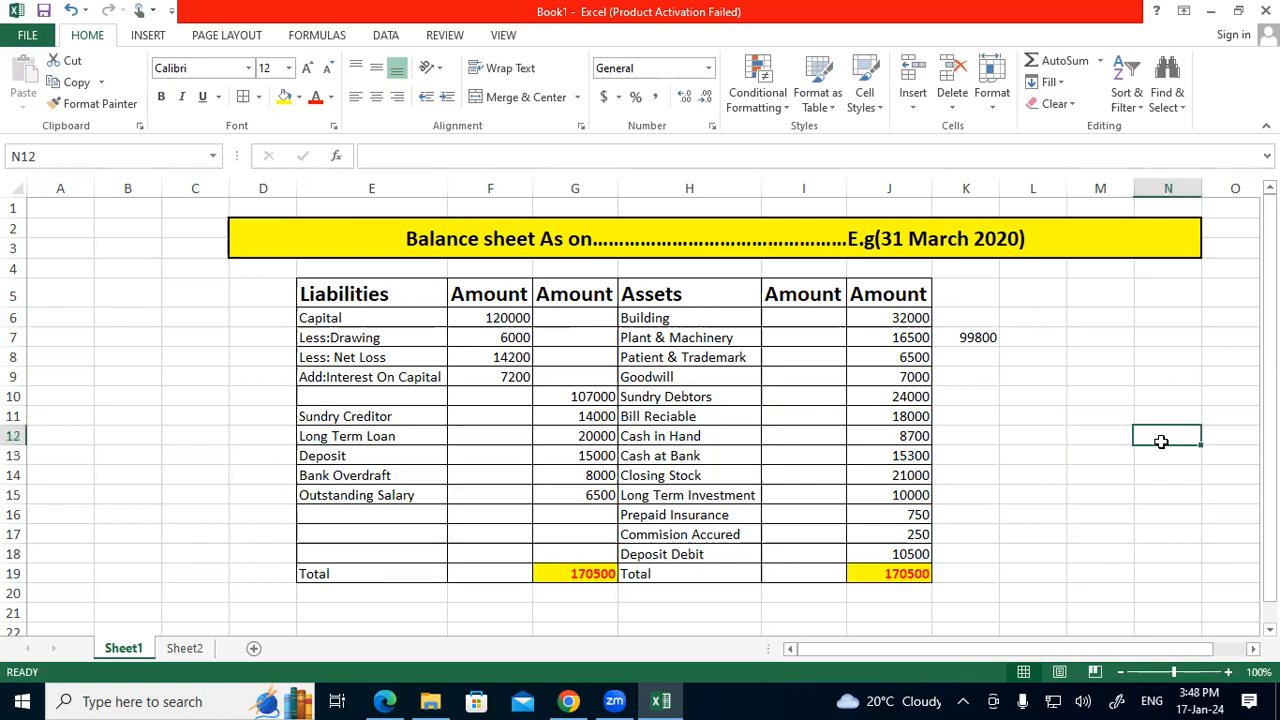
Review the liability and asset entries in the balance sheet and compare the totals in G19 and J19
left_click(583, 575)
left_click(876, 560)
left_click(891, 574)
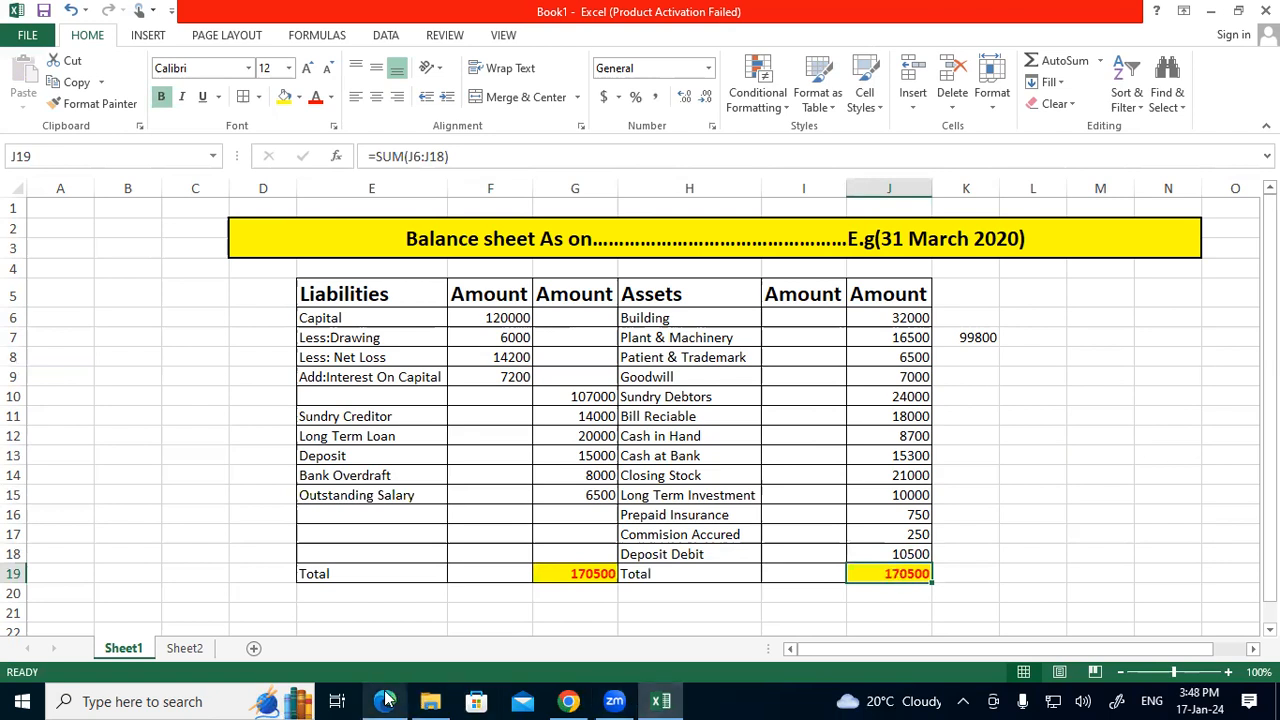
left_click_drag(337, 318, 888, 572)
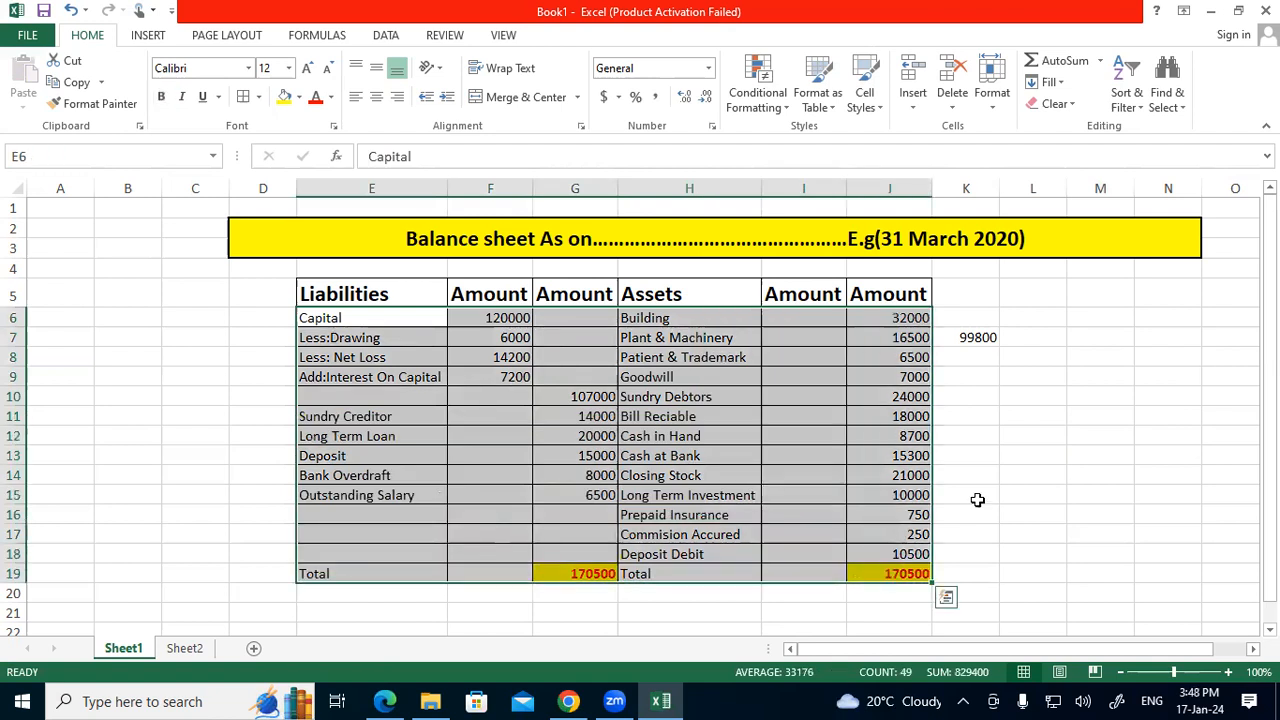
left_click(1050, 467)
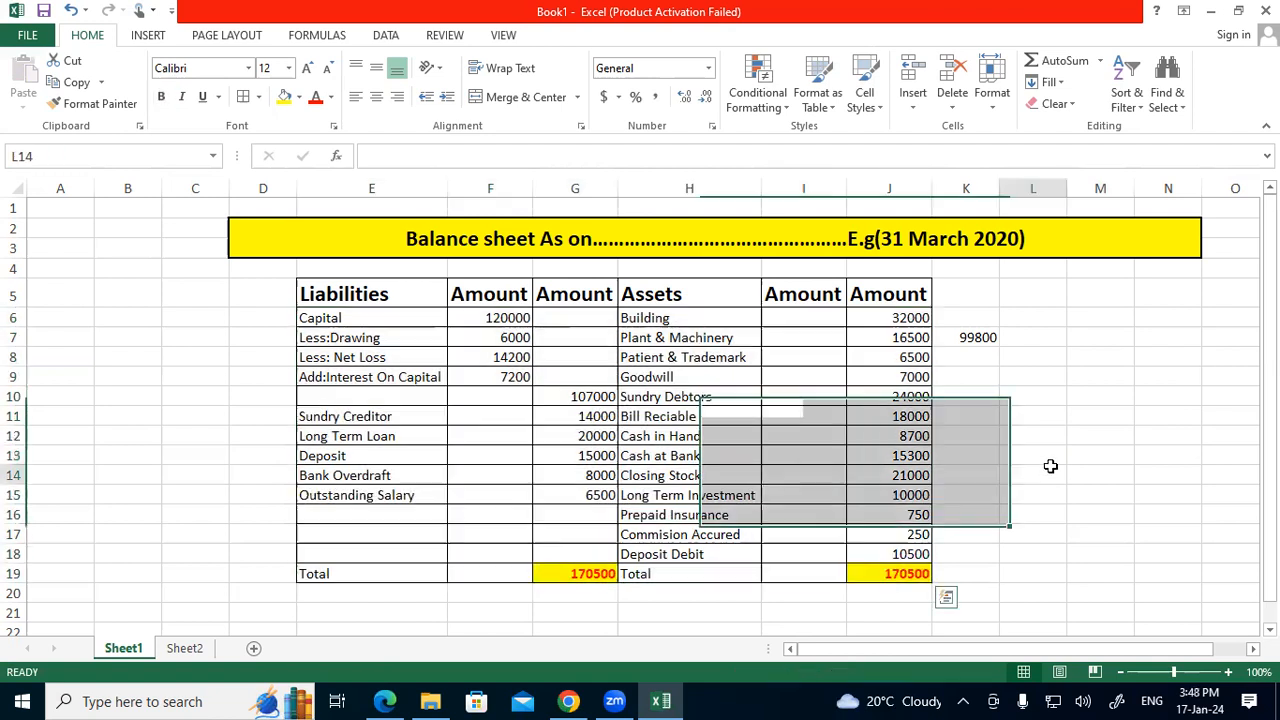
left_click(396, 337)
left_click(716, 337)
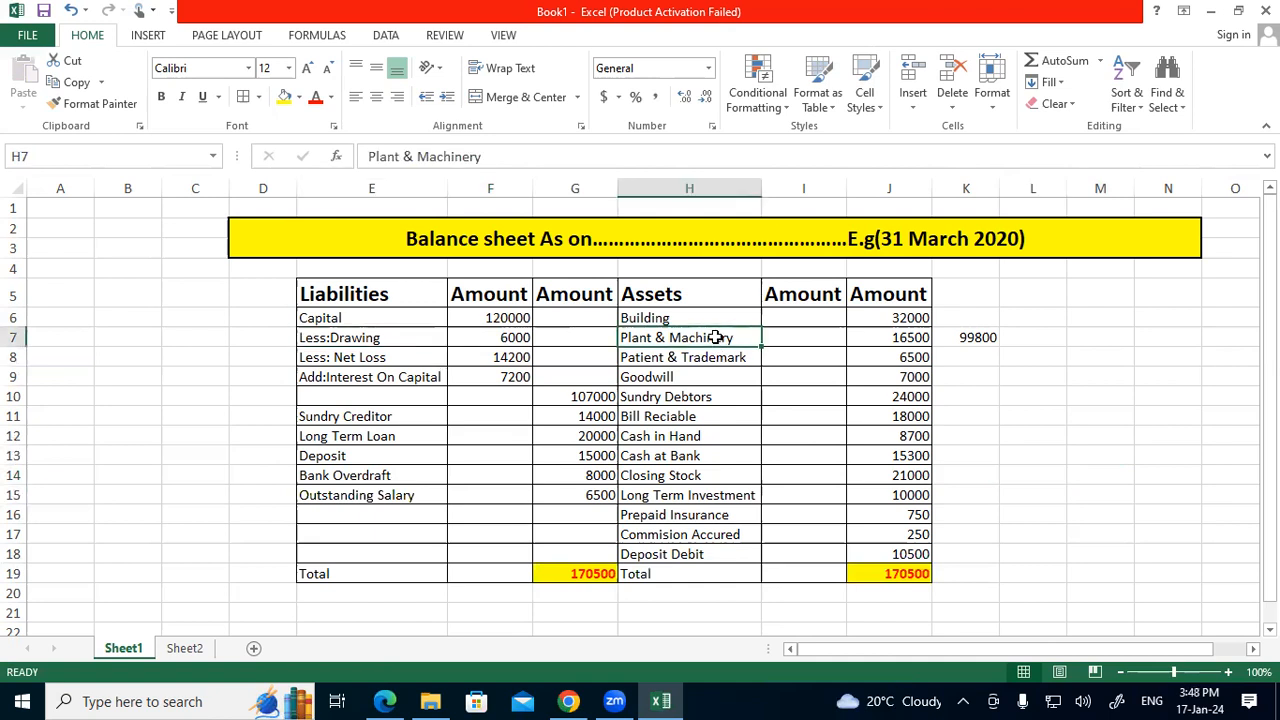
left_click_drag(907, 318, 905, 495)
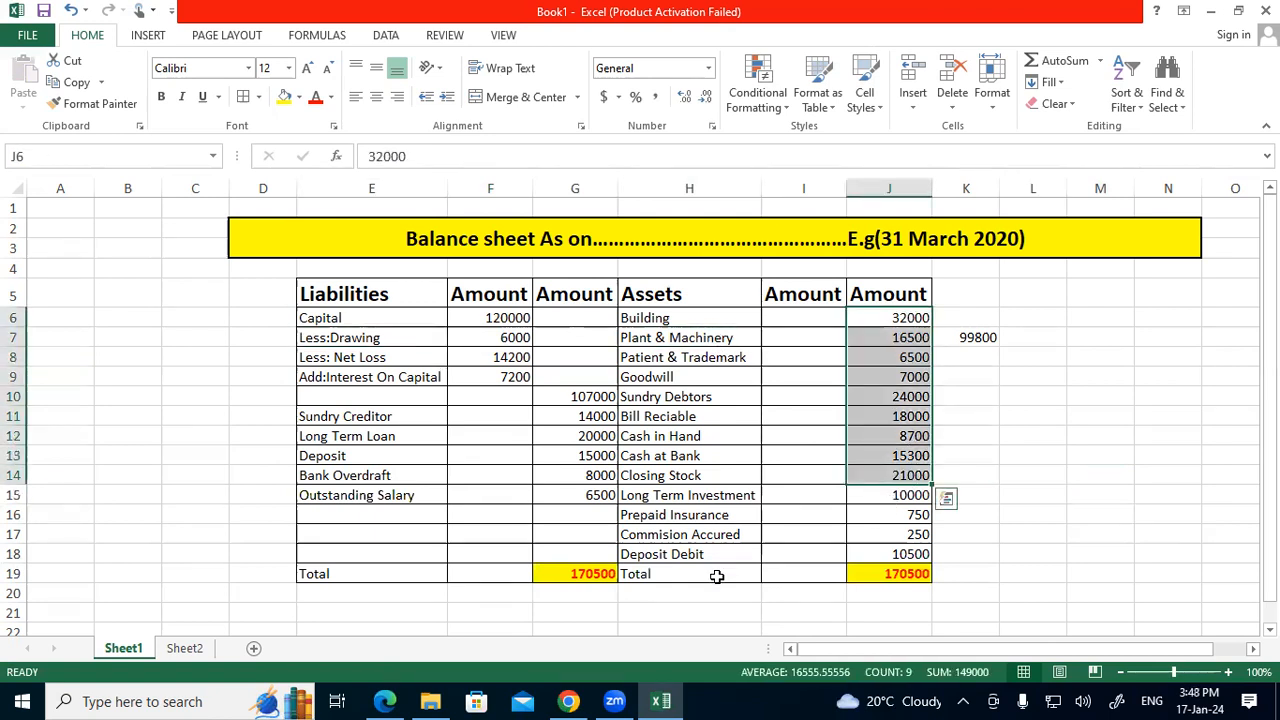
left_click(540, 577)
left_click_drag(702, 580, 861, 582)
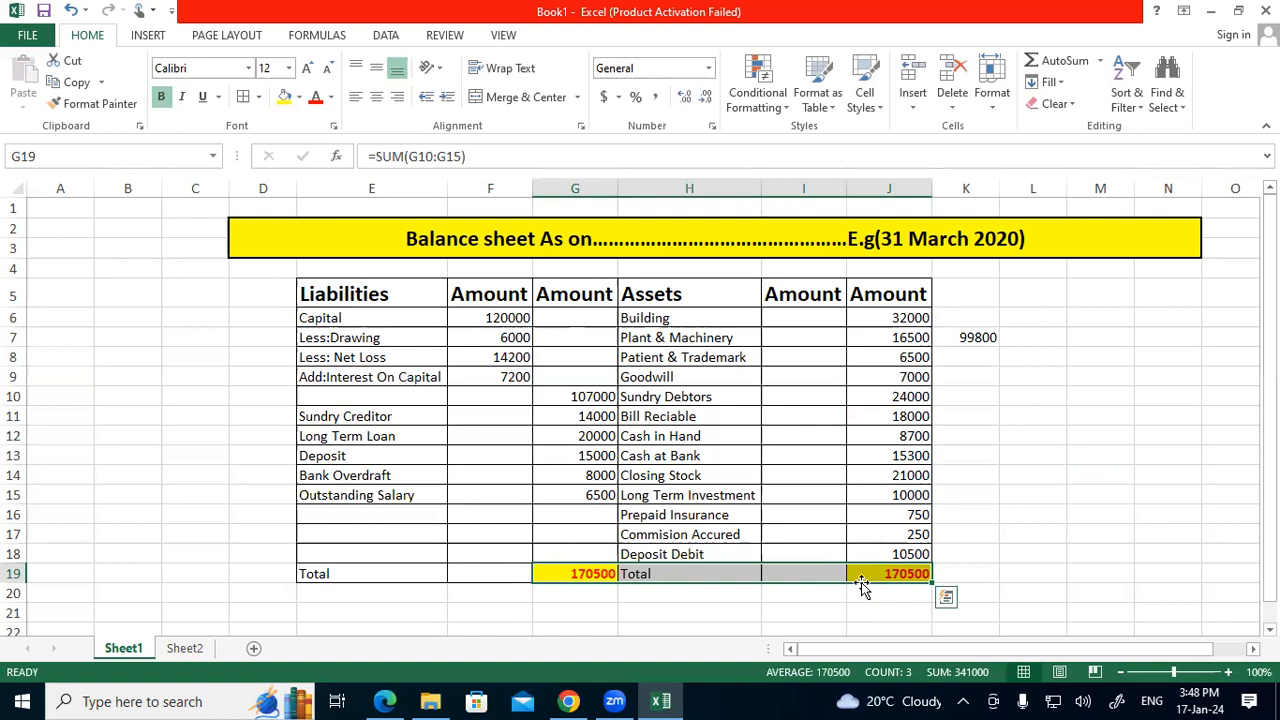
left_click(1117, 533)
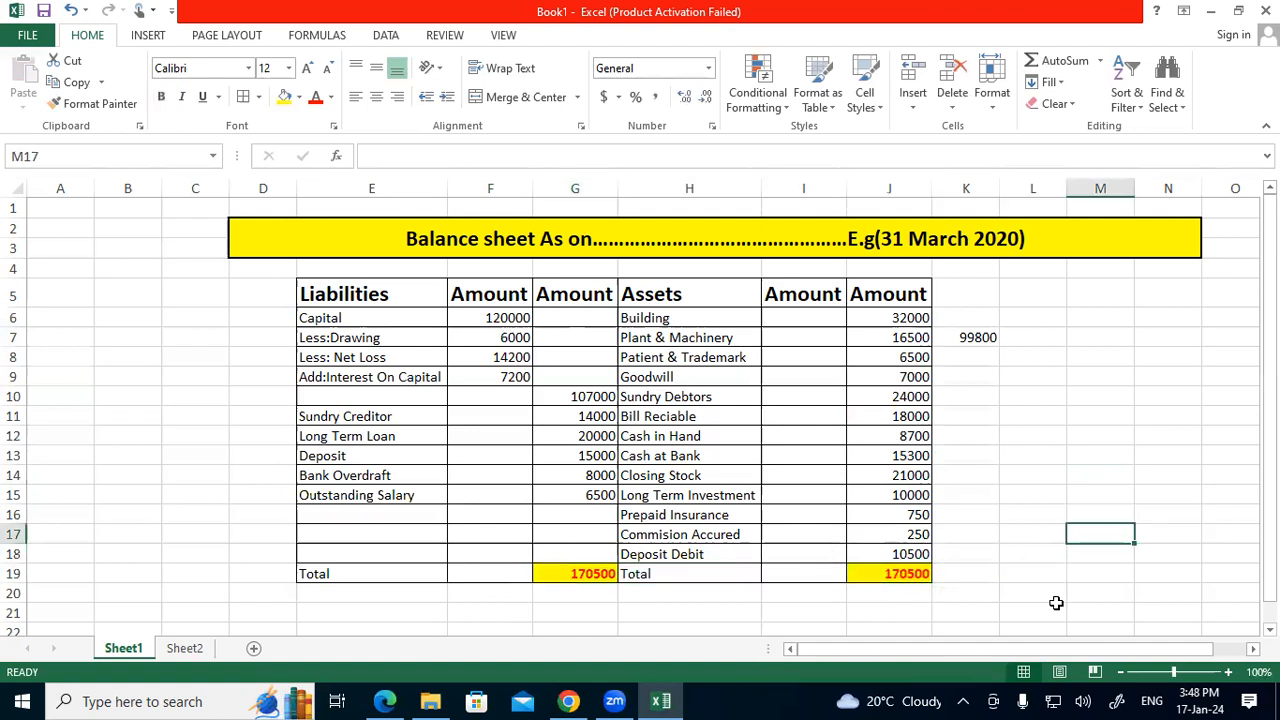
Switch to the Tally Prime PDF in Edge and examine the particulars of Practice Set 2 on page 15
left_click(384, 701)
scroll(535, 419, "down", 10)
scroll(517, 404, "down", 7)
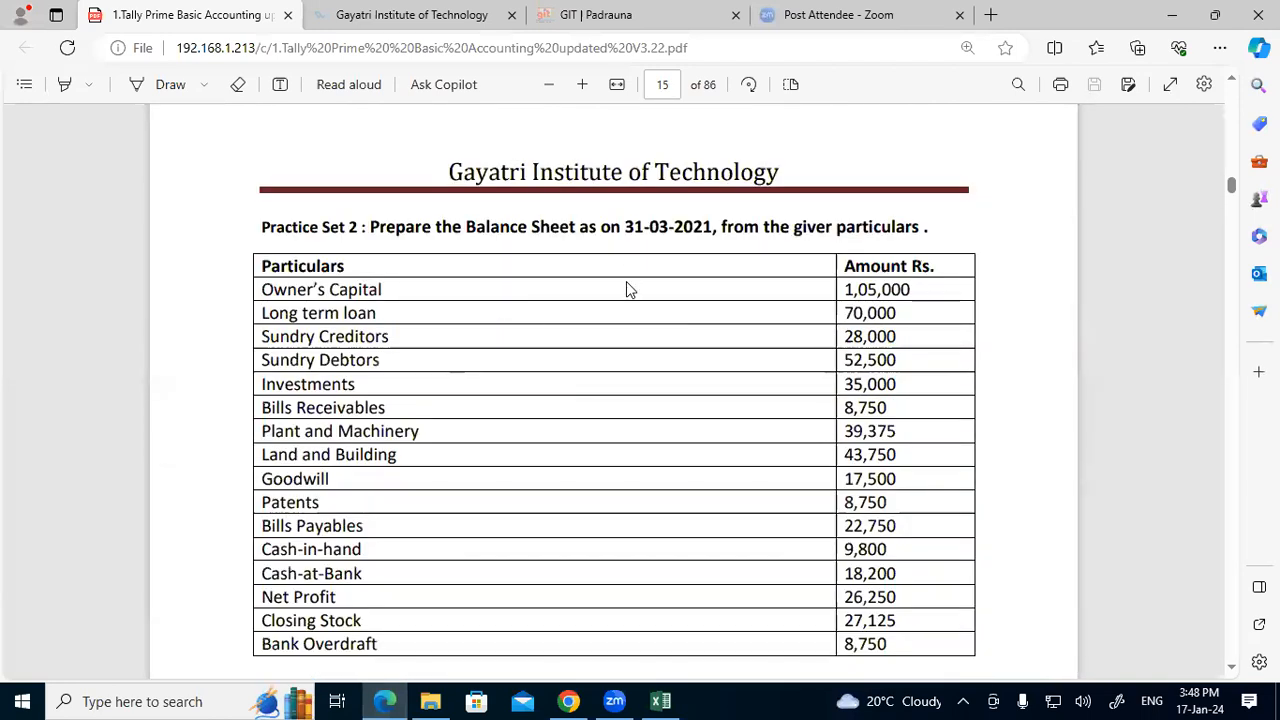
left_click_drag(338, 316, 1010, 430)
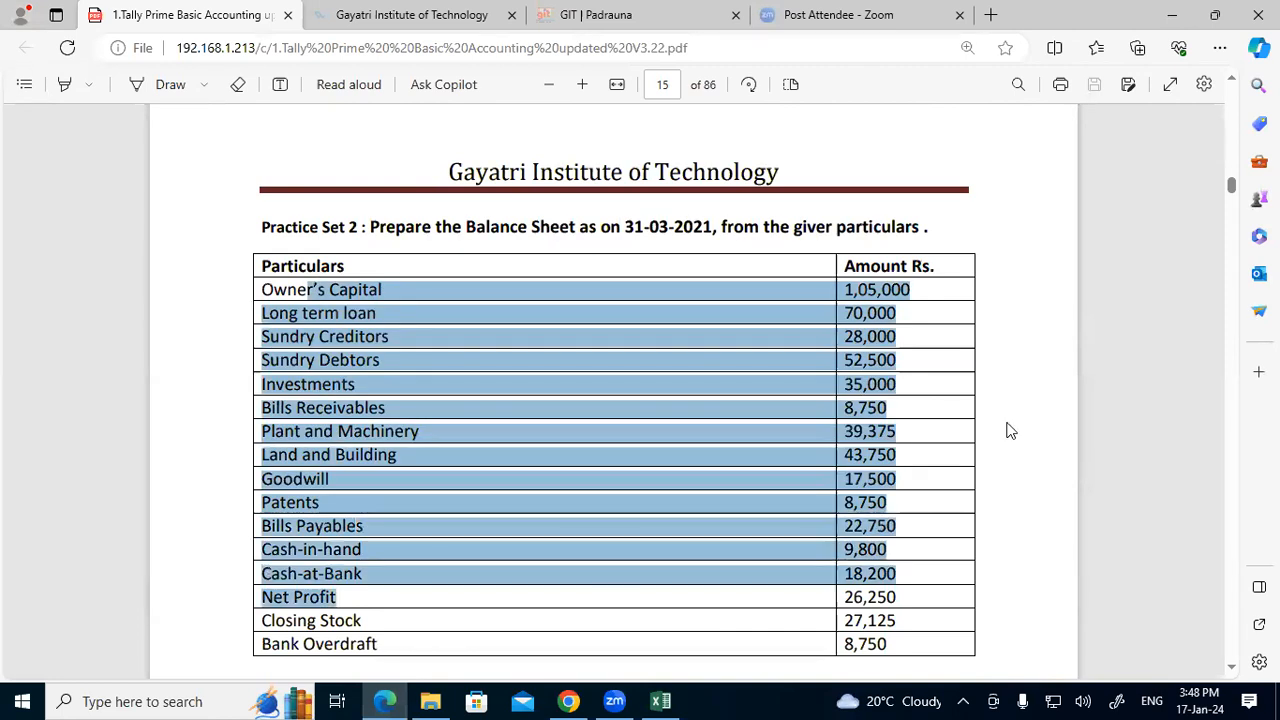
left_click(1010, 430)
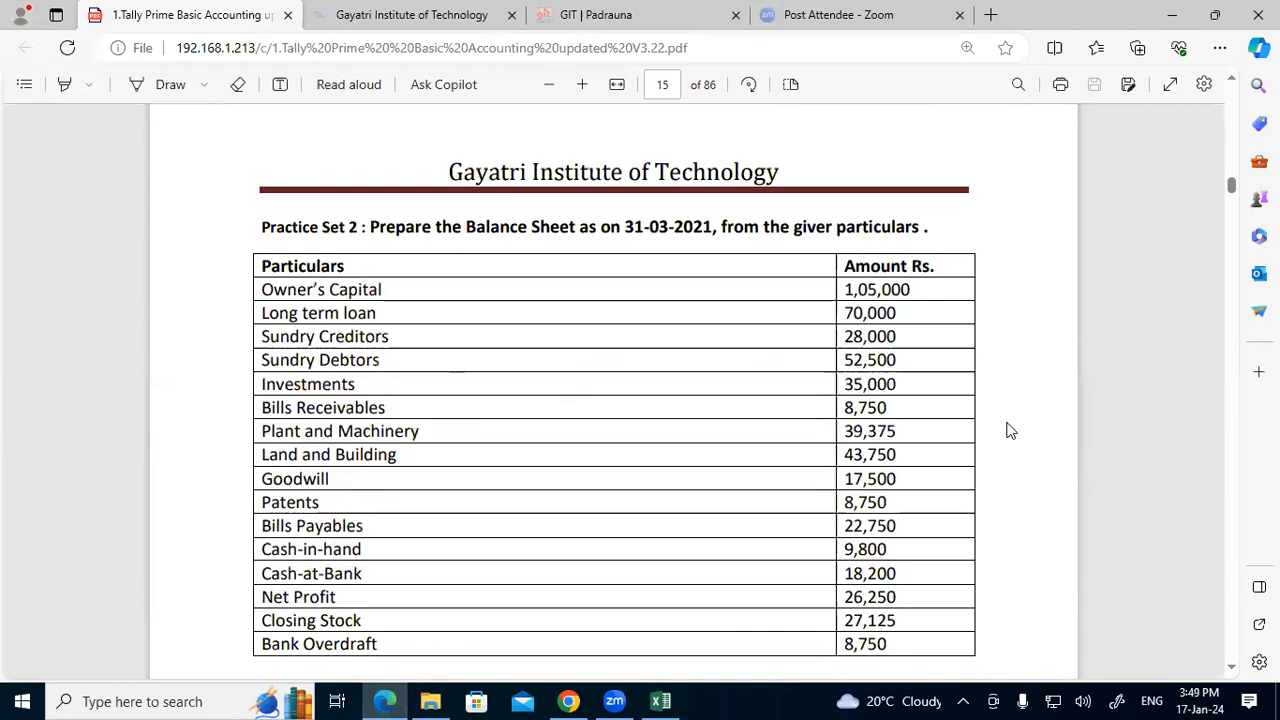